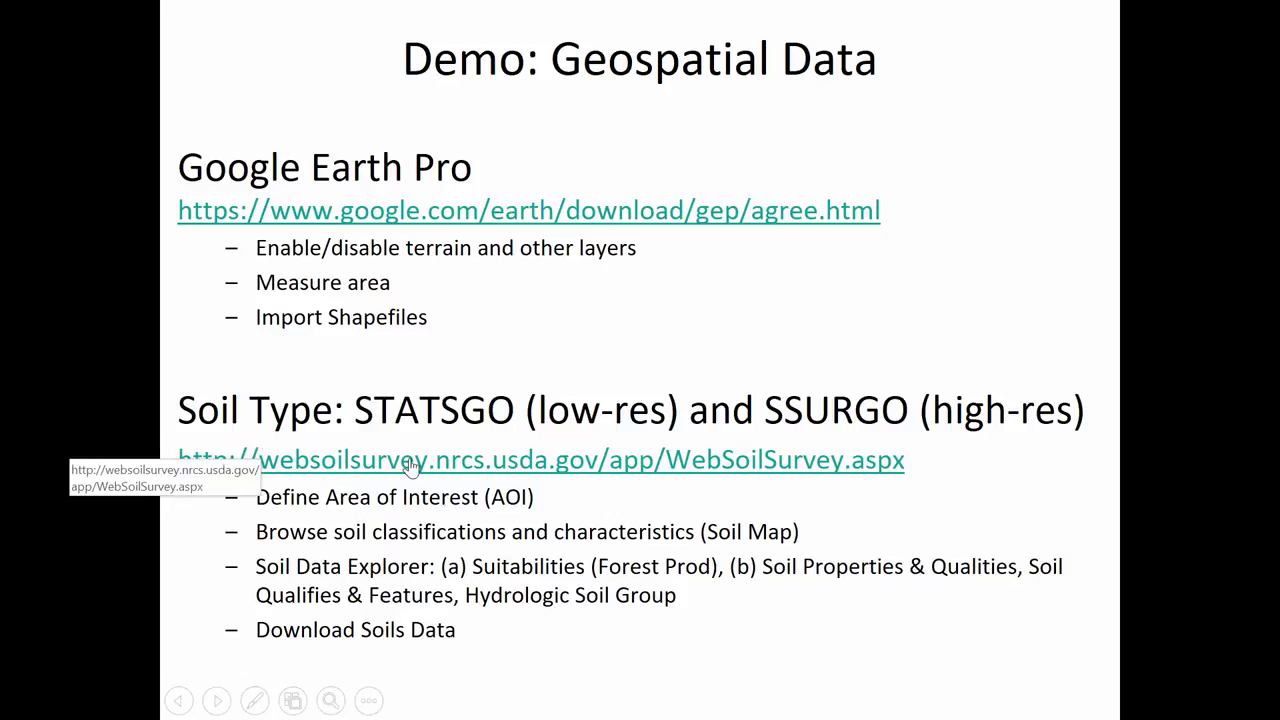
Exit the slideshow and open Google Chrome in a maximized window
key(Escape)
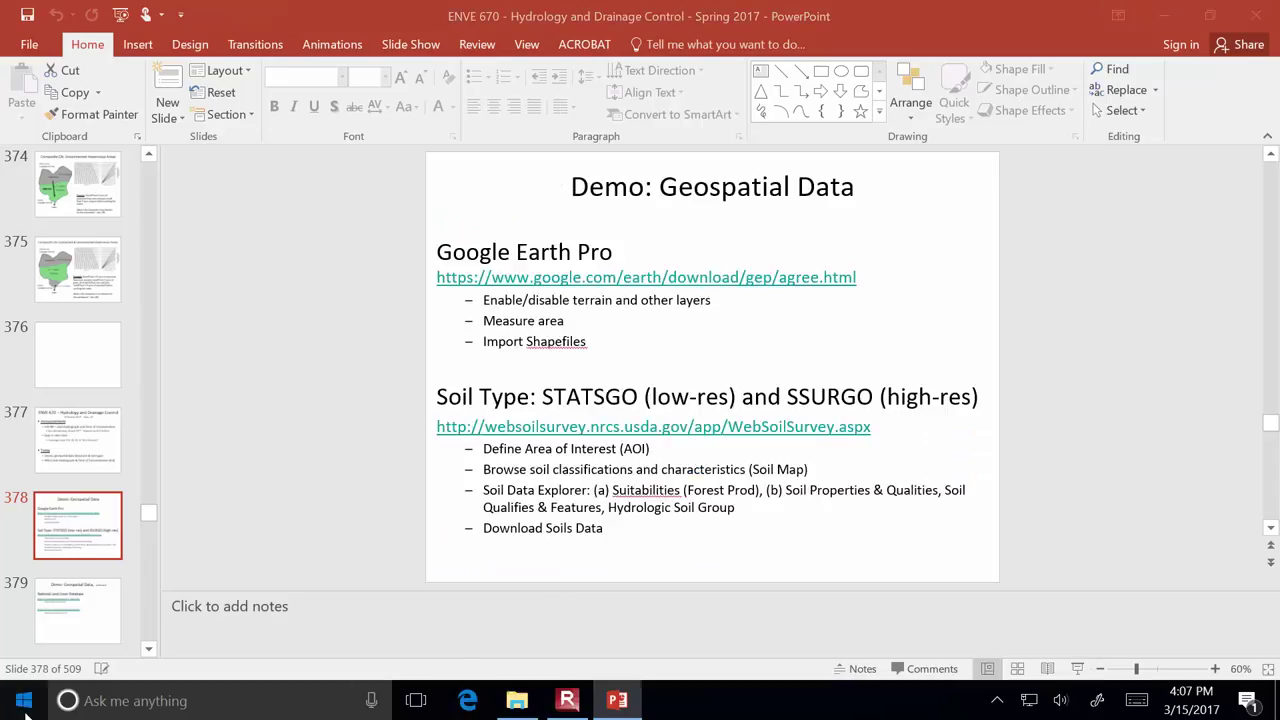
click(24, 706)
text(chrome)
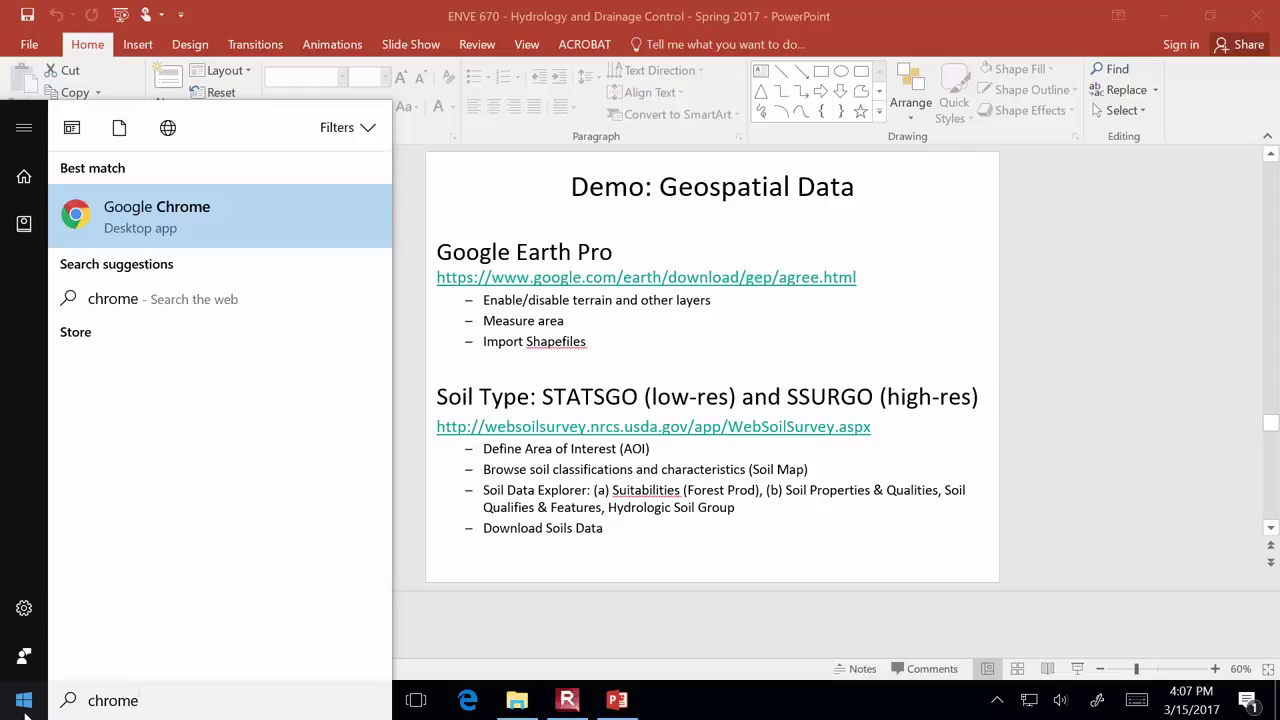
key(Return)
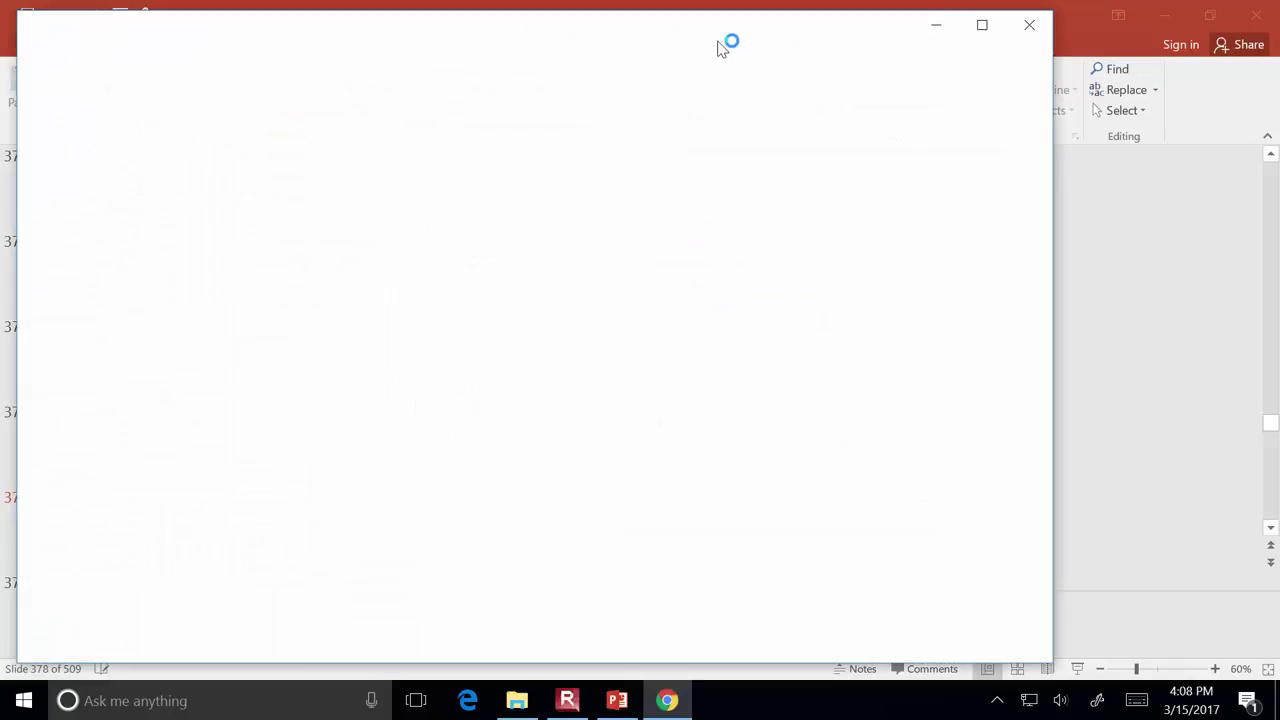
click(982, 24)
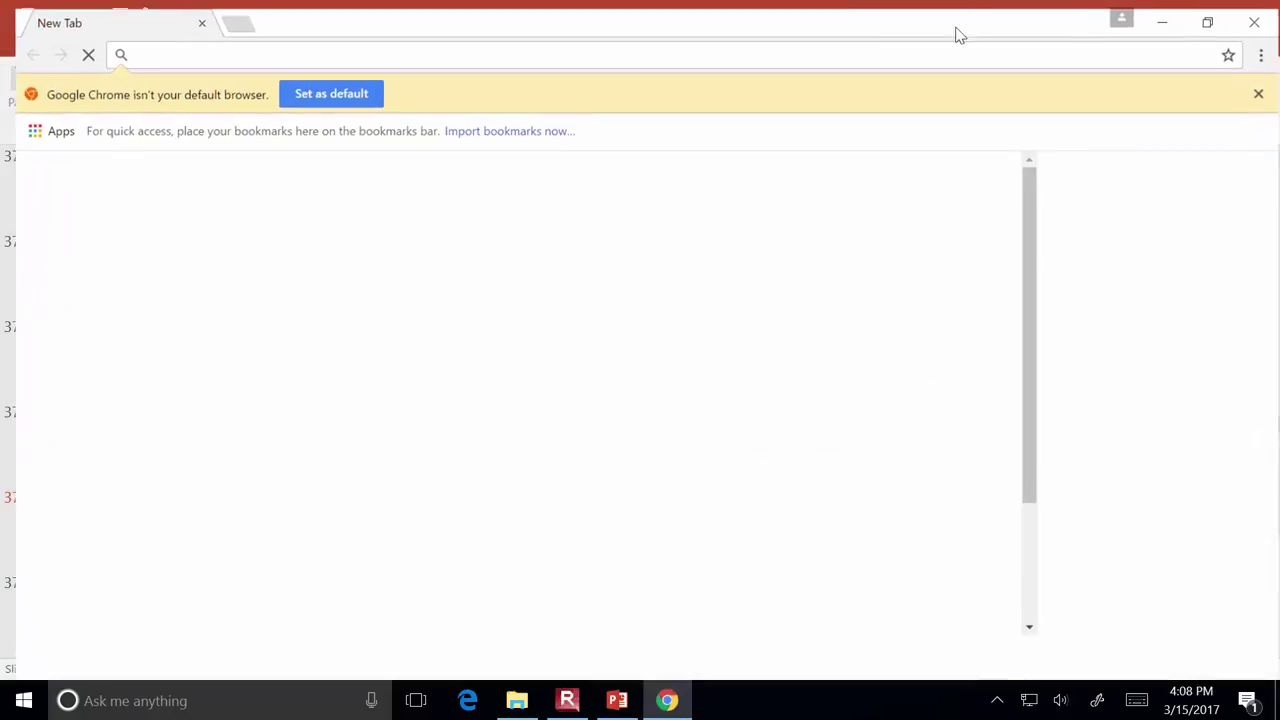
Search the web for "web soil survey", open the USDA Web Soil Survey home page and start the WSS application
text(w)
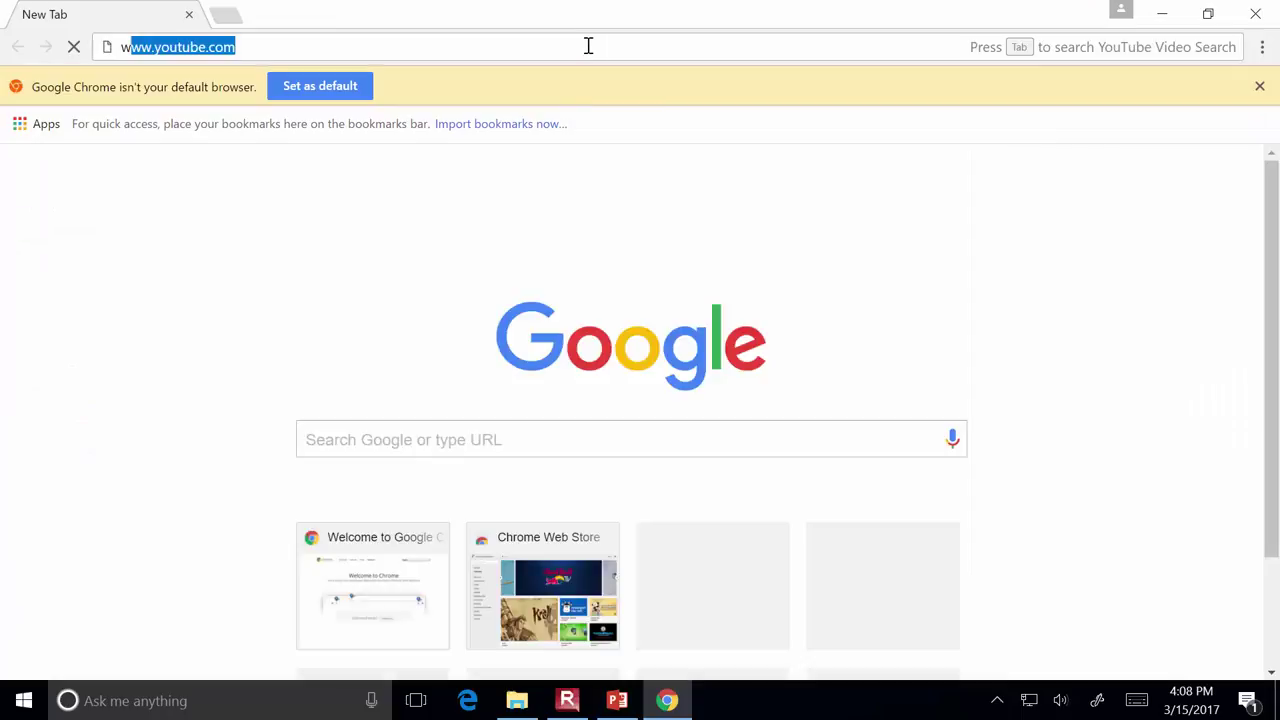
text(eb soil survey)
key(Return)
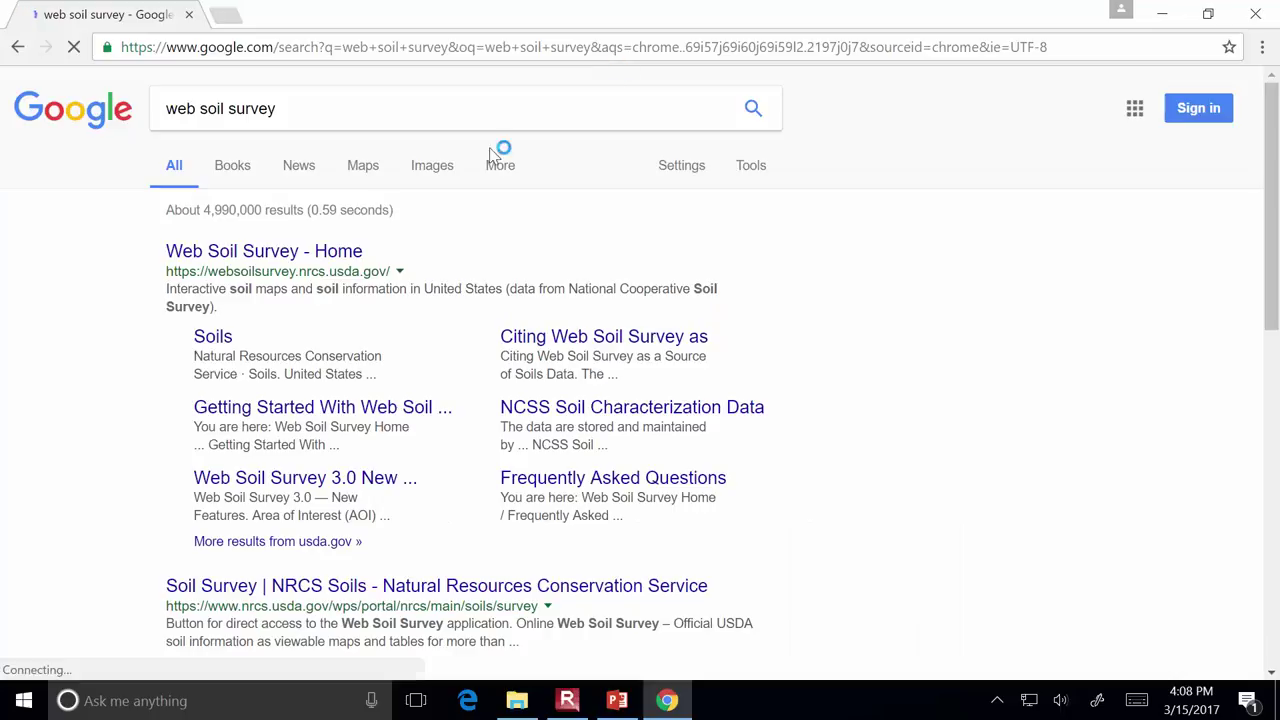
click(345, 256)
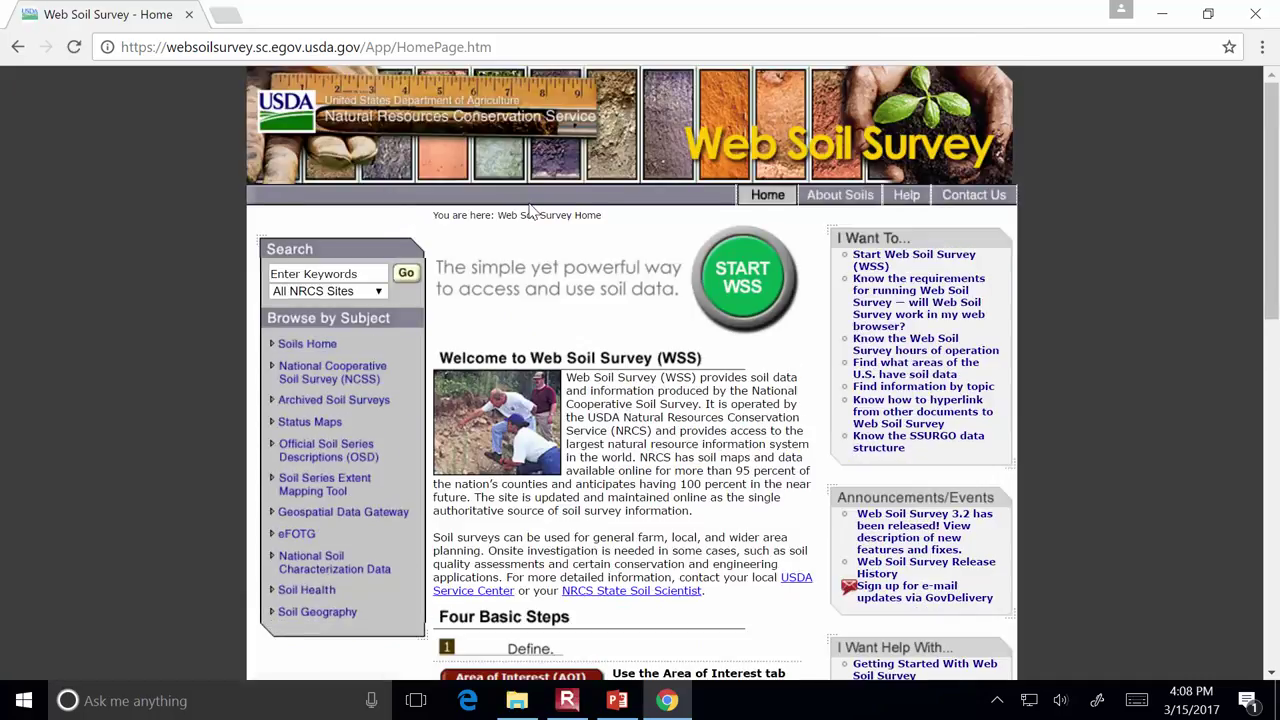
click(768, 270)
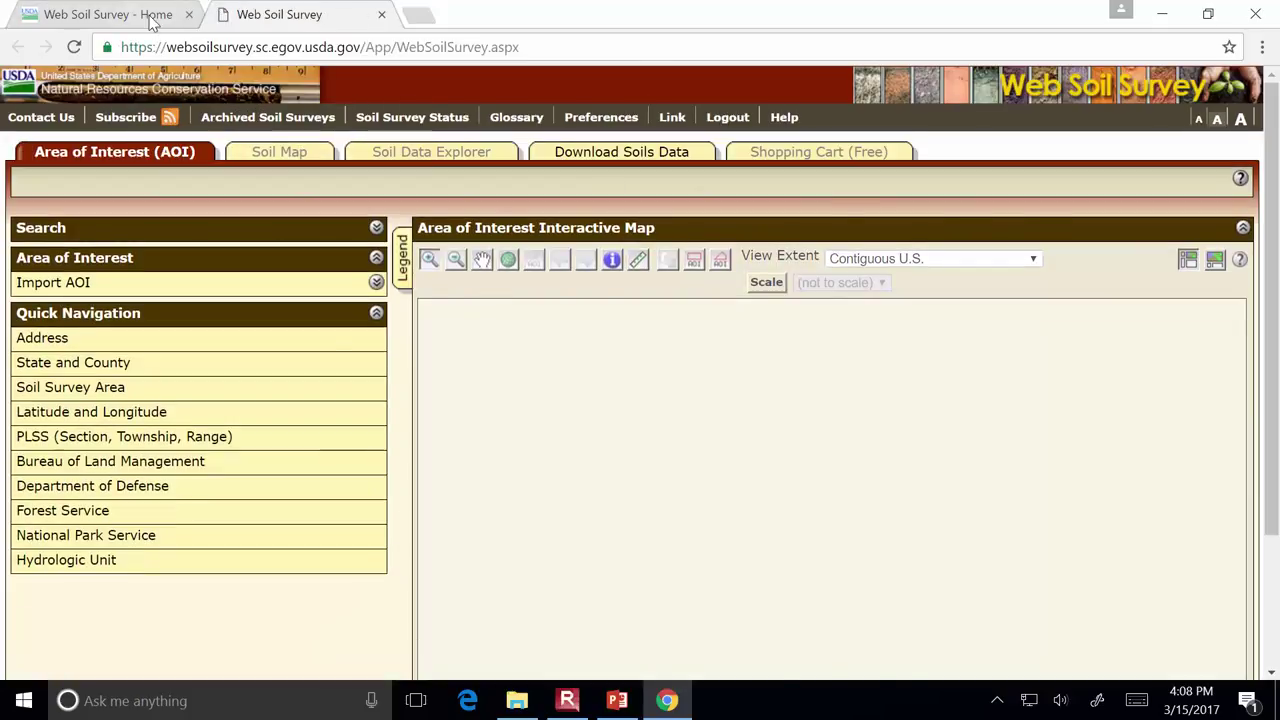
click(150, 14)
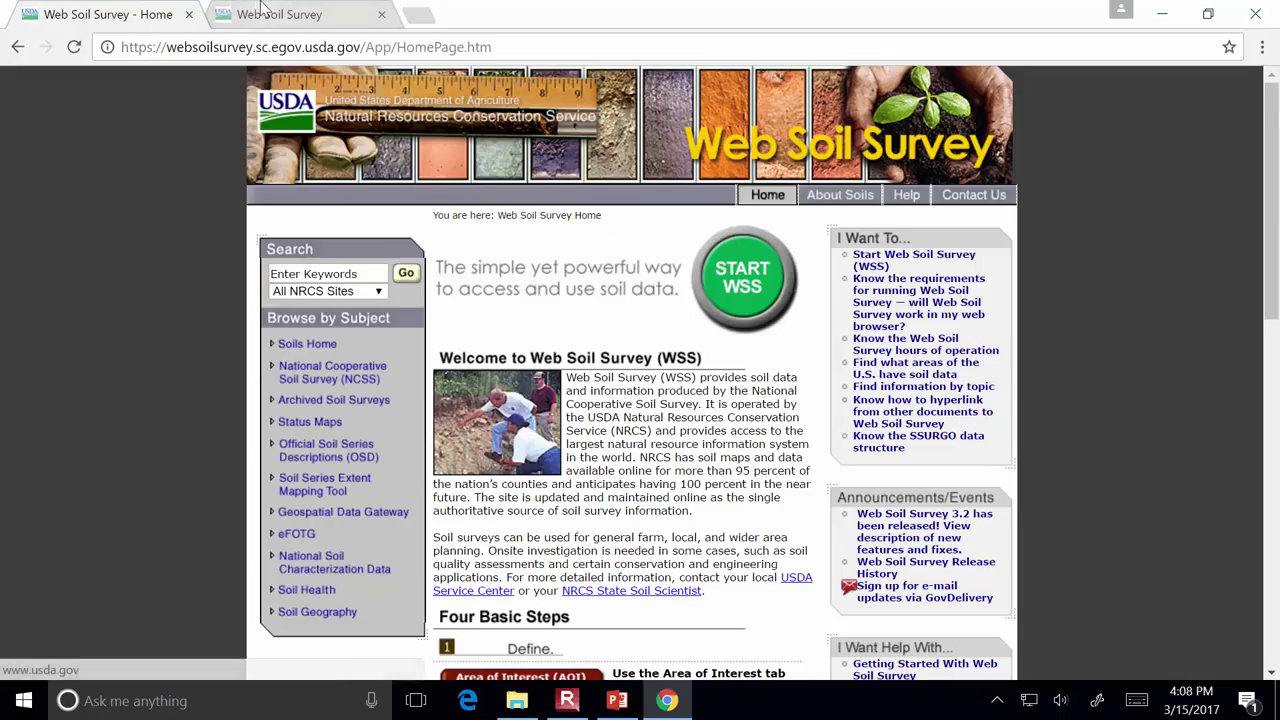
click(765, 273)
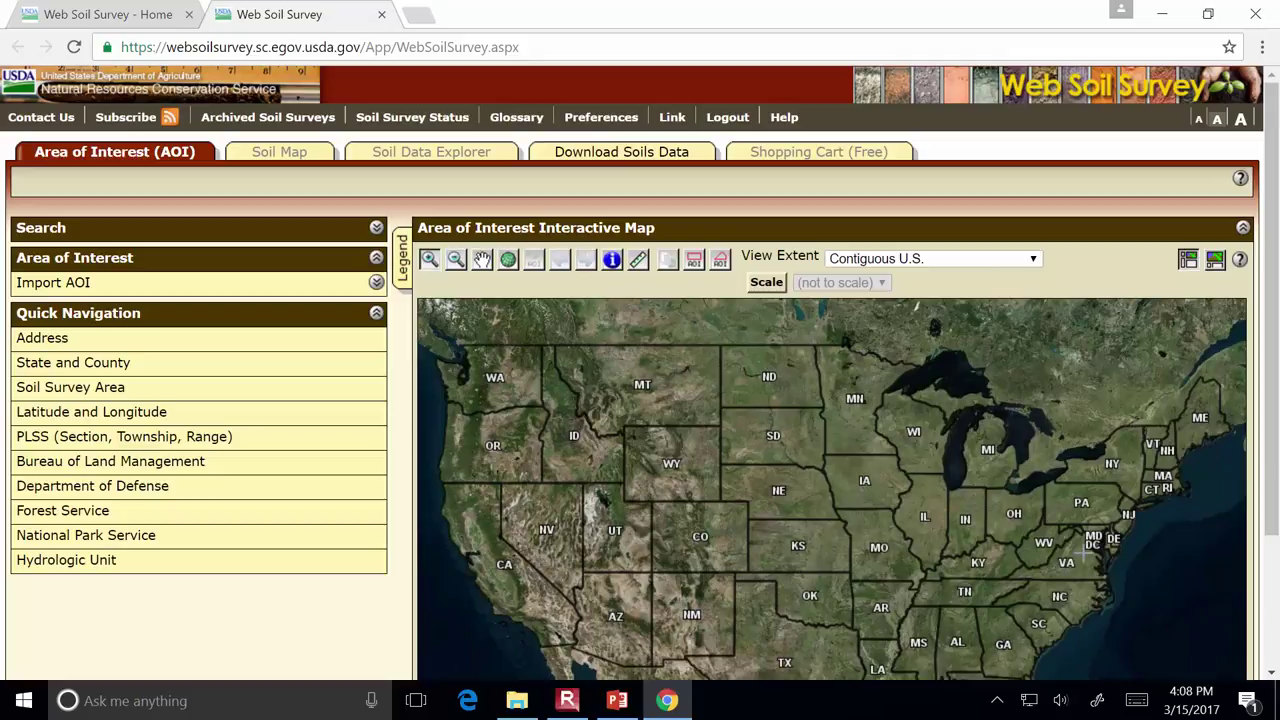
Define a rectangular area of interest of about 4,940 acres in Cabell County, West Virginia
drag(1277, 492, 1276, 580)
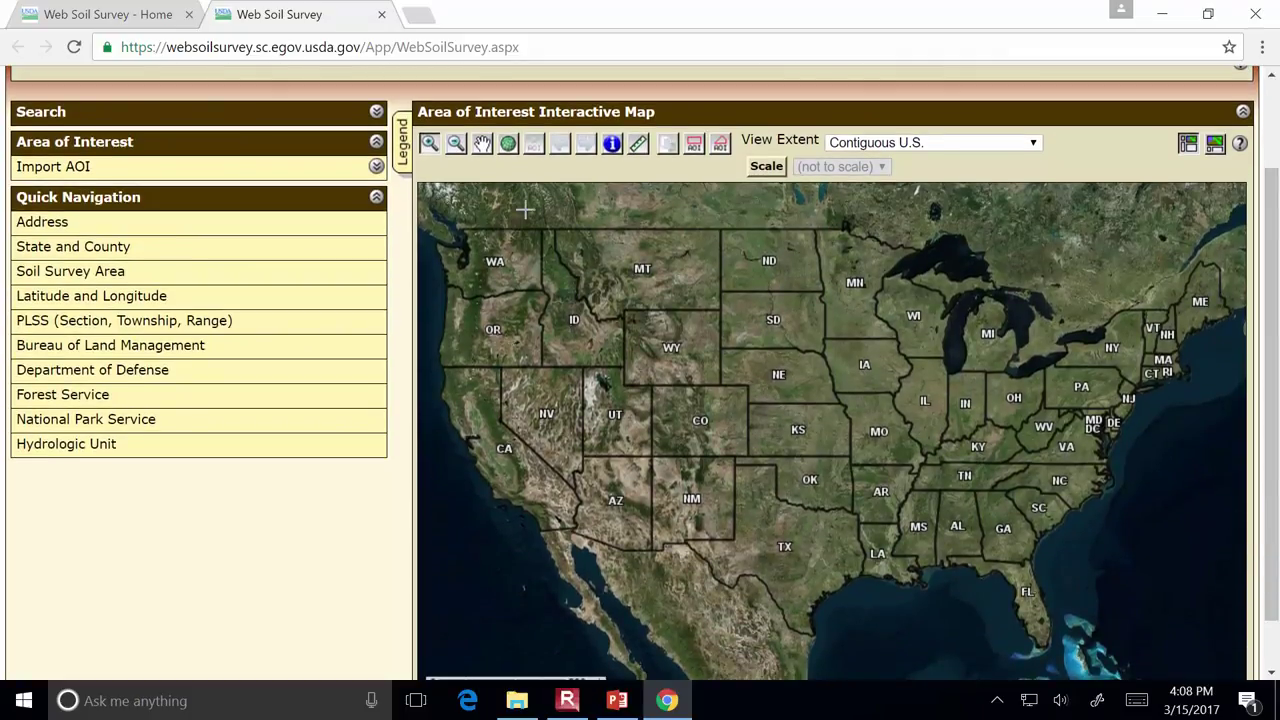
click(428, 145)
click(1026, 432)
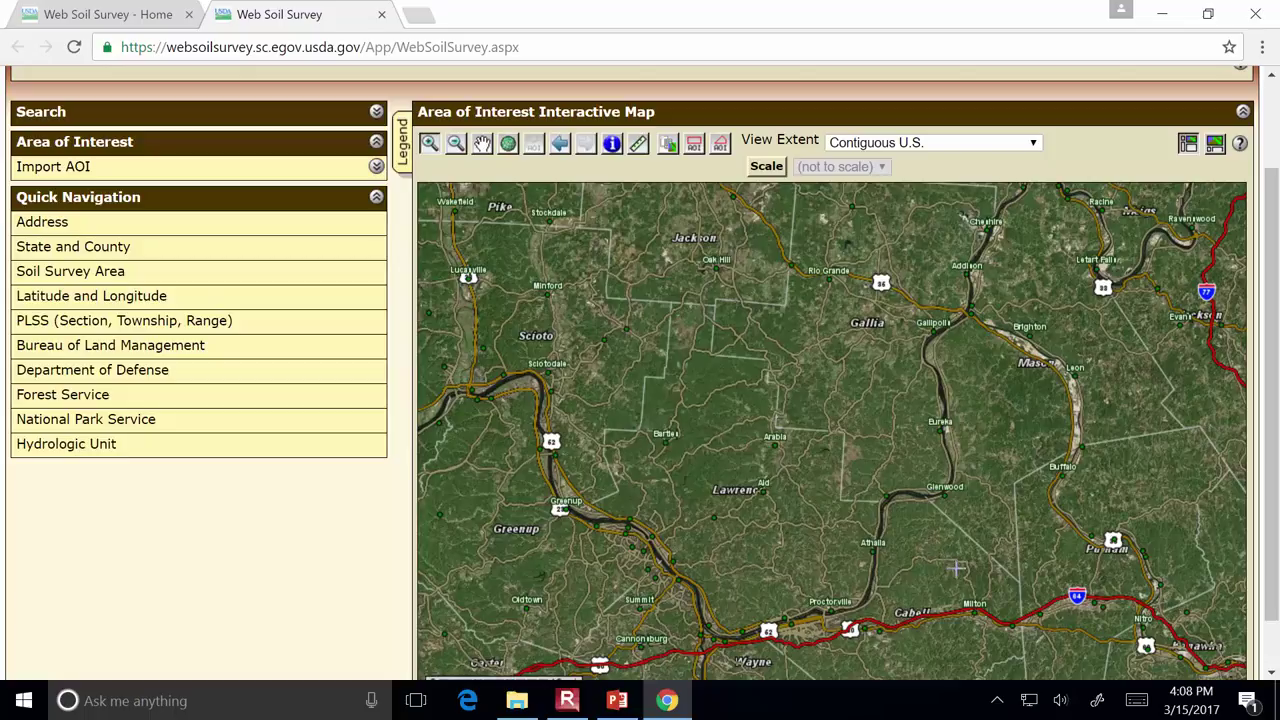
drag(959, 569, 992, 595)
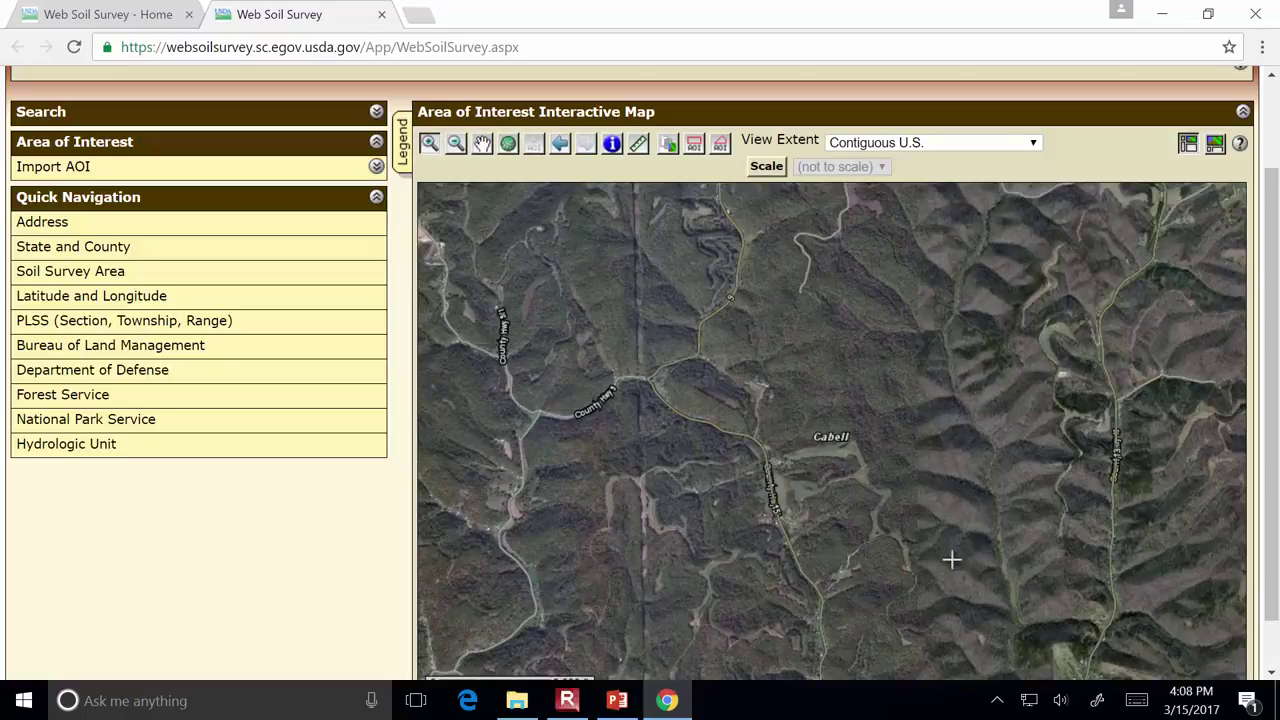
scroll(300, 417, up, 2)
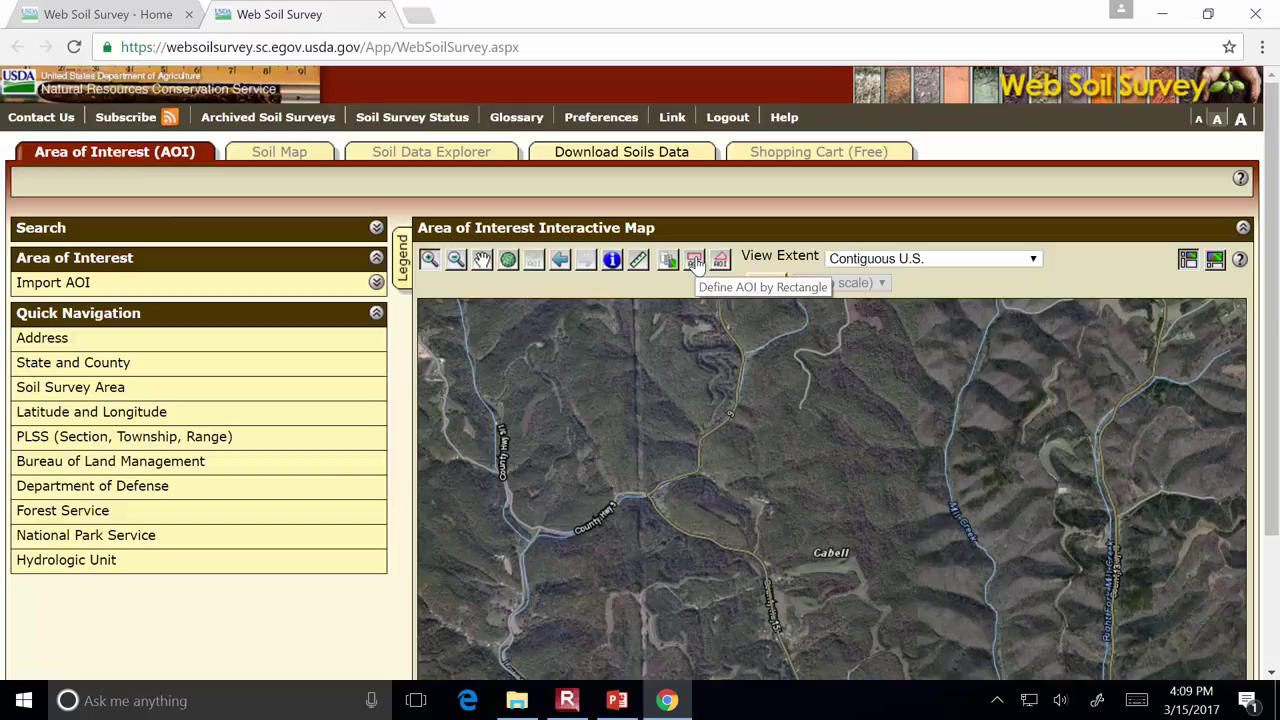
drag(1274, 360, 1275, 457)
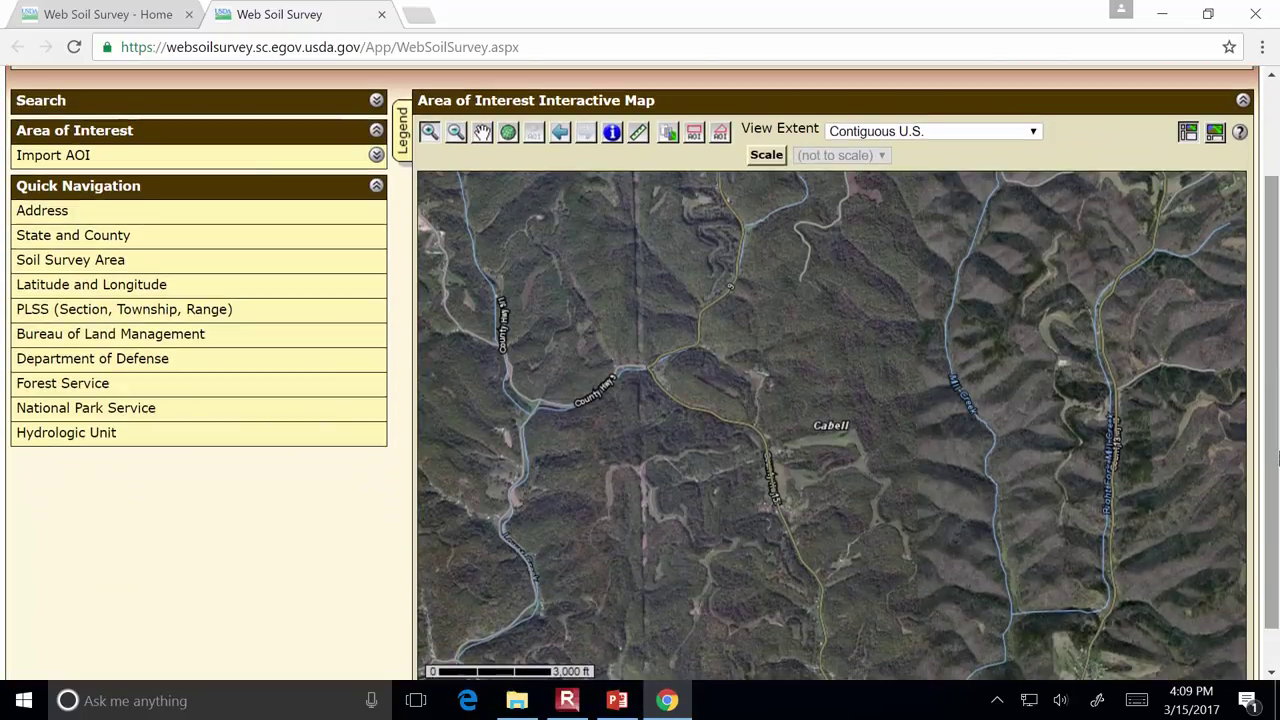
click(693, 133)
drag(494, 229, 1201, 634)
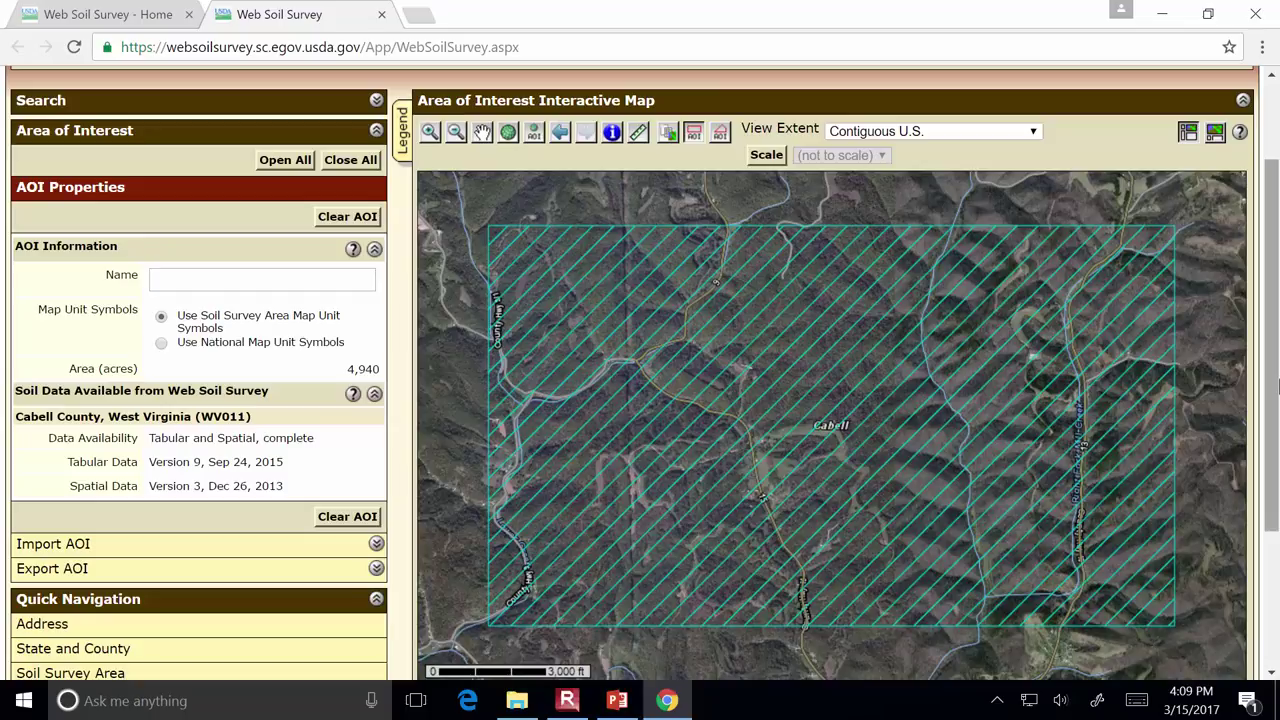
Display the soil map for the defined area of interest
drag(1272, 378, 1272, 308)
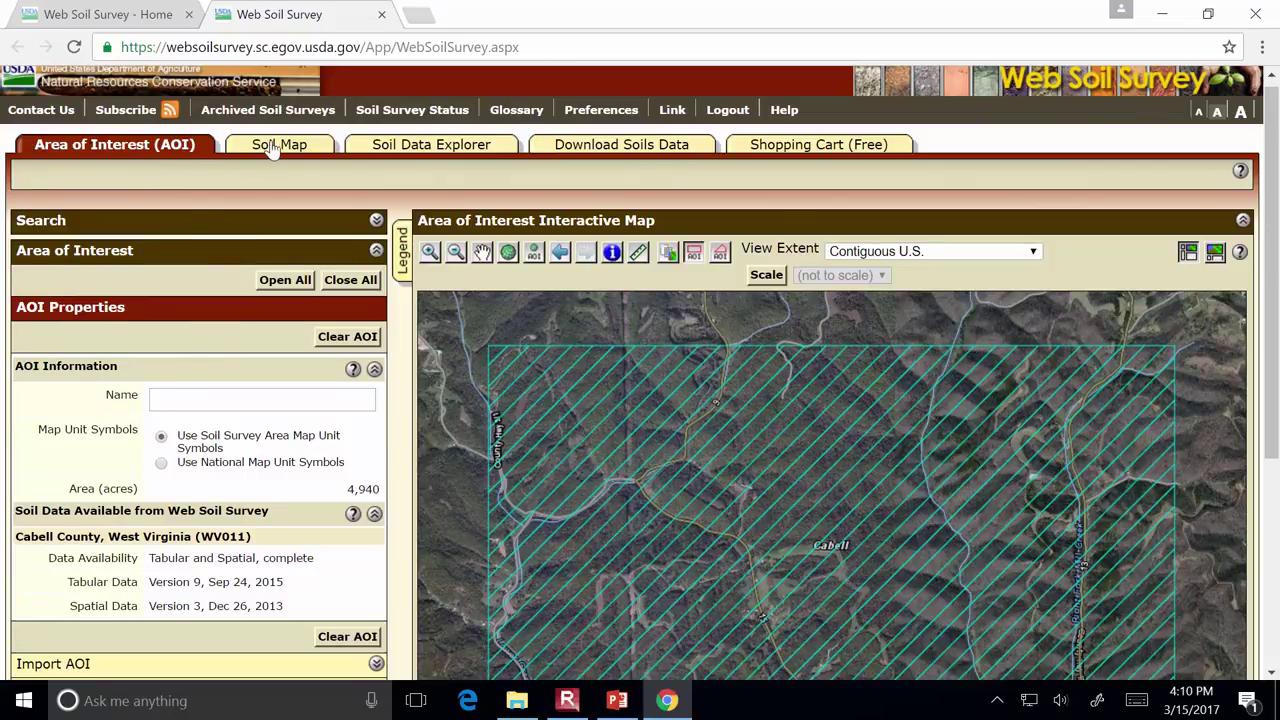
click(617, 700)
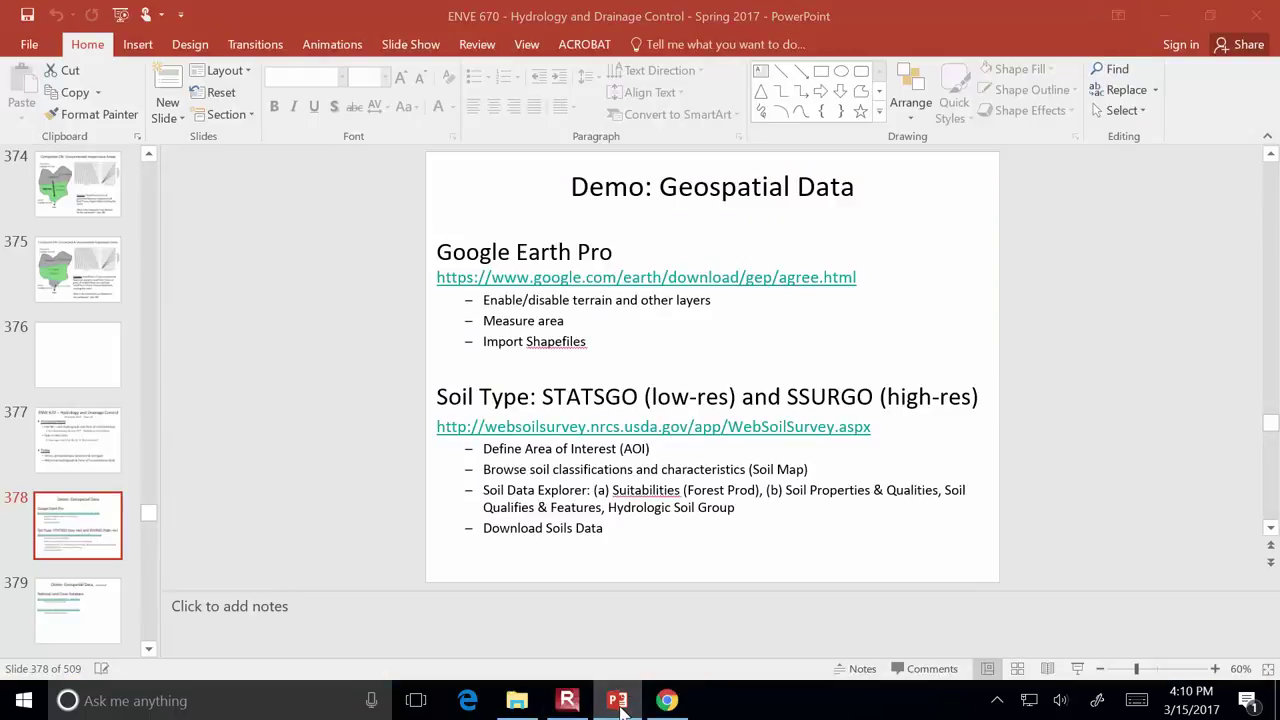
click(617, 700)
click(279, 146)
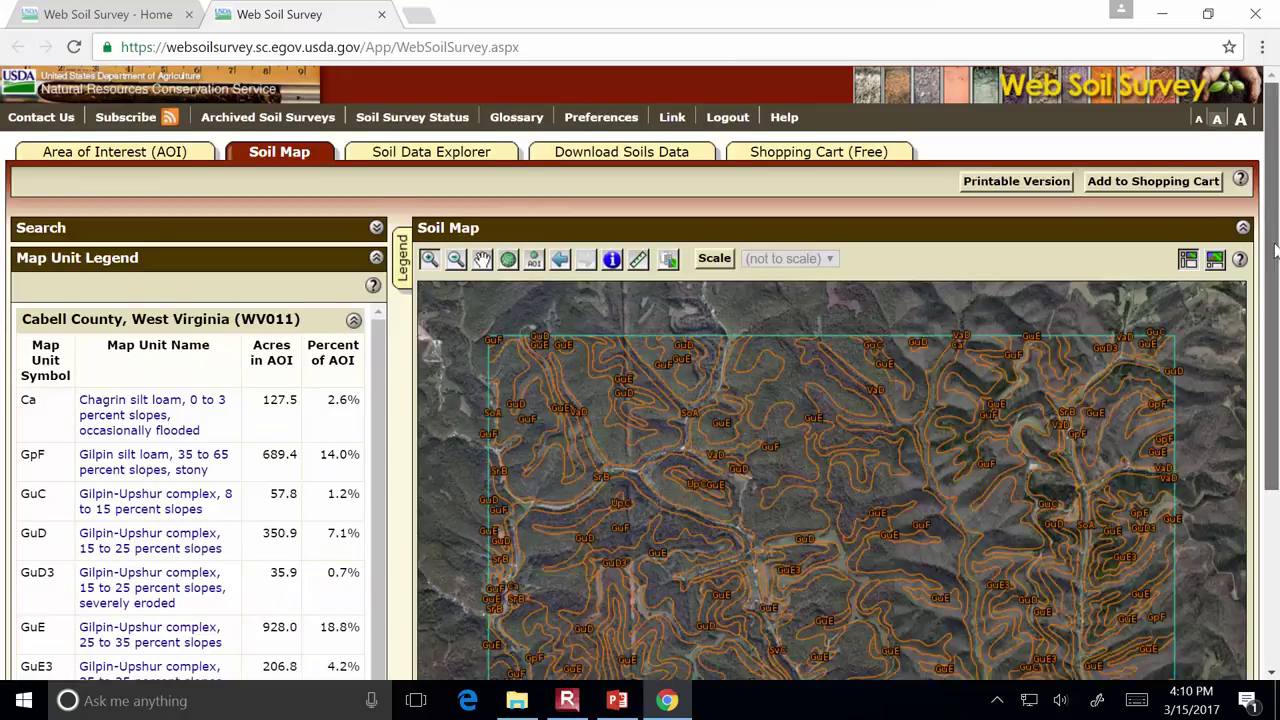
Identify the map features at a point along Mill Creek near the northern edge of the area of interest
drag(1275, 250, 1274, 357)
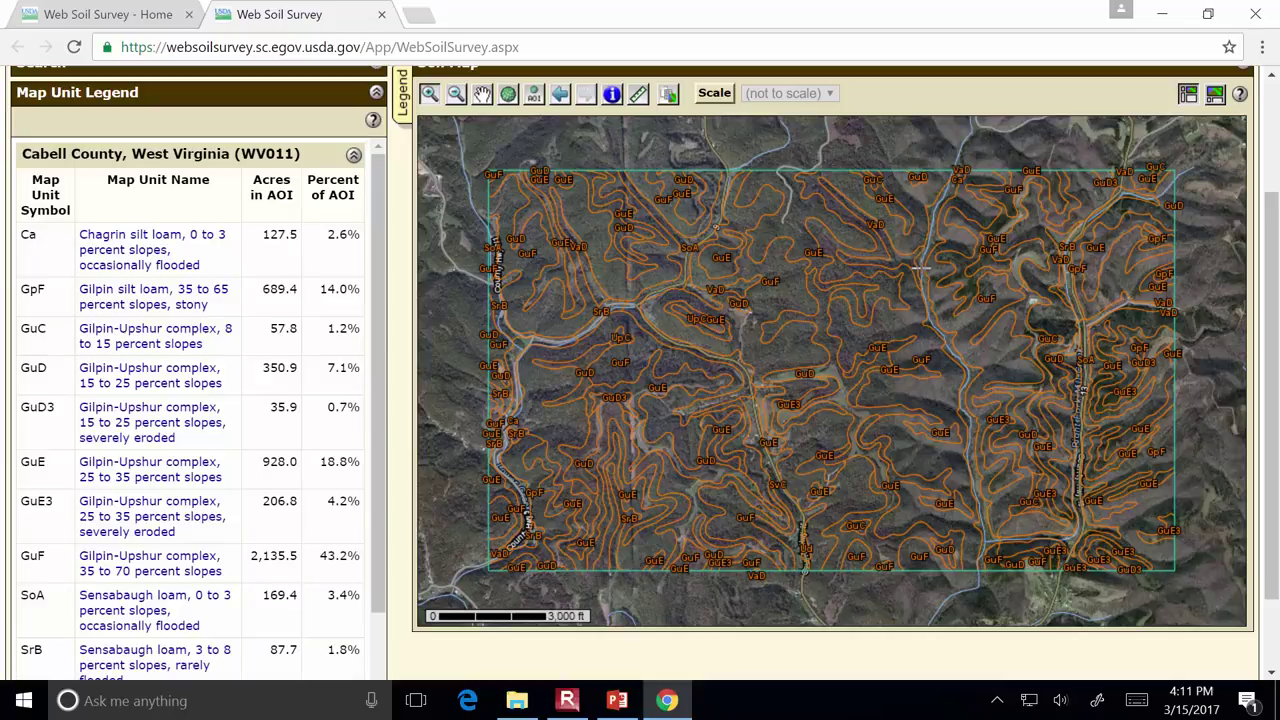
click(611, 95)
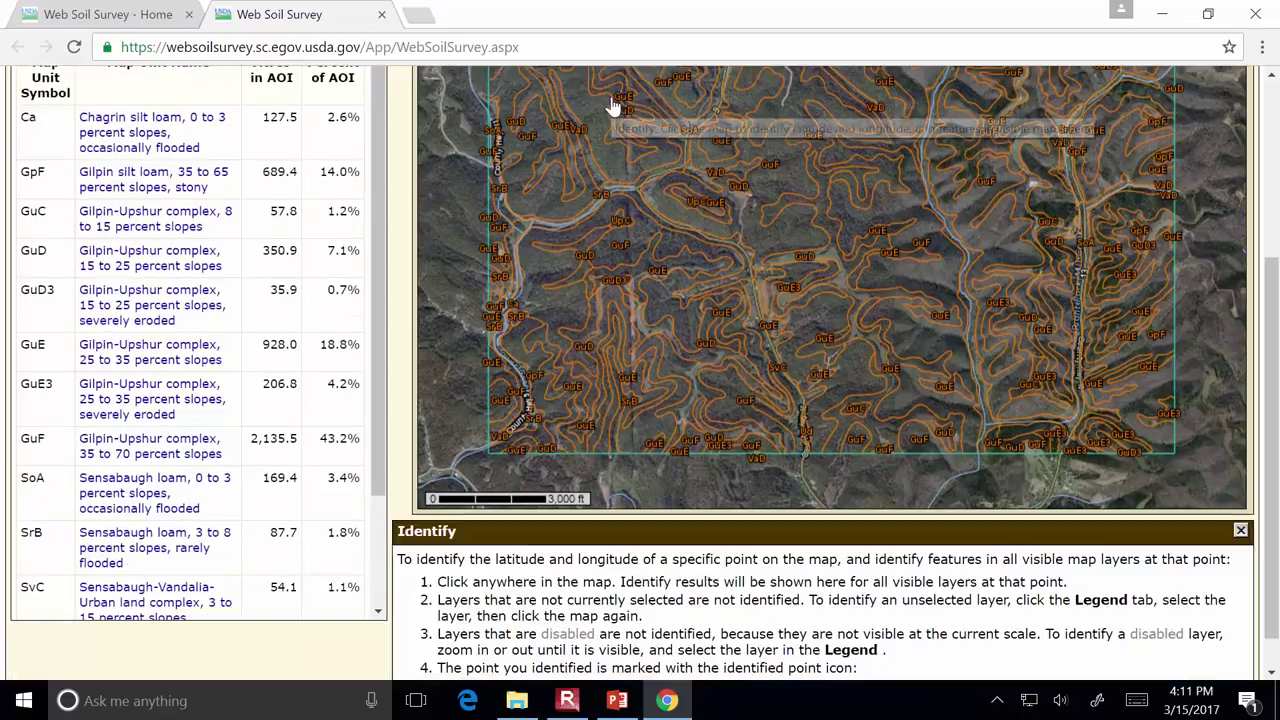
scroll(943, 214, up, 3)
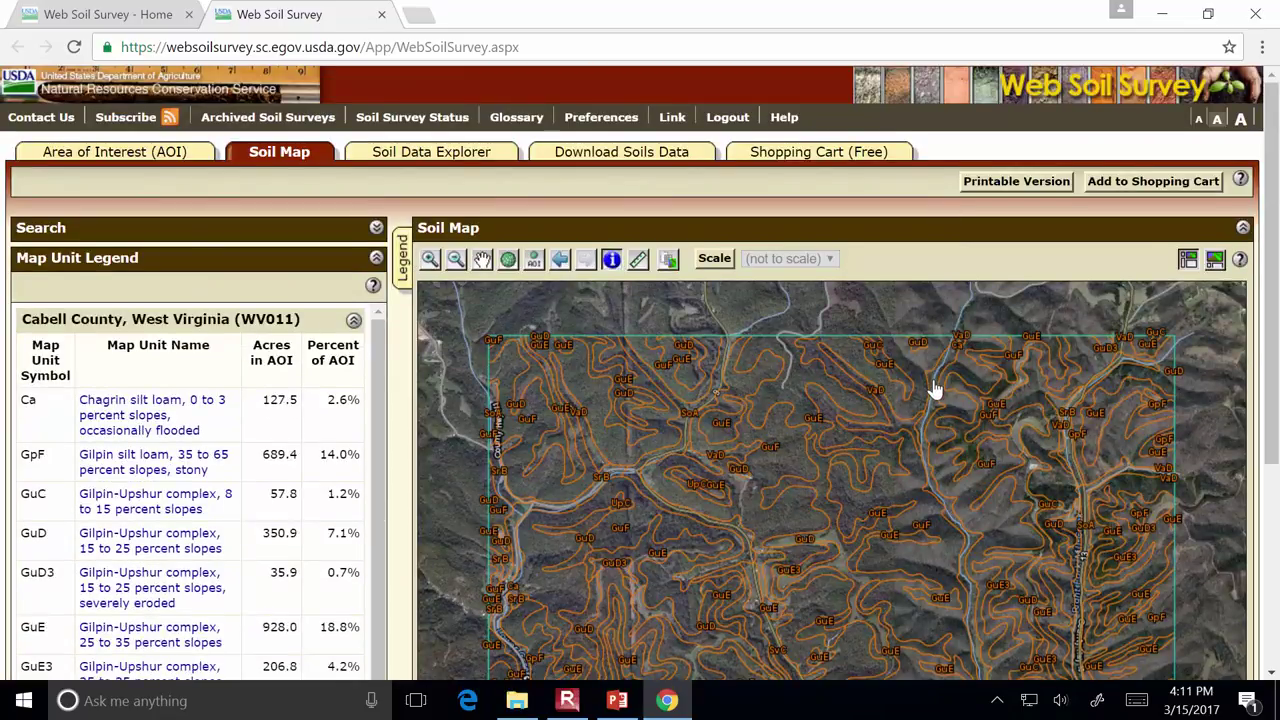
click(932, 379)
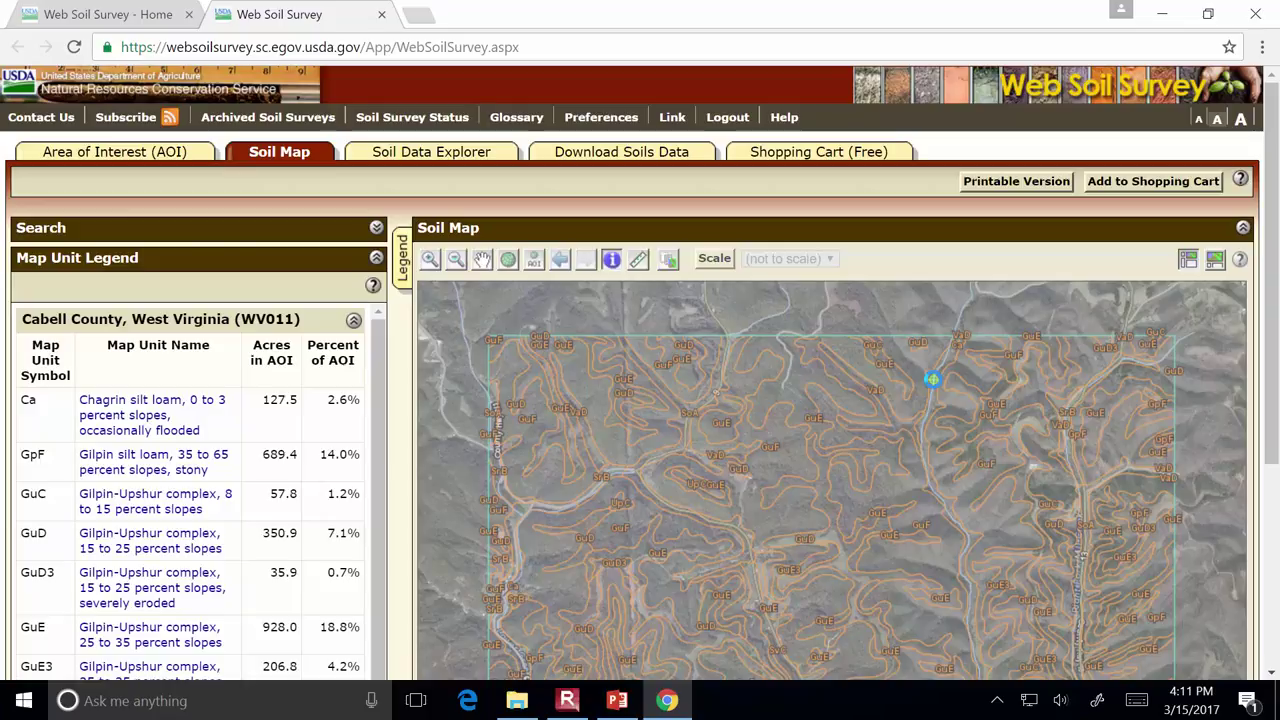
drag(1272, 400, 1272, 662)
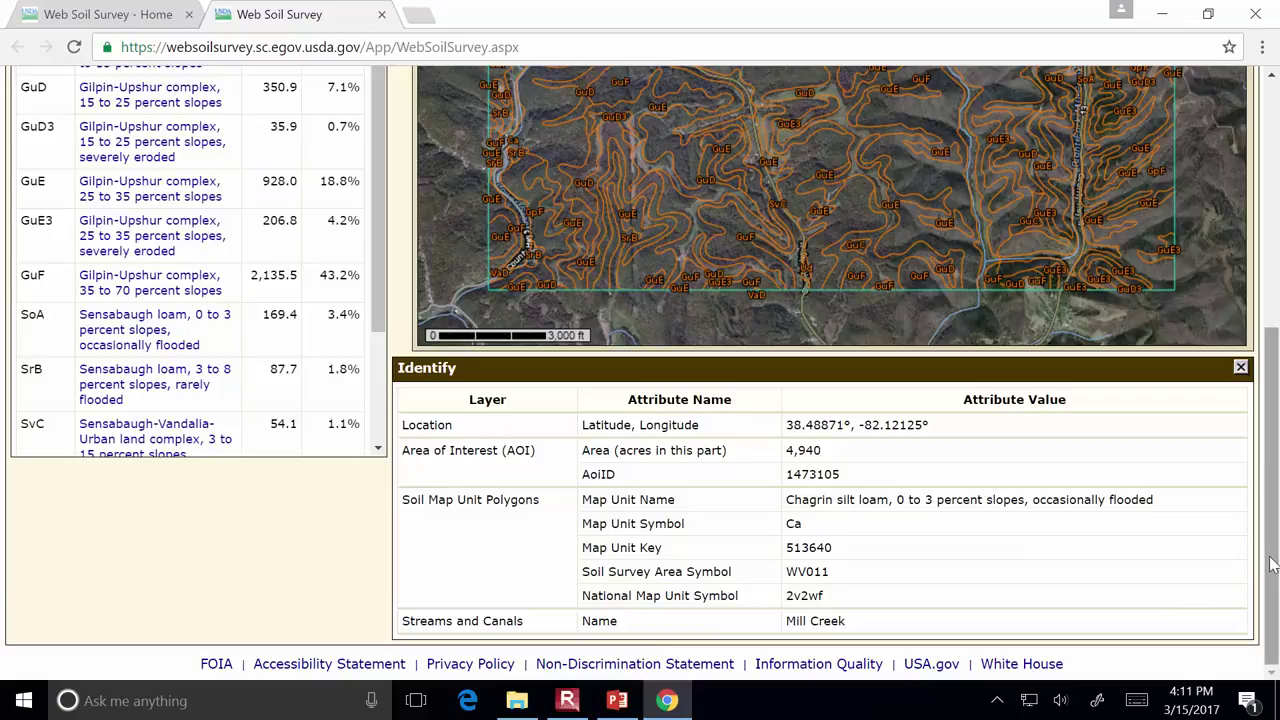
Find map unit Ca, Chagrin silt loam, in the map unit legend and open its description
drag(1273, 565, 1276, 420)
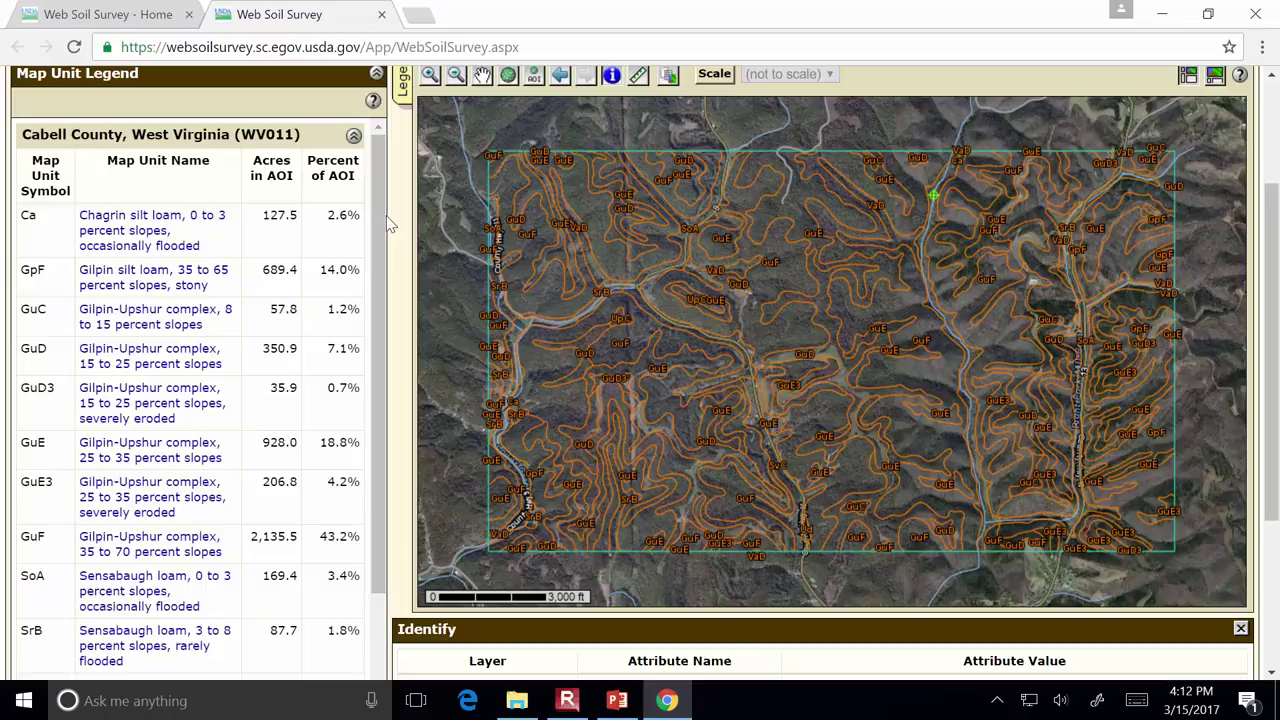
scroll(386, 197, down, 1)
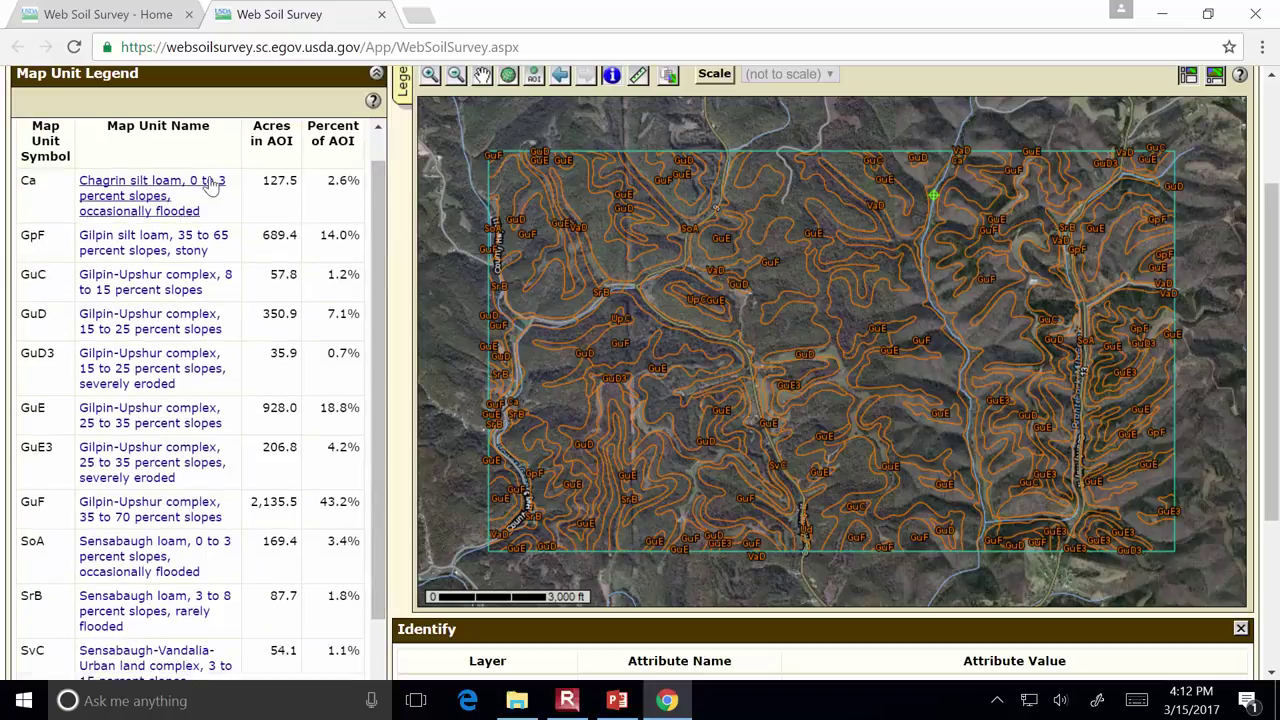
mouse_move(385, 187)
mouse_down()
mouse_move(383, 293)
mouse_move(383, 208)
mouse_up()
drag(1275, 215, 1275, 460)
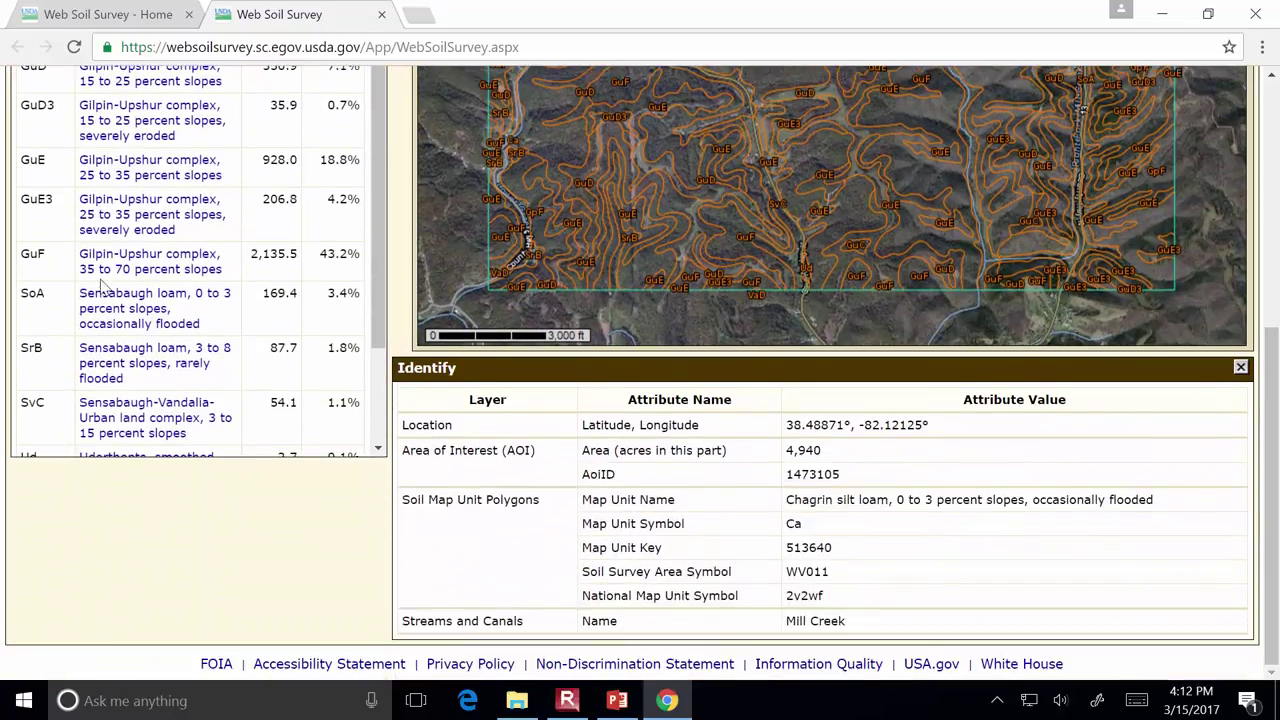
scroll(376, 227, up, 1)
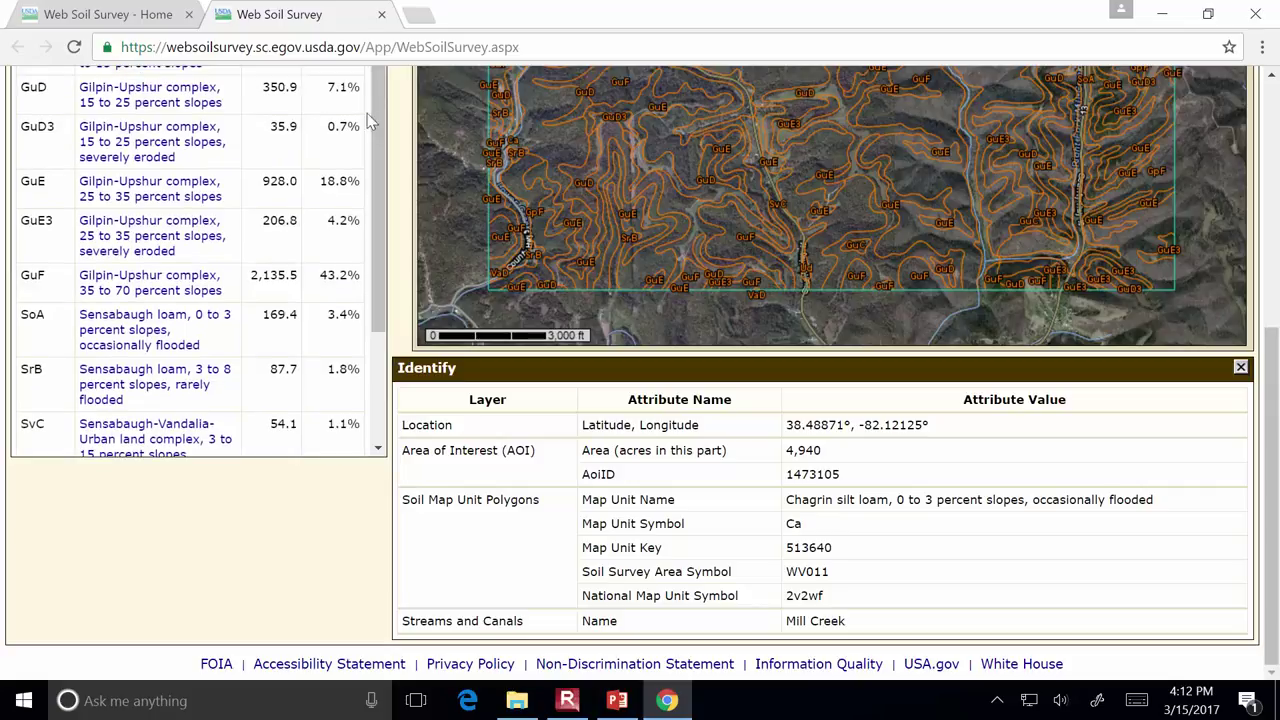
scroll(366, 143, up, 10)
scroll(388, 189, down, 3)
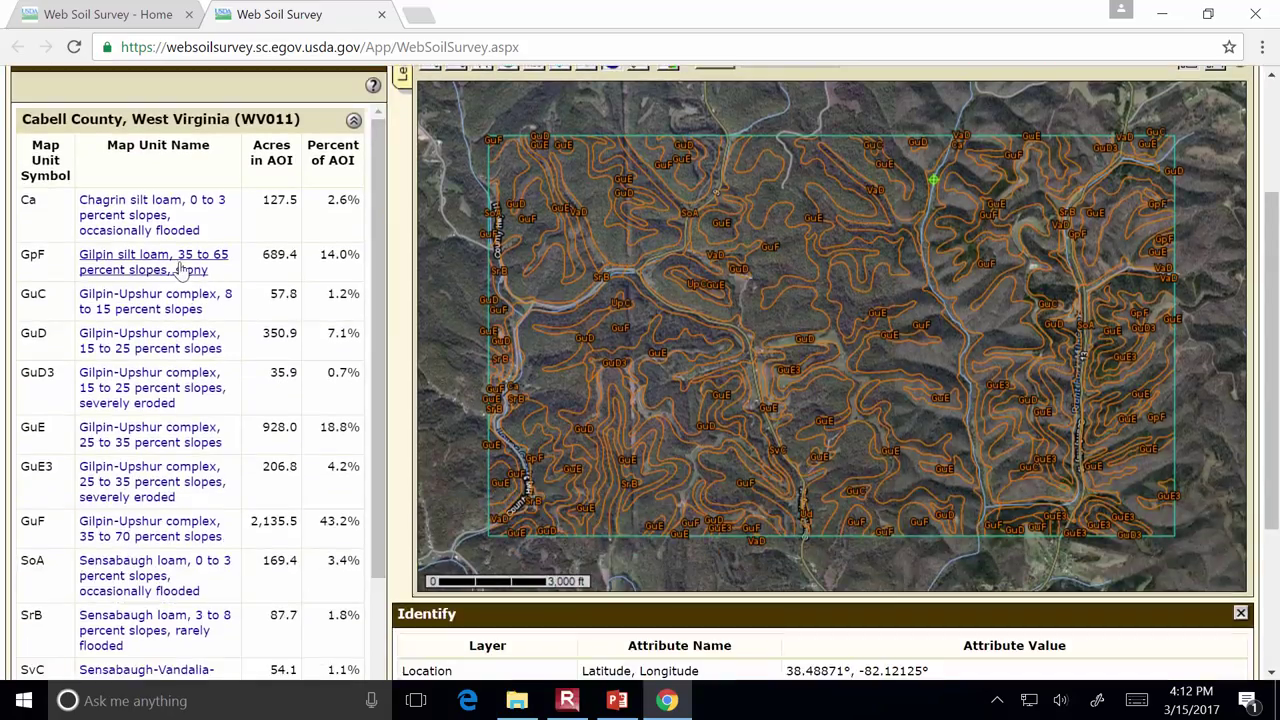
click(165, 199)
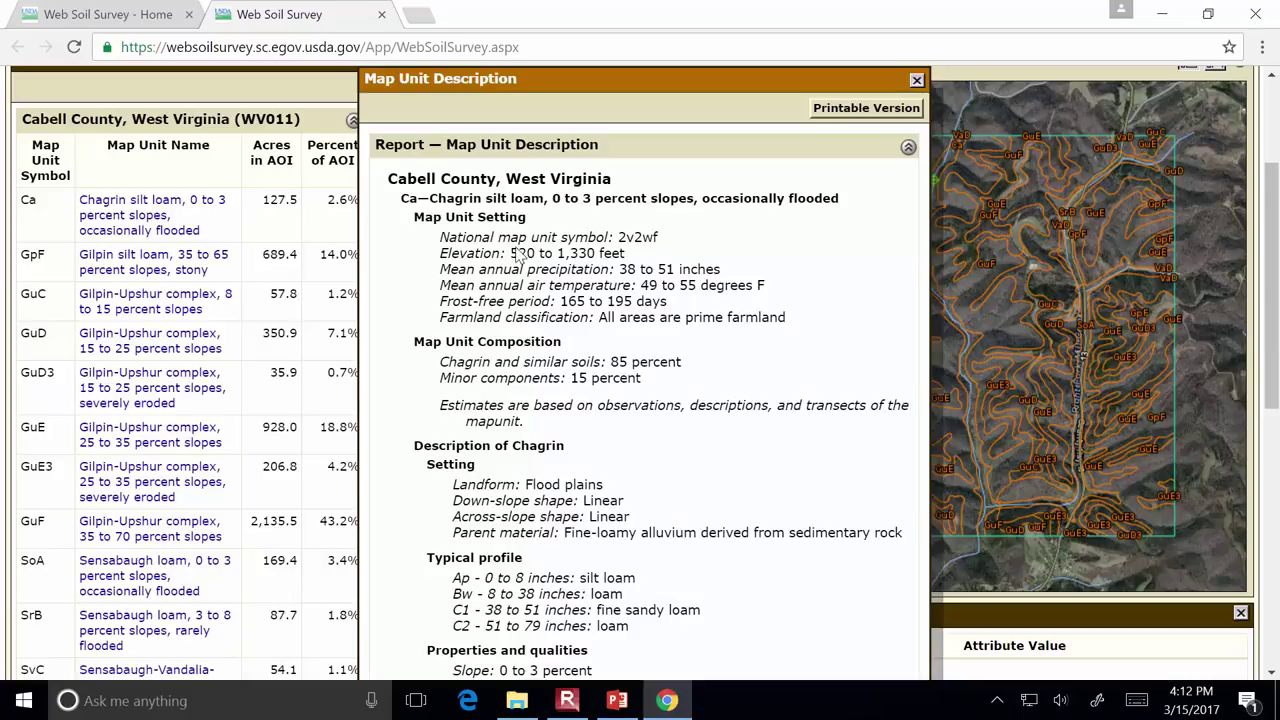
Review the Chagrin silt loam report's setting, typical profile, properties and hydrologic soil group, and close the report
scroll(511, 235, down, 2)
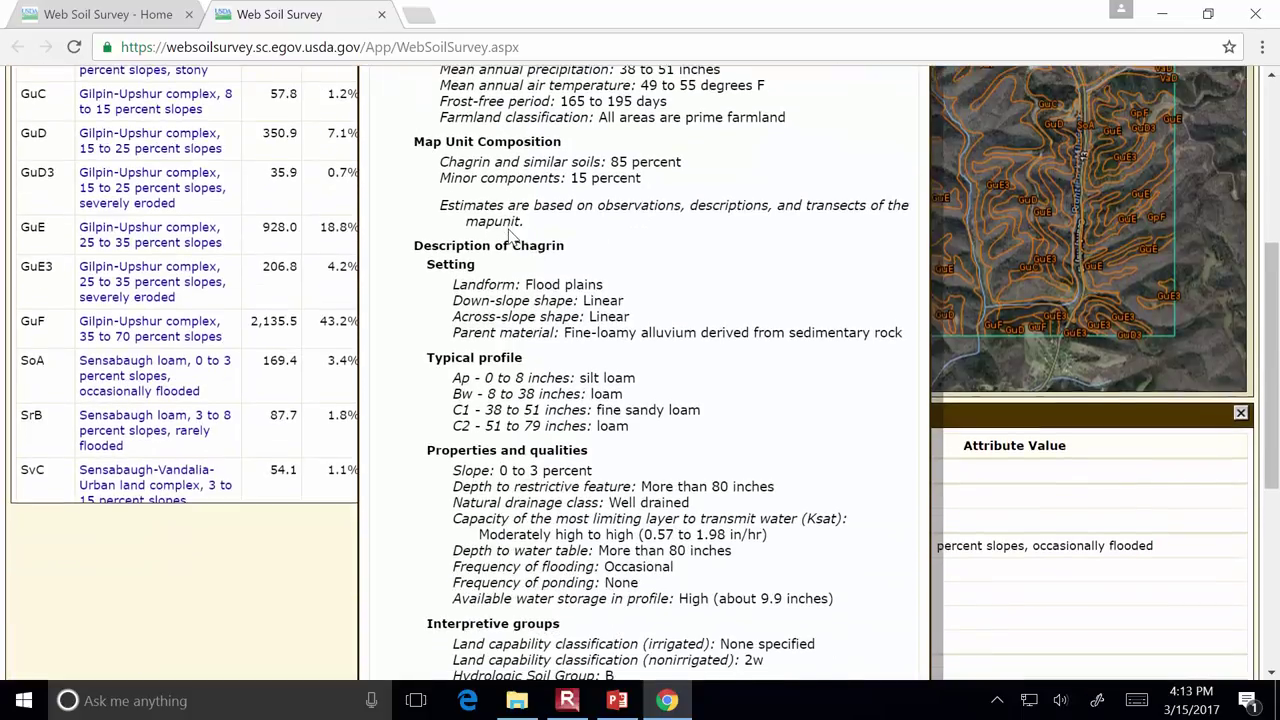
scroll(511, 235, down, 1)
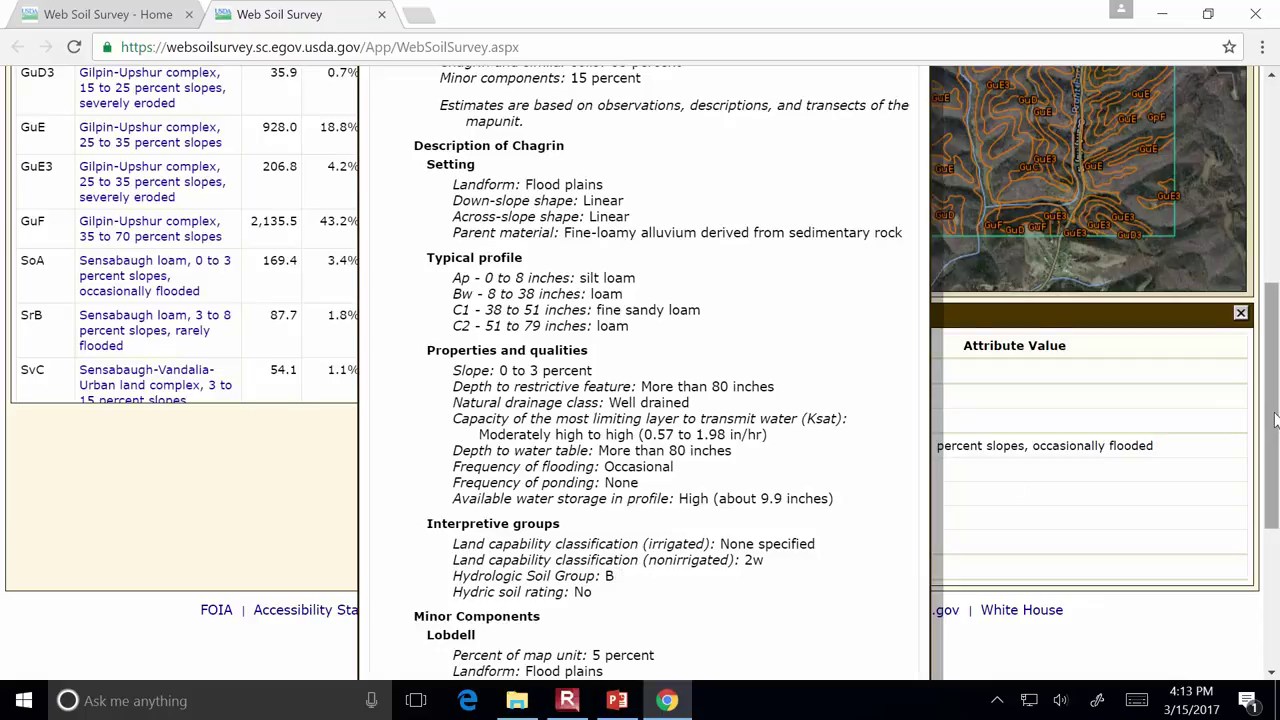
scroll(1275, 420, up, 5)
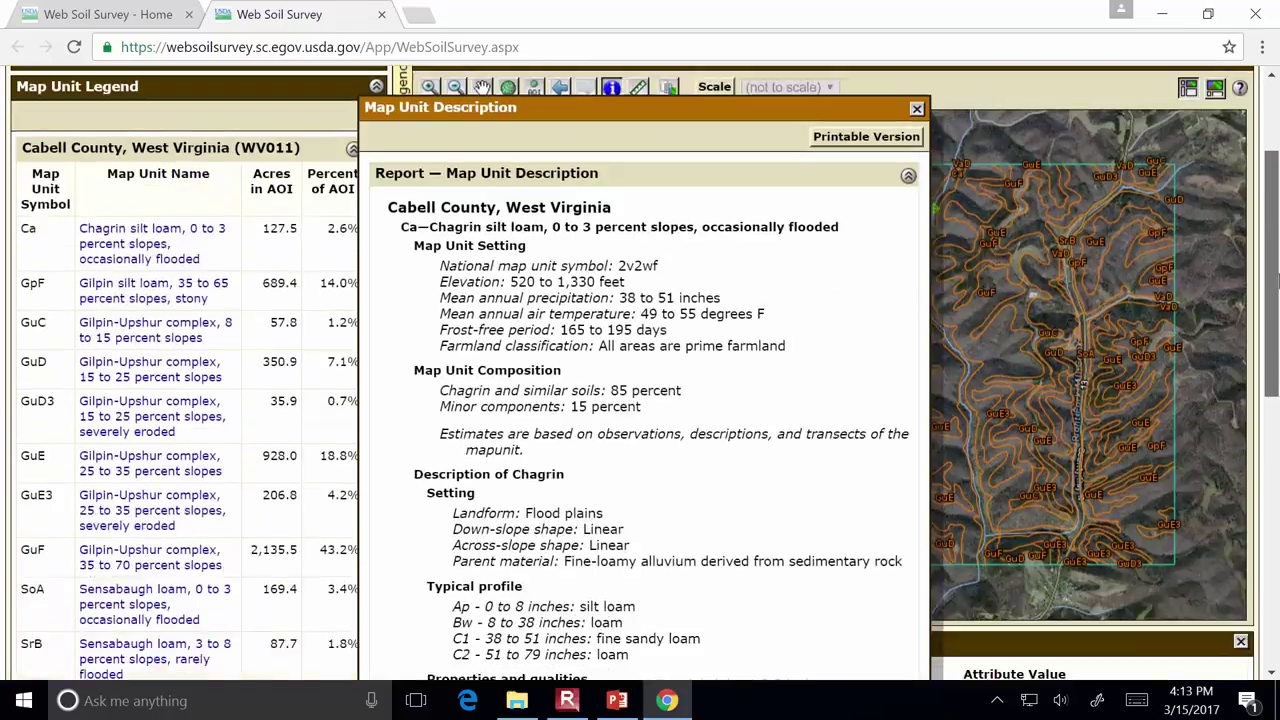
click(916, 204)
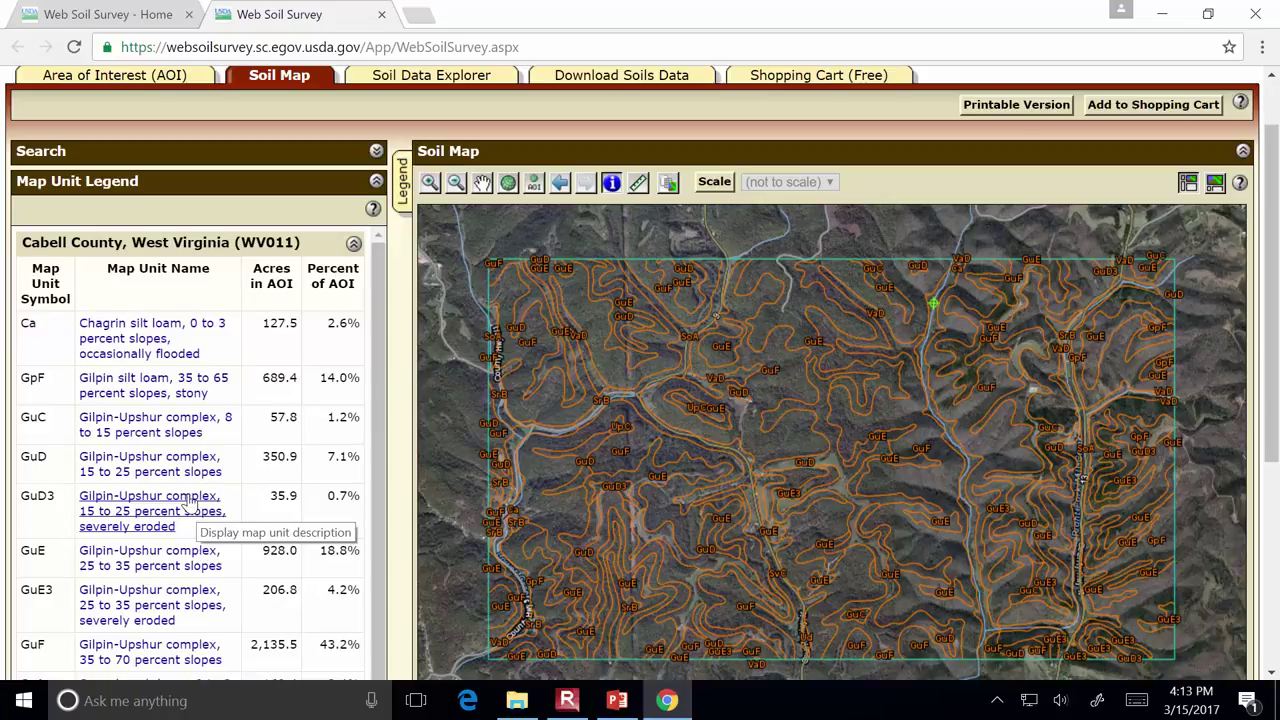
Open the description of map unit GuF, Gilpin-Upshur complex, review its Gilpin profile, properties and interpretive groups, and close the report
scroll(270, 445, down, 1)
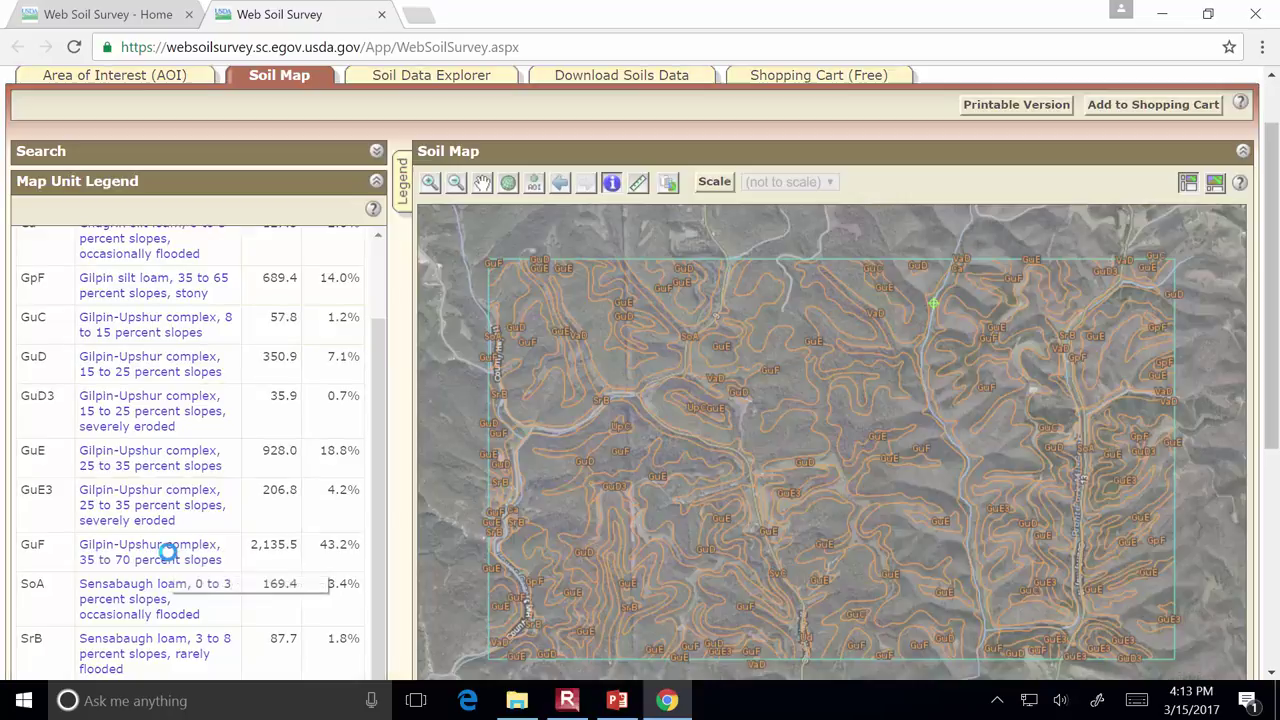
click(170, 562)
scroll(820, 296, down, 1)
scroll(820, 296, down, 4)
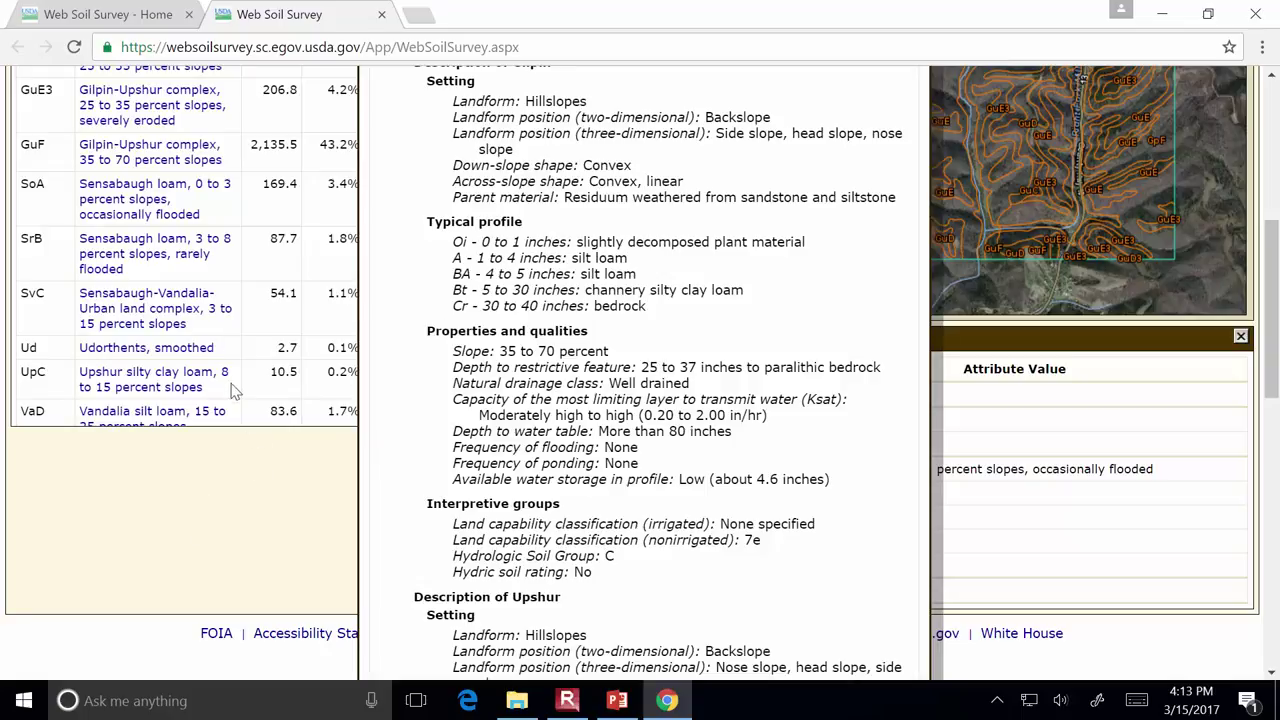
scroll(479, 259, up, 5)
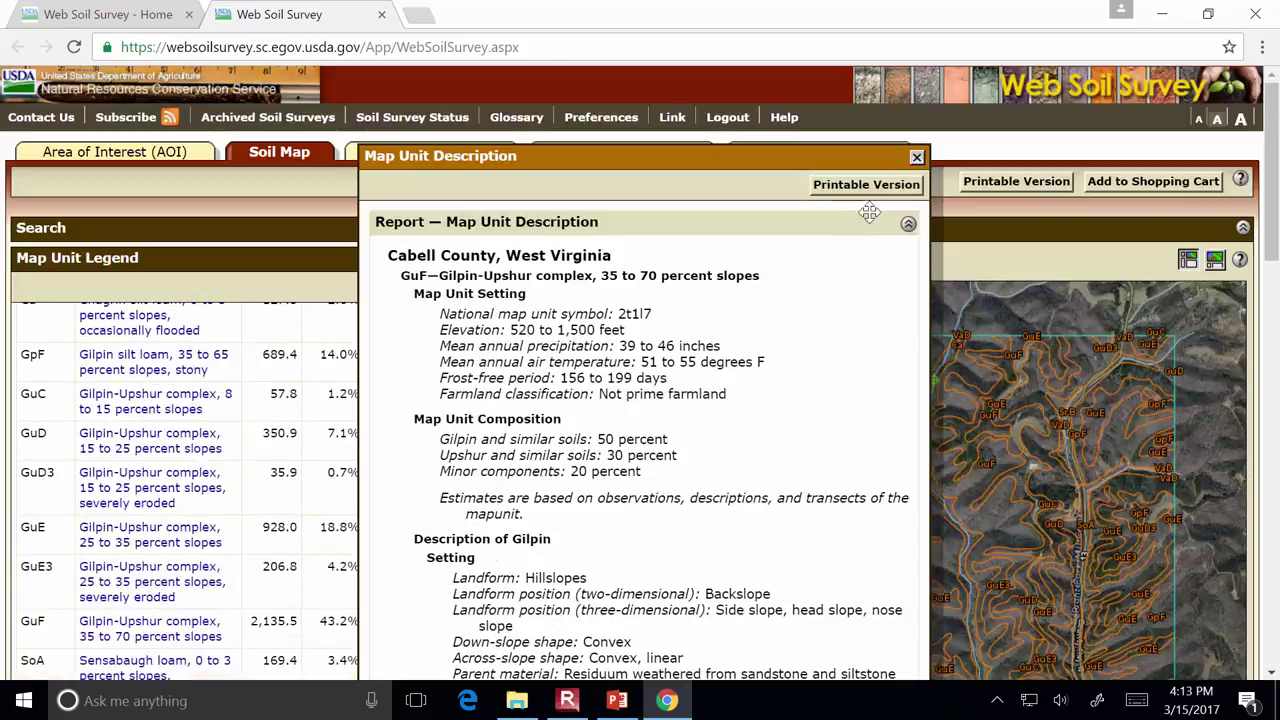
click(917, 157)
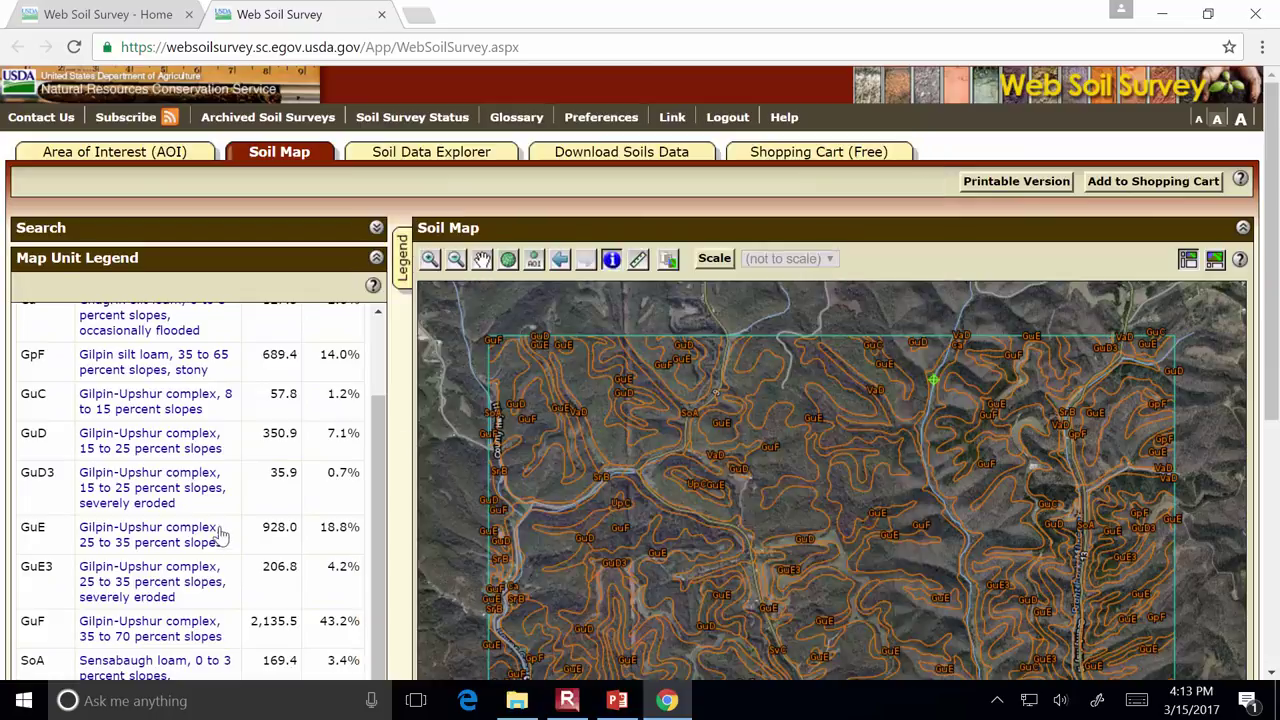
Open the description of map unit VaD, Vandalia silt loam, review its typical profile, properties and hydrologic soil group, and close the report
scroll(210, 515, down, 4)
scroll(207, 527, down, 2)
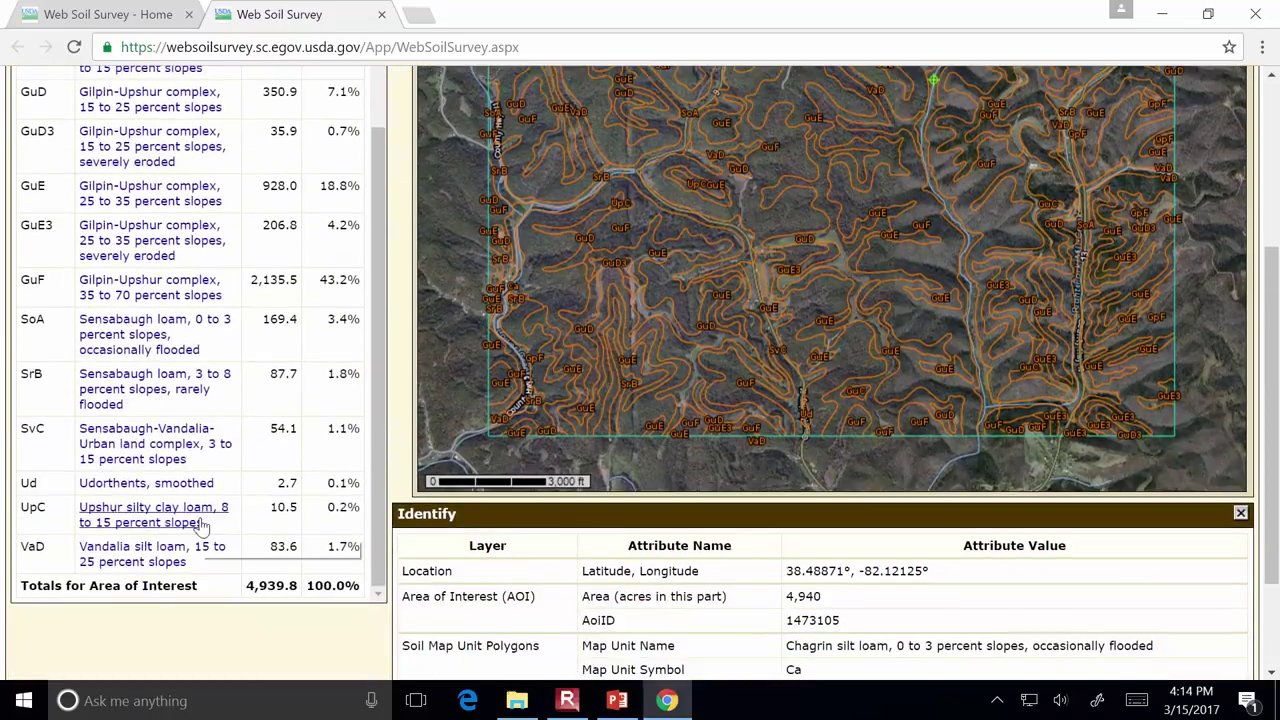
click(183, 562)
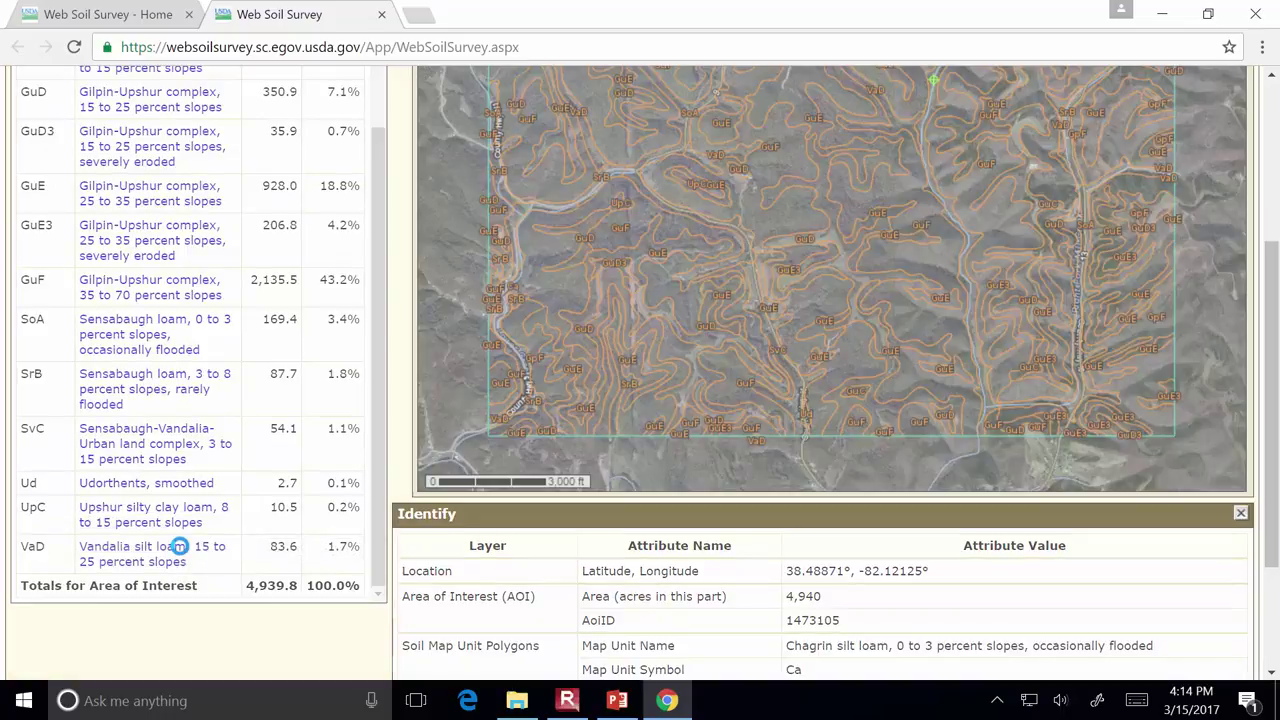
scroll(765, 413, down, 3)
scroll(765, 413, down, 1)
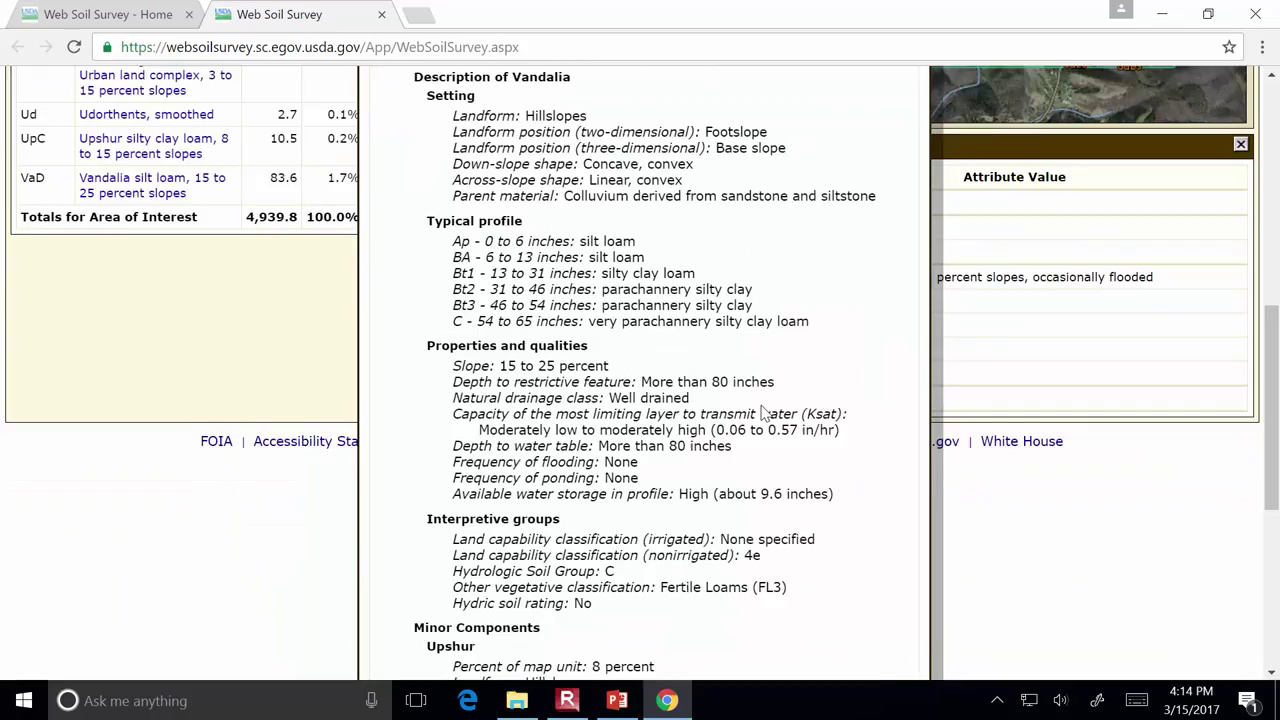
scroll(537, 540, up, 3)
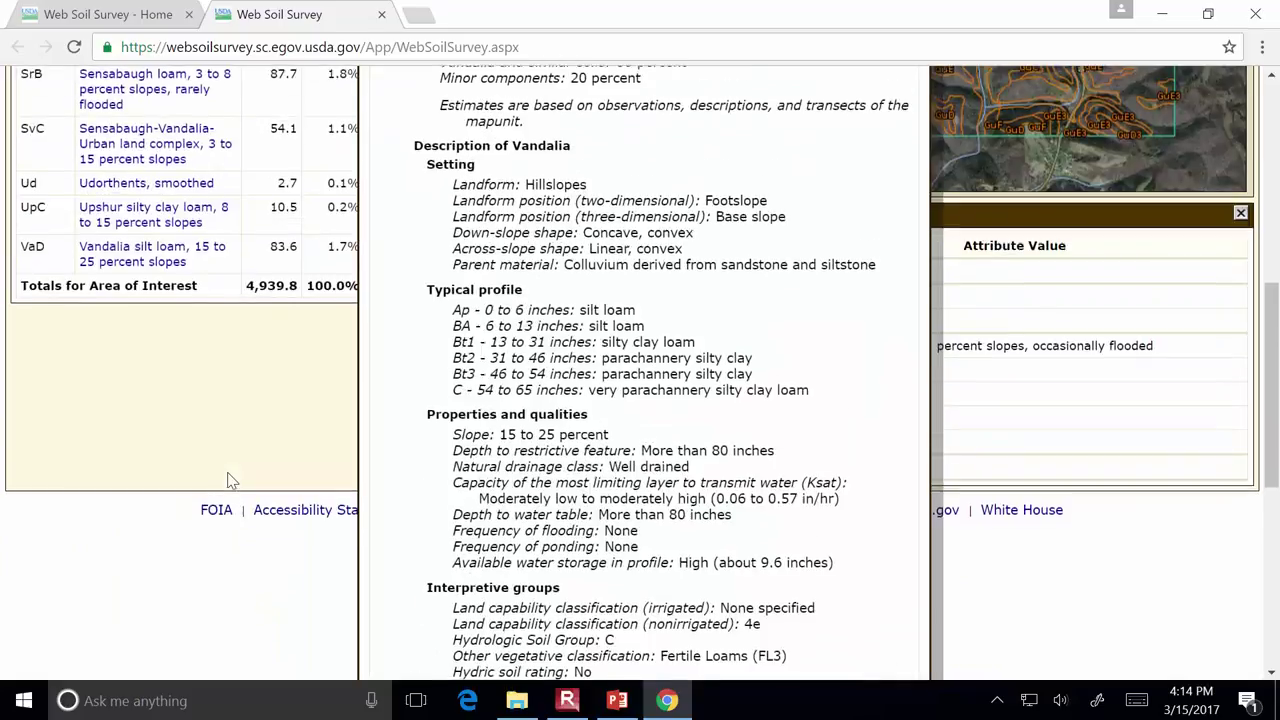
scroll(645, 362, up, 3)
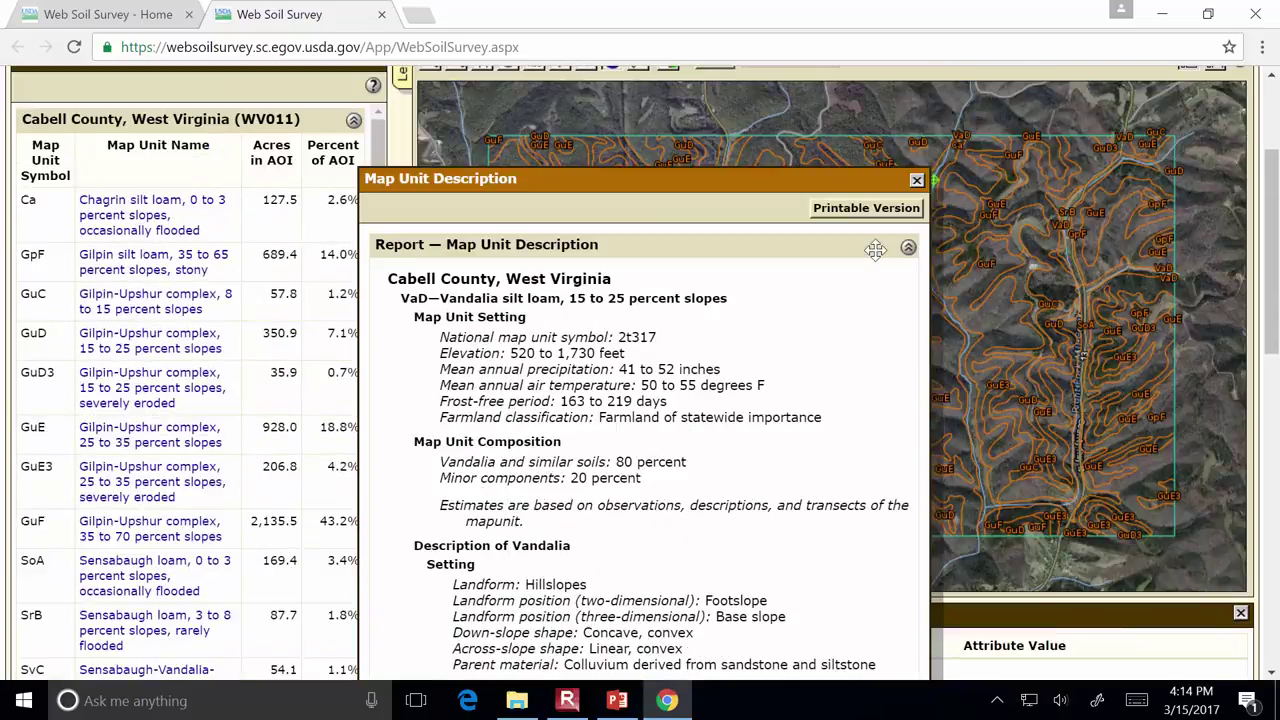
click(911, 180)
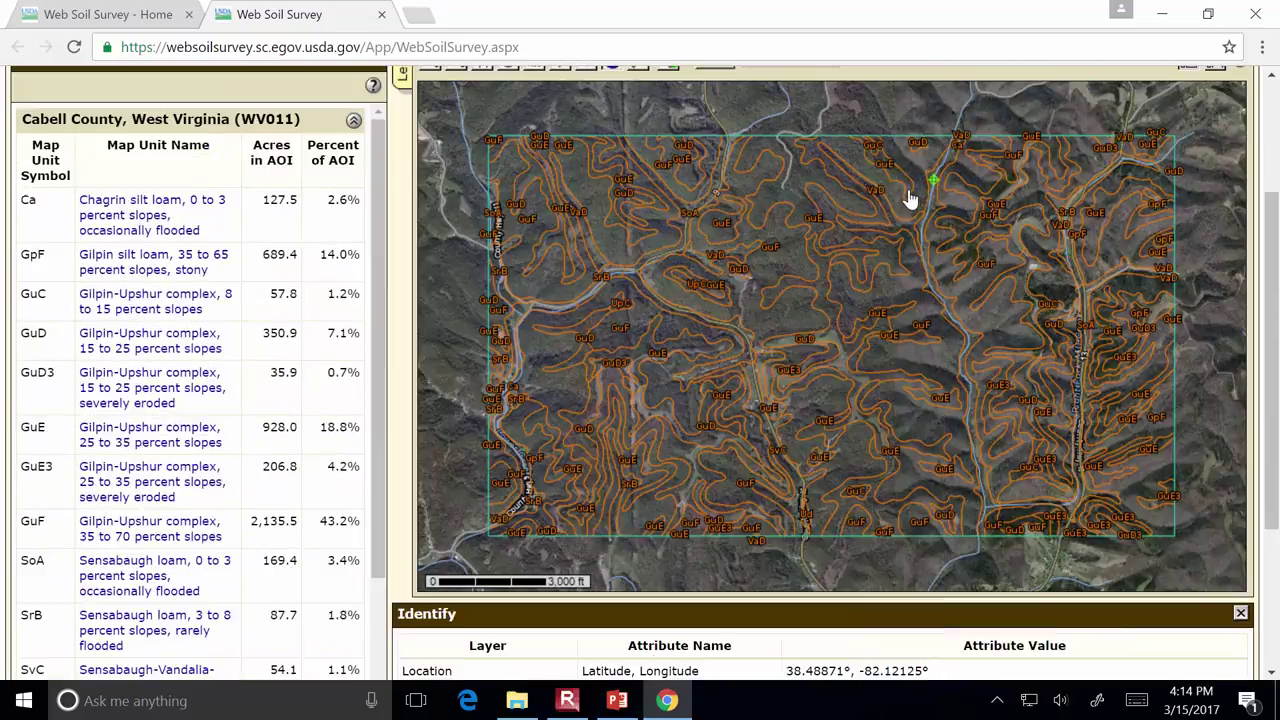
Display the suitabilities and limitations ratings for the area of interest in the Soil Data Explorer
scroll(427, 370, up, 1)
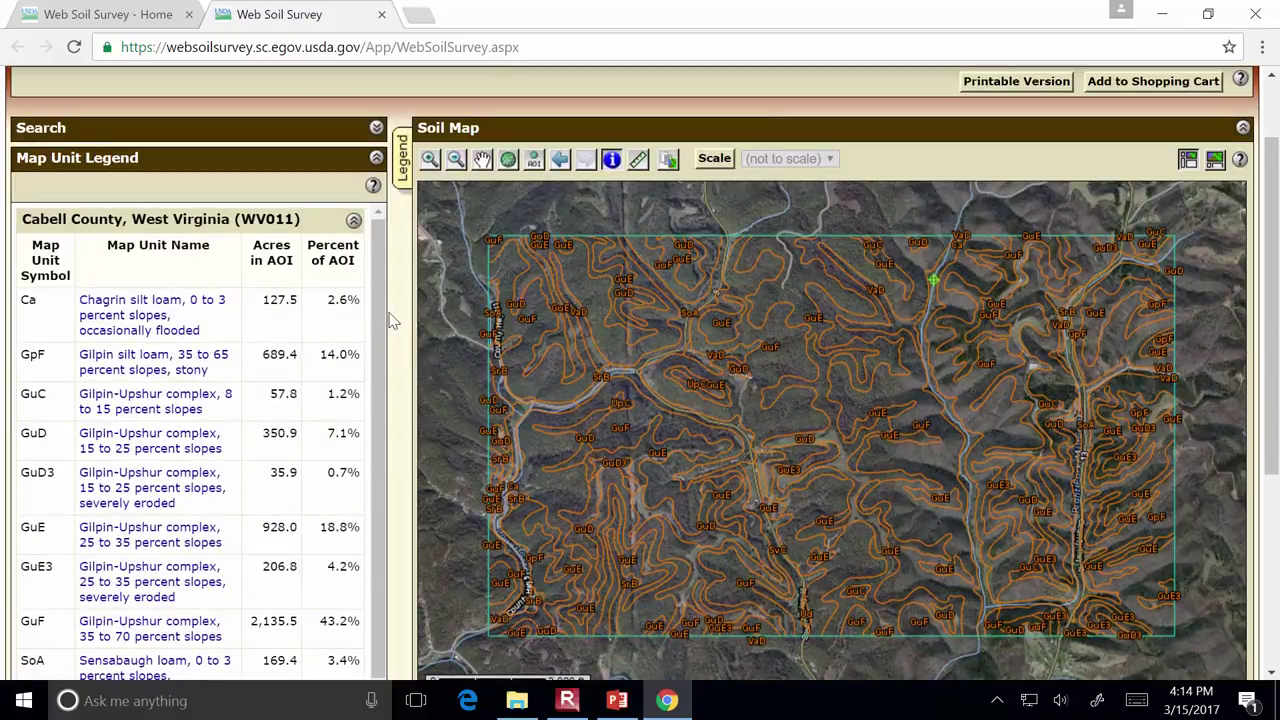
scroll(391, 316, up, 1)
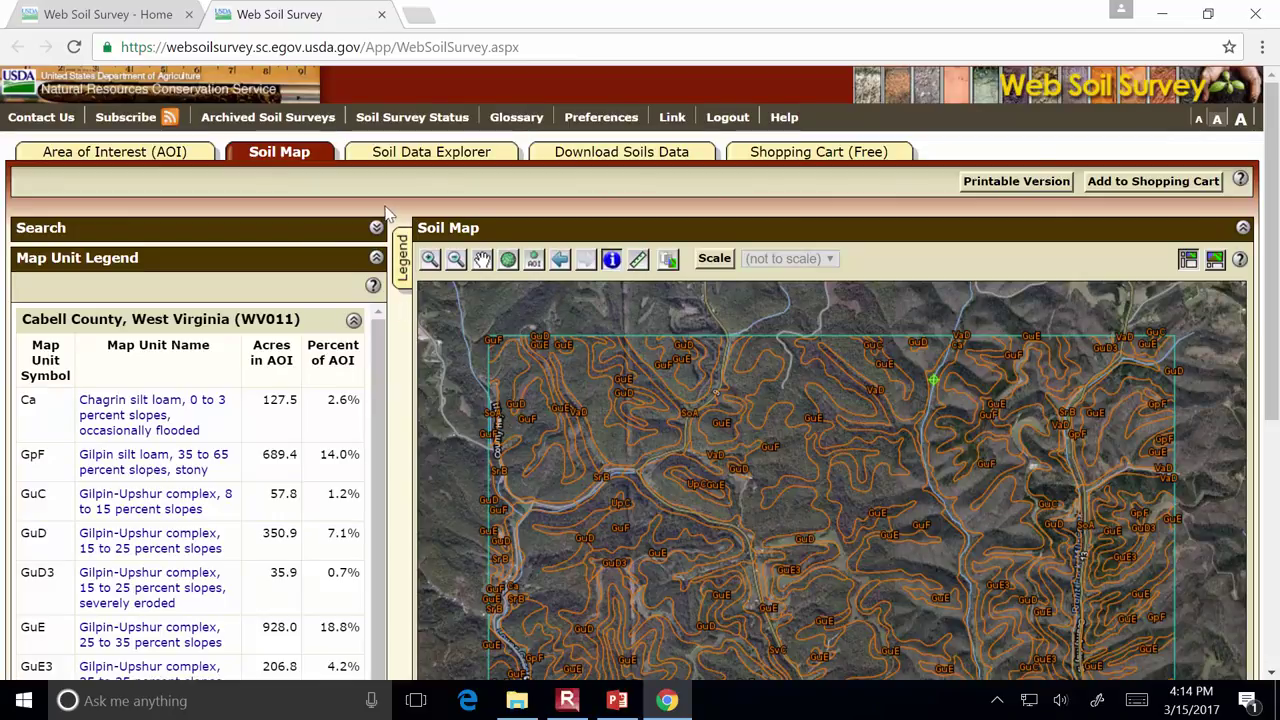
scroll(267, 292, down, 5)
scroll(280, 305, up, 5)
click(459, 155)
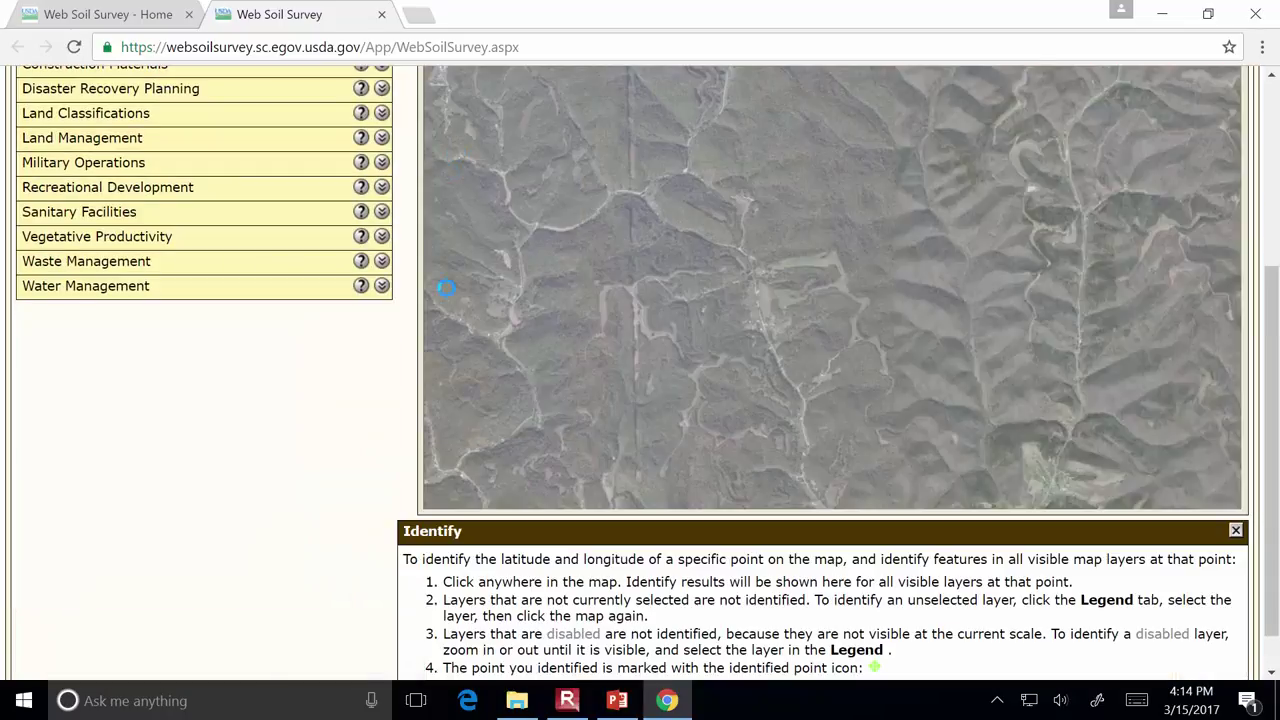
scroll(460, 292, up, 3)
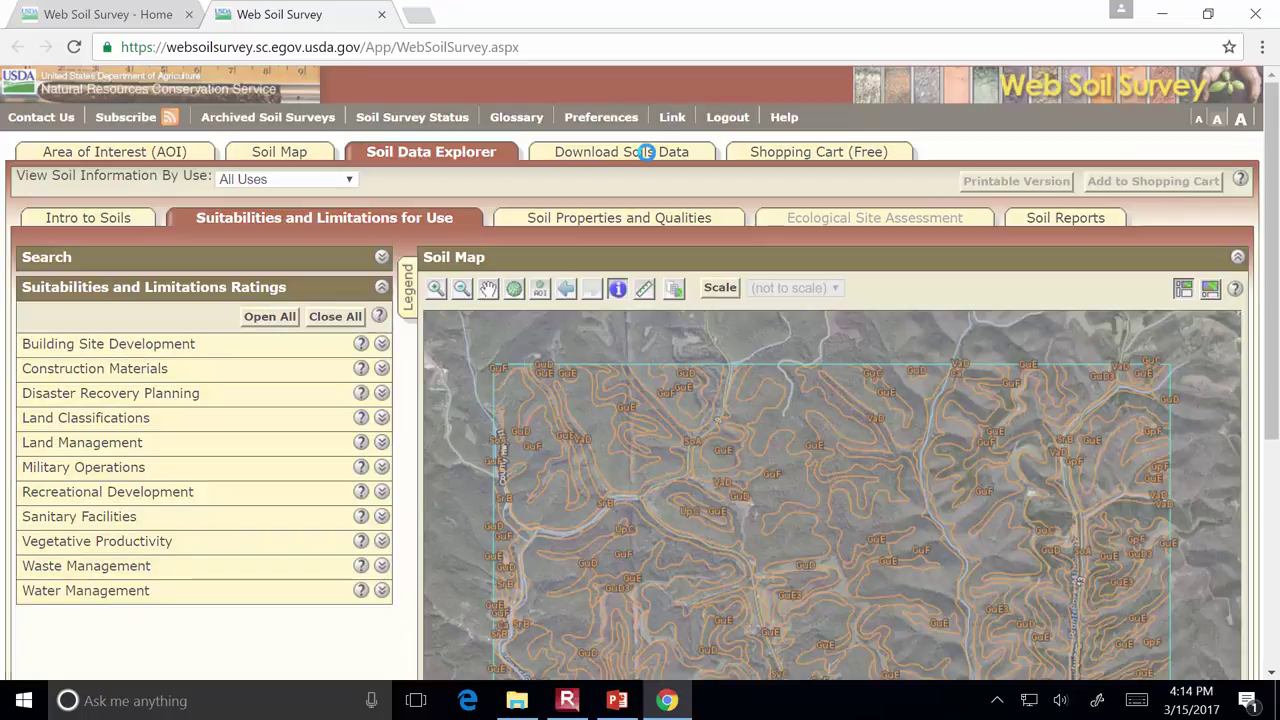
Create a SSURGO soils data download link for the Cabell County area of interest under Download Soils Data
click(646, 152)
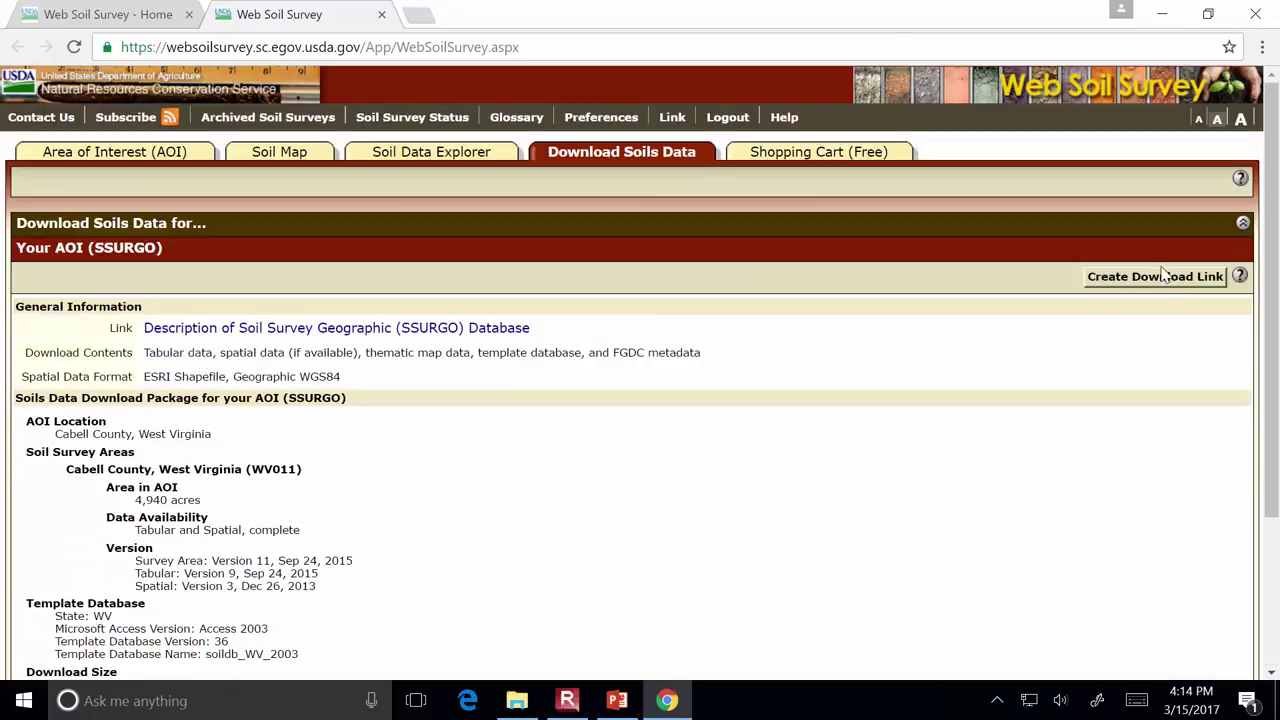
scroll(1111, 288, down, 1)
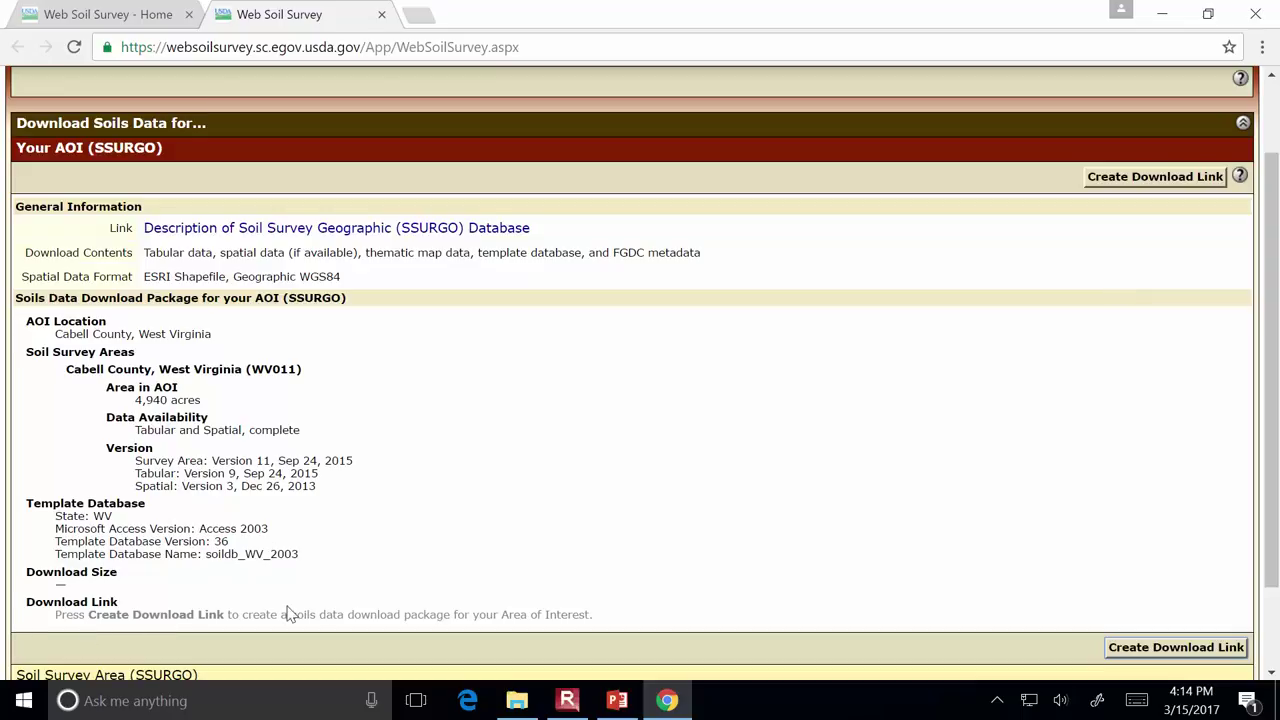
scroll(380, 598, up, 1)
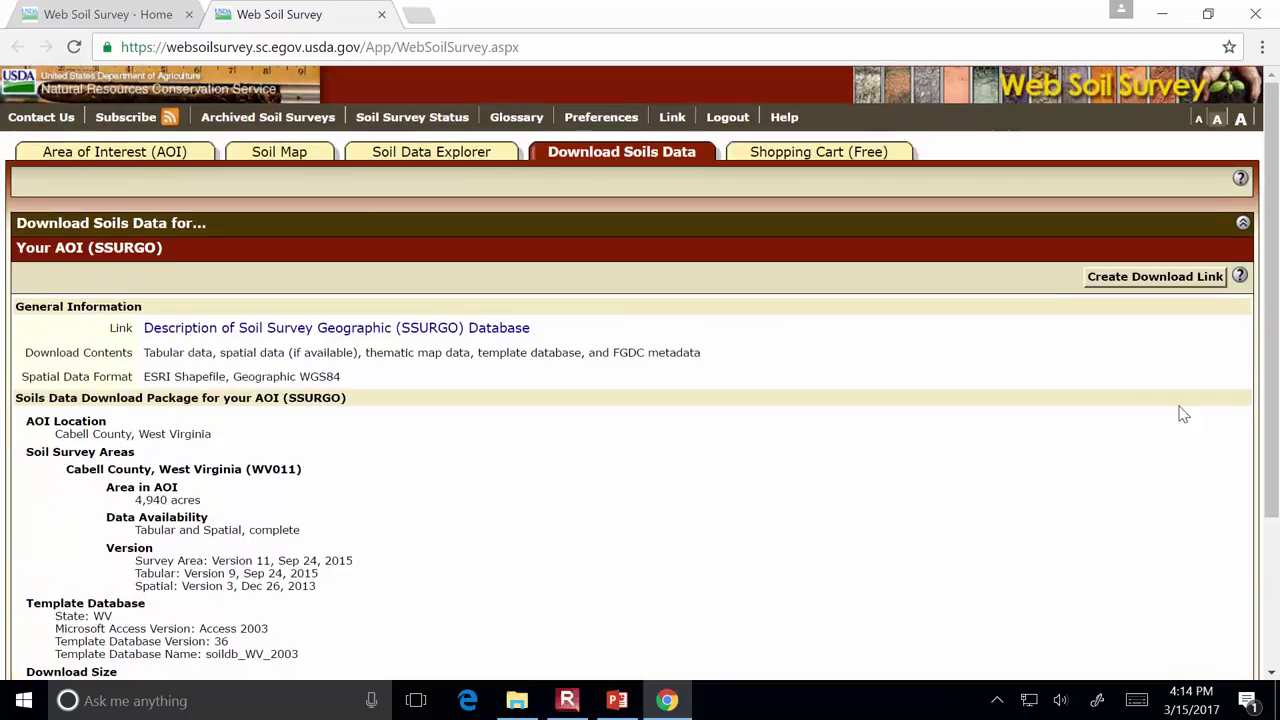
click(1160, 278)
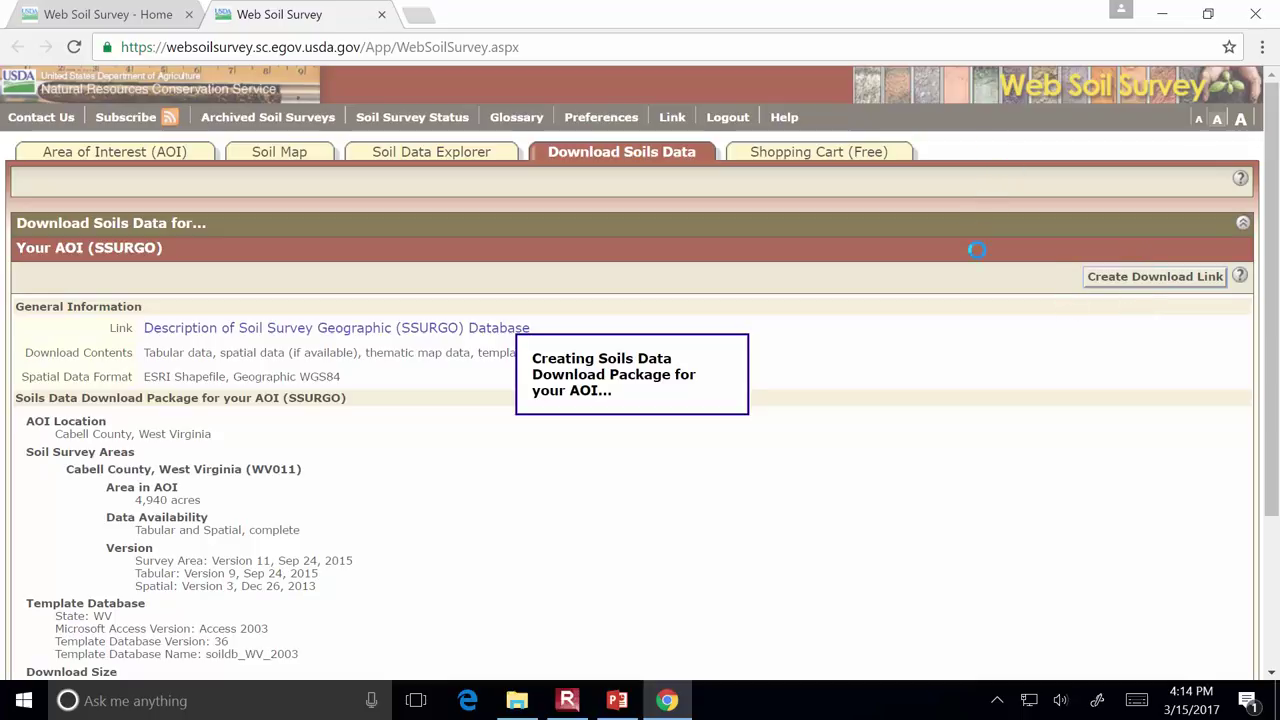
Download the soils data package wss_aoi_2017-03-15_15-14-46.zip for the area of interest
scroll(900, 357, down, 1)
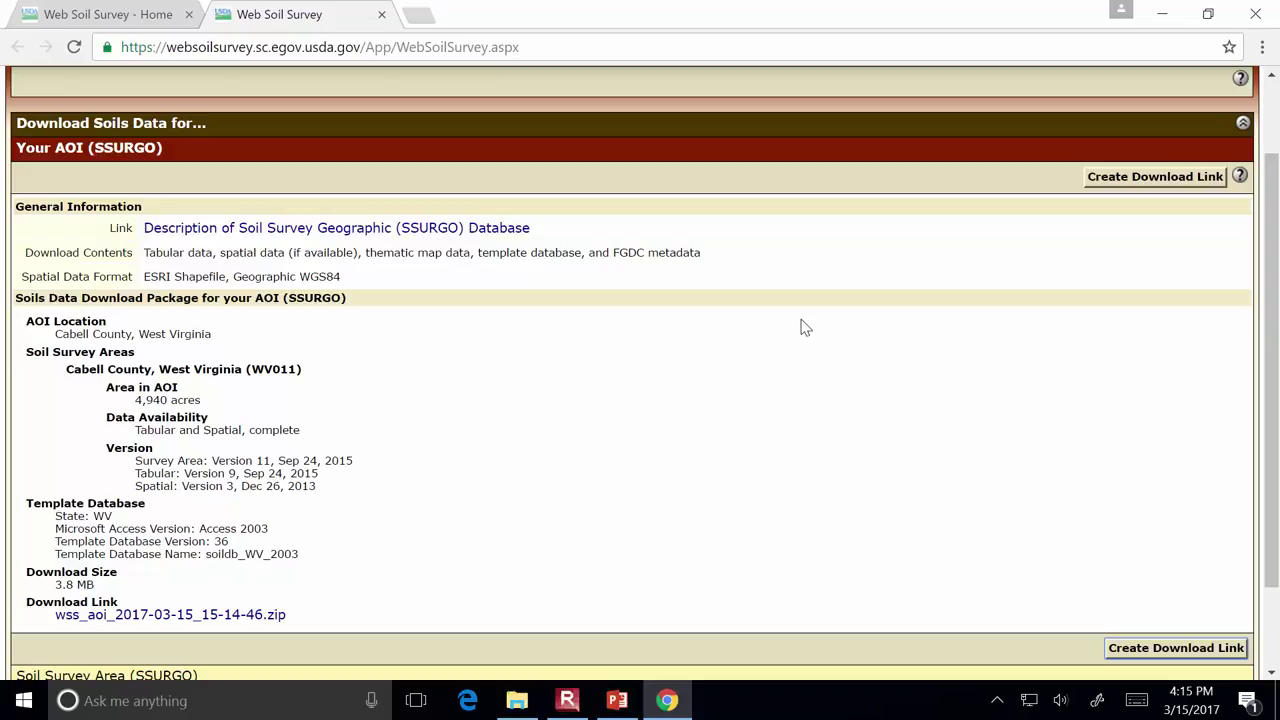
scroll(770, 458, up, 1)
scroll(770, 462, down, 1)
click(110, 620)
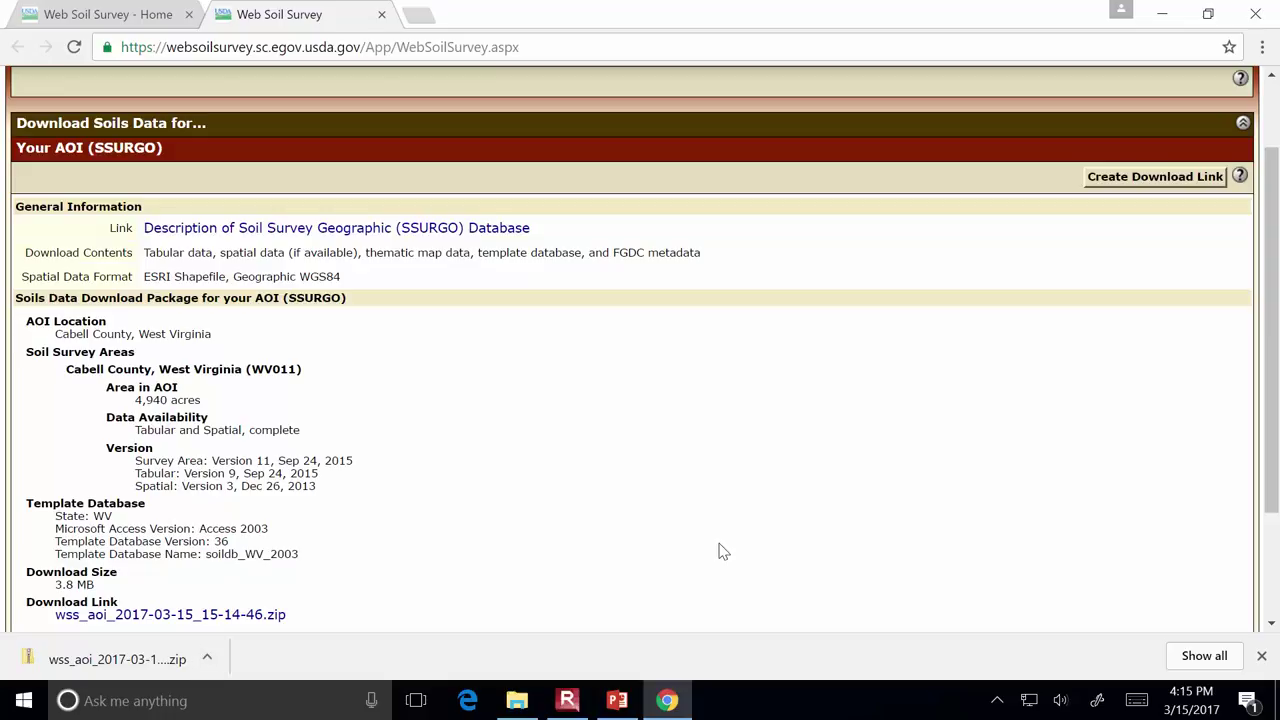
Return to the soil map of the area of interest and look over its map unit legend
scroll(720, 513, up, 2)
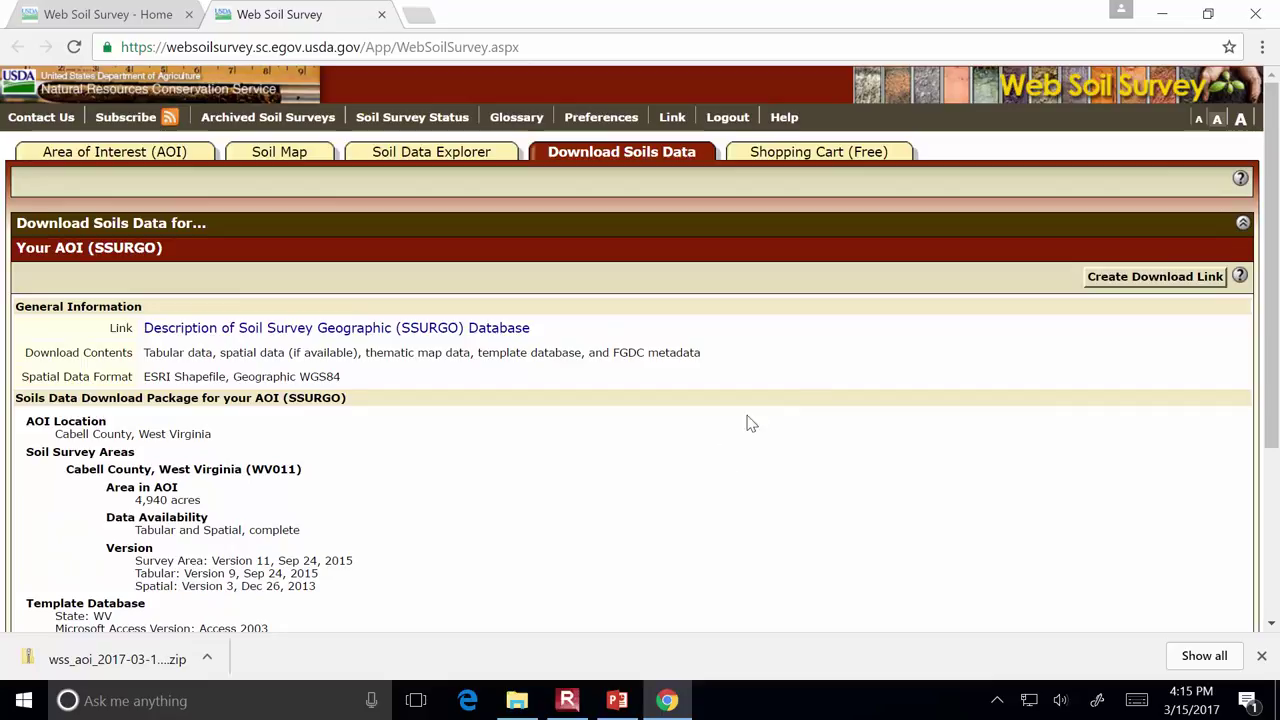
click(550, 160)
click(274, 151)
scroll(560, 360, down, 4)
scroll(560, 360, up, 4)
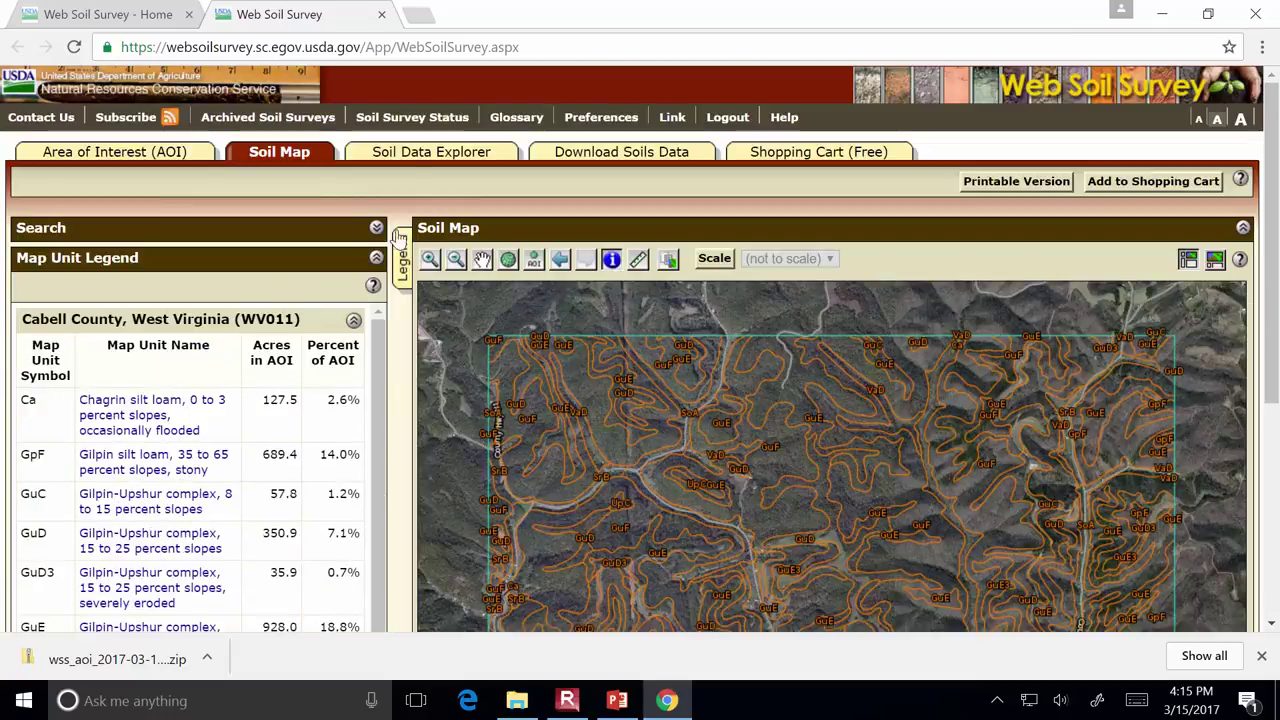
Revisit the Soil Data Explorer and look over its suitability and limitation rating categories
click(450, 151)
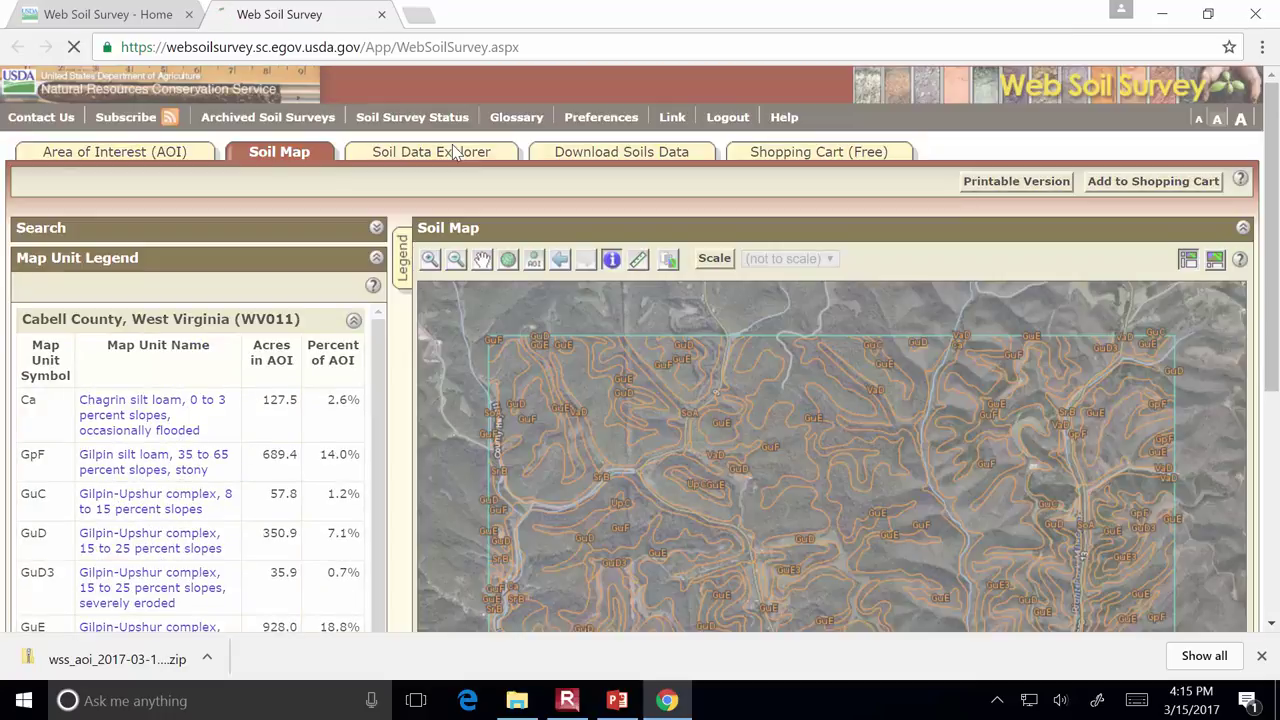
scroll(443, 200, down, 4)
scroll(423, 243, up, 4)
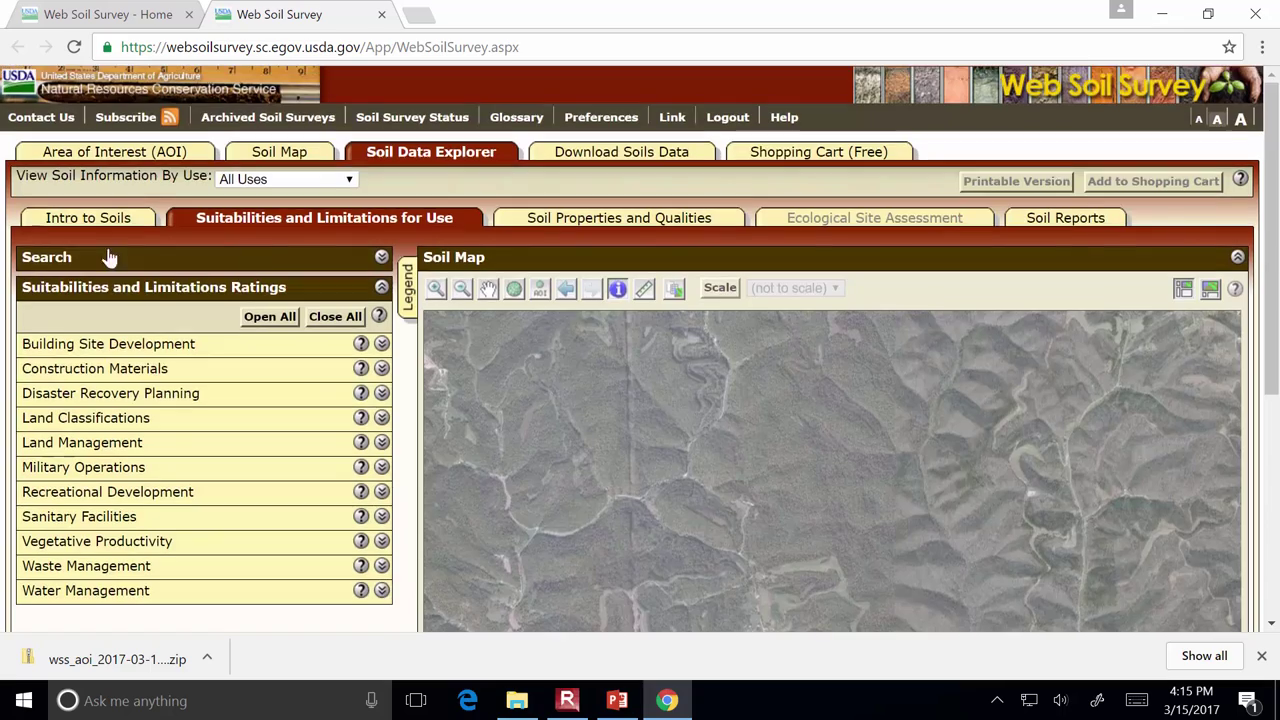
scroll(110, 175, down, 4)
scroll(122, 220, up, 4)
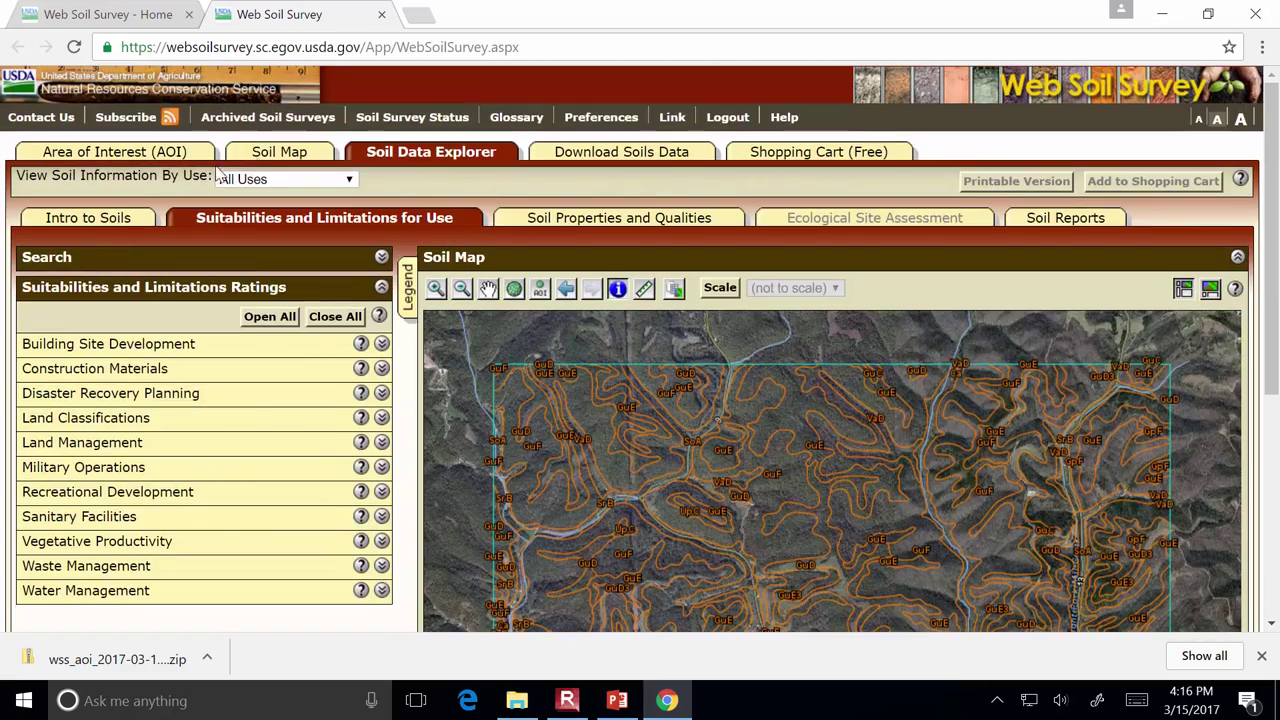
Go back to the soil map and check the legend down to the totals for the area of interest
click(257, 149)
scroll(268, 351, down, 6)
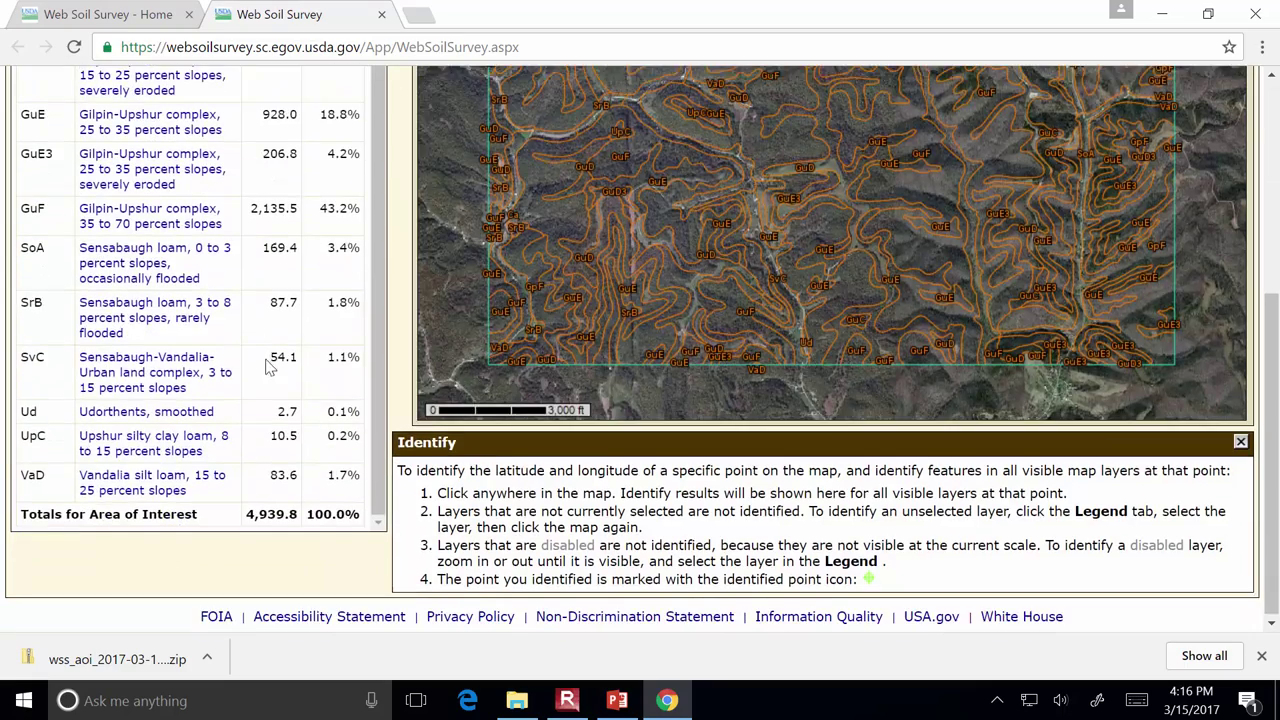
scroll(310, 433, up, 6)
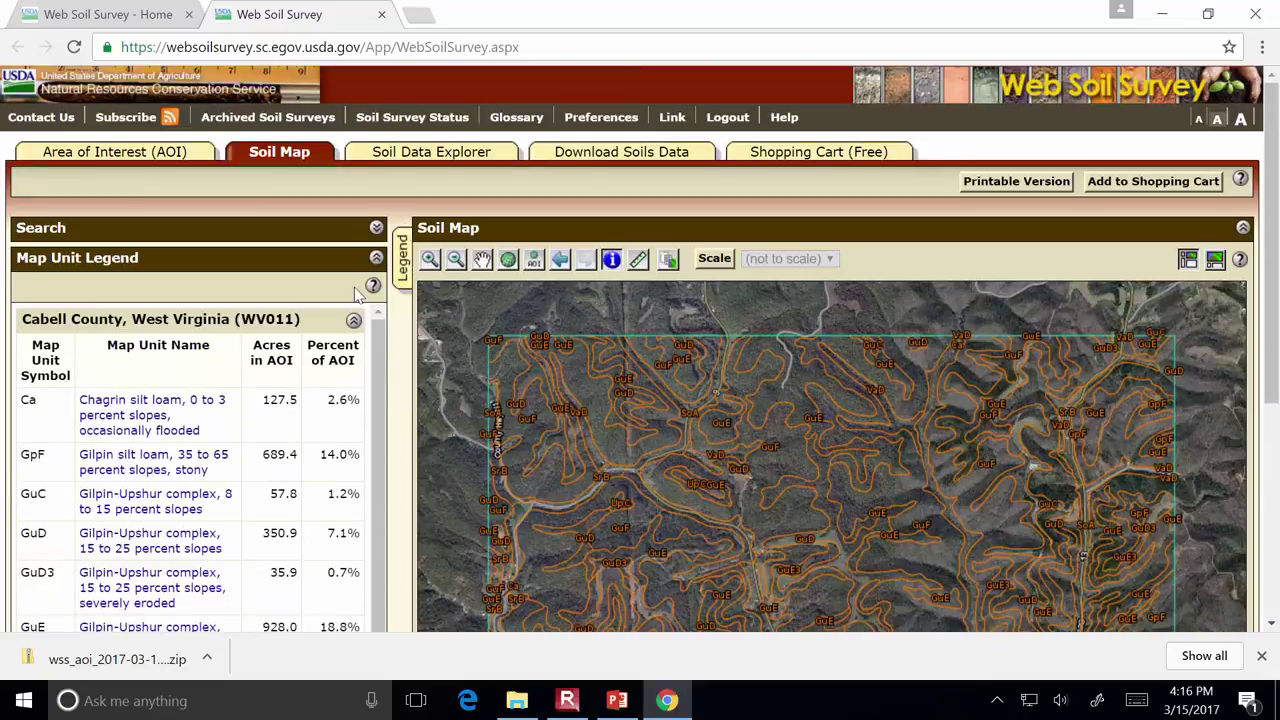
Open the Area of Interest view and review the AOI properties, available soil data, quick navigation options and interactive map
click(150, 156)
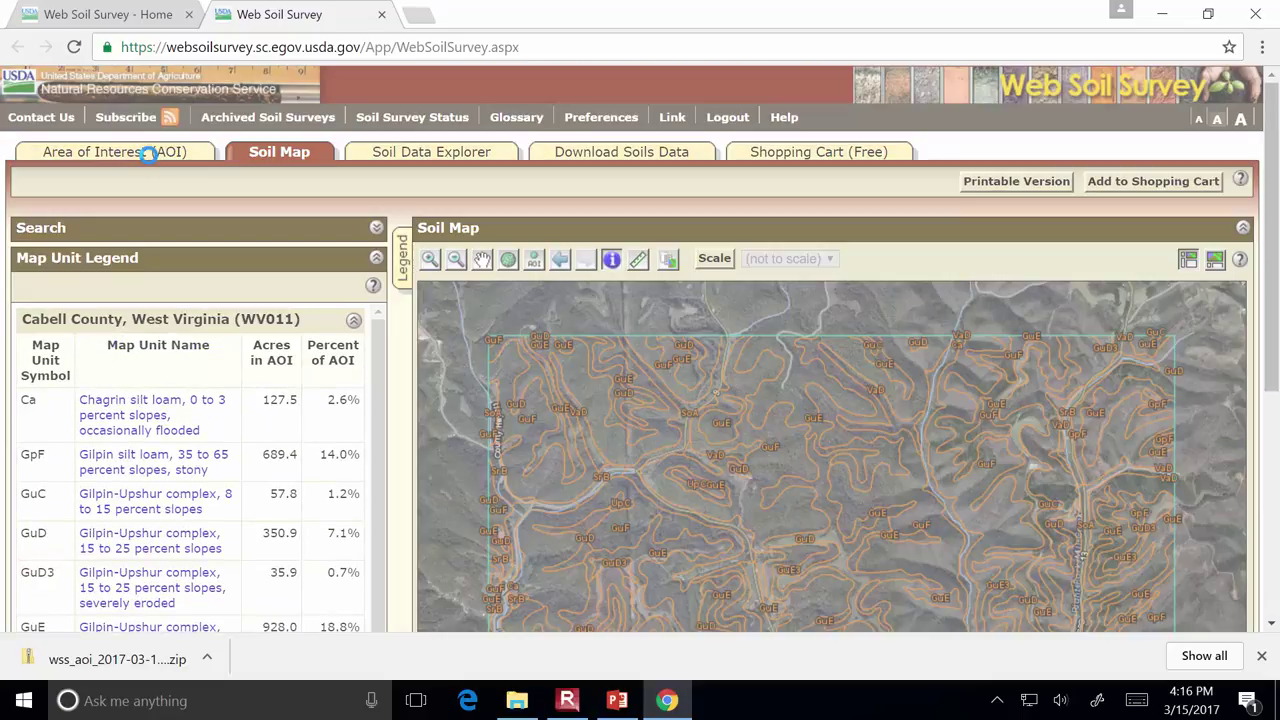
scroll(289, 400, down, 5)
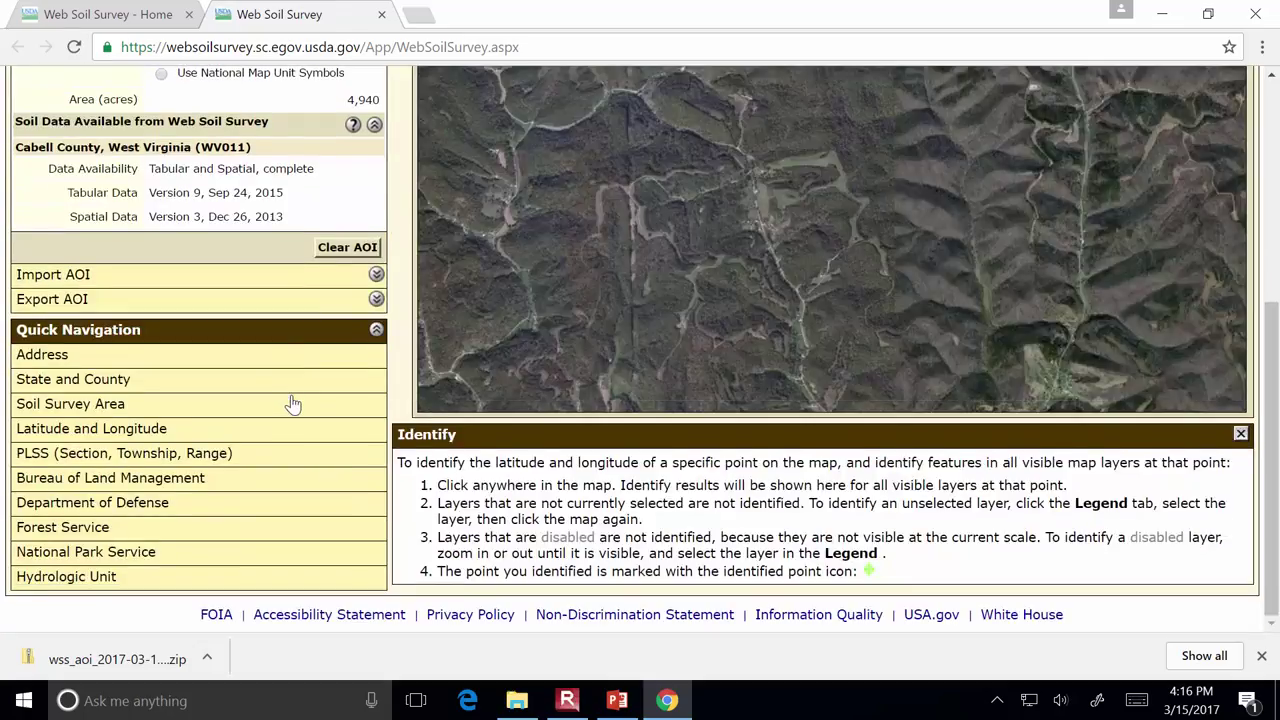
scroll(293, 404, up, 3)
scroll(293, 404, down, 3)
scroll(295, 403, up, 4)
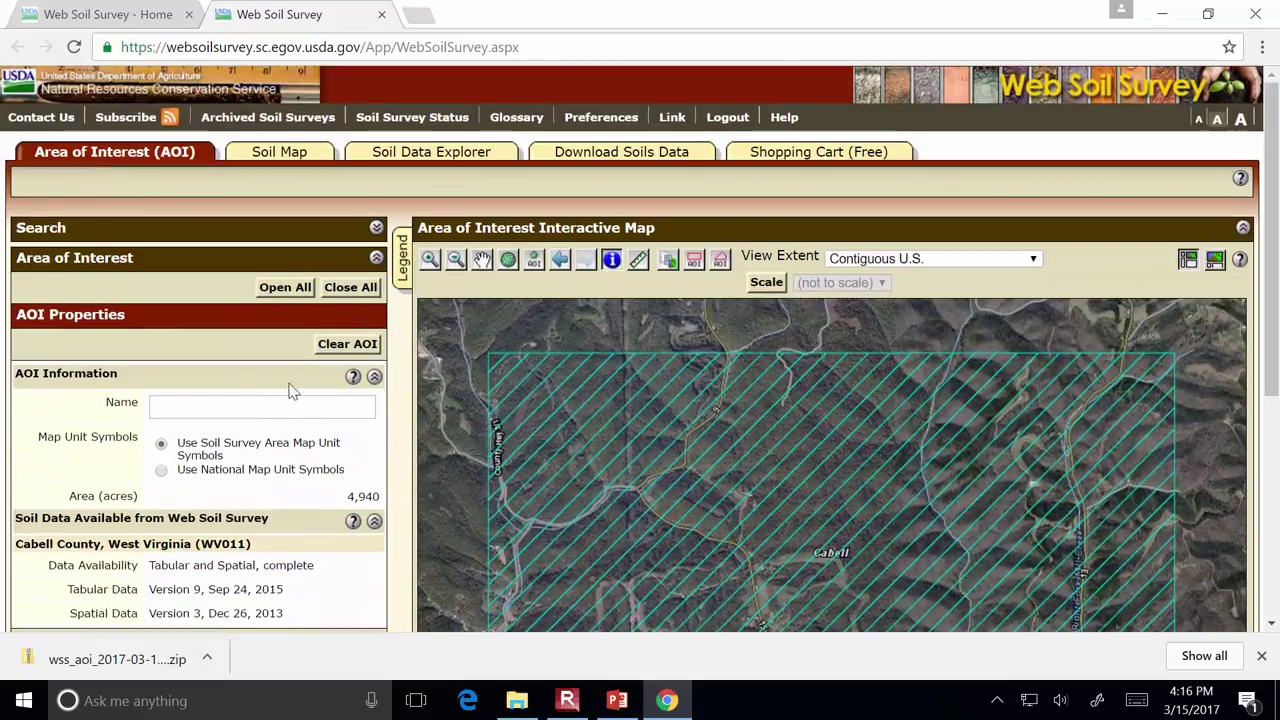
scroll(1276, 345, down, 3)
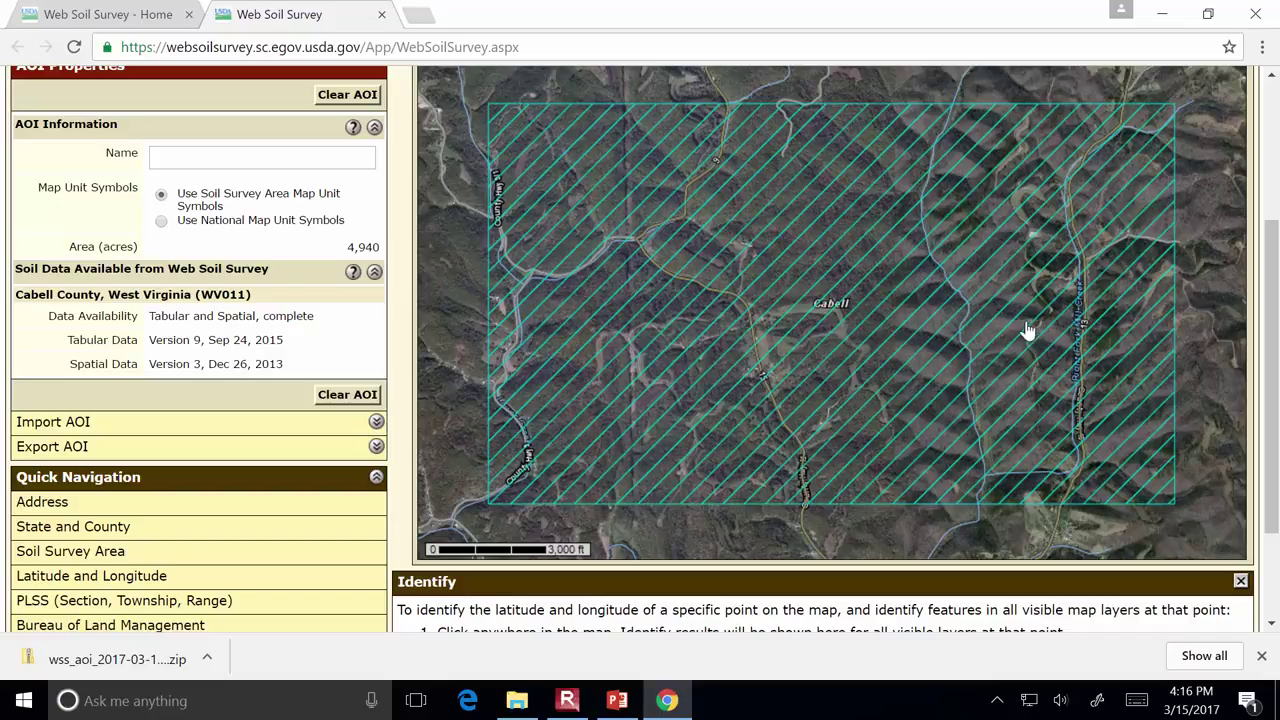
mouse_move(1275, 340)
mouse_down()
mouse_move(1275, 264)
mouse_move(1275, 320)
mouse_up()
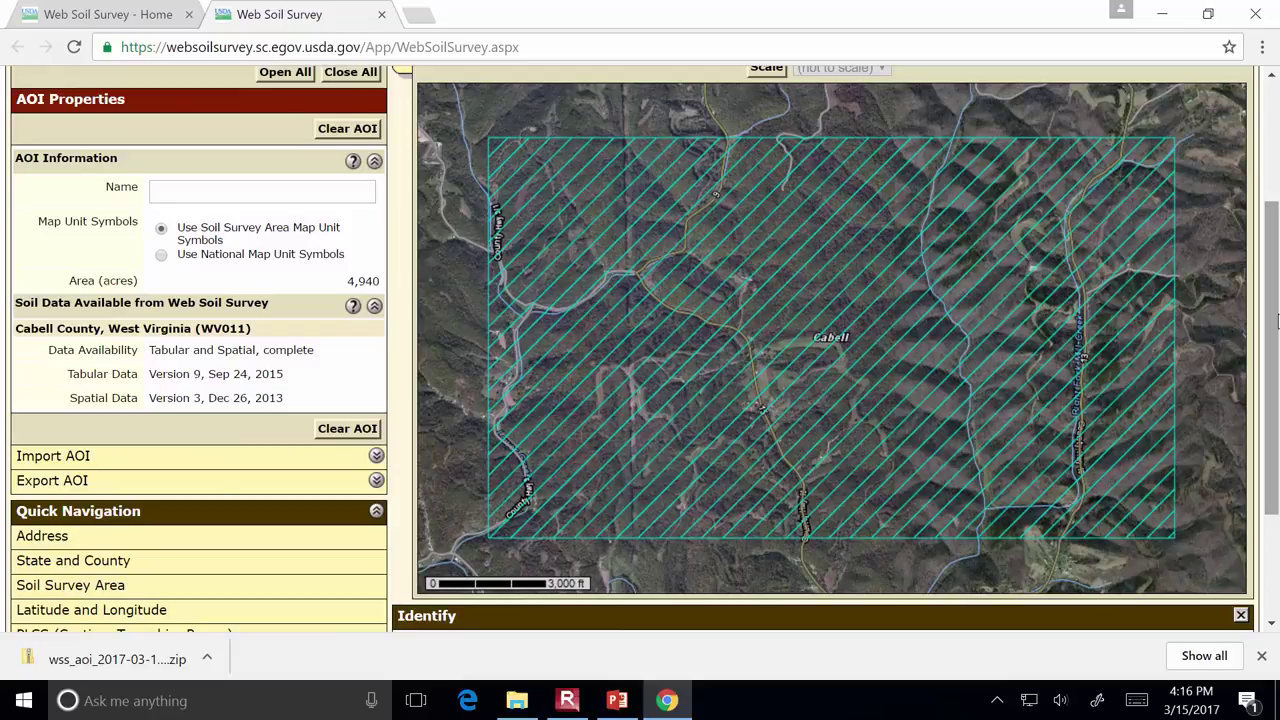
drag(1275, 333, 1275, 215)
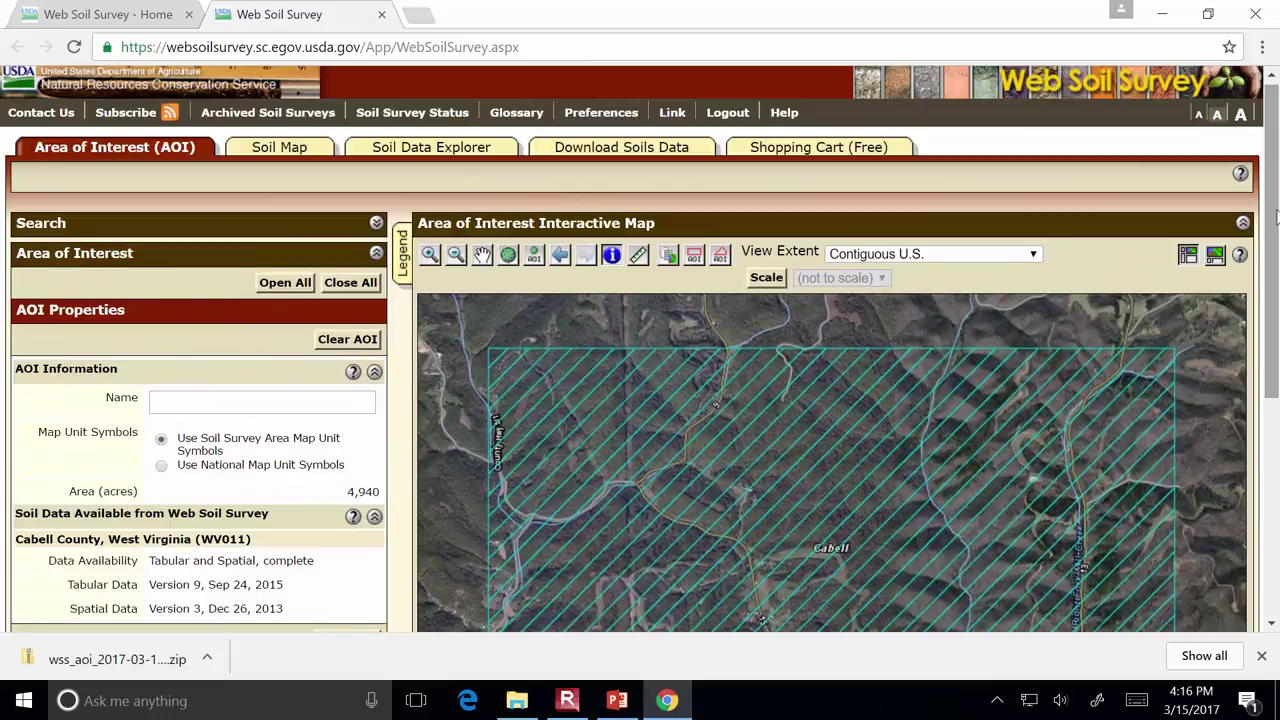
Switch to the remote desktop and launch Google Earth Pro there, accepting the screen resolution notice
click(28, 699)
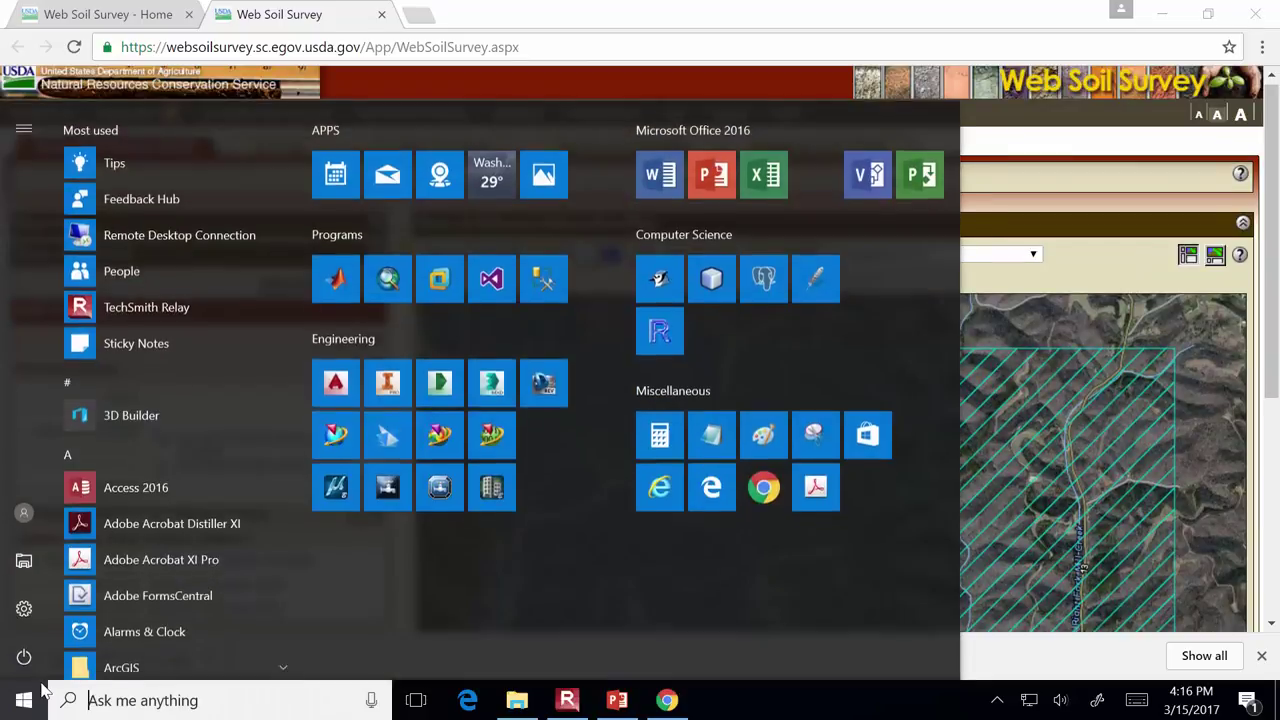
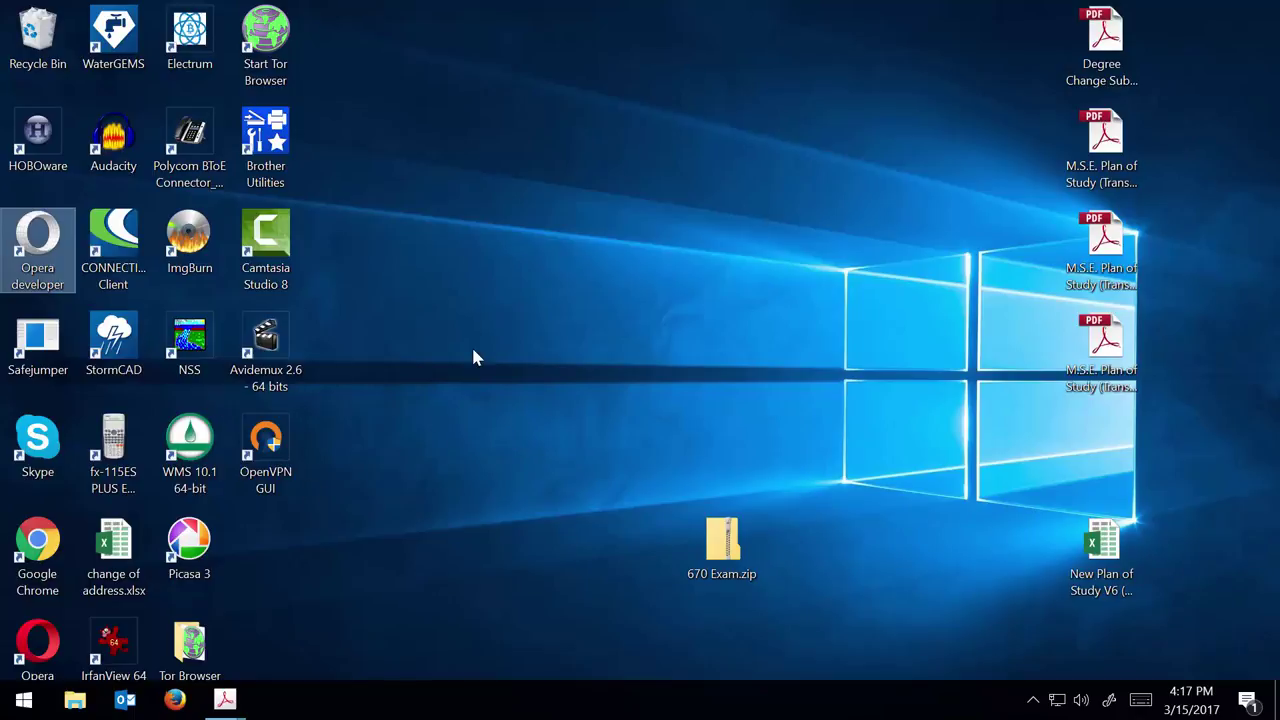
click(20, 702)
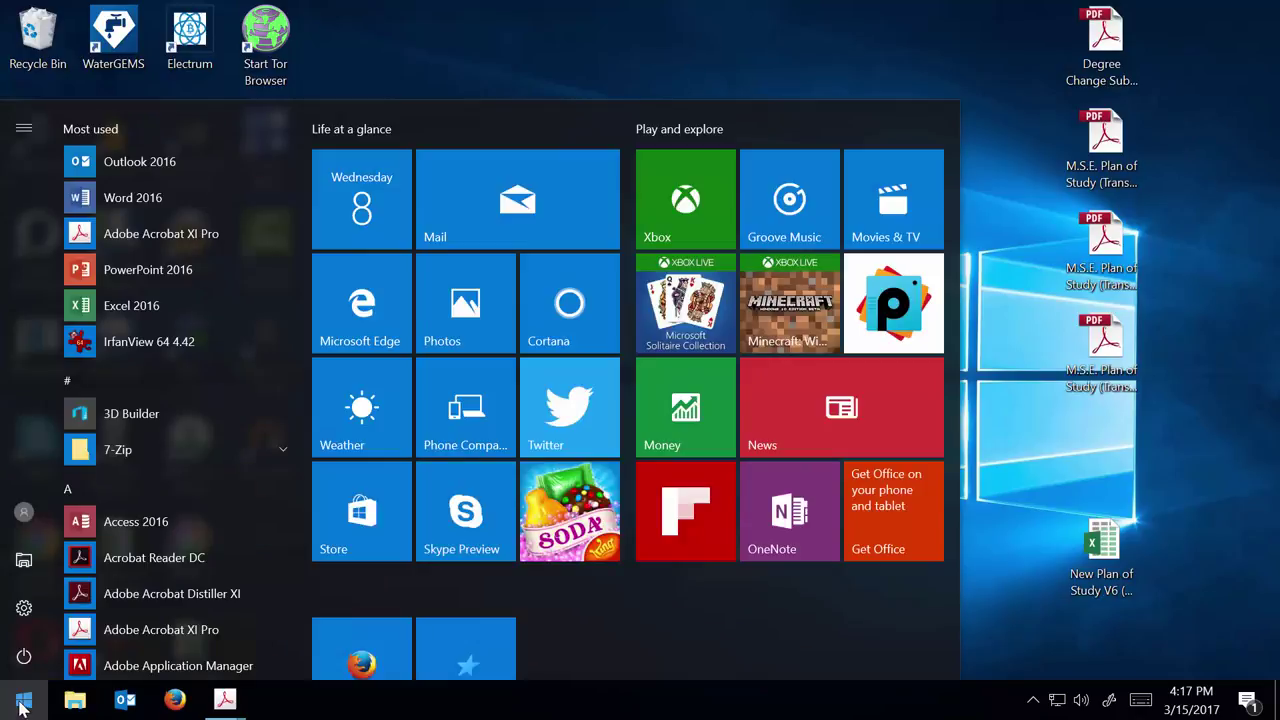
text(google ear)
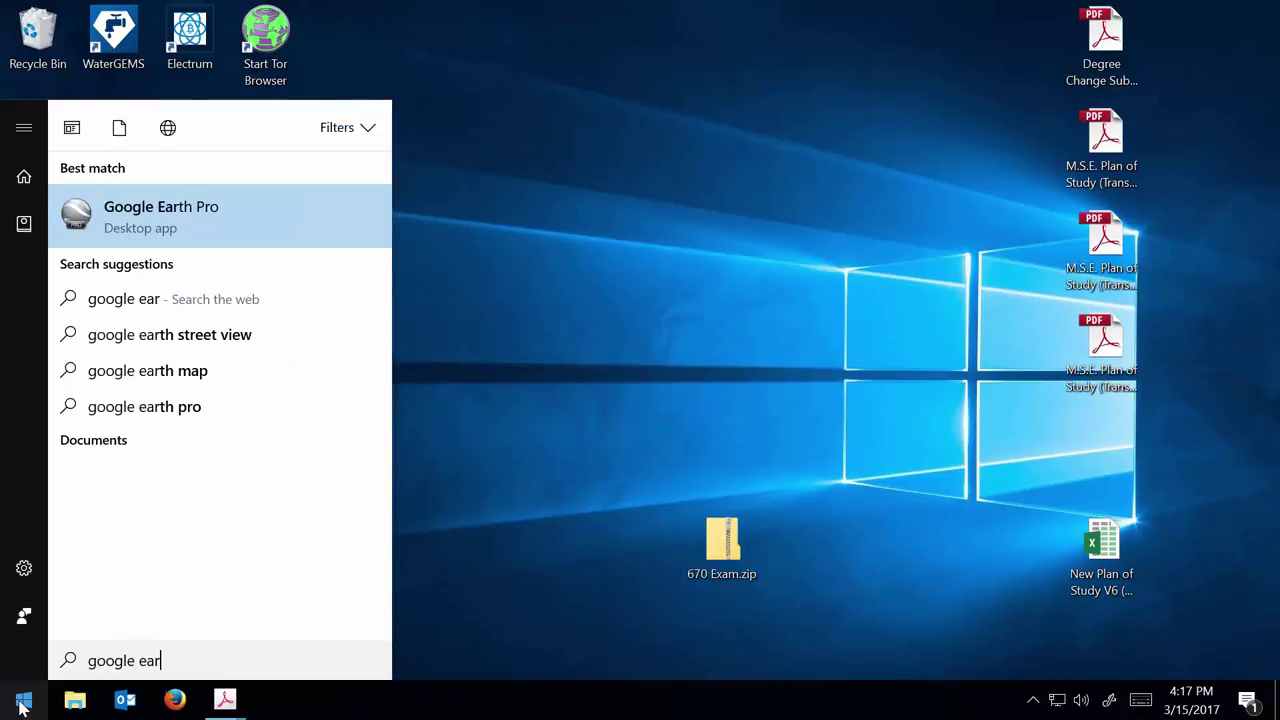
click(256, 213)
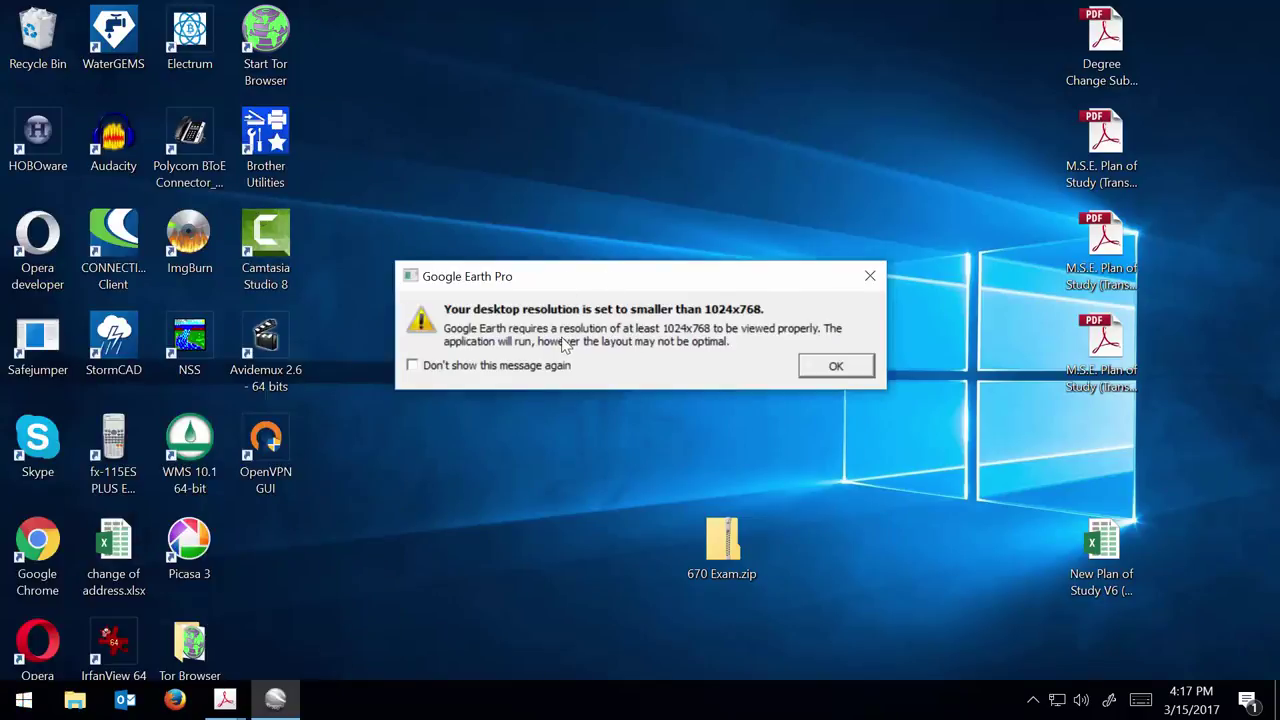
click(836, 367)
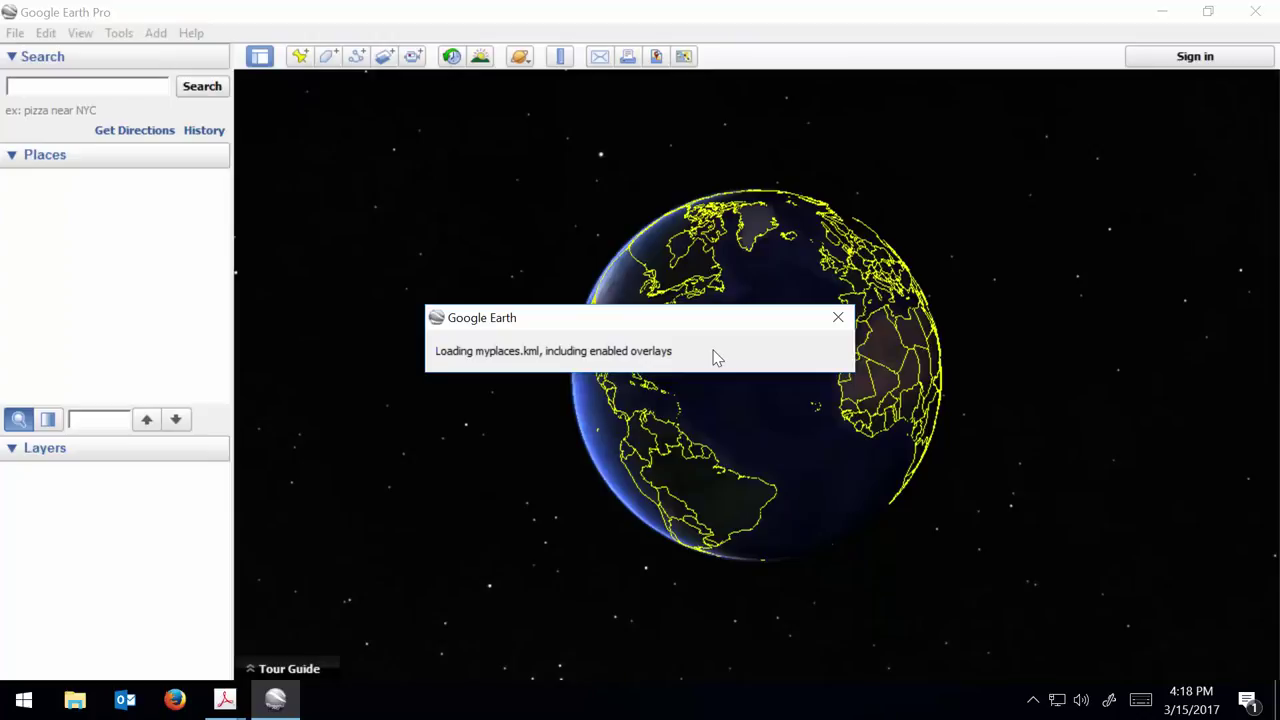
click(906, 12)
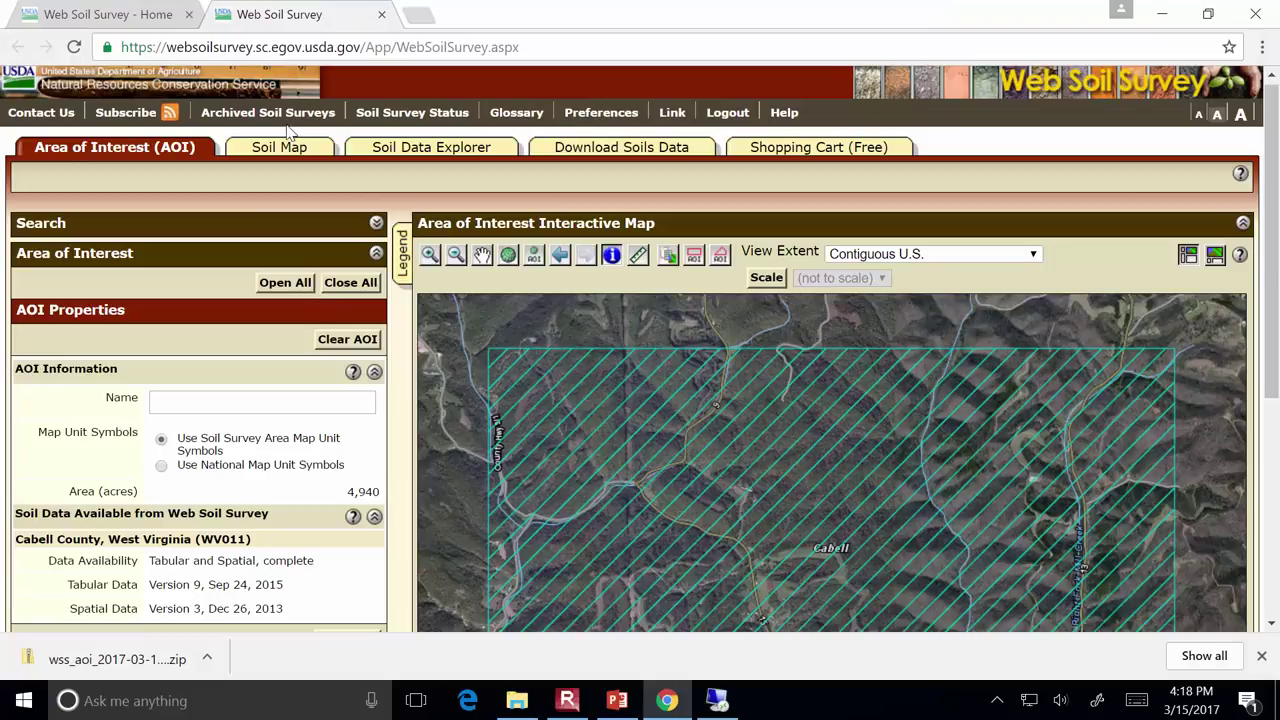
Switch to the Demo: Geospatial Data slide in PowerPoint and highlight the terms SSURGO and STATSGO
click(617, 703)
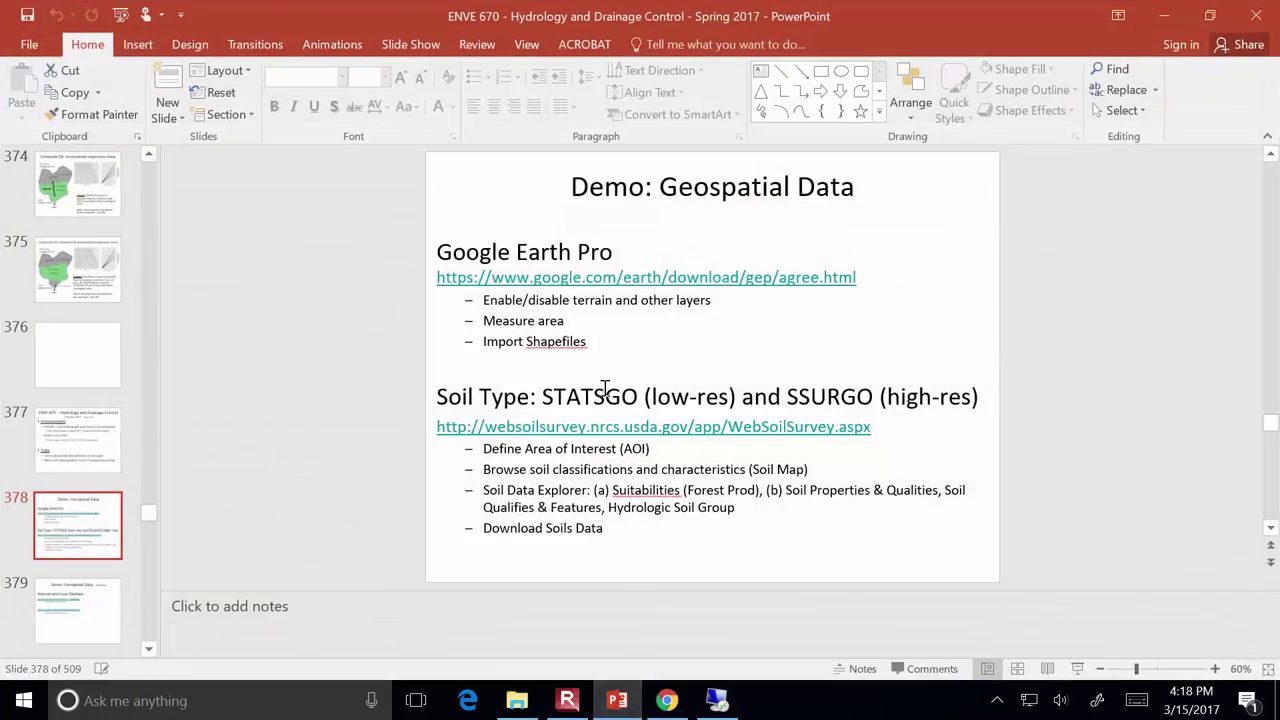
drag(872, 398, 795, 403)
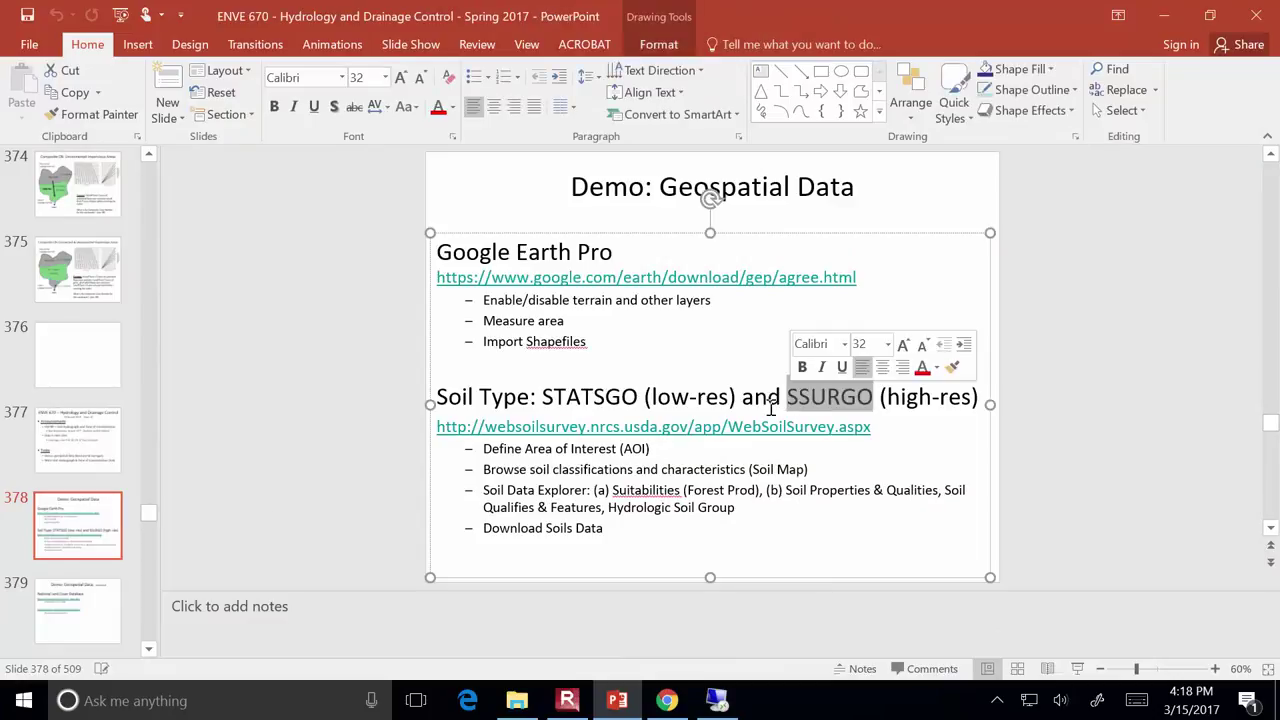
drag(641, 398, 545, 400)
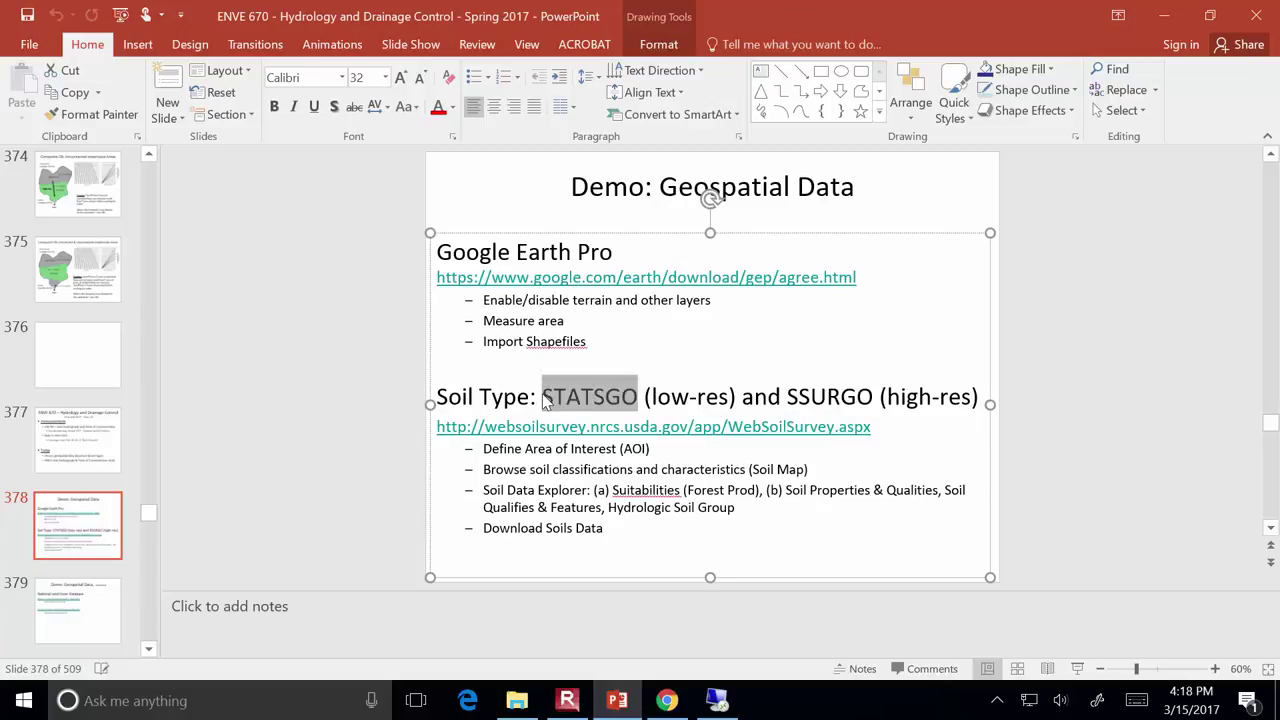
Check how far Google Earth Pro has loaded on the remote desktop, and return to Web Soil Survey in Chrome
click(718, 700)
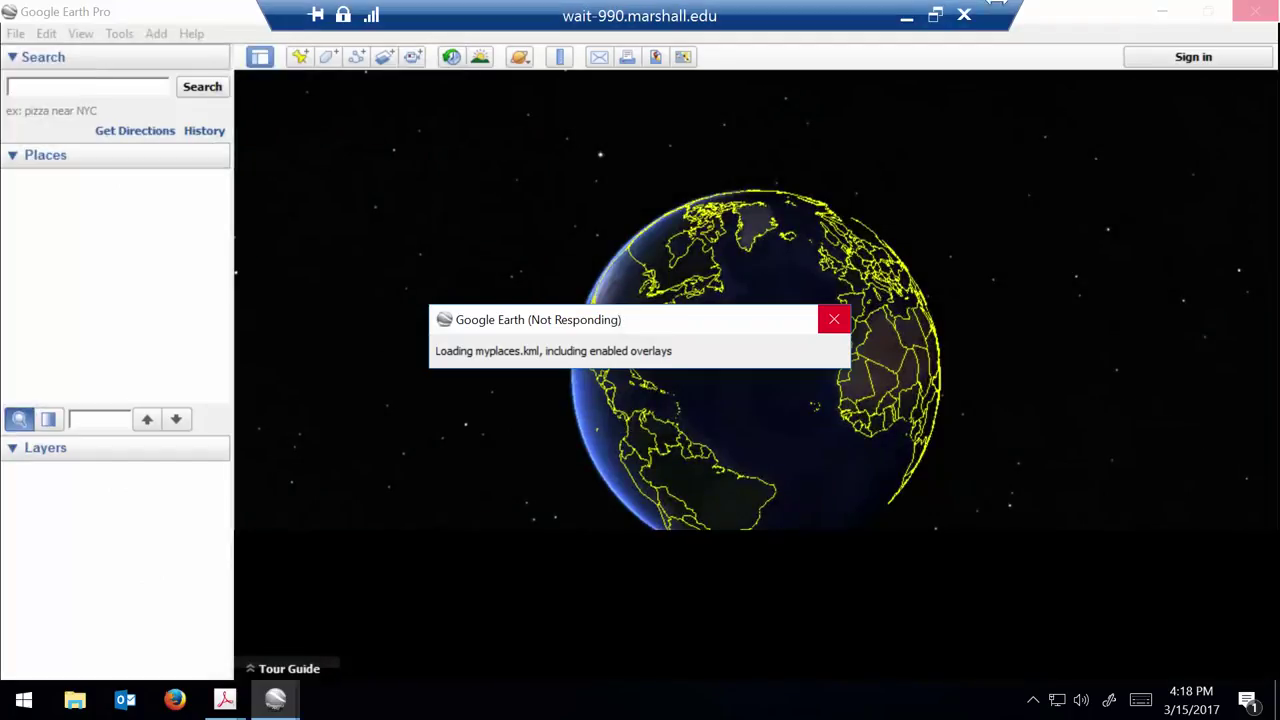
click(908, 14)
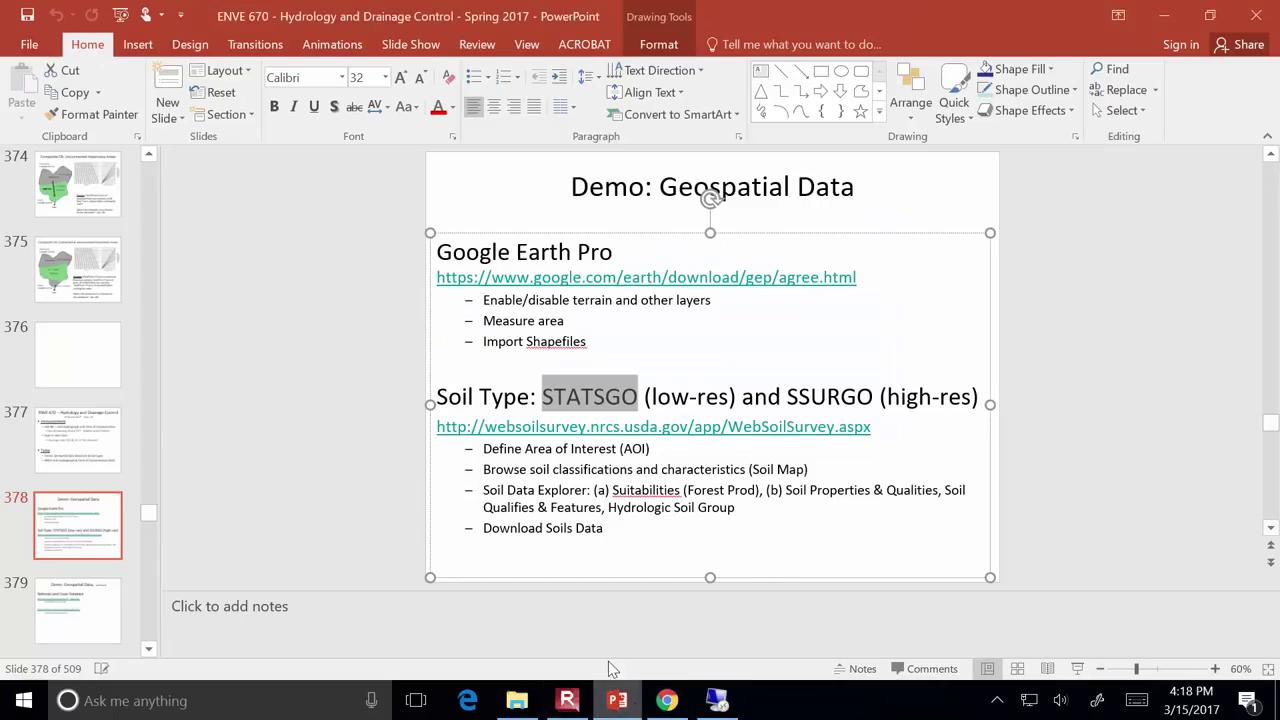
click(666, 700)
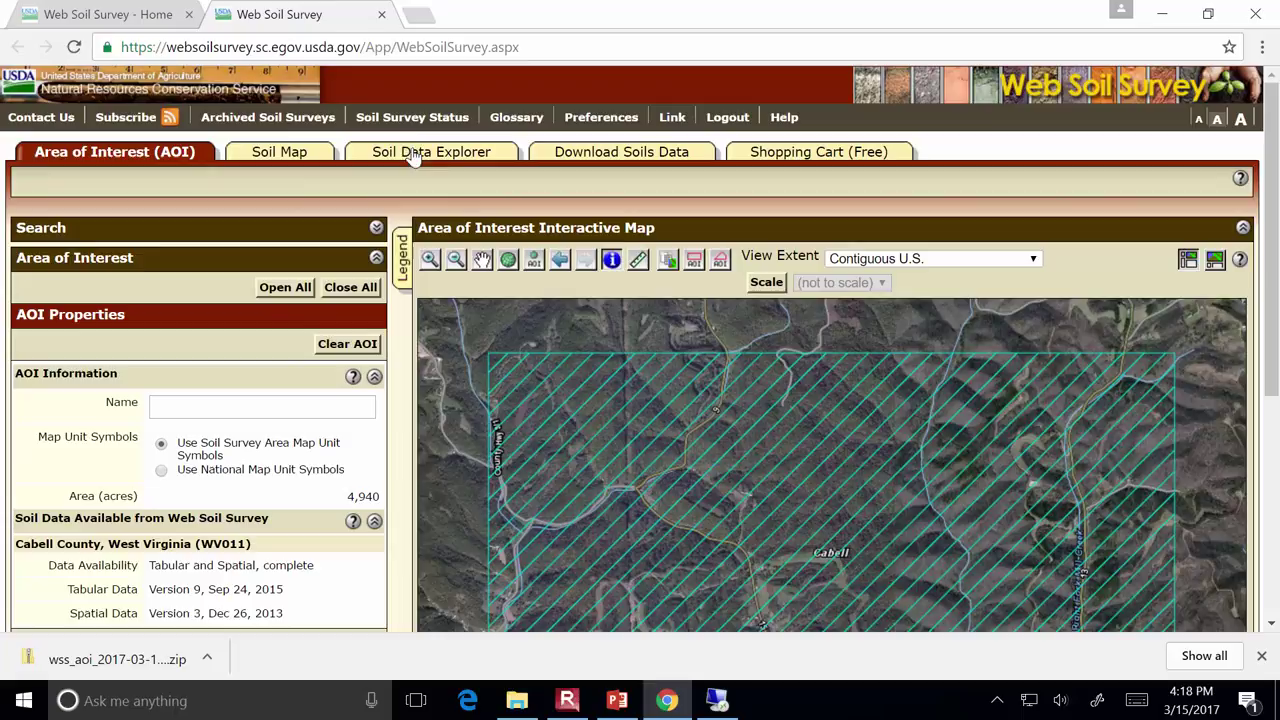
Revisit the Soil Data Explorer's suitability ratings and the soil map of the area of interest
click(413, 148)
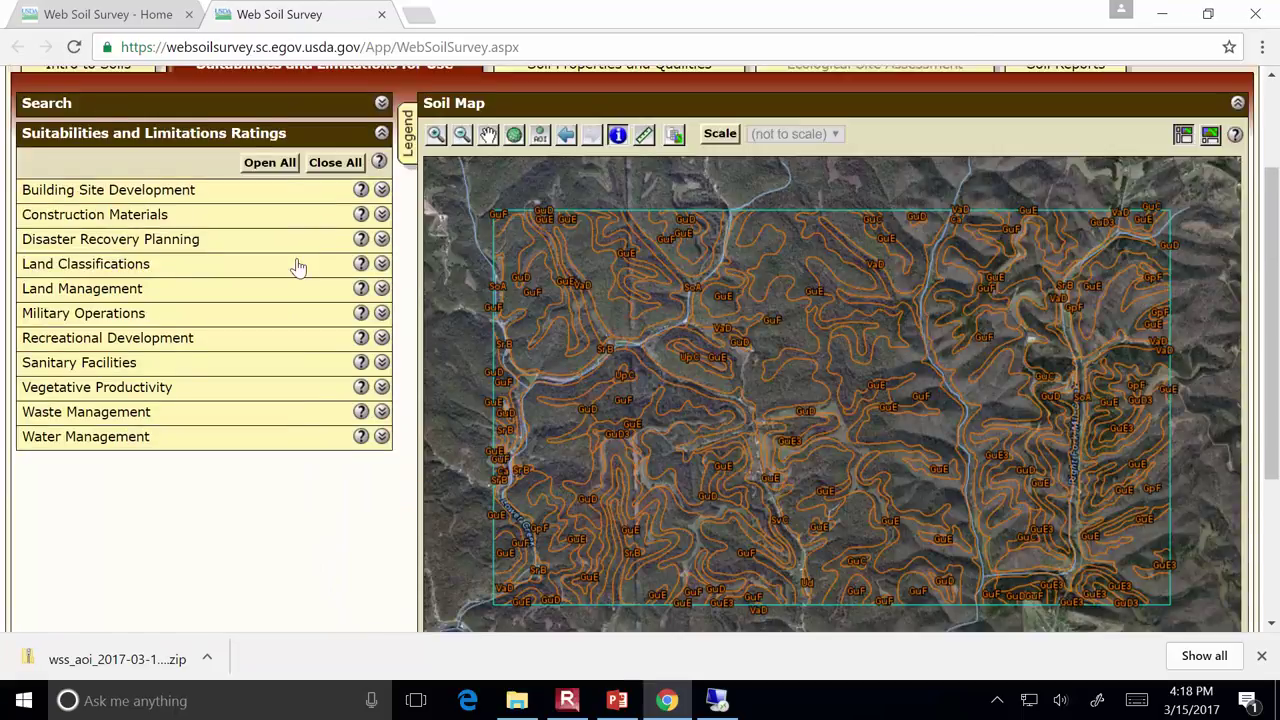
scroll(305, 262, up, 2)
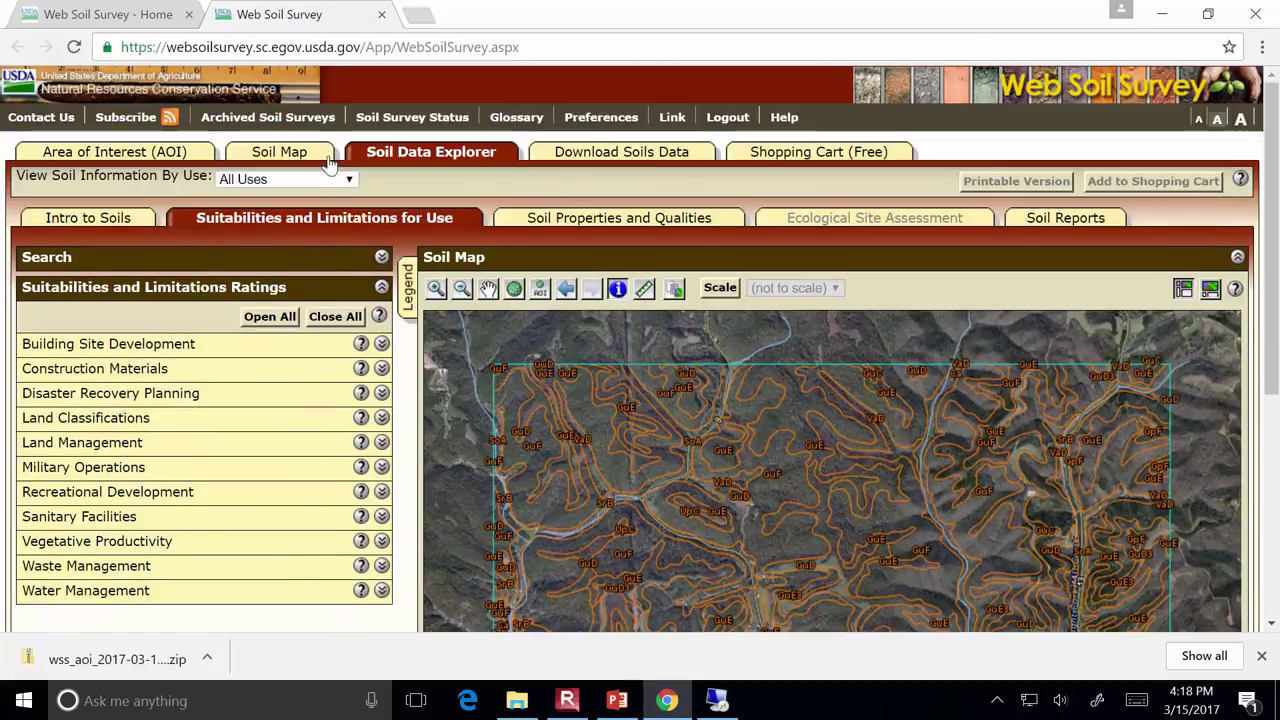
click(278, 152)
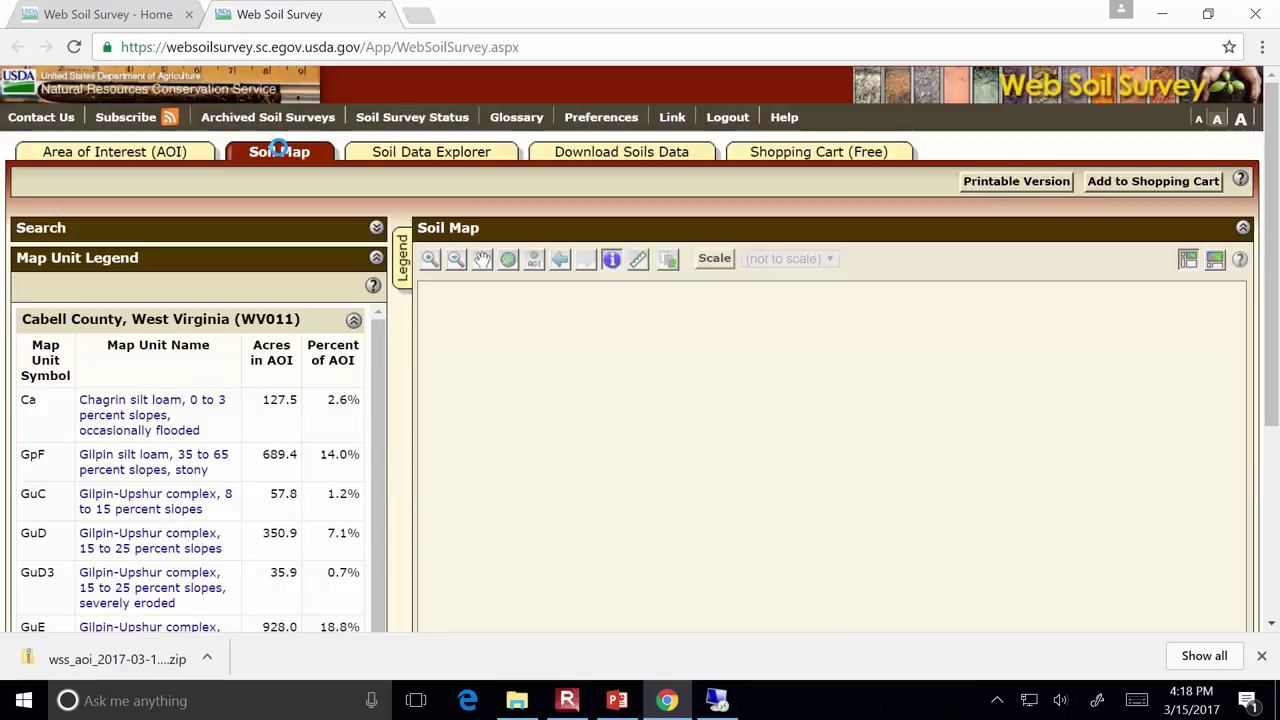
scroll(283, 224, up, 4)
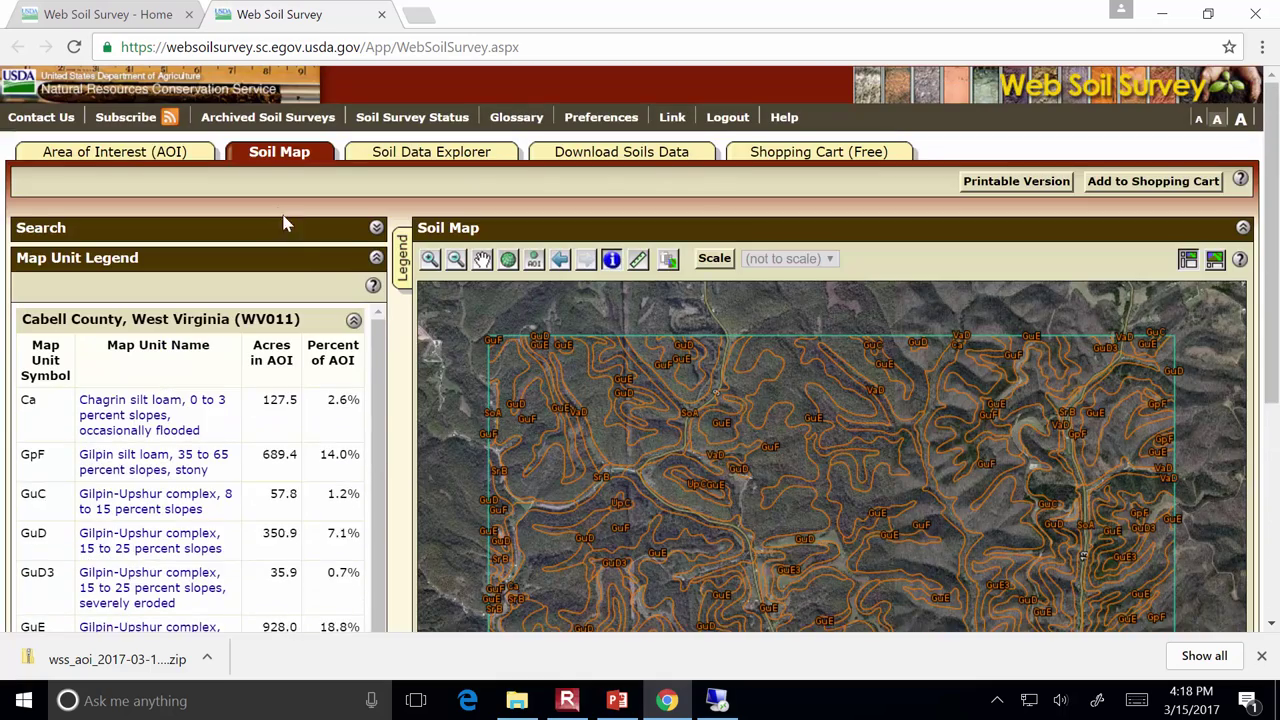
Expand the search options on the soil map page and look over the map unit legend below them
click(350, 240)
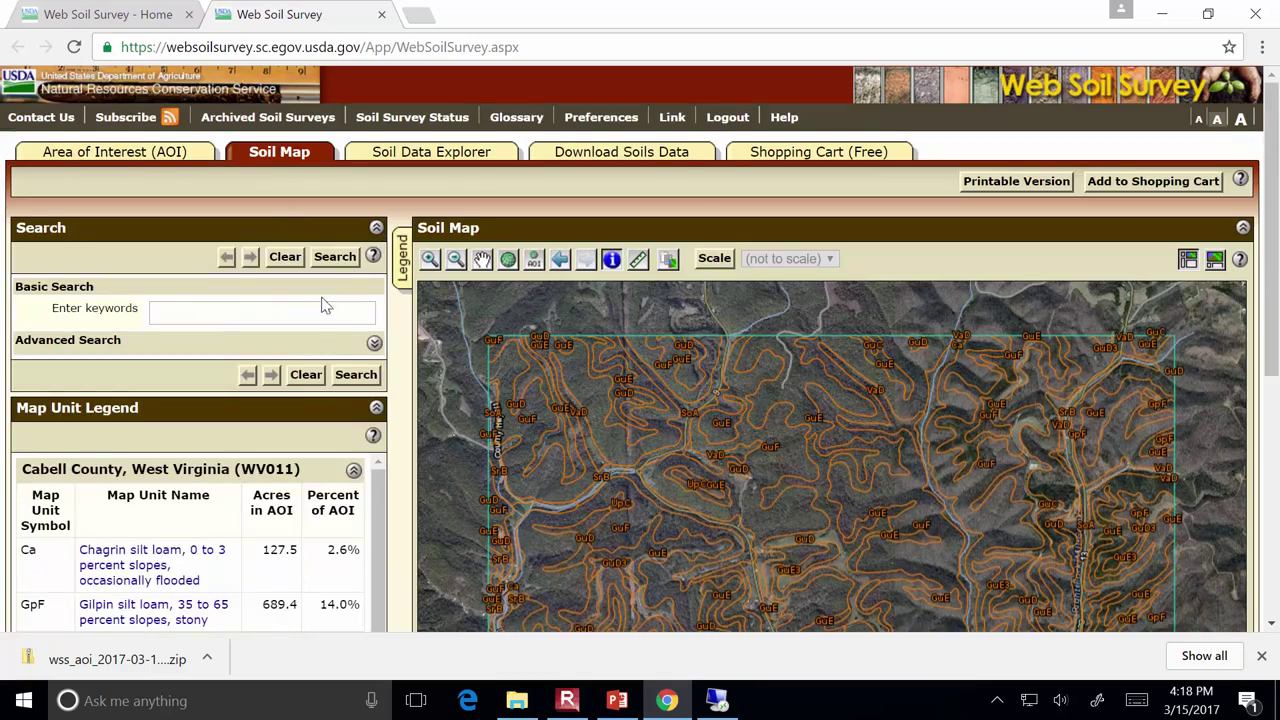
scroll(323, 303, down, 3)
scroll(320, 308, down, 3)
scroll(322, 295, up, 8)
Look at the free shopping cart and review the SSURGO download package for the area of interest
click(789, 158)
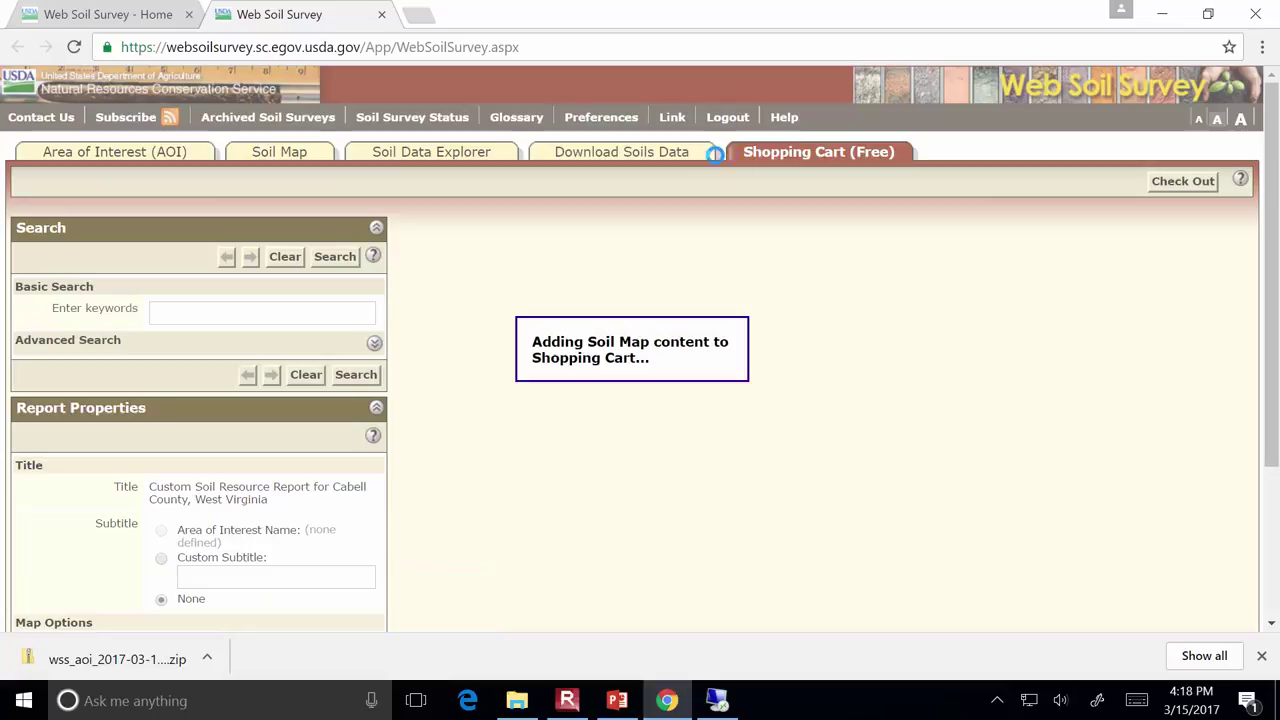
click(680, 155)
scroll(667, 150, down, 3)
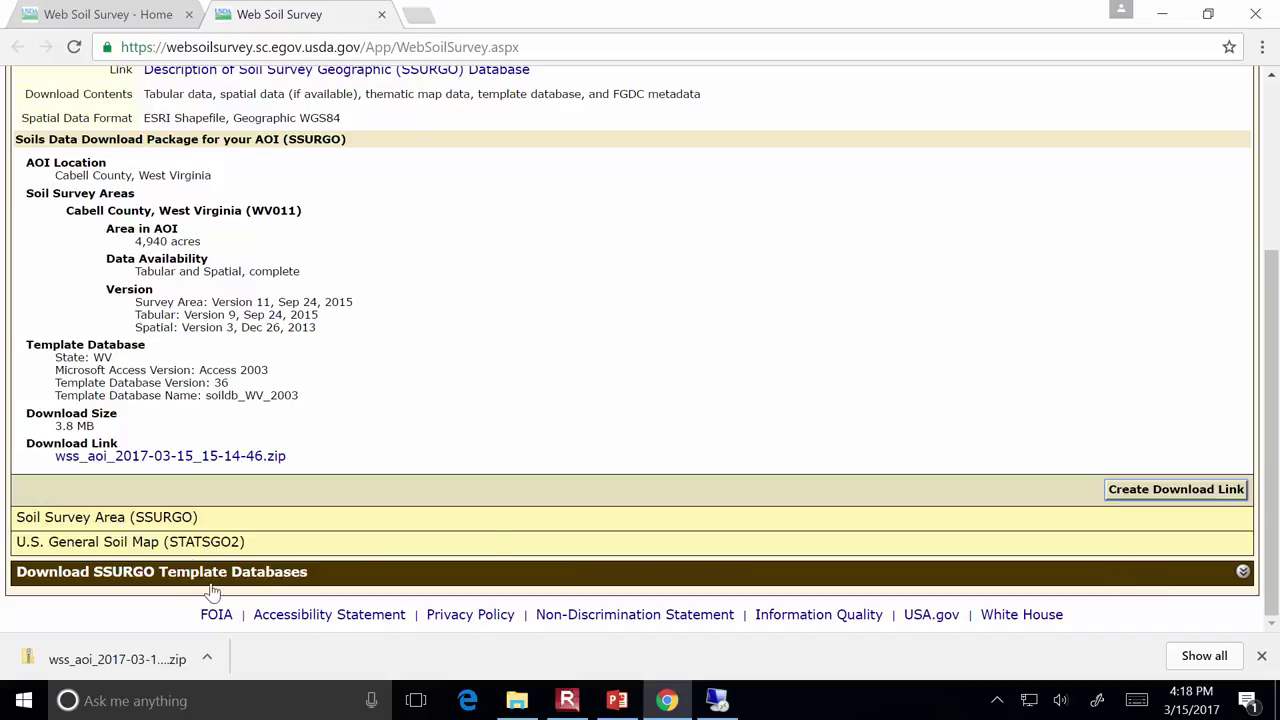
Open the SSURGO download options by soil survey area and browse the list of available states
click(99, 516)
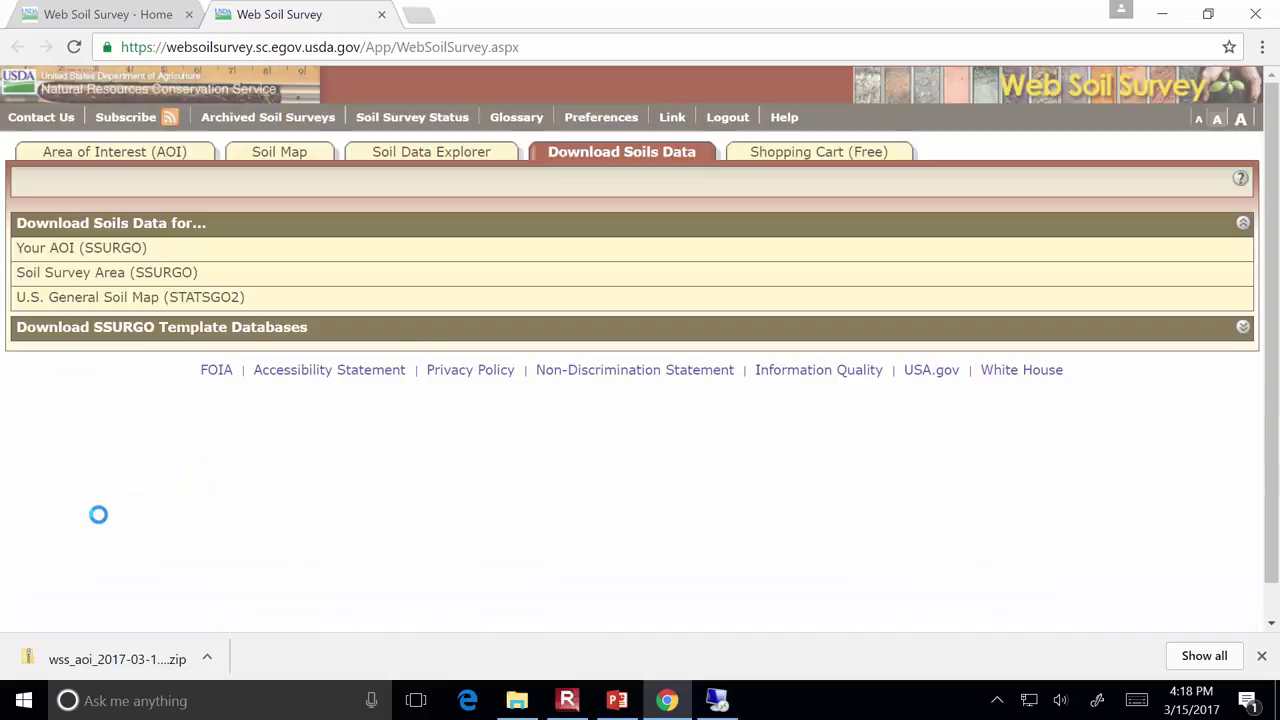
scroll(303, 366, down, 1)
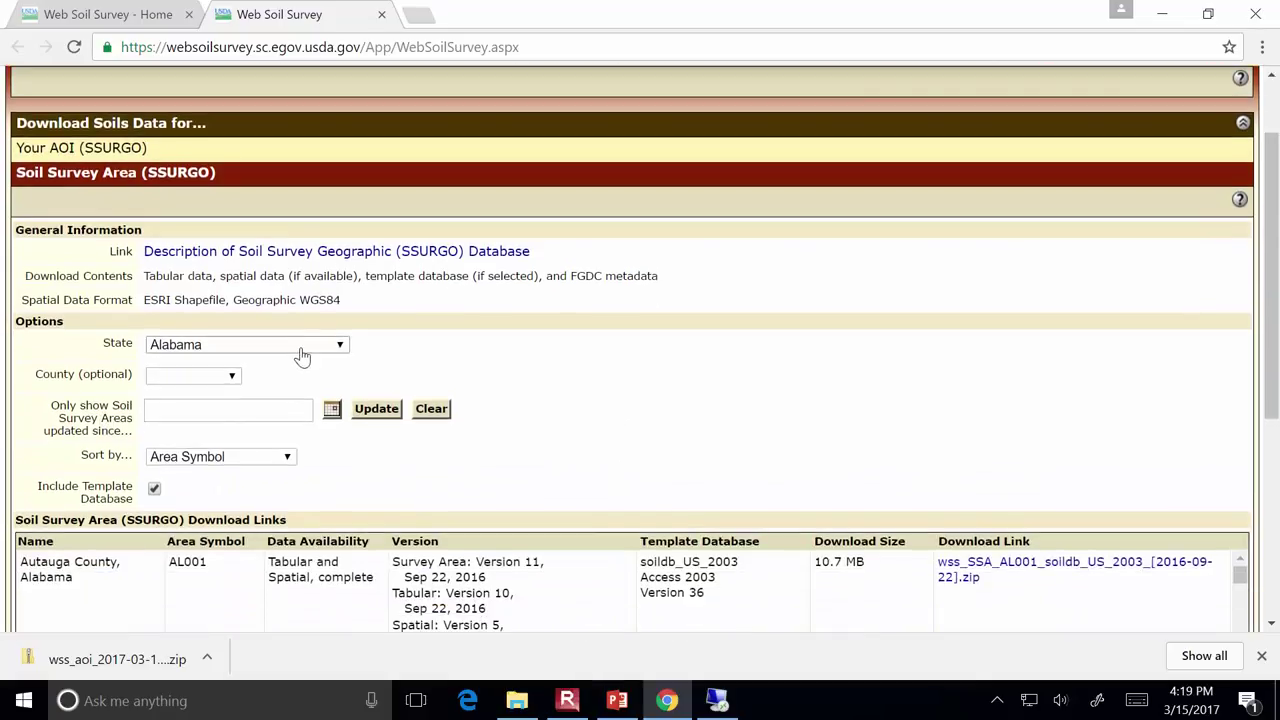
click(308, 345)
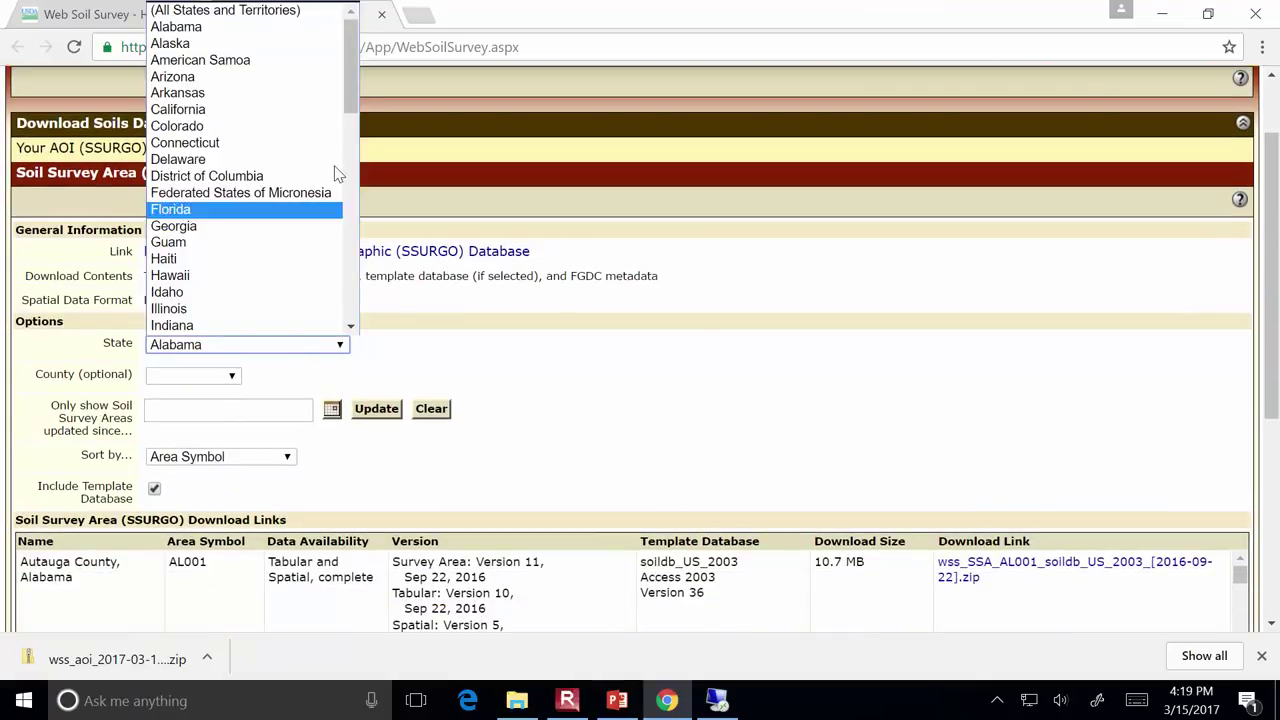
drag(352, 90, 337, 371)
Look through the SSURGO download links for the Alabama counties
scroll(612, 385, down, 5)
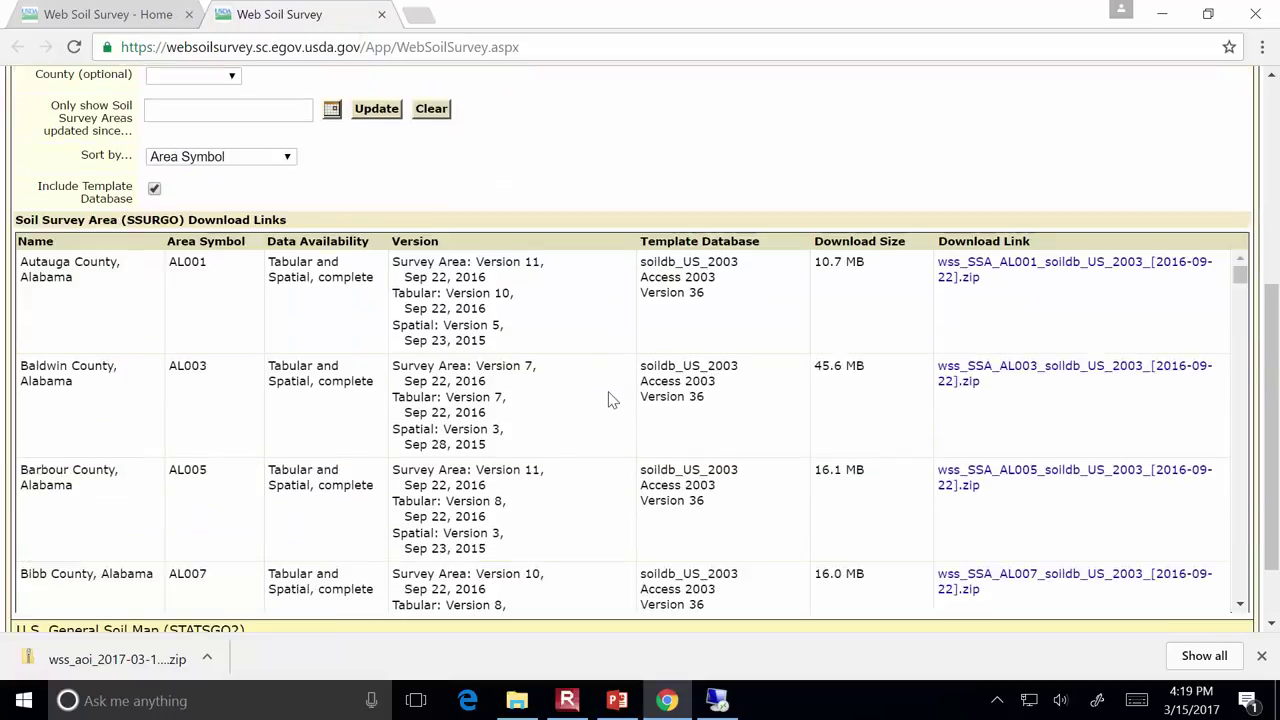
scroll(738, 430, down, 5)
scroll(738, 442, up, 10)
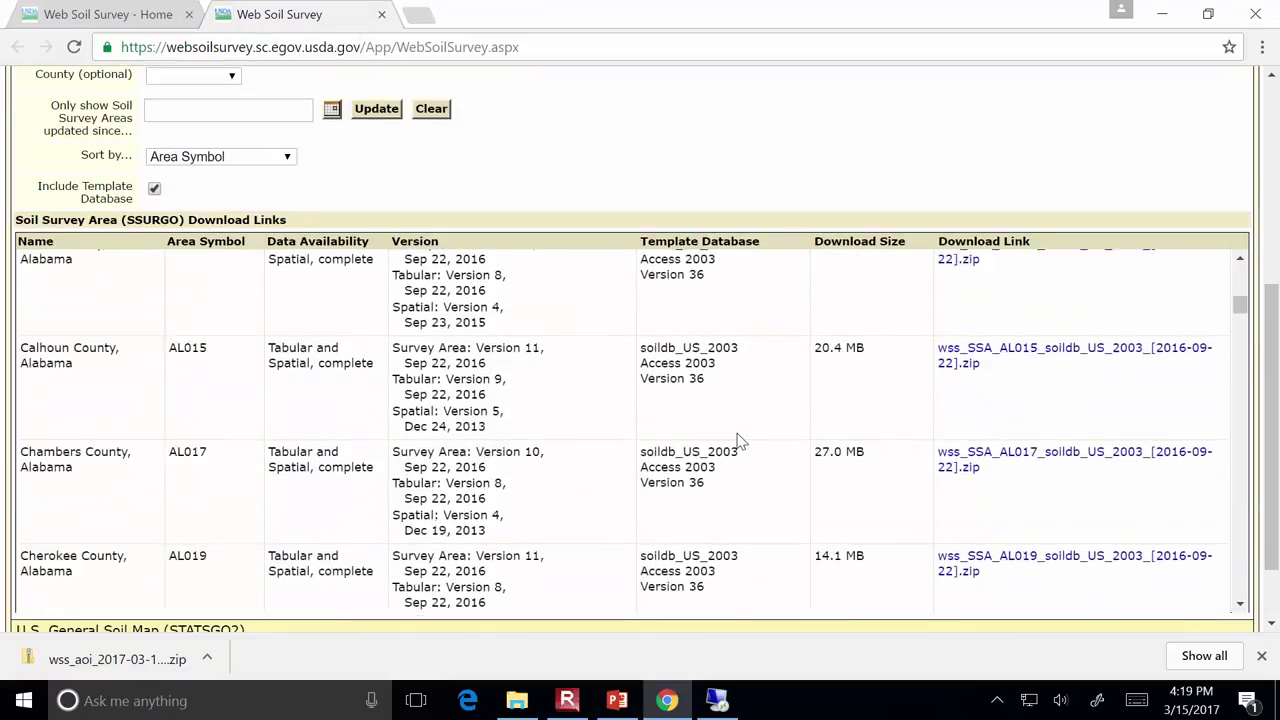
scroll(870, 482, down, 2)
scroll(810, 420, up, 2)
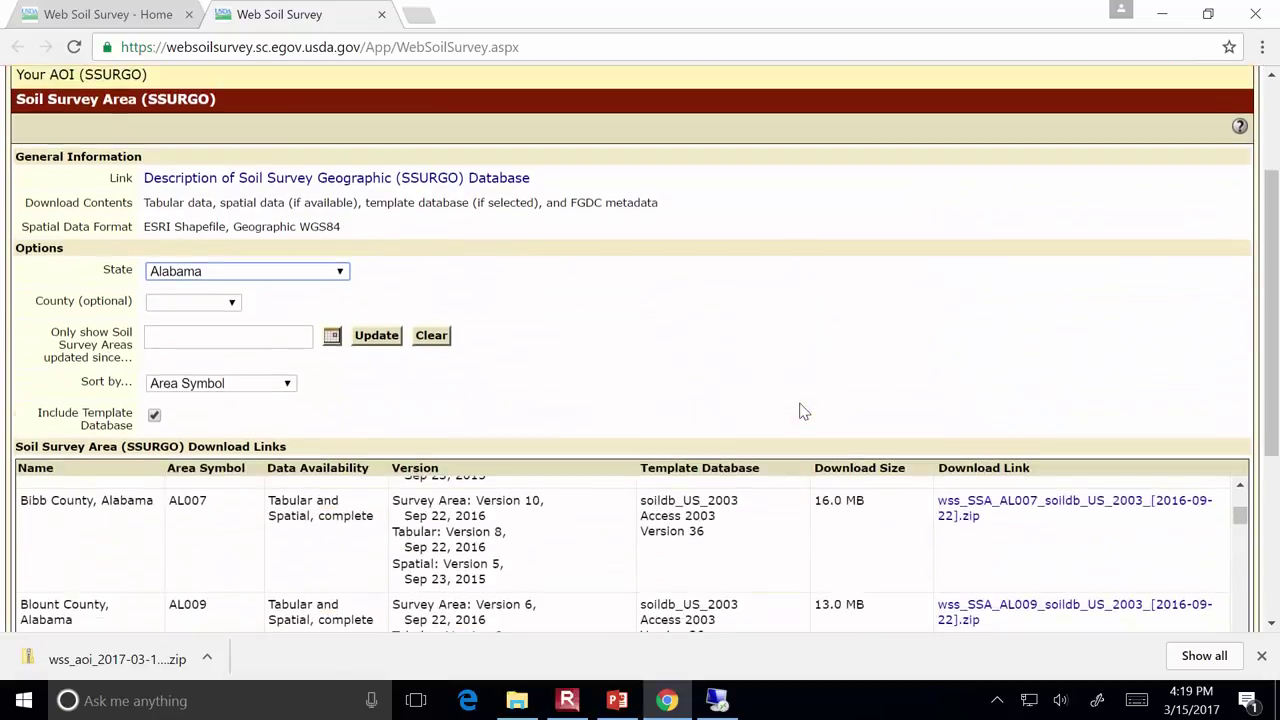
click(144, 12)
click(275, 12)
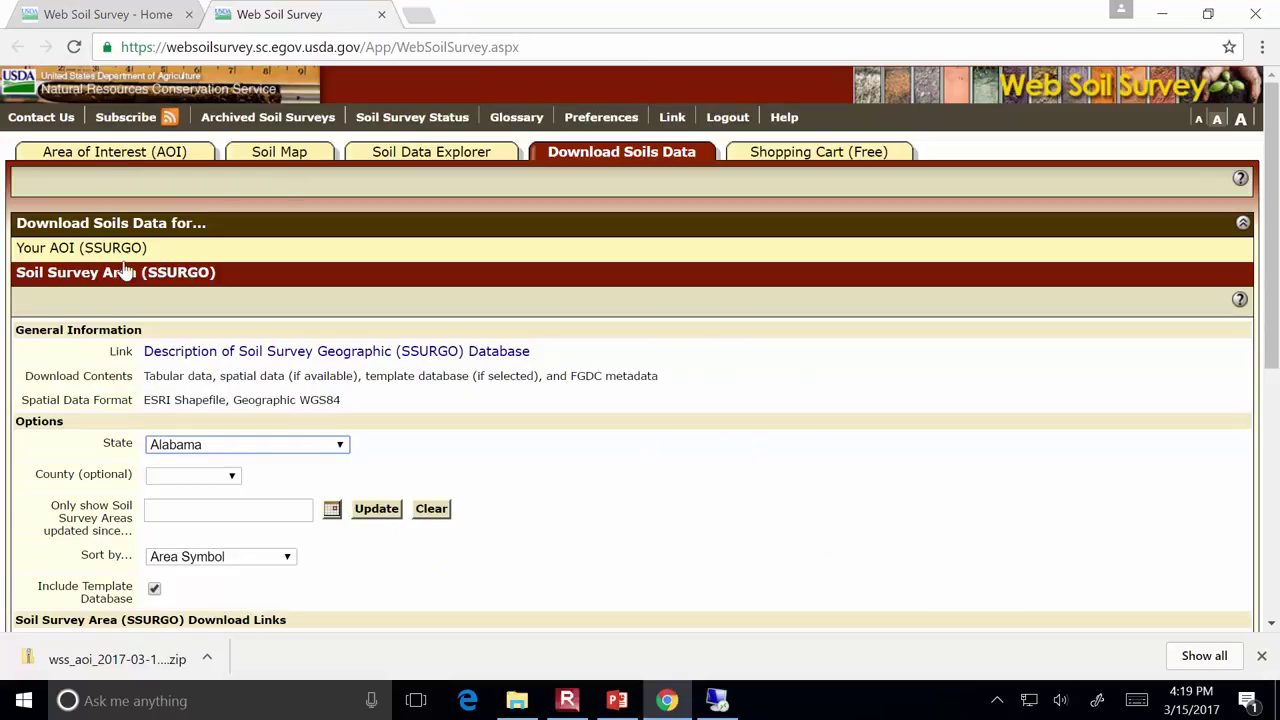
click(1243, 224)
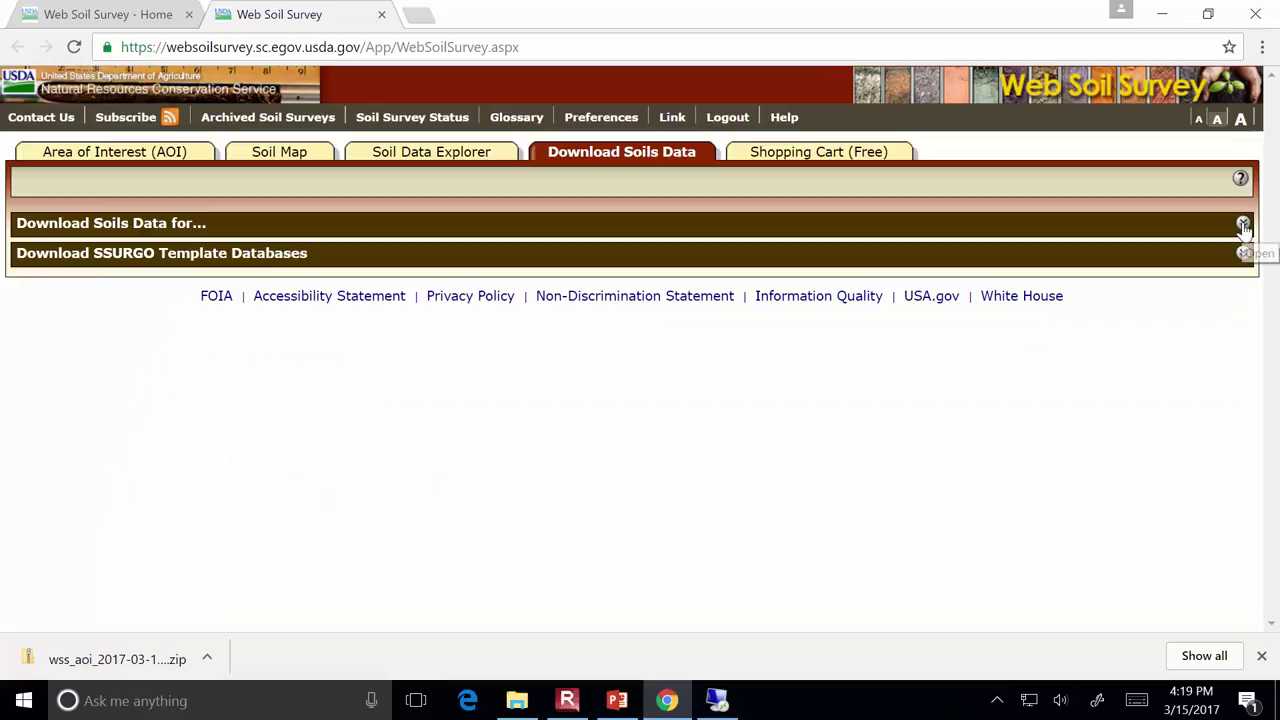
click(98, 224)
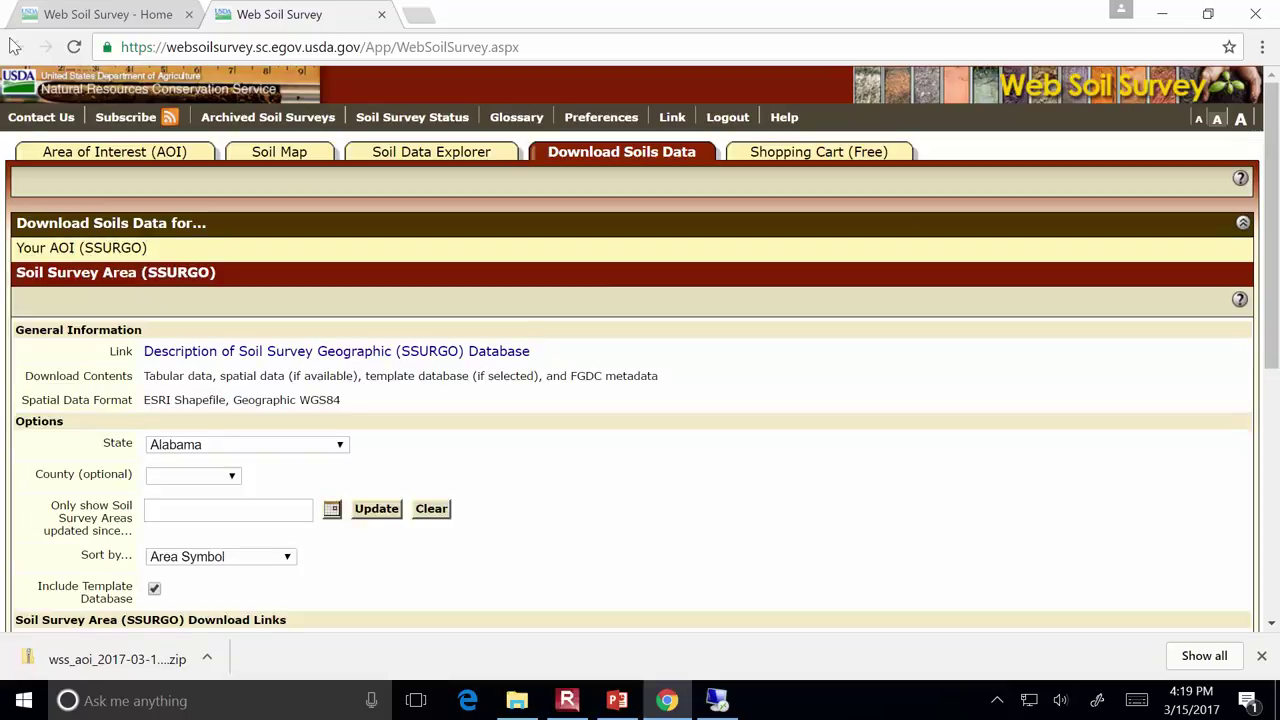
click(63, 14)
click(212, 18)
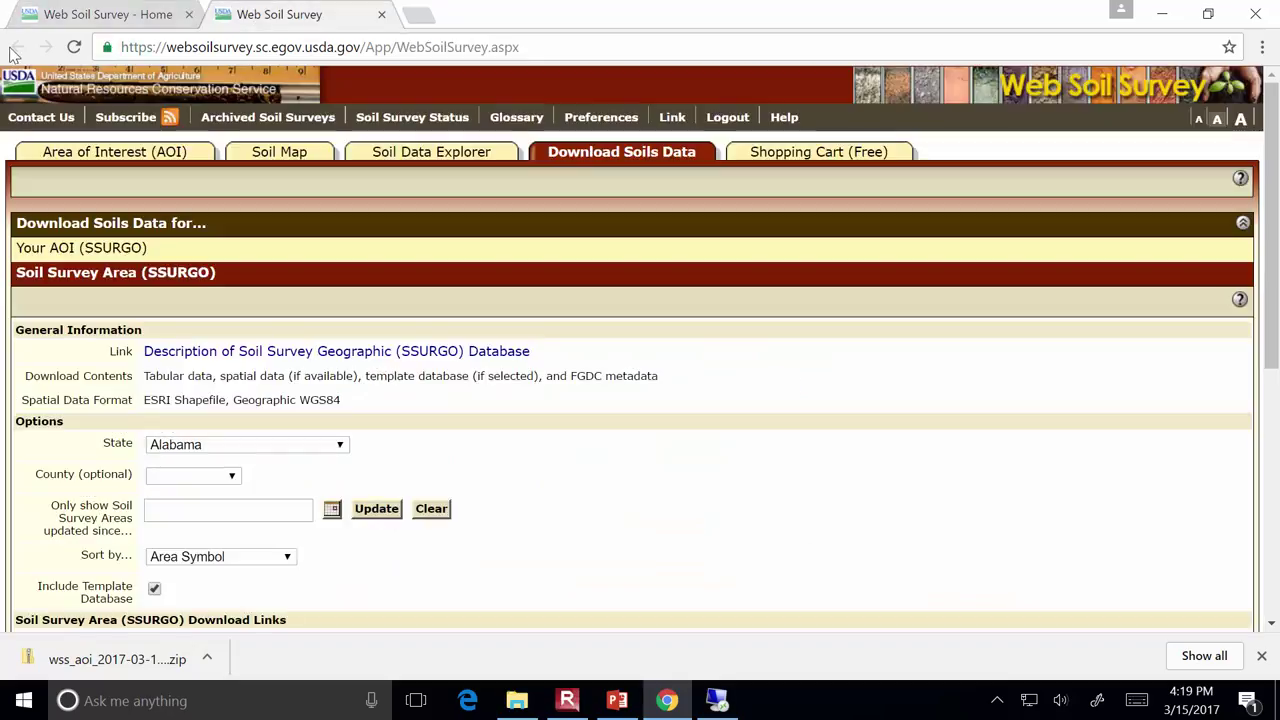
Expand the SSURGO template databases section and look through its download links by state
scroll(506, 371, down, 5)
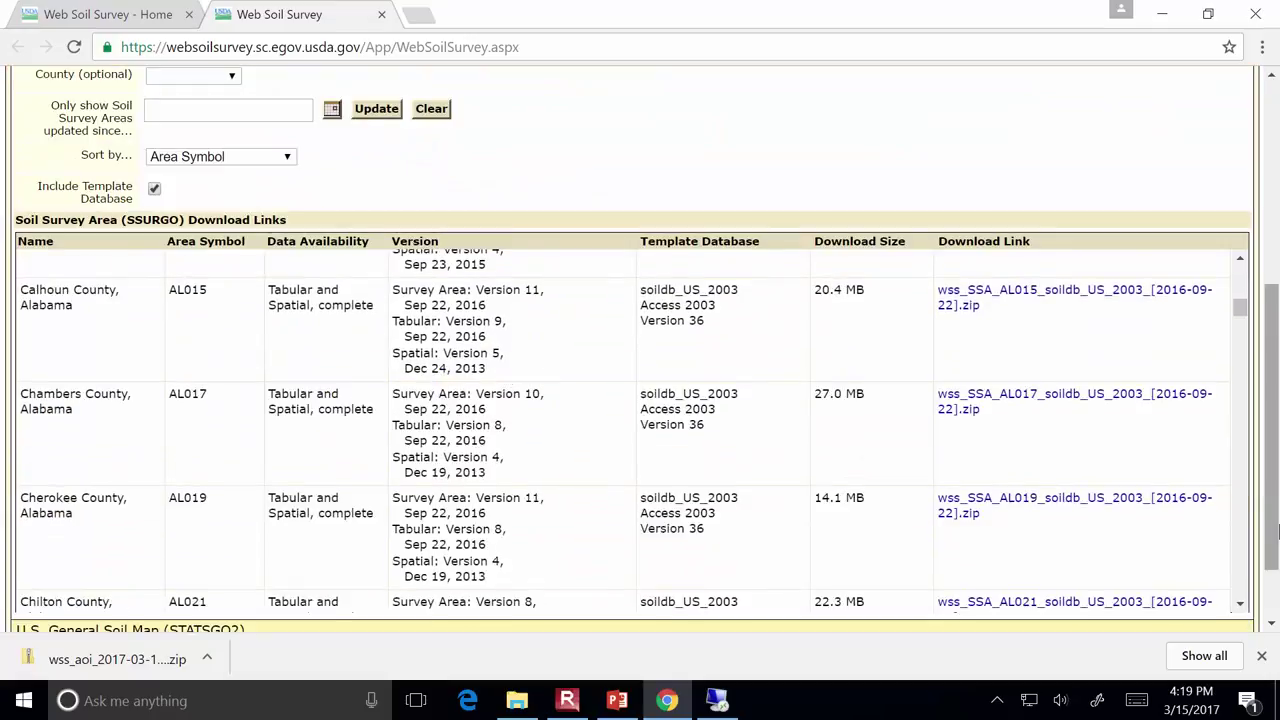
scroll(1276, 497, down, 1)
click(1243, 569)
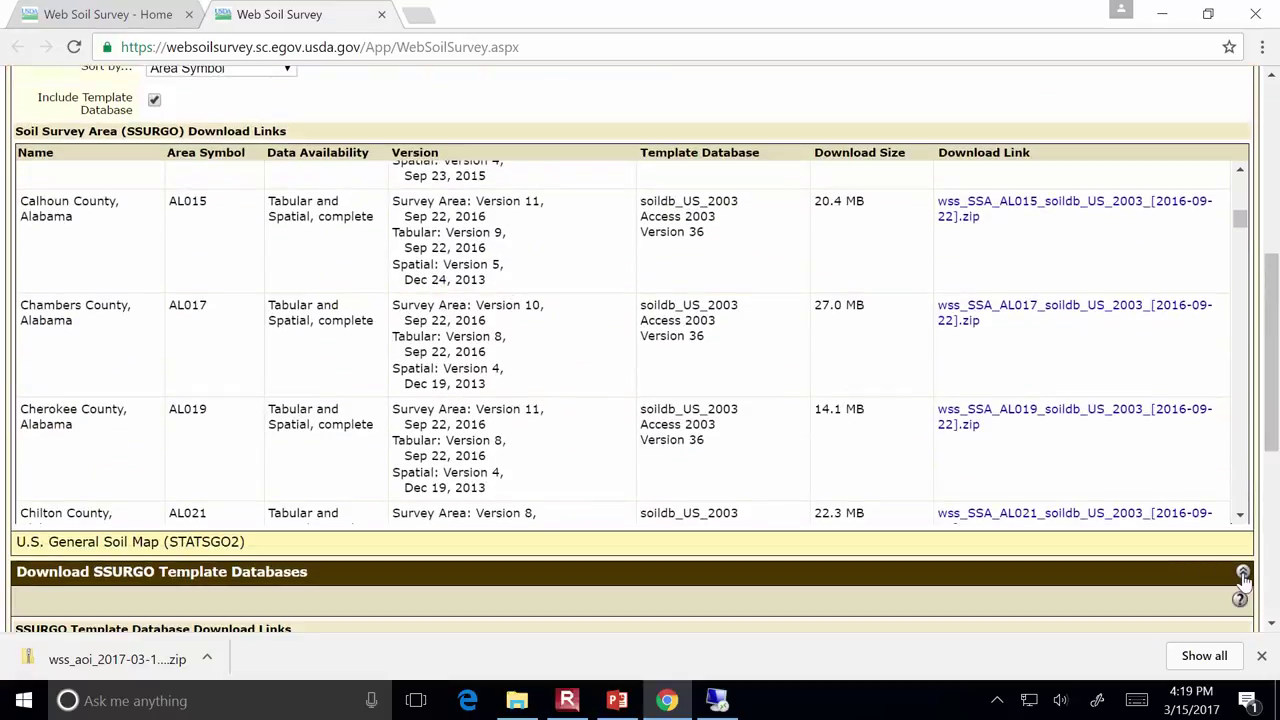
scroll(1233, 578, down, 1)
scroll(1233, 578, down, 3)
scroll(480, 360, down, 1)
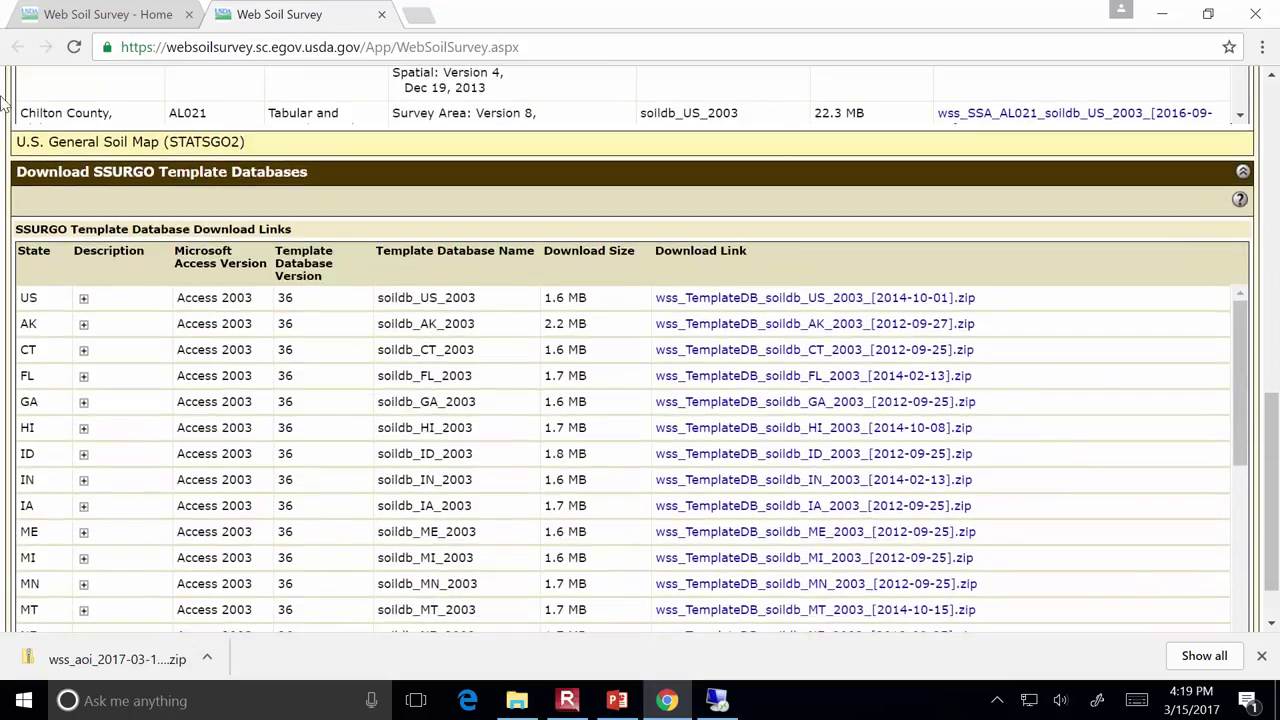
scroll(660, 403, down, 8)
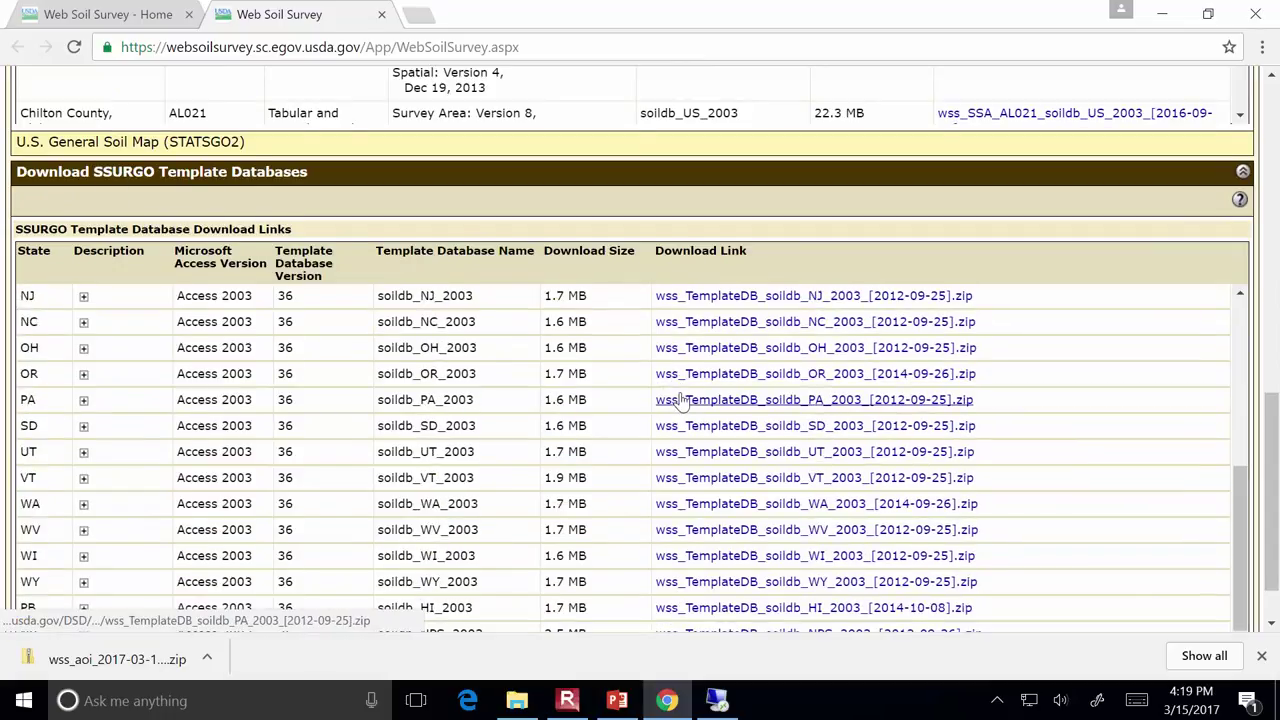
scroll(345, 475, down, 1)
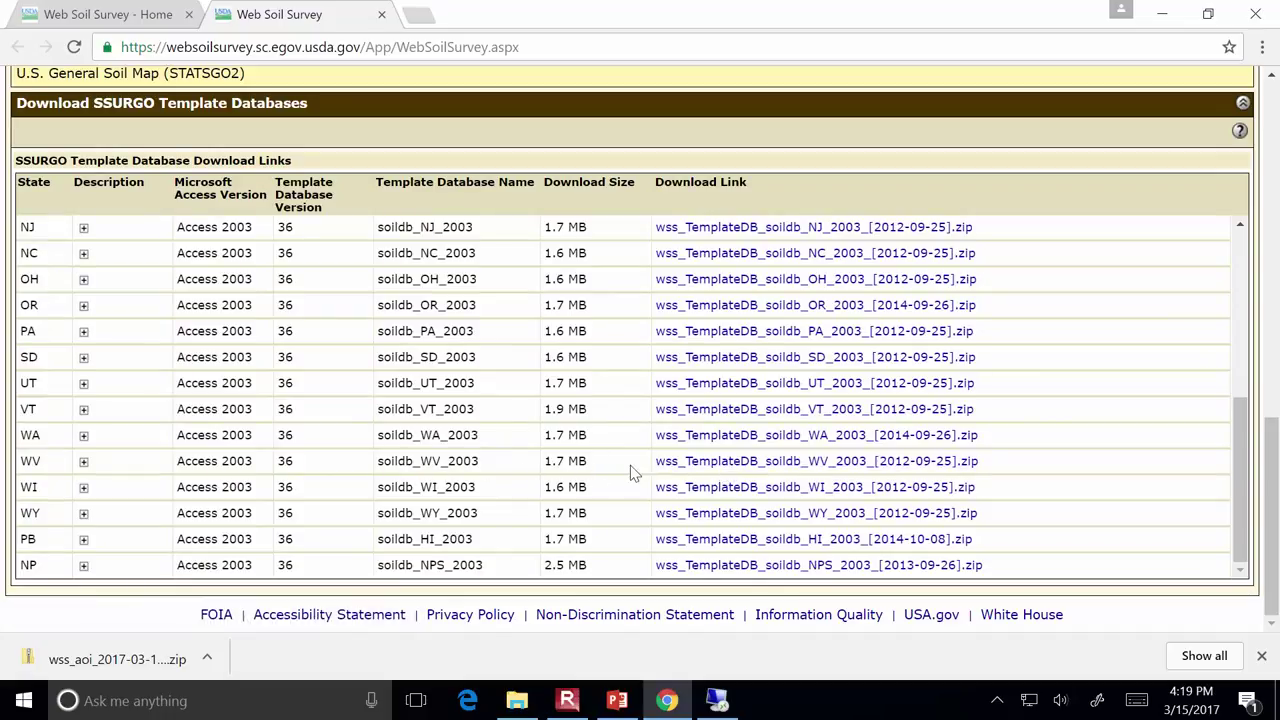
Switch to Google Earth Pro in the remote desktop session and start importing a data file
click(720, 702)
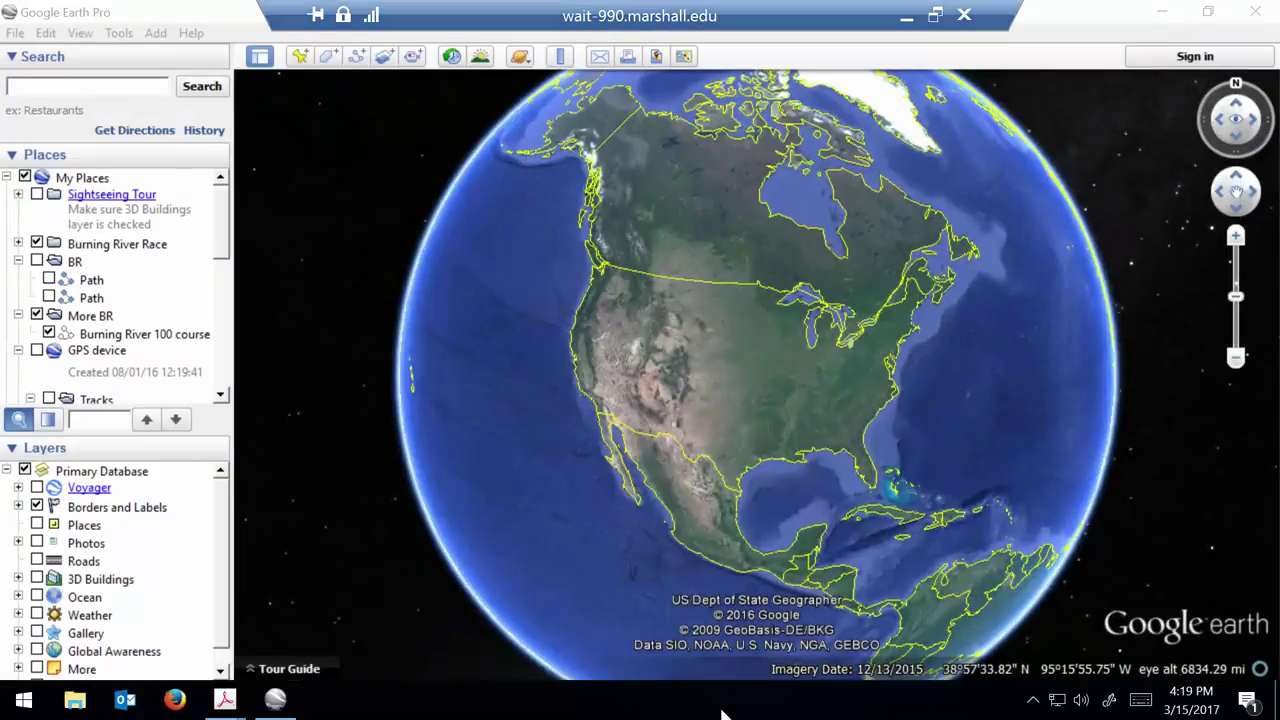
click(908, 18)
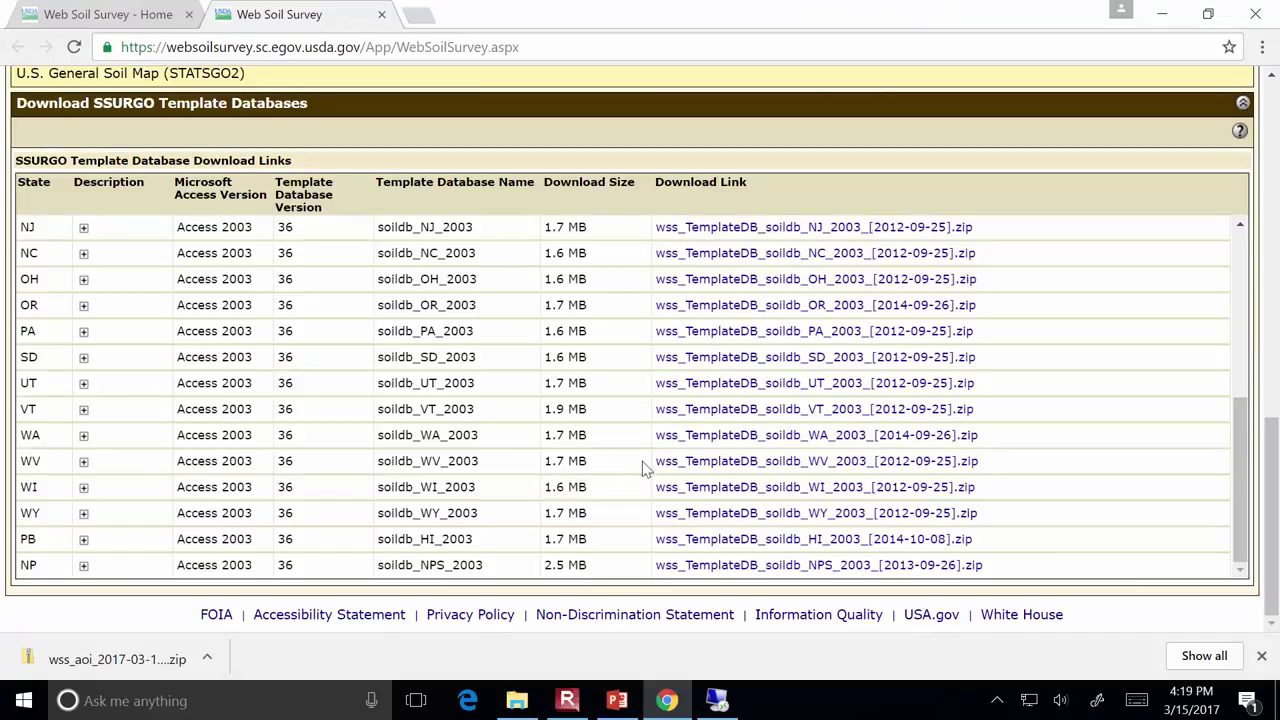
click(708, 708)
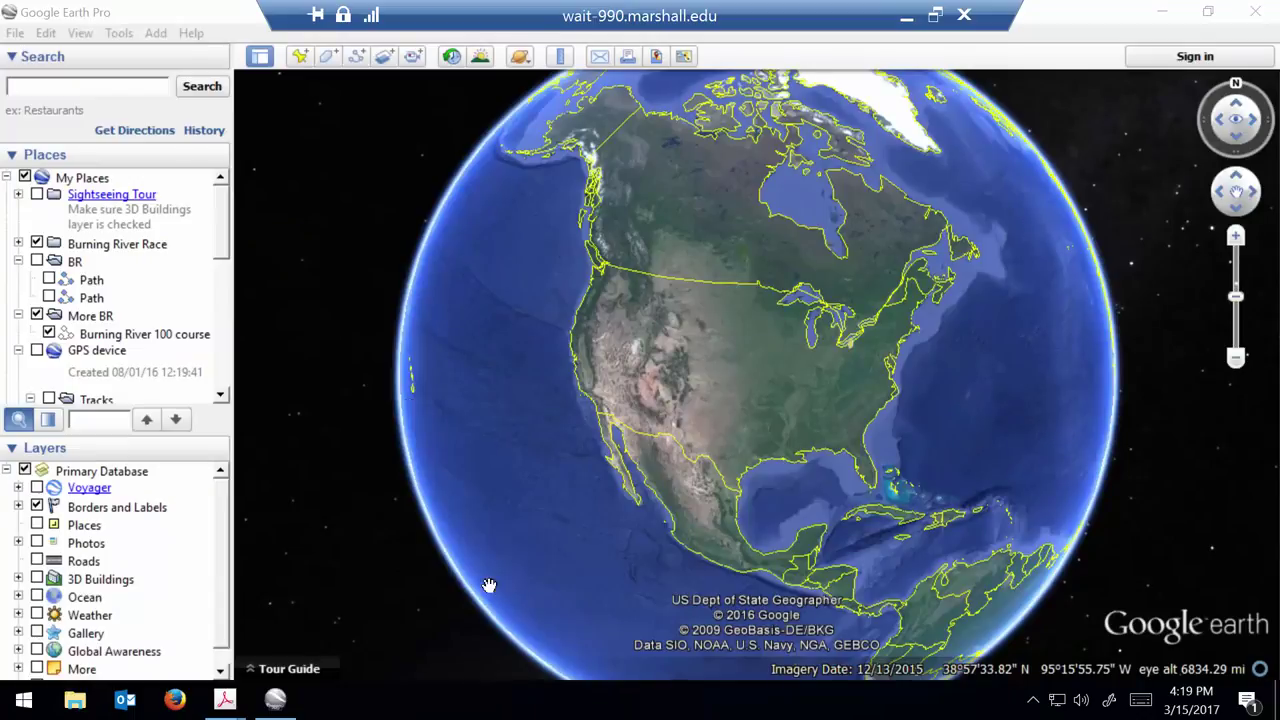
drag(222, 222, 224, 320)
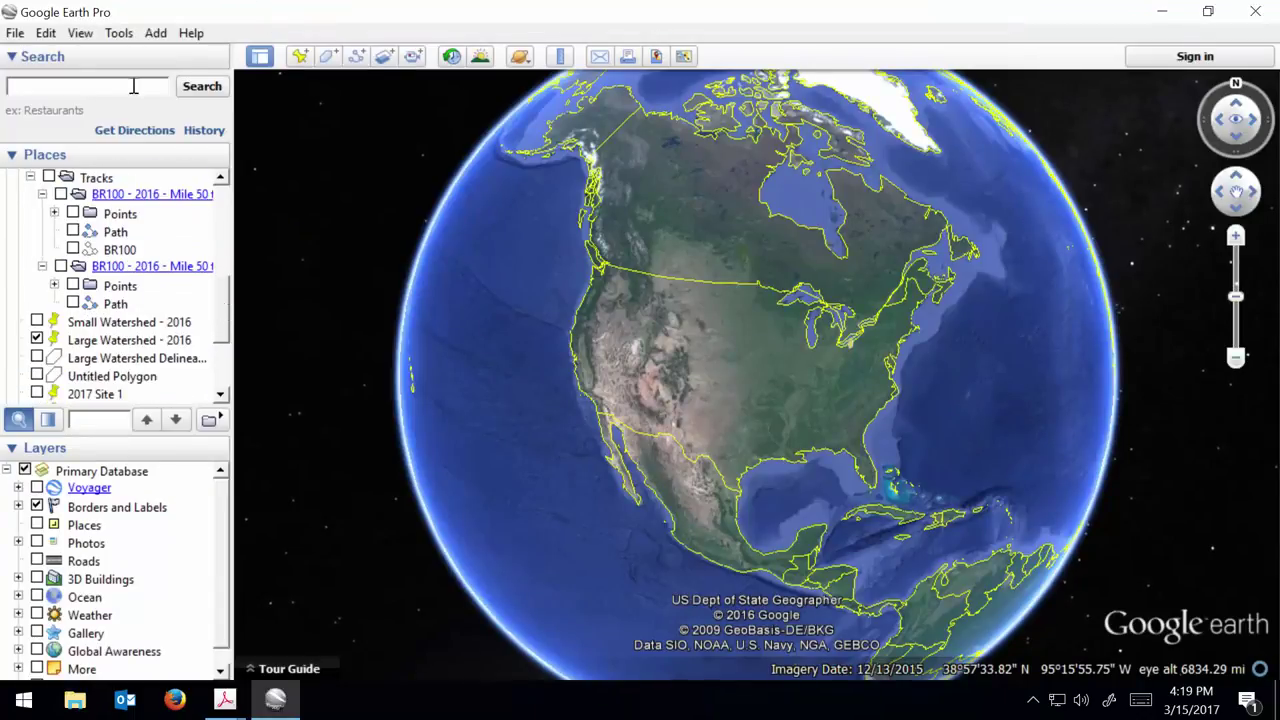
click(16, 35)
click(68, 232)
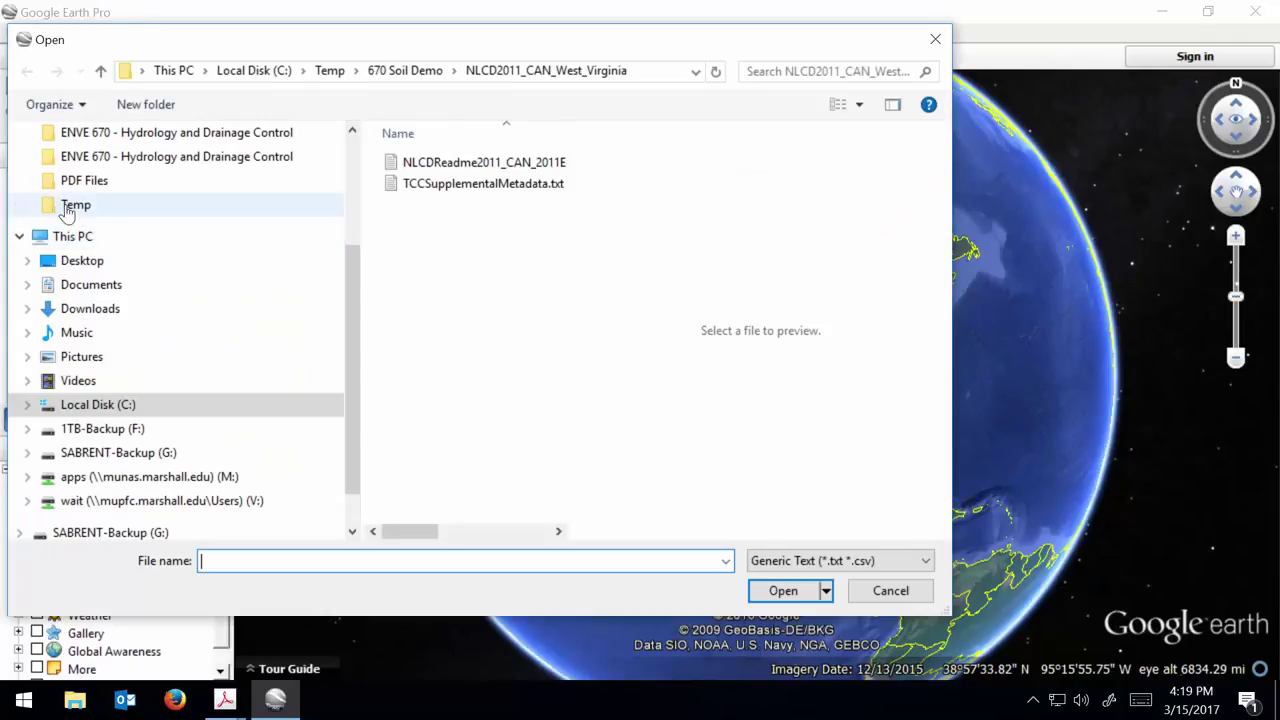
Browse from the 670 Soil Demo folder into the SSURGO data to its wss_aoi_2017-03-15_07-59-20 subfolder
click(415, 72)
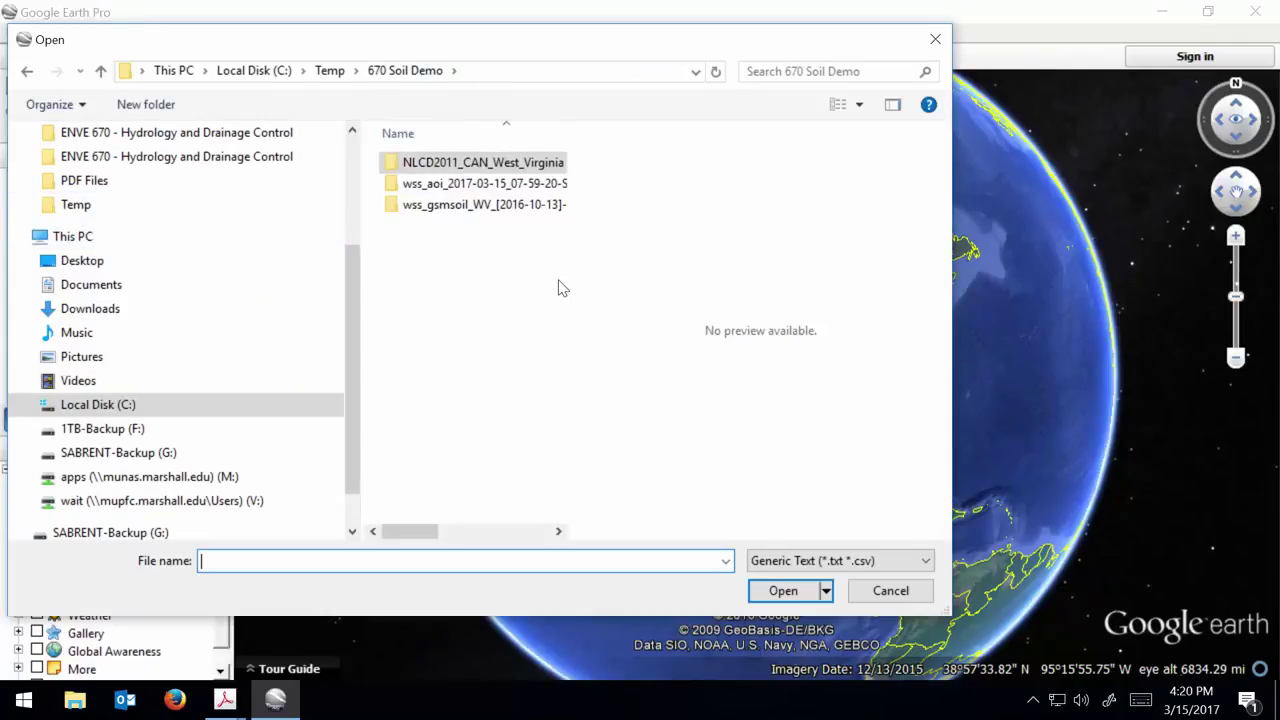
drag(568, 279, 817, 303)
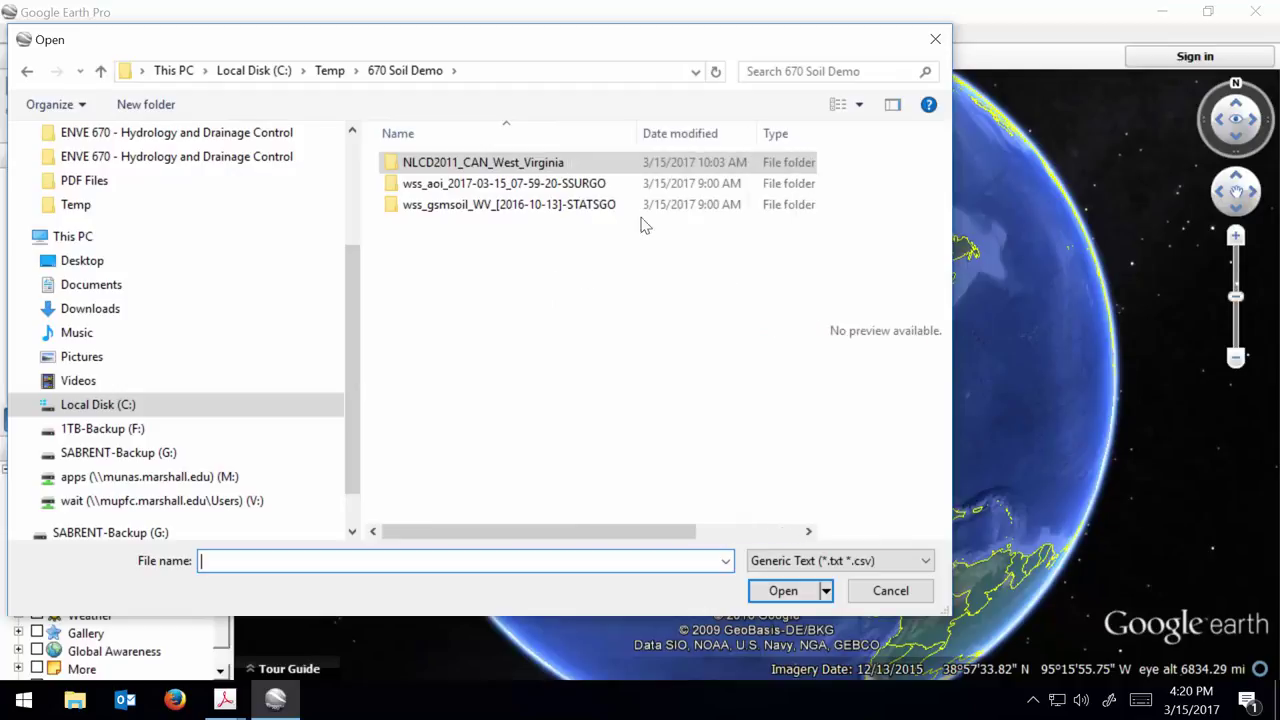
double_click(556, 185)
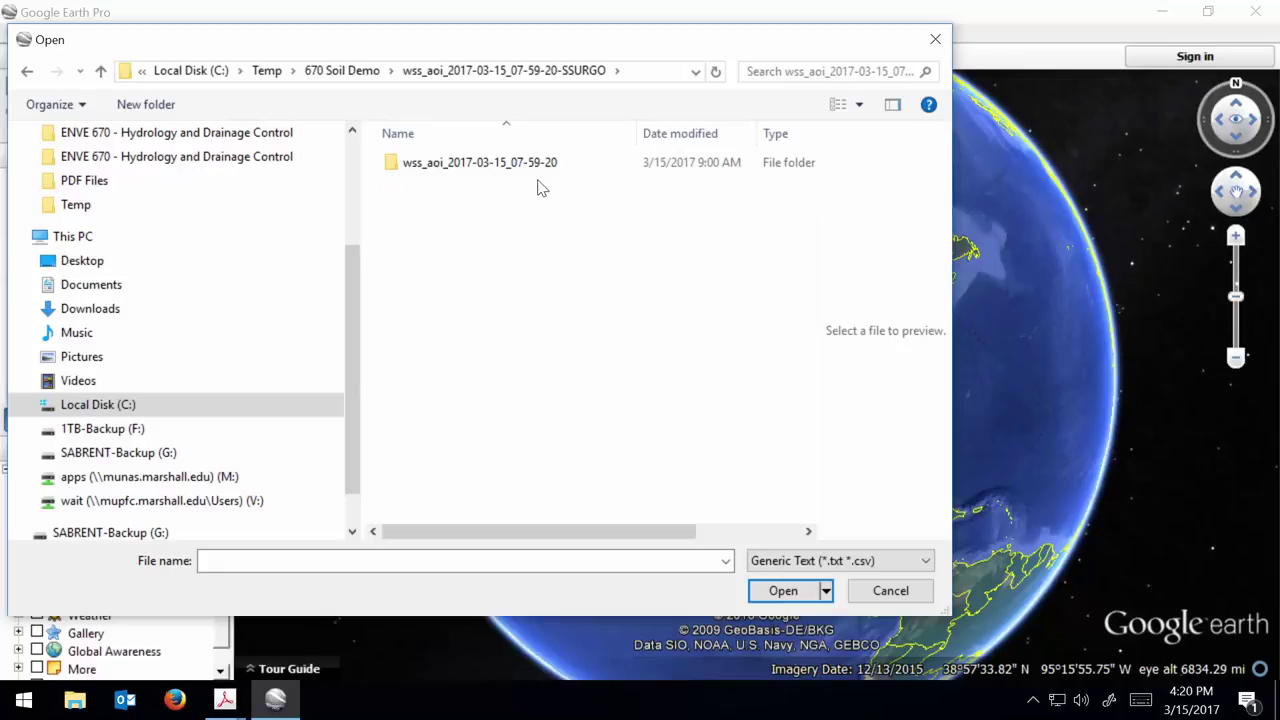
double_click(532, 168)
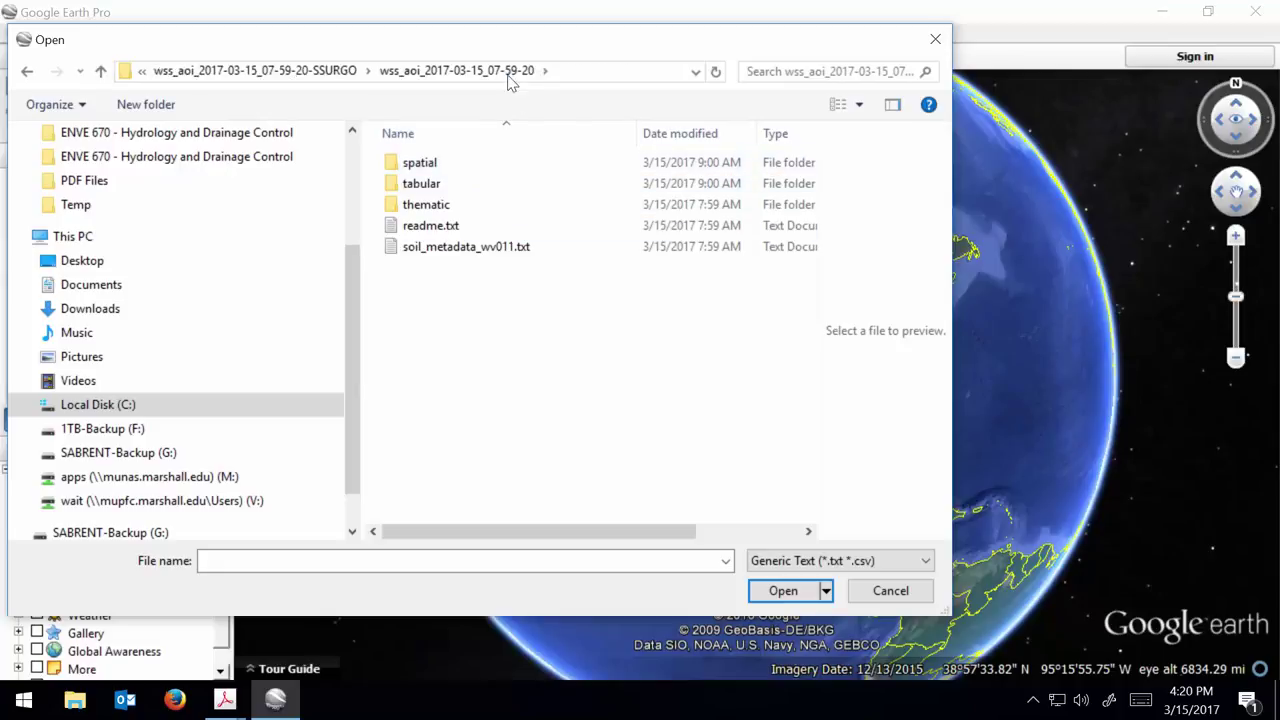
double_click(448, 168)
click(498, 74)
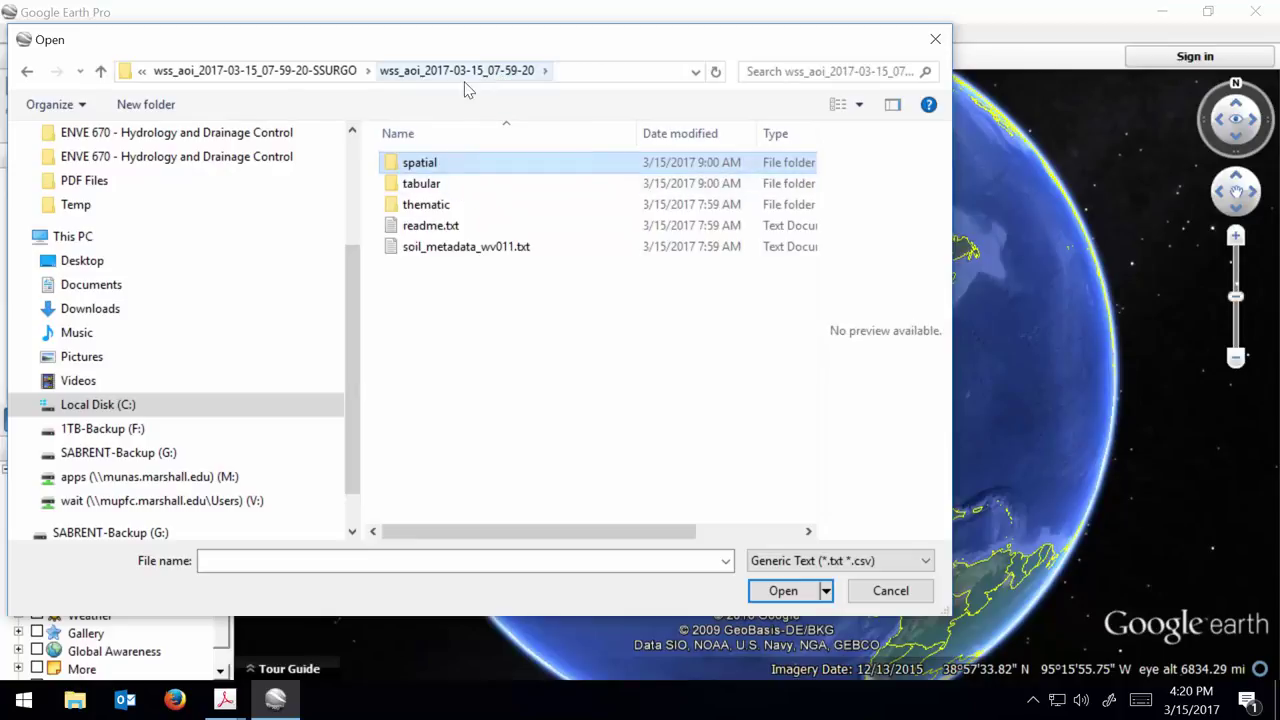
Set the import file type to ESRI Shape (*.shp), open the spatial folder and check the shapefile sizes
click(817, 562)
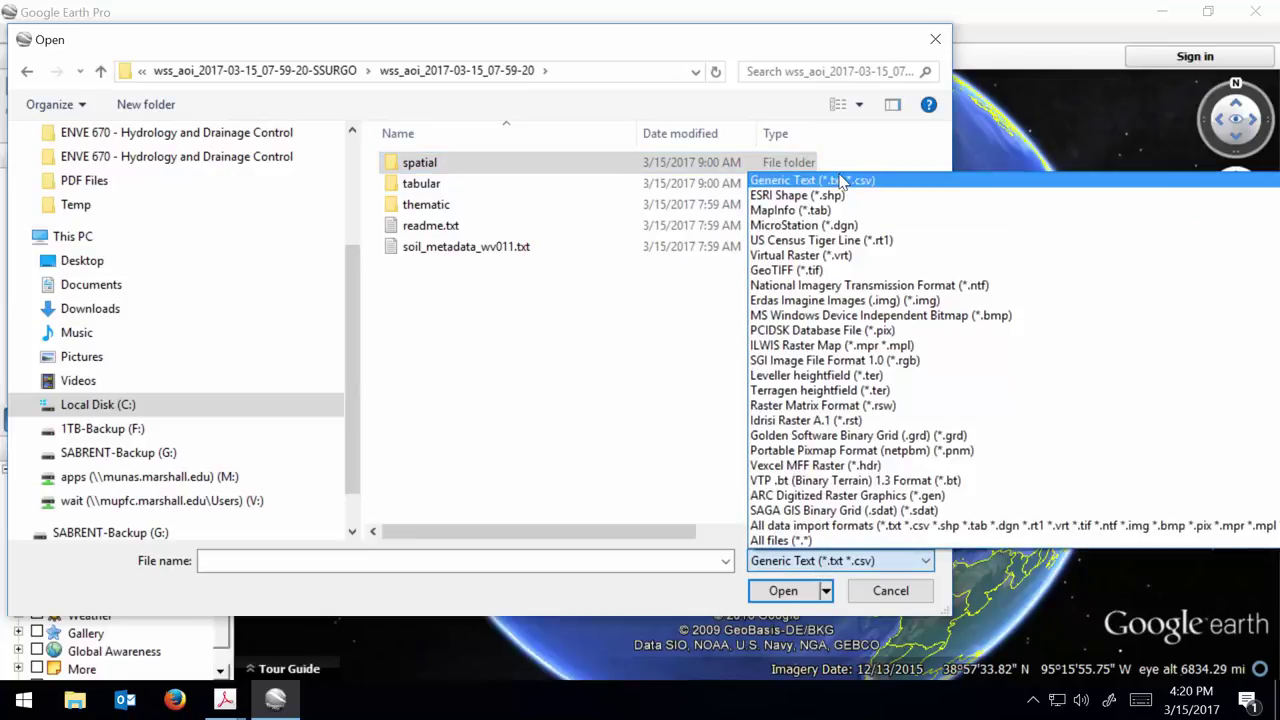
click(766, 196)
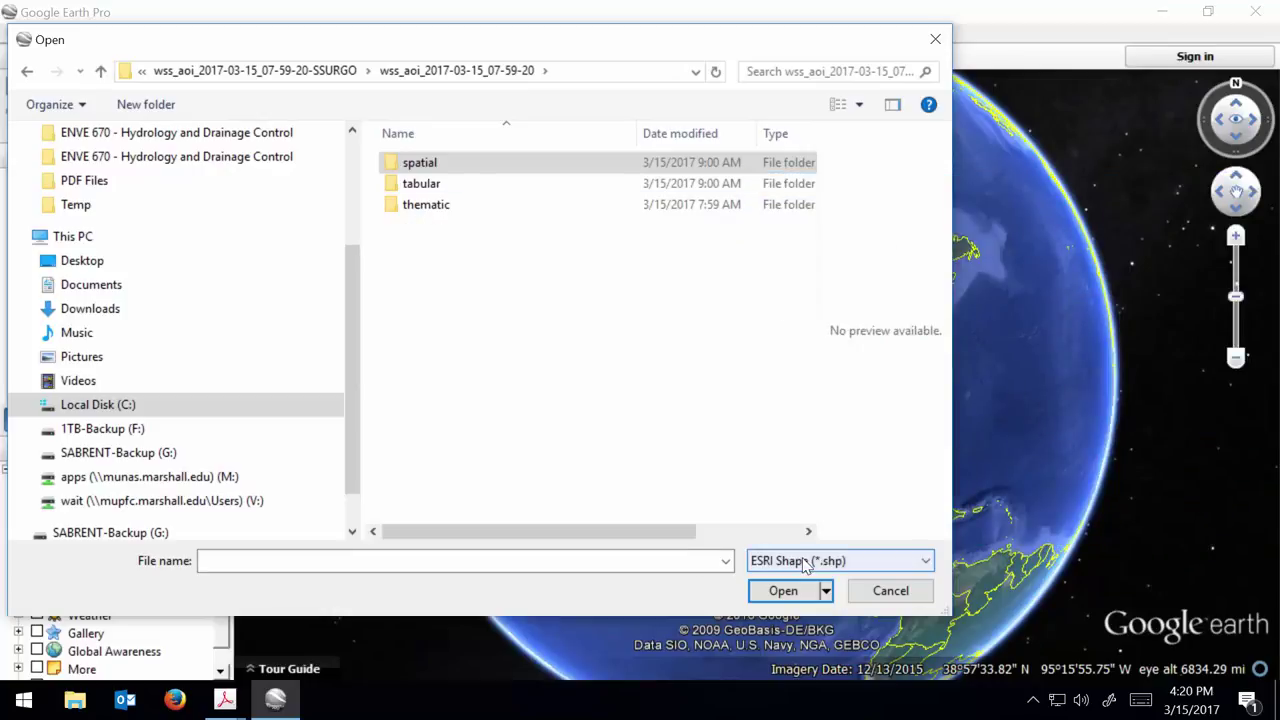
click(414, 170)
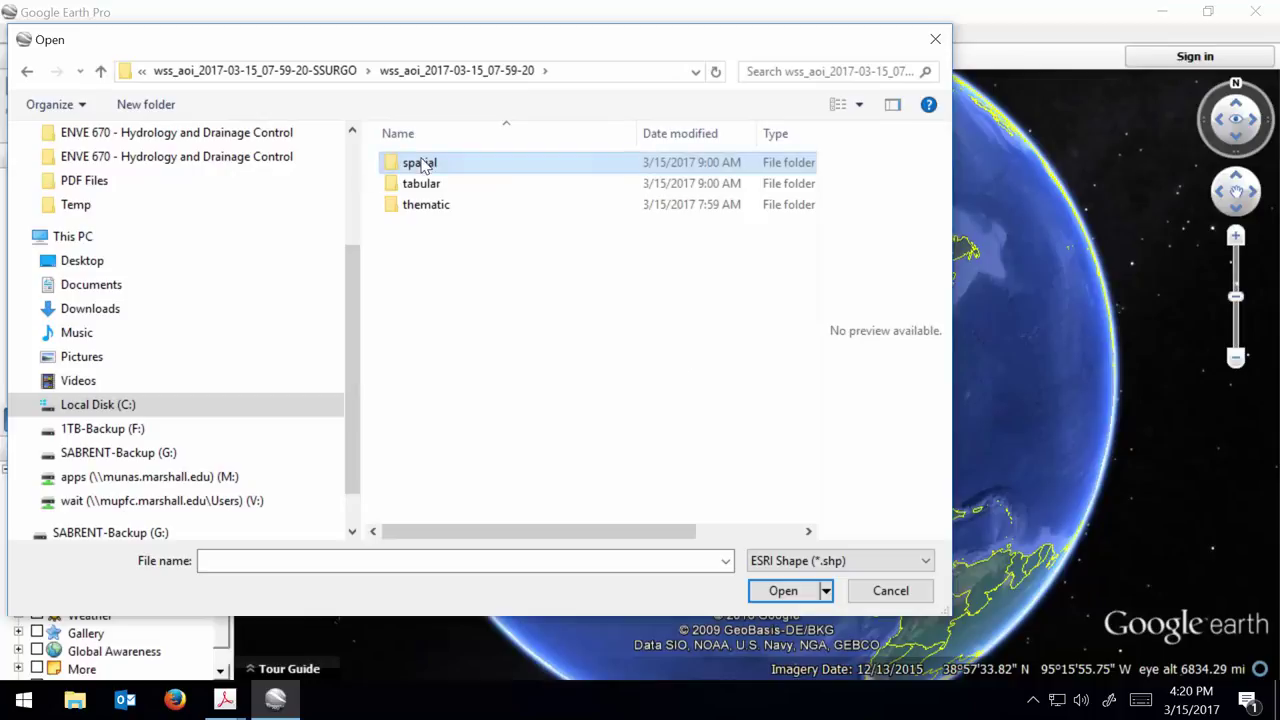
double_click(421, 165)
drag(531, 531, 643, 537)
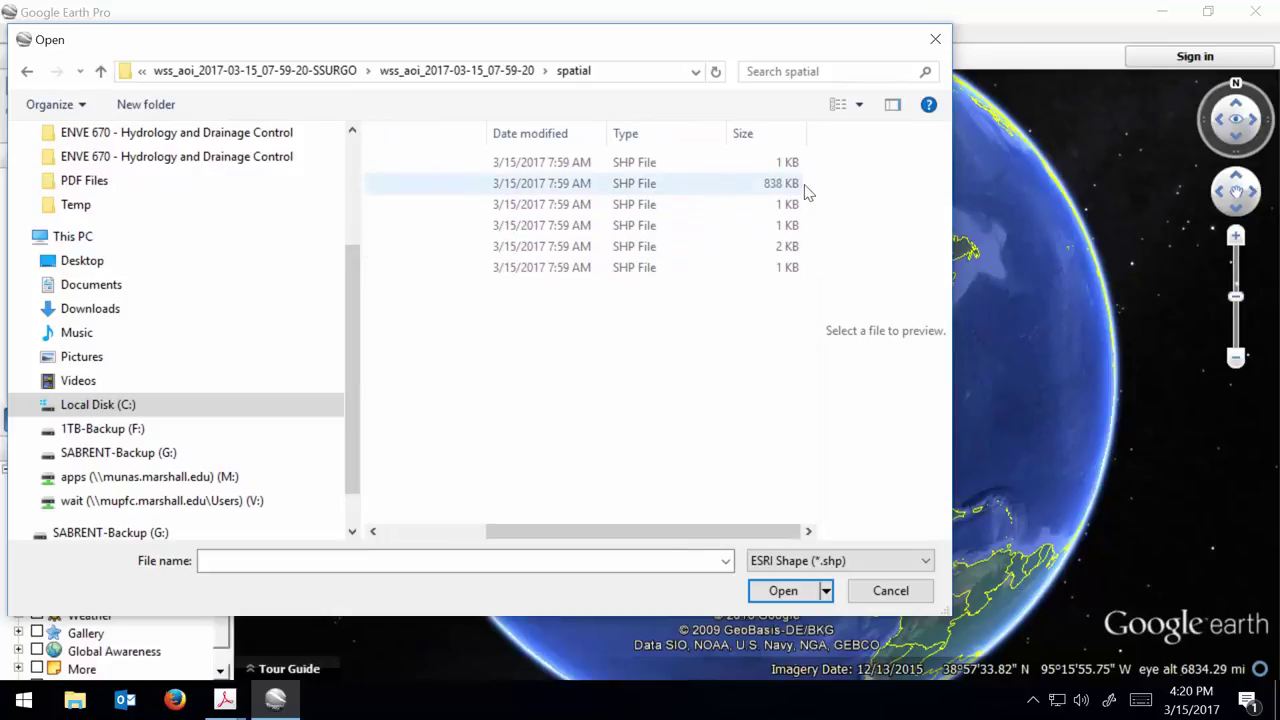
drag(606, 547, 478, 550)
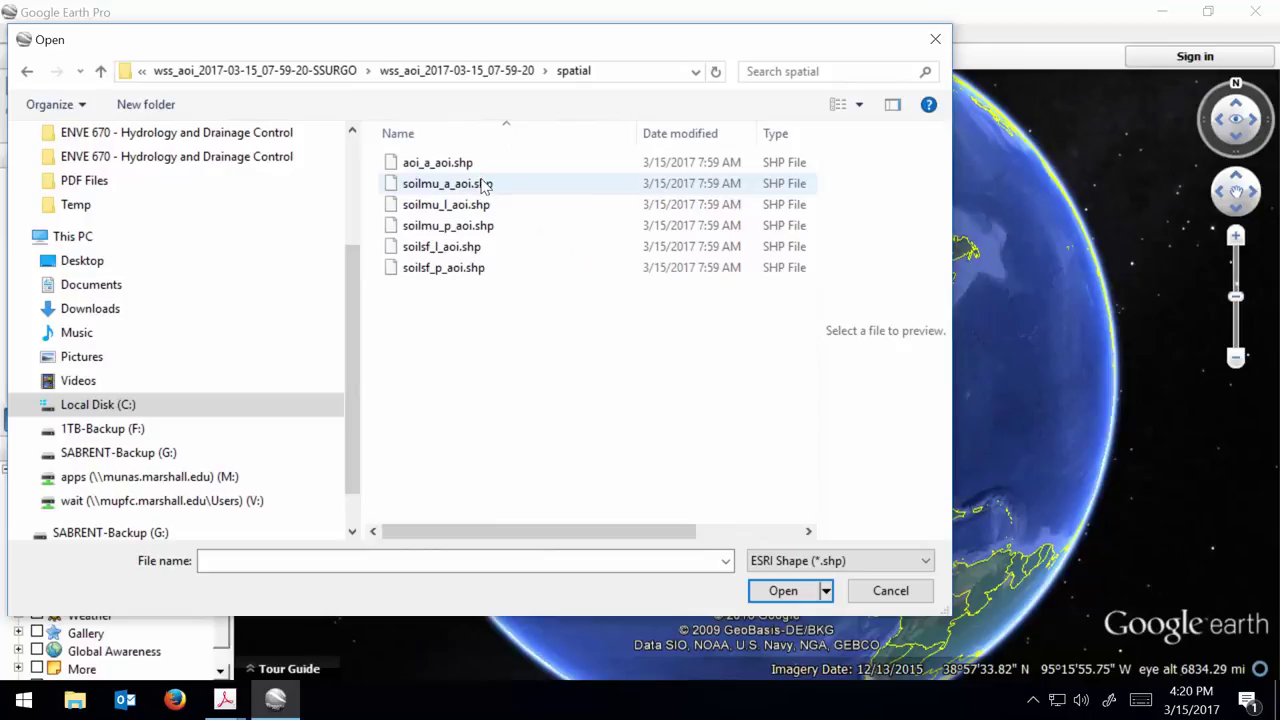
Import soilmu_a_aoi.shp without applying a style template and turn on its layer
click(484, 187)
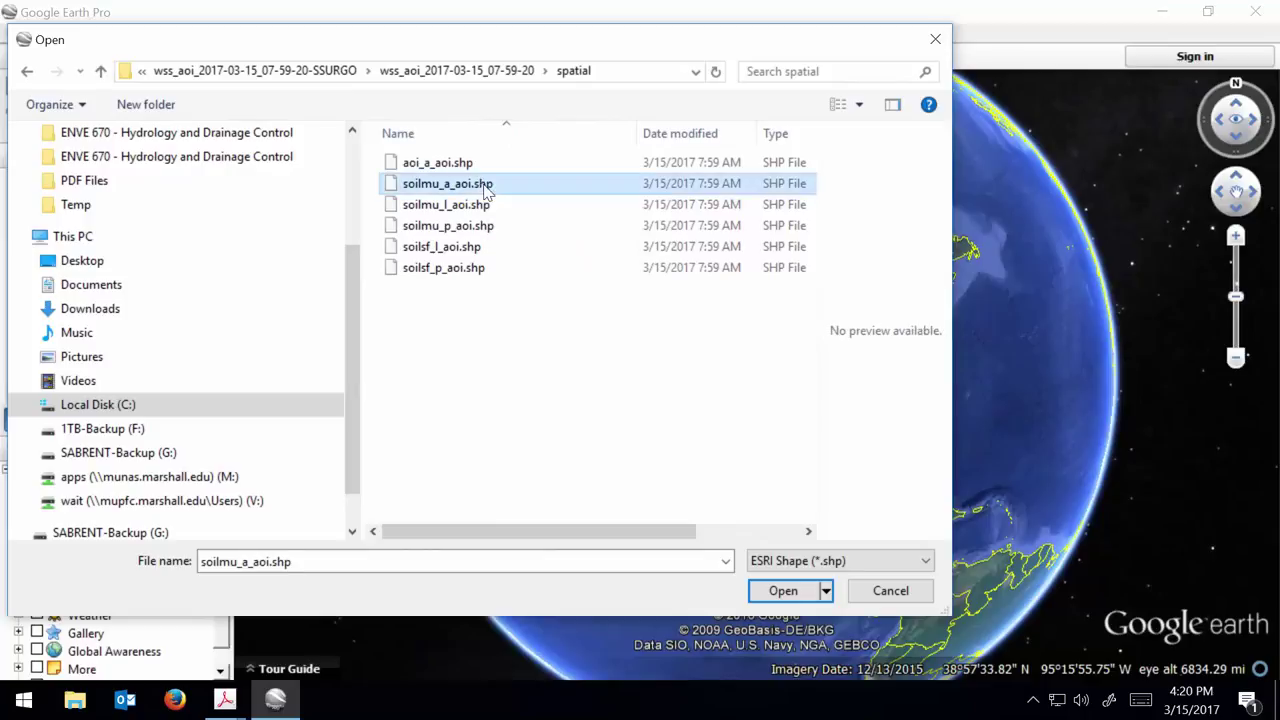
click(775, 591)
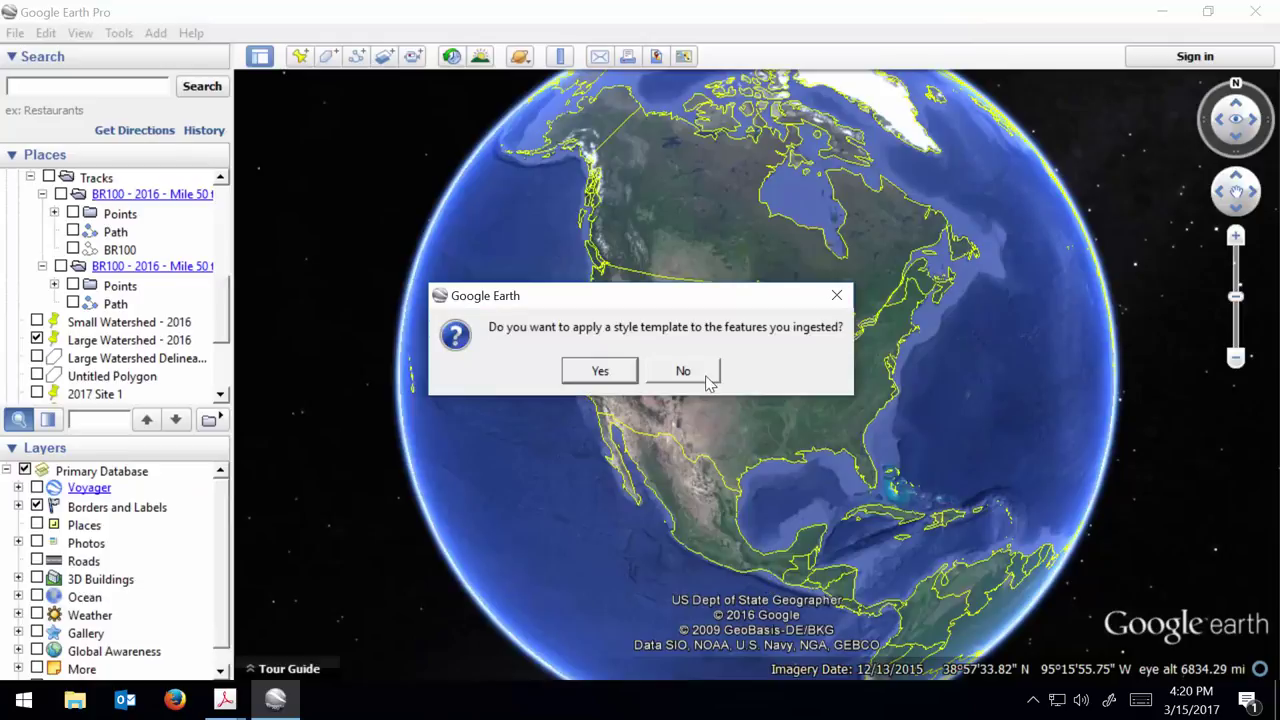
click(707, 375)
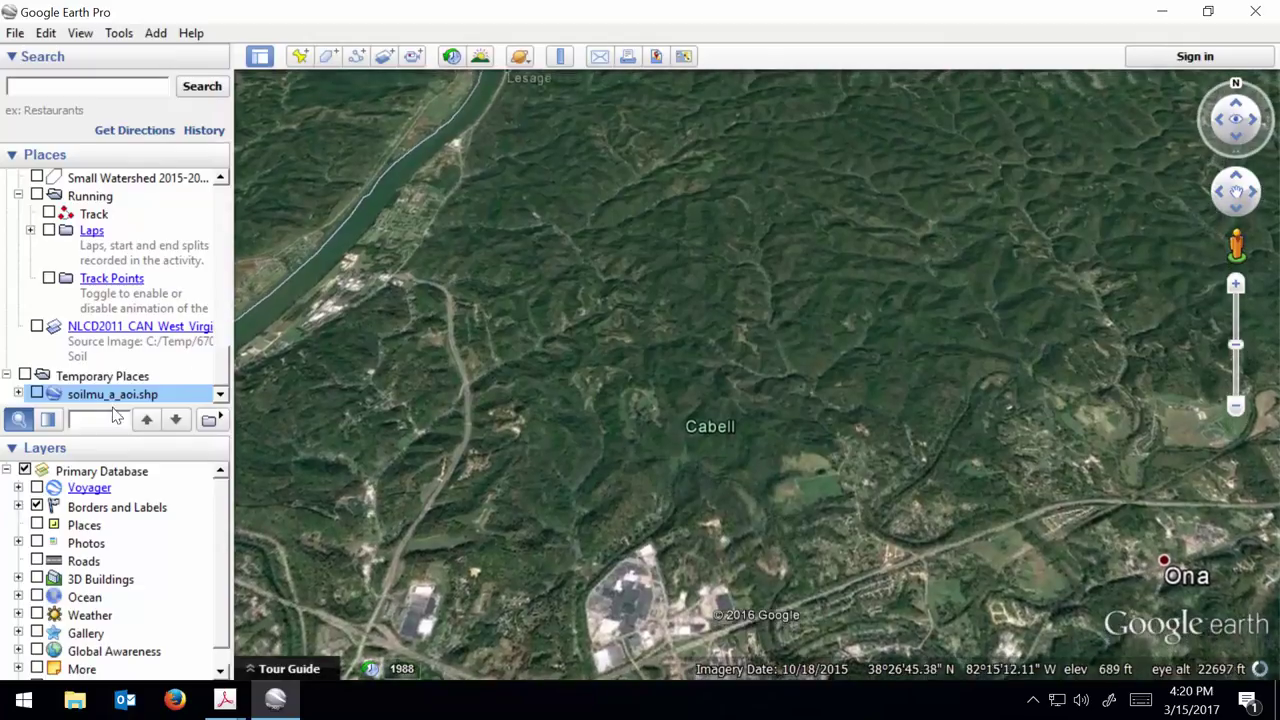
click(37, 395)
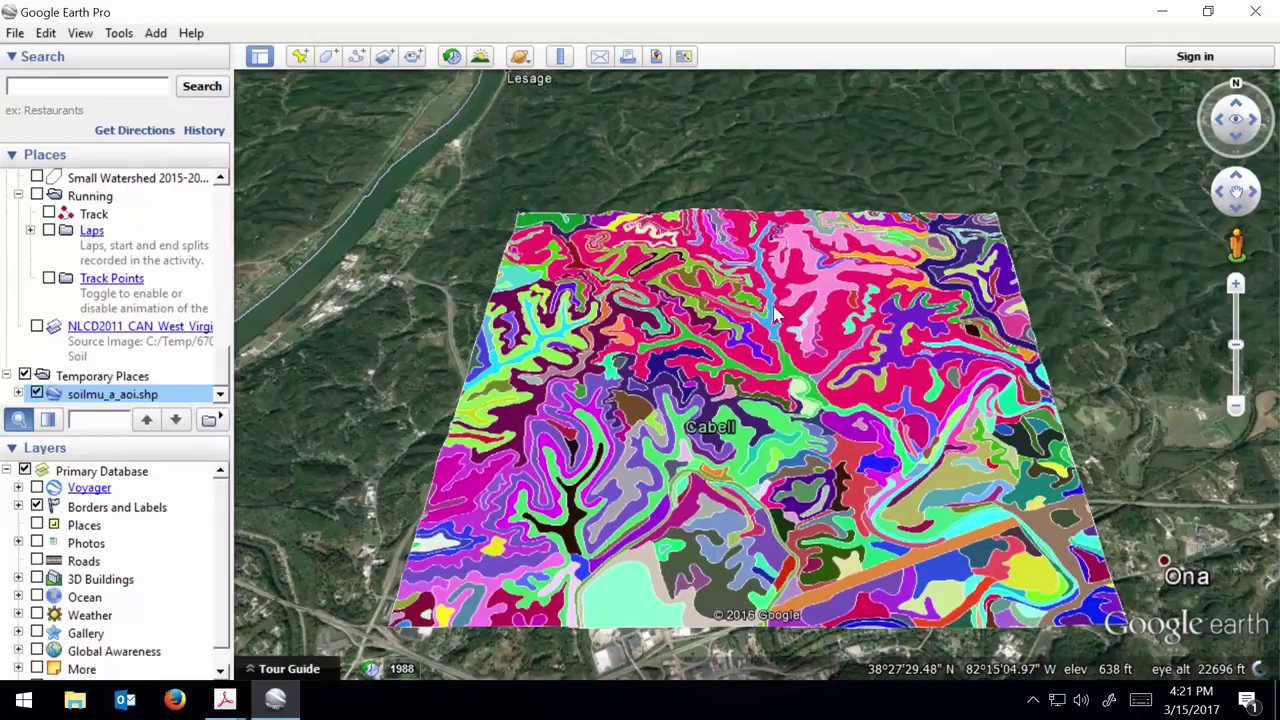
Examine the imported SSURGO soil polygons around Cabell from directly overhead
click(775, 390)
scroll(775, 390, up, 2)
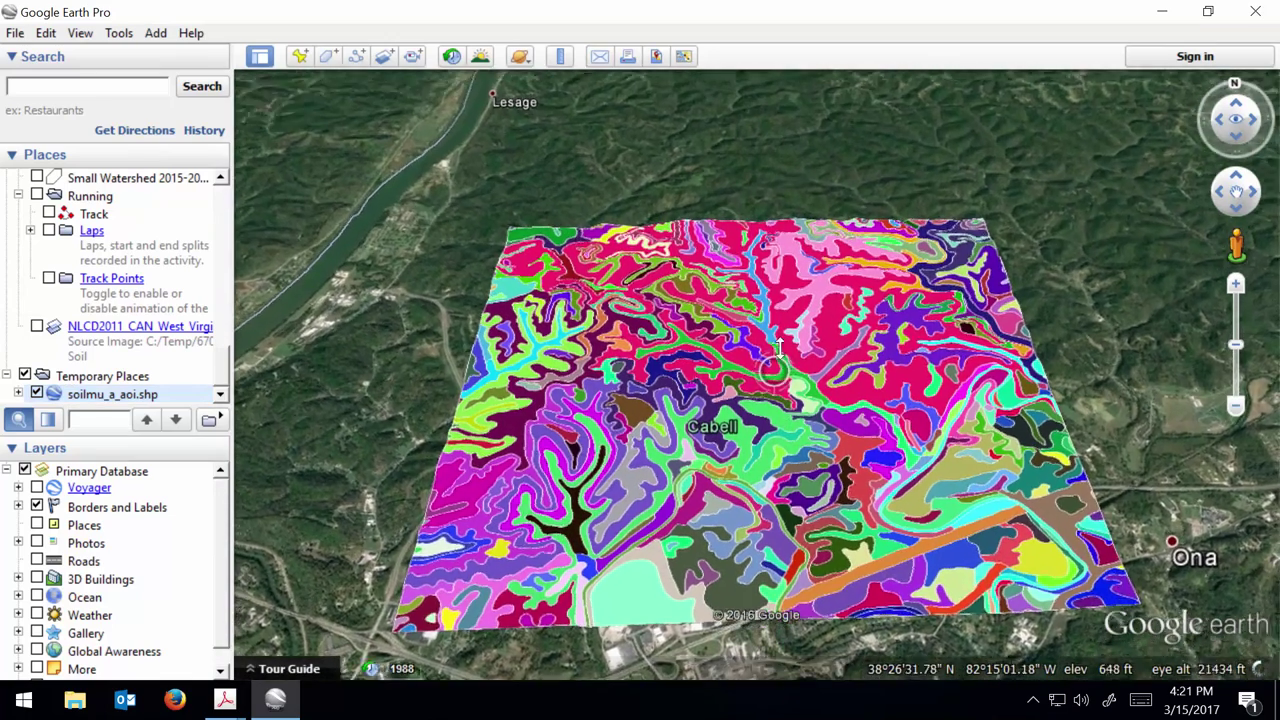
drag(778, 347, 766, 46)
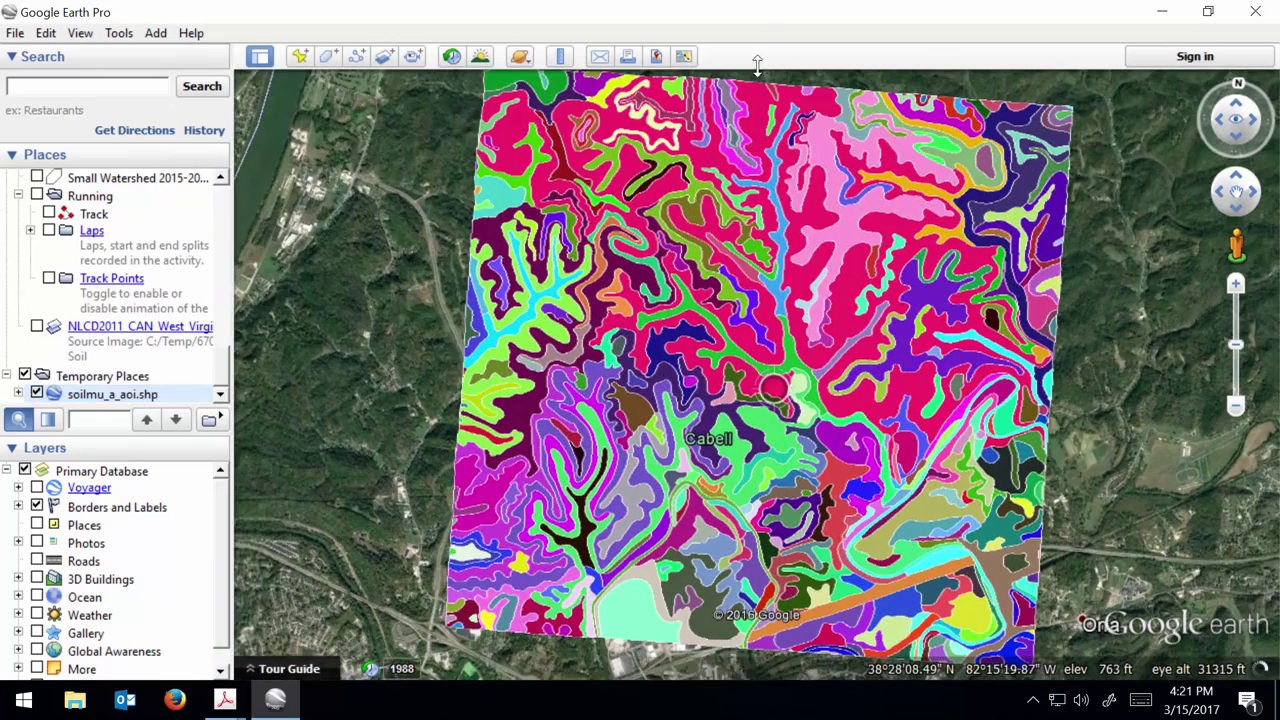
drag(828, 376, 852, 424)
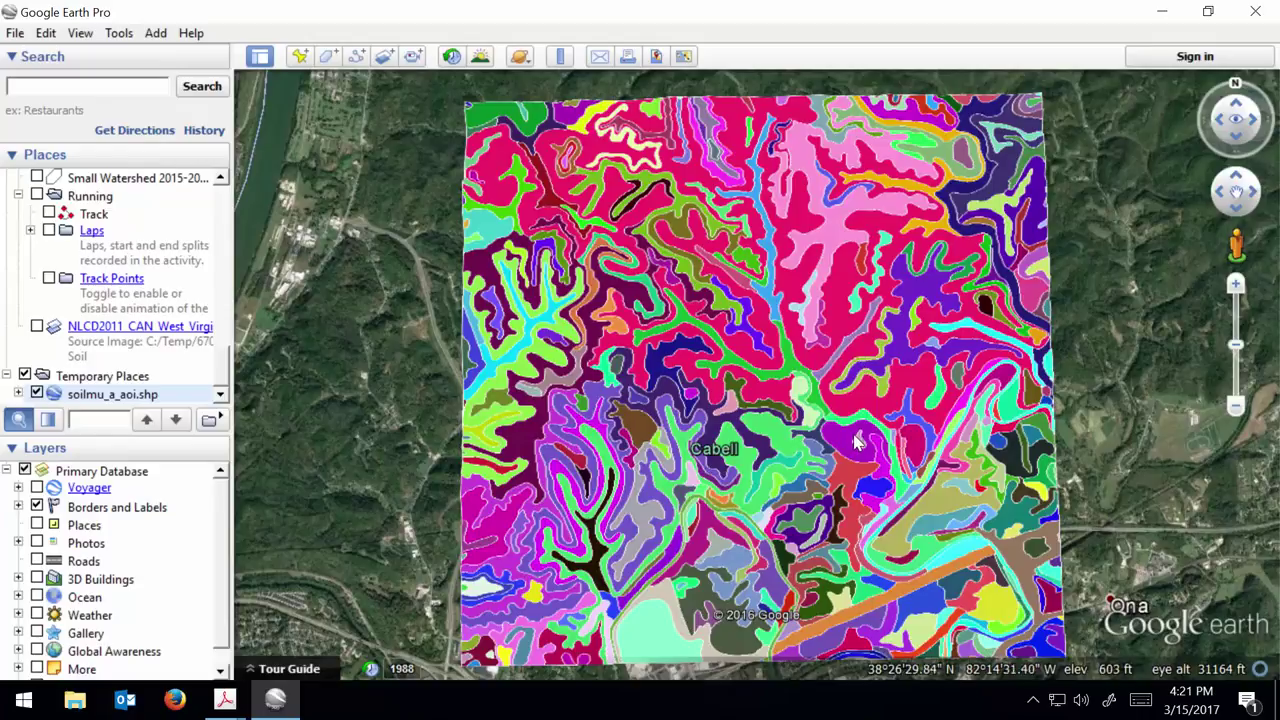
drag(858, 443, 828, 180)
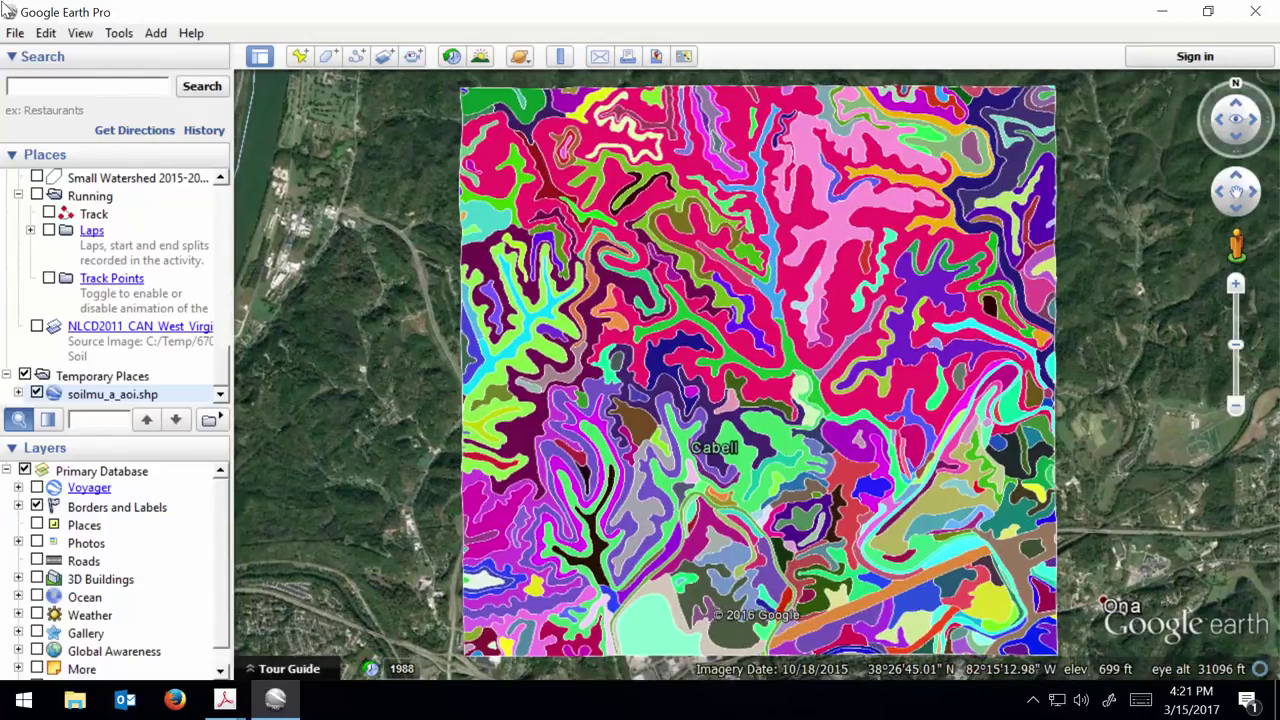
Start another import and browse to the spatial folder of the wss_gsmsoil_WV_[2016-10-13]-STATSGO data in 670 Soil Demo
click(15, 33)
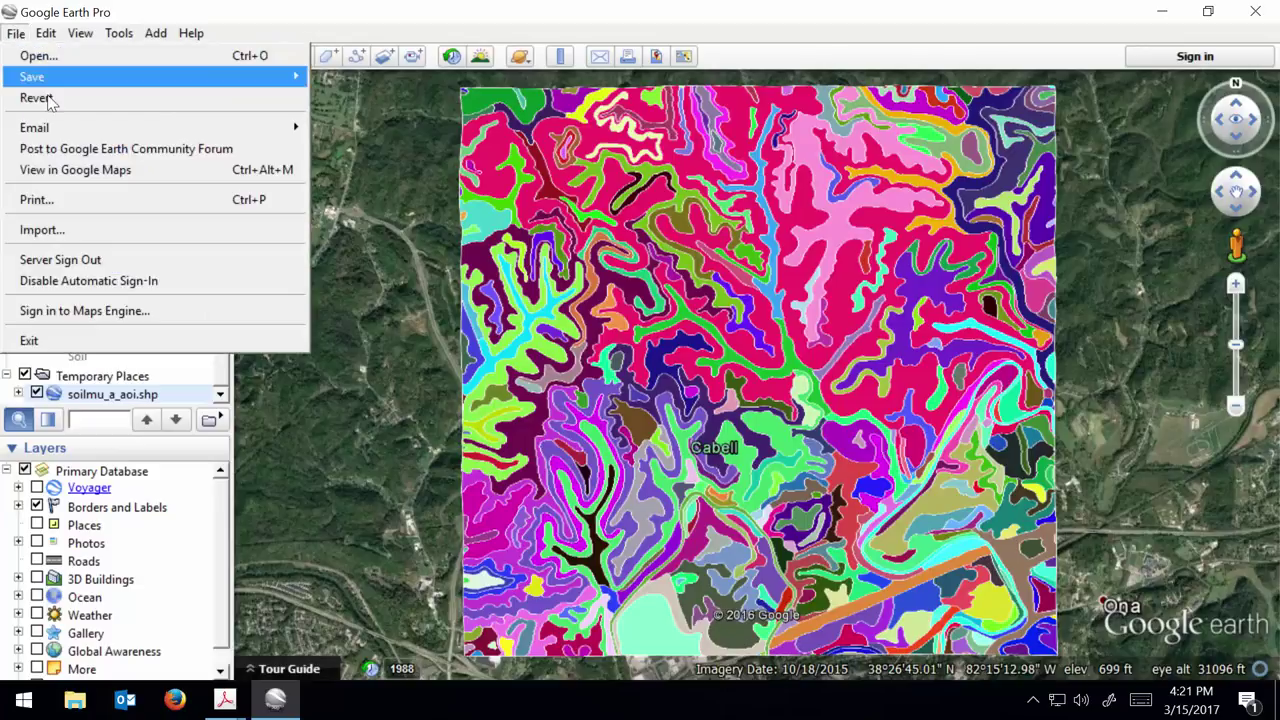
click(86, 230)
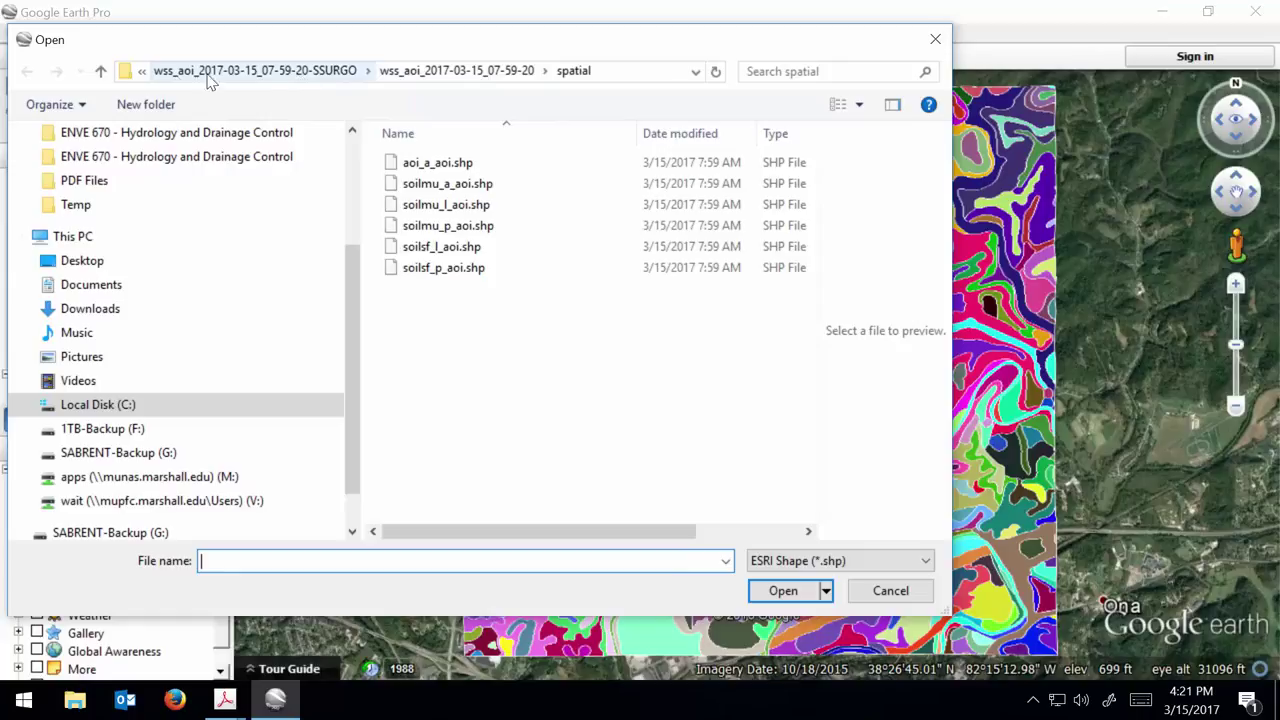
click(100, 71)
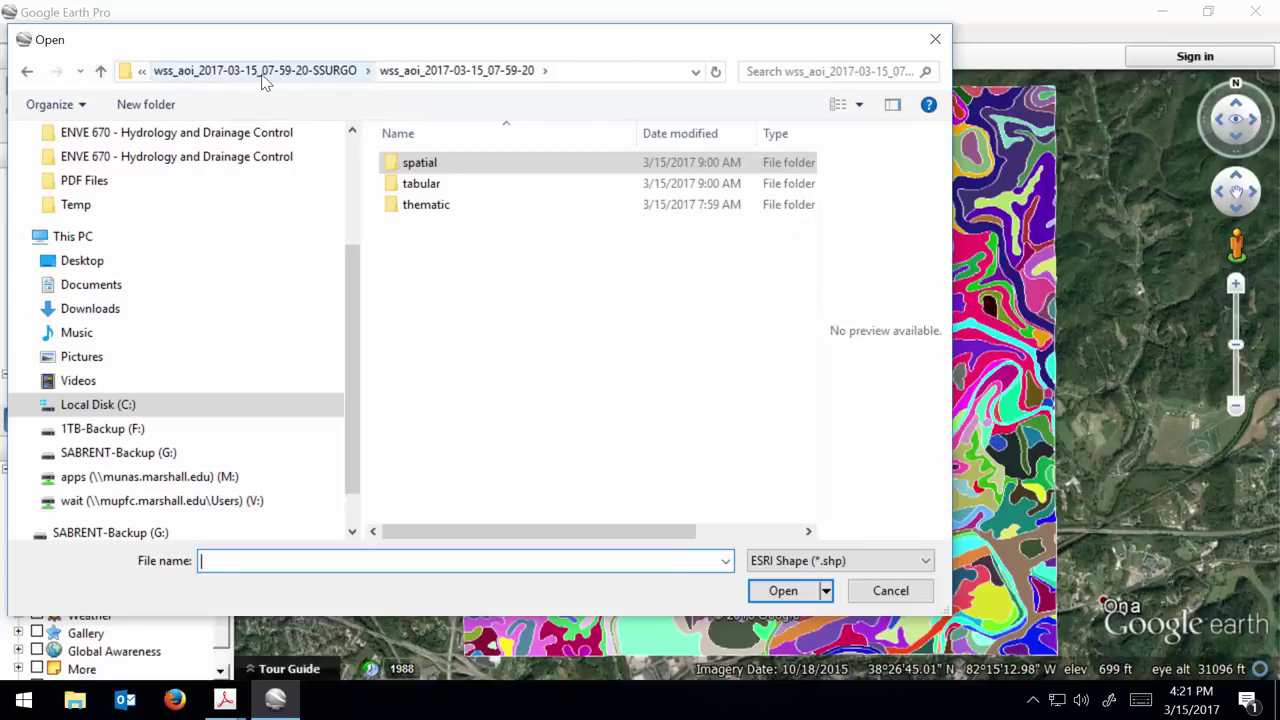
click(100, 71)
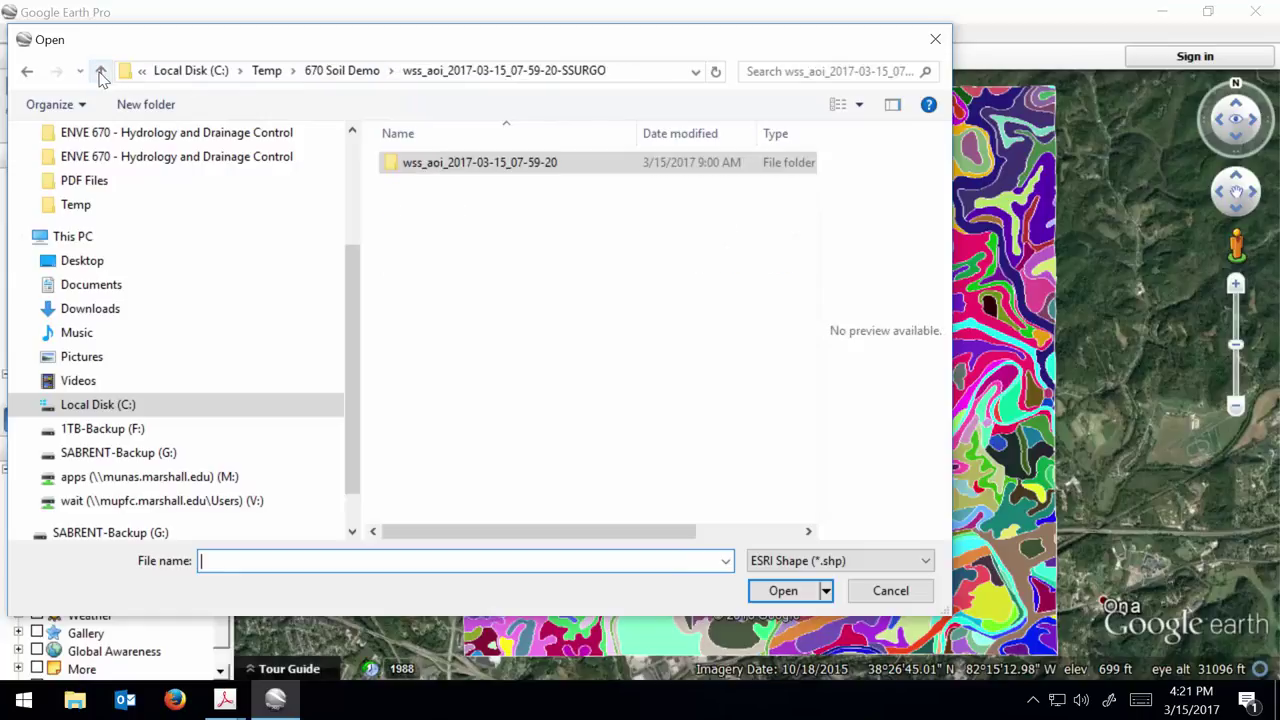
click(355, 71)
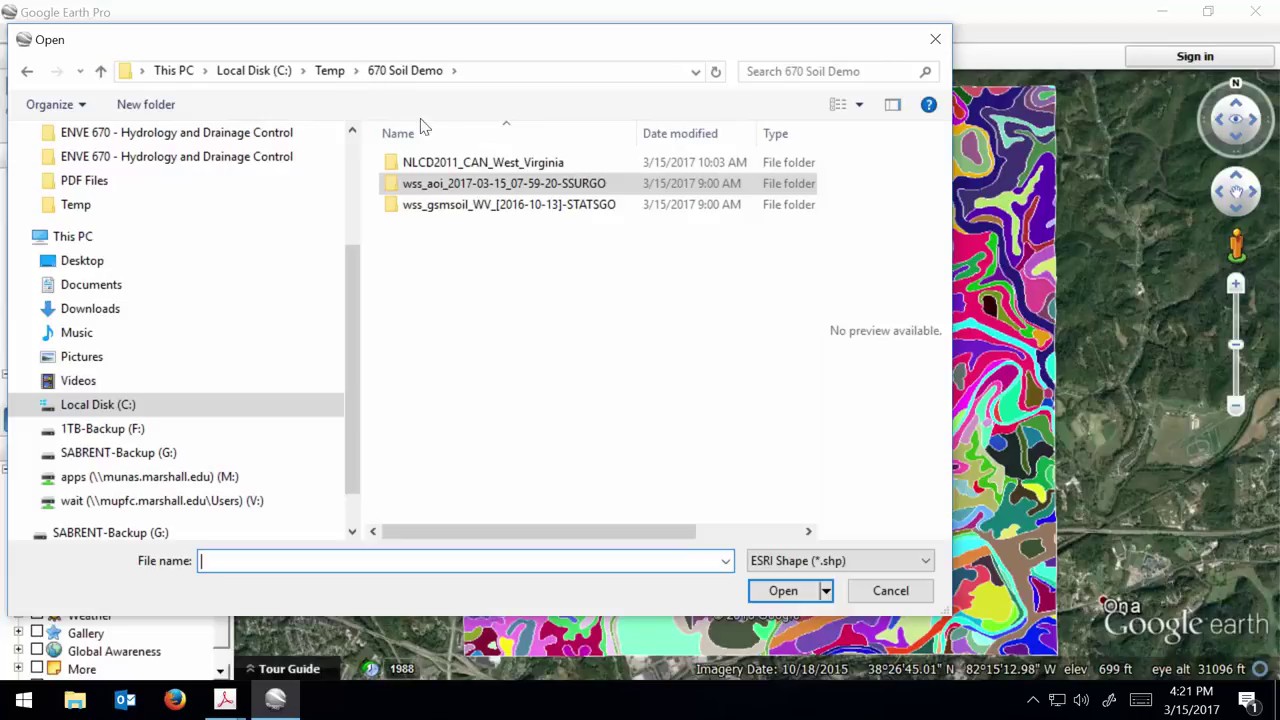
double_click(536, 208)
double_click(494, 166)
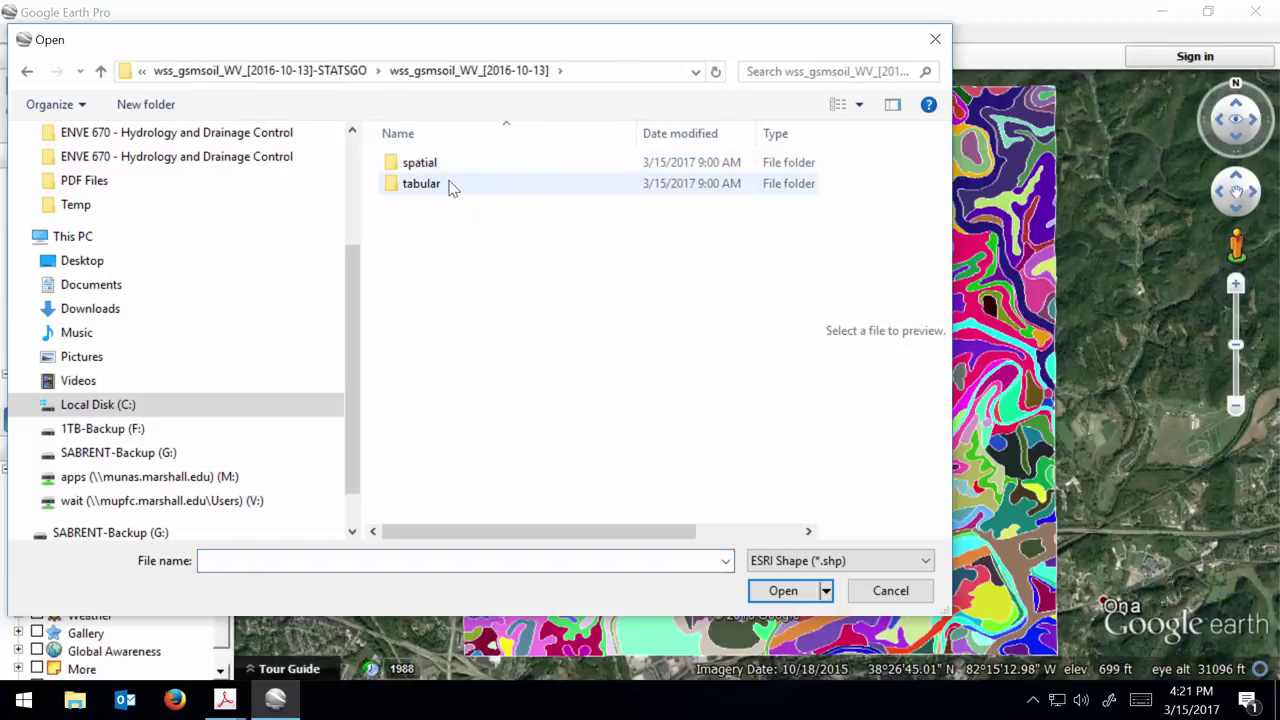
double_click(451, 166)
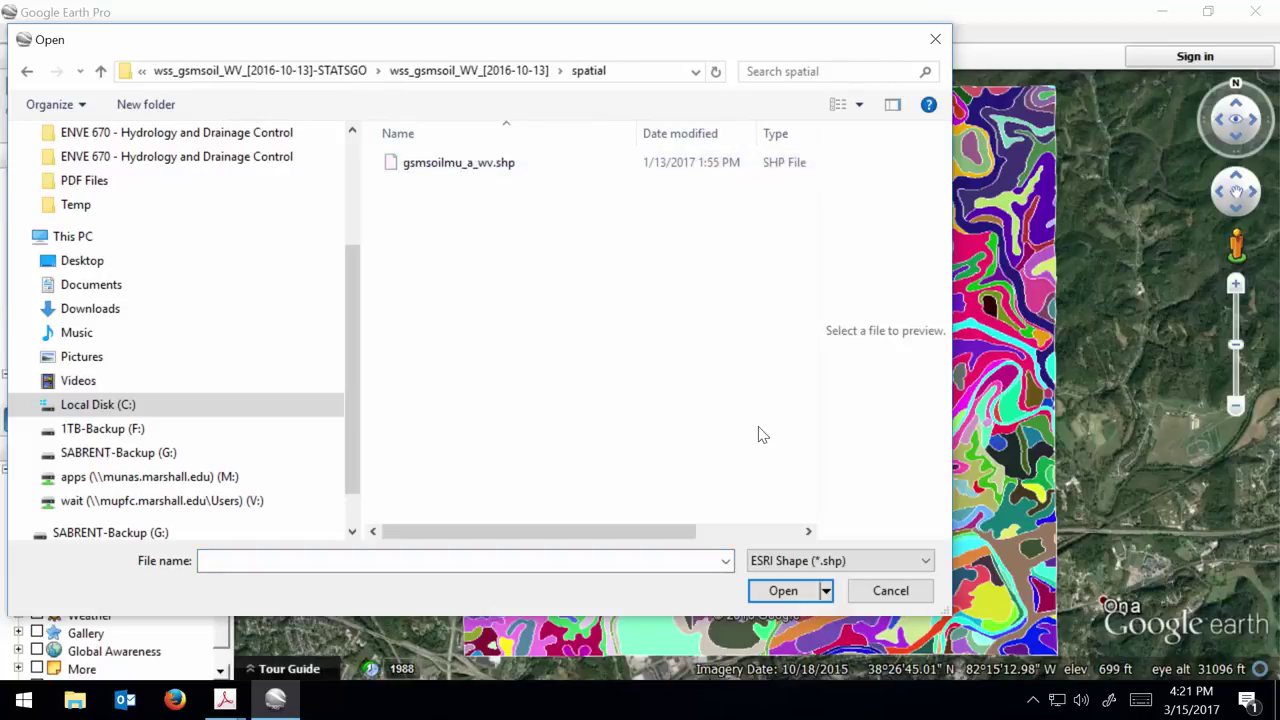
Import the gsmsoilmu_a_wv.shp shapefile without applying a style template
click(484, 168)
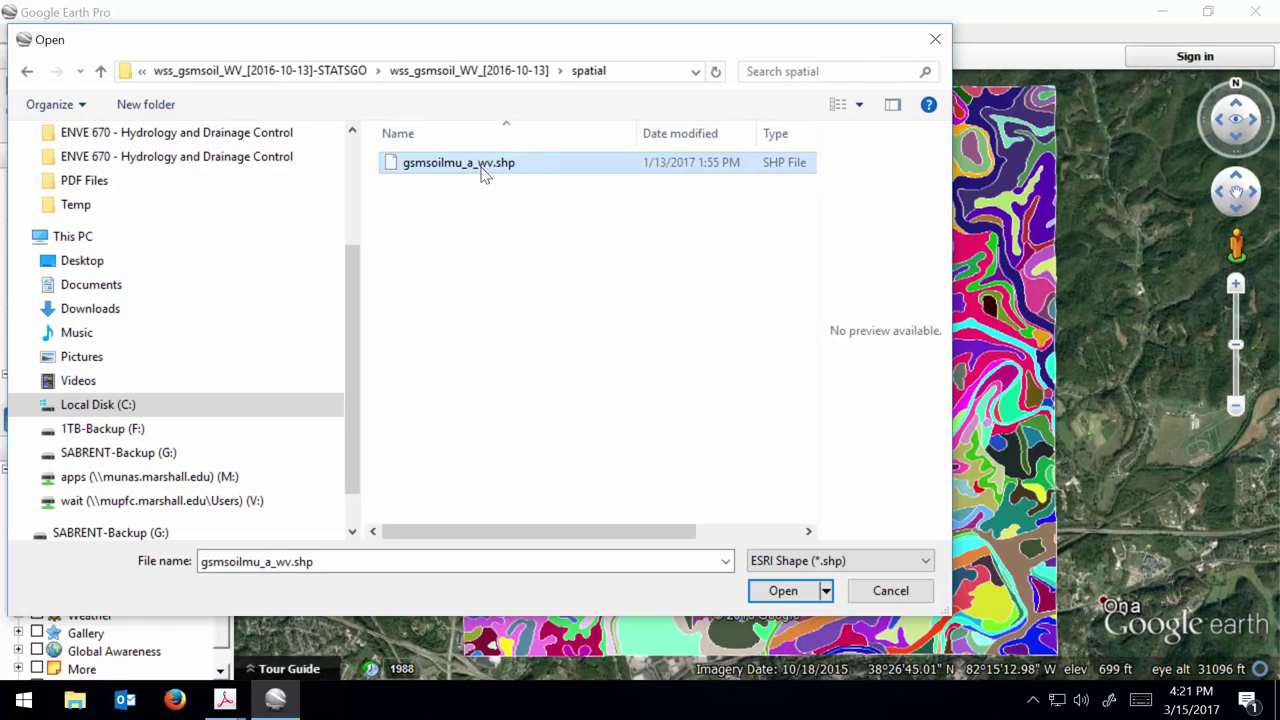
click(806, 594)
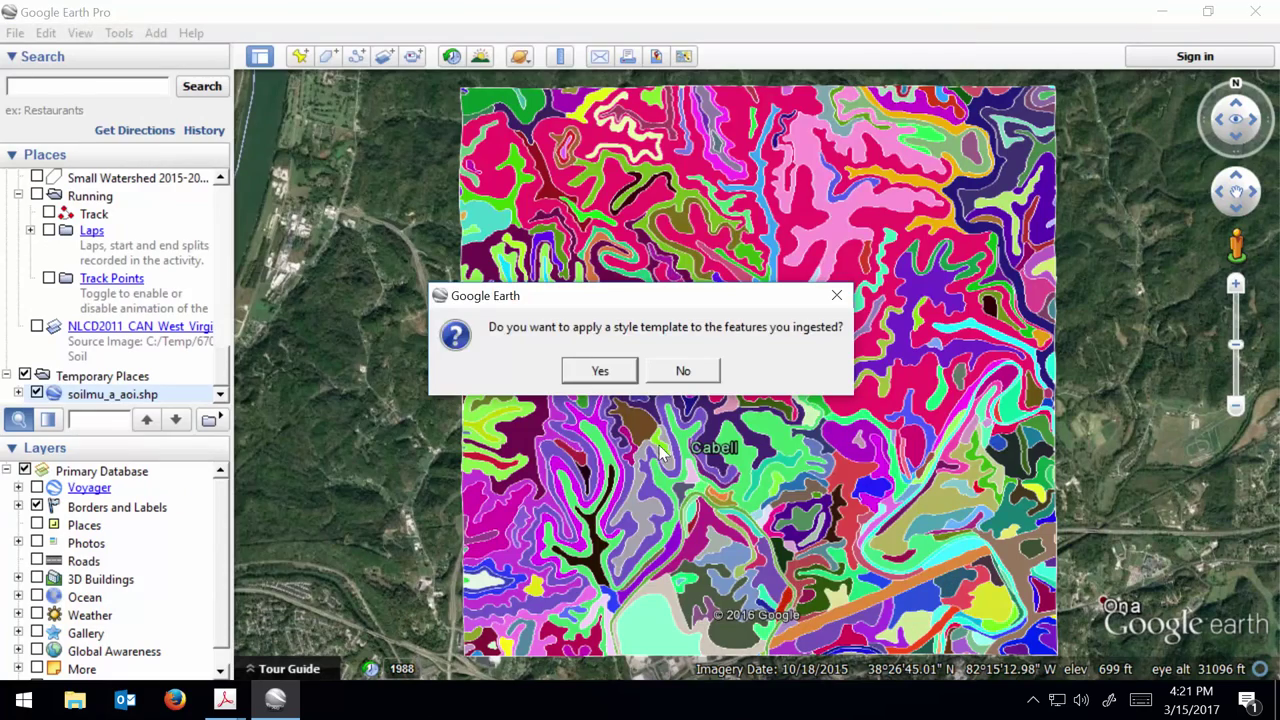
click(666, 378)
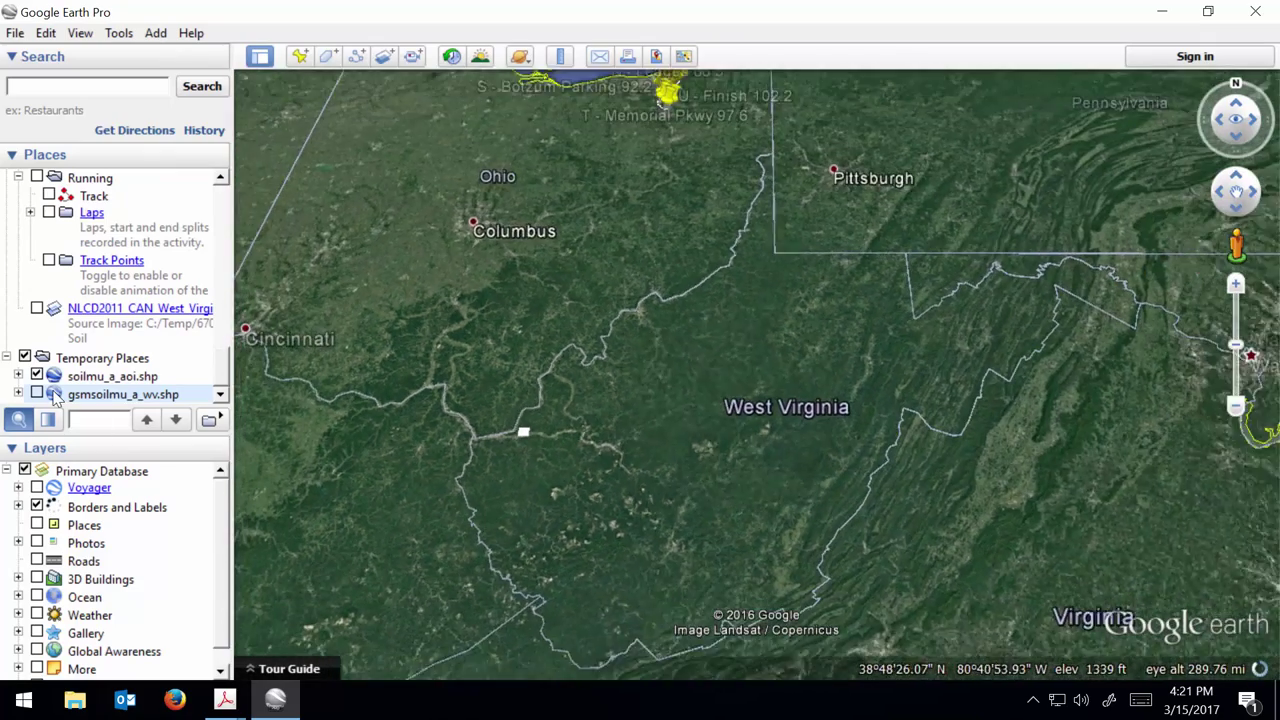
Zoom in on the SSURGO soil area in Cabell County, between Huntington and Milton
drag(649, 389, 636, 197)
scroll(455, 450, up, 5)
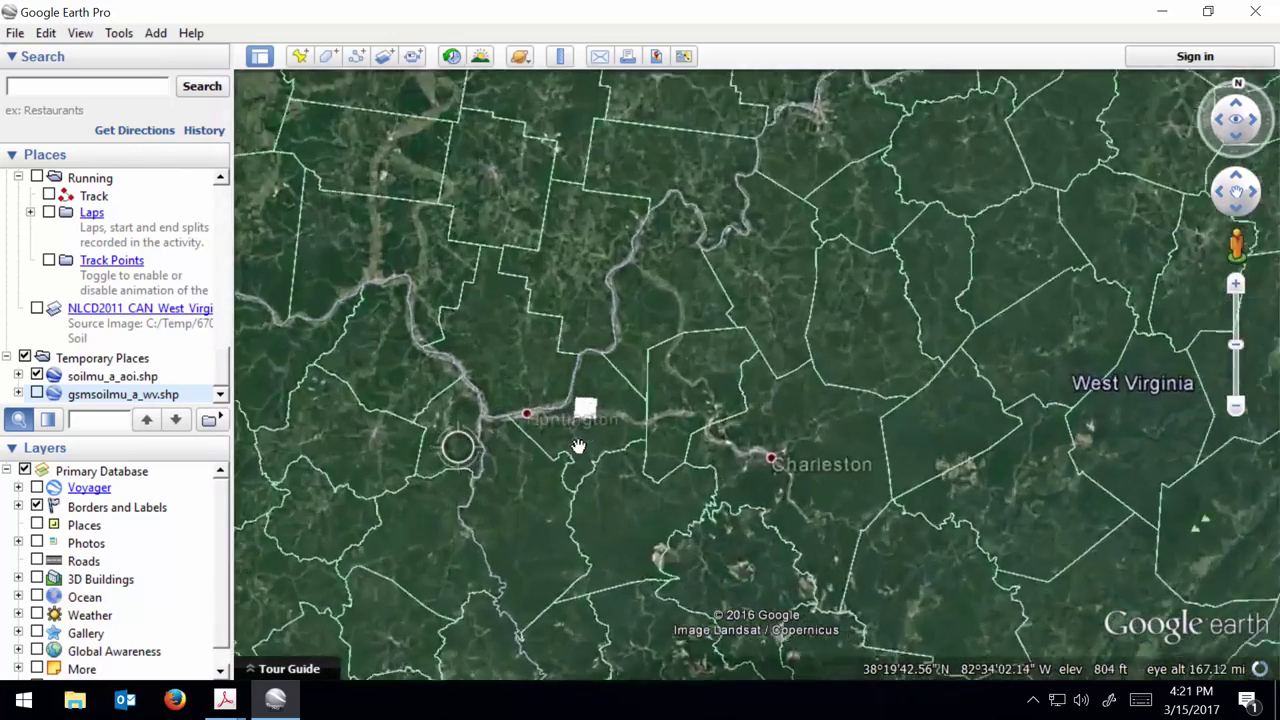
scroll(585, 431, up, 3)
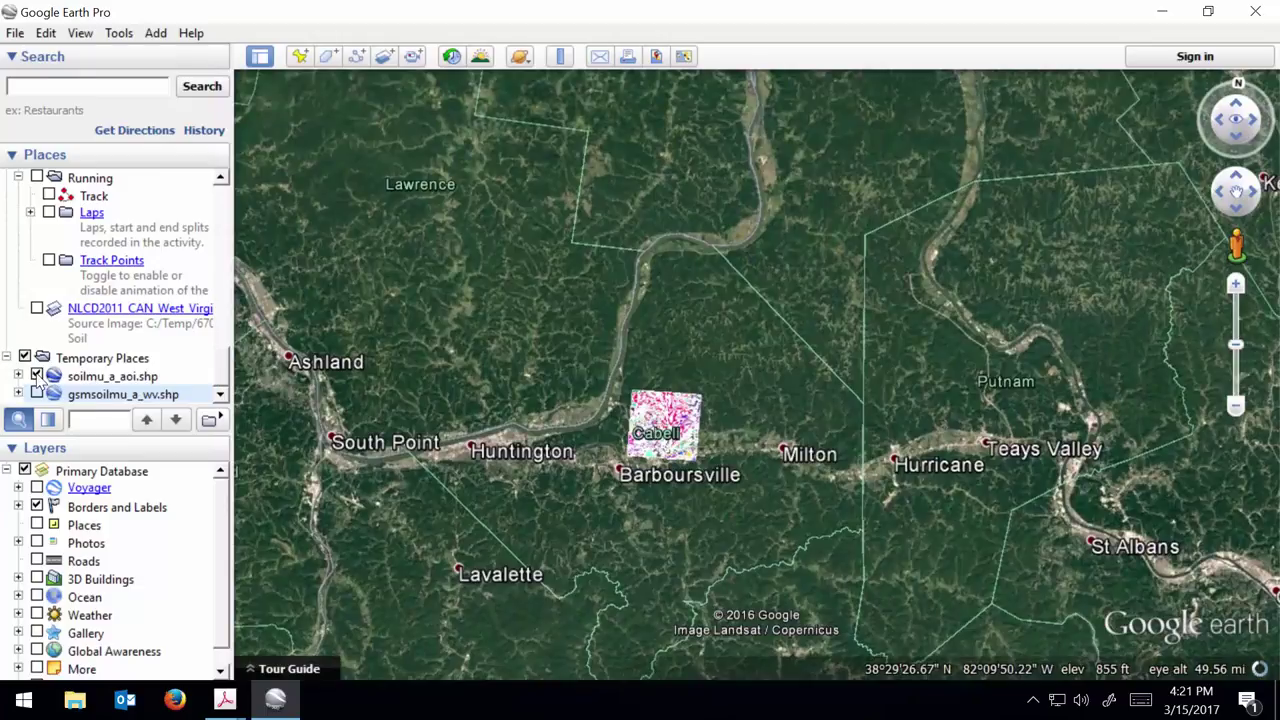
Hide the soilmu_a_aoi.shp layer, show gsmsoilmu_a_wv.shp, and examine the STATSGO soil polygons around Cabell up close
click(36, 376)
click(36, 394)
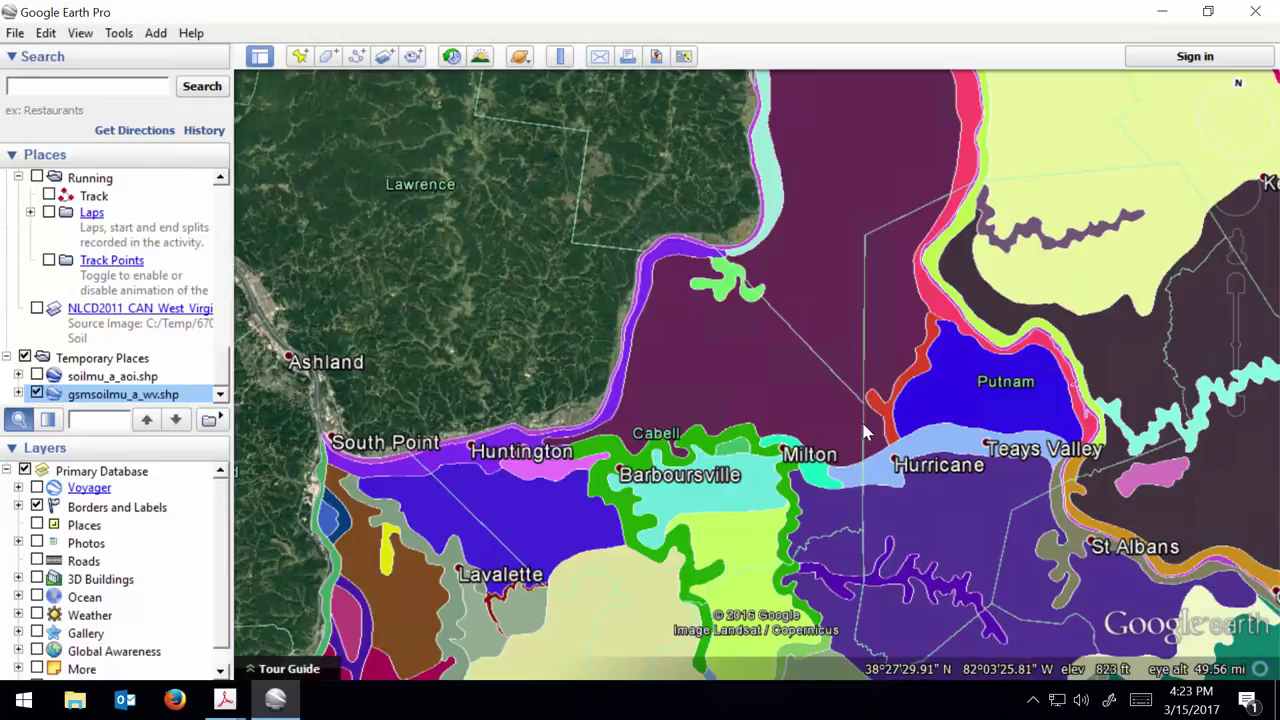
scroll(690, 431, up, 2)
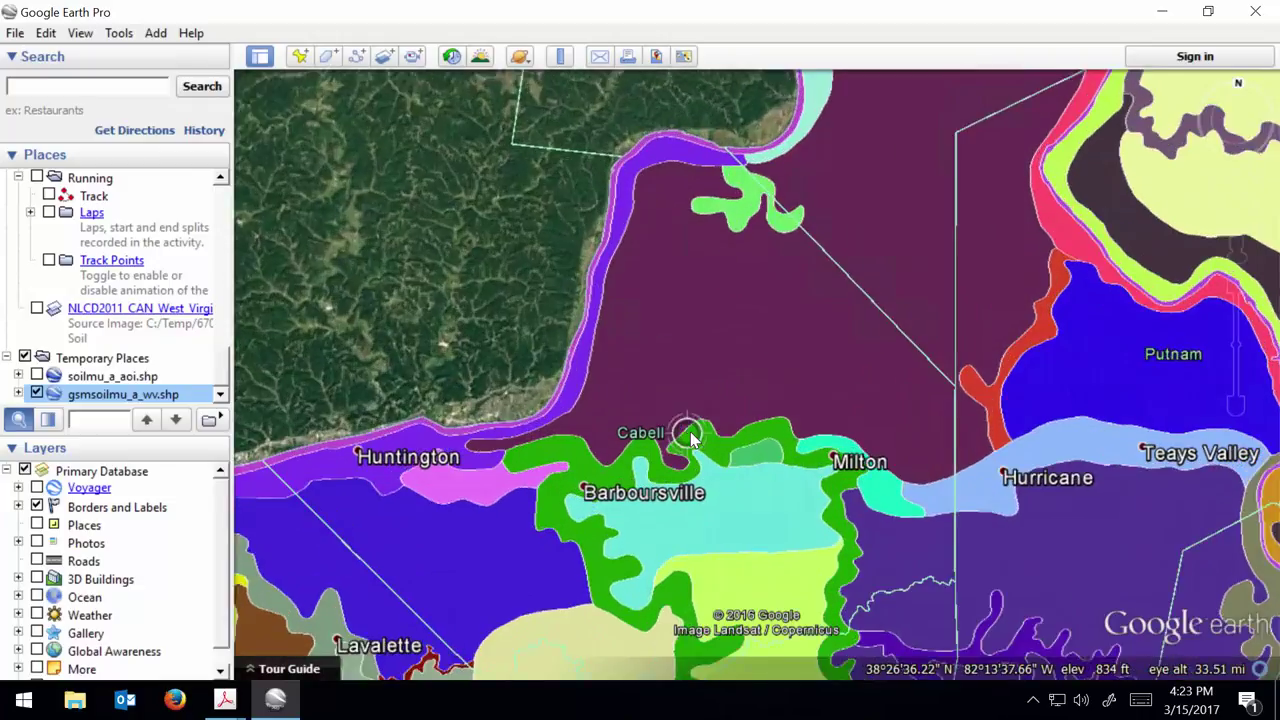
scroll(690, 431, up, 3)
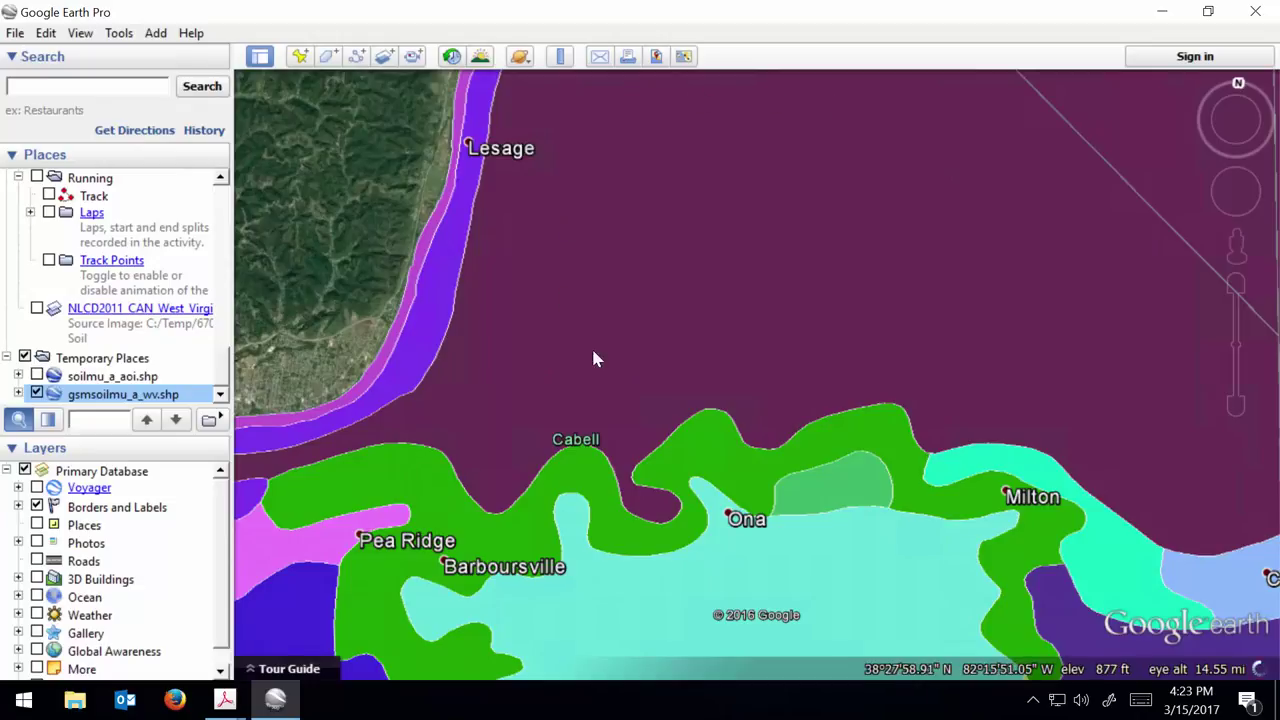
Hide gsmsoilmu_a_wv.shp, show soilmu_a_aoi.shp instead, and examine the SSURGO soil polygons around Cabell for comparison
click(37, 394)
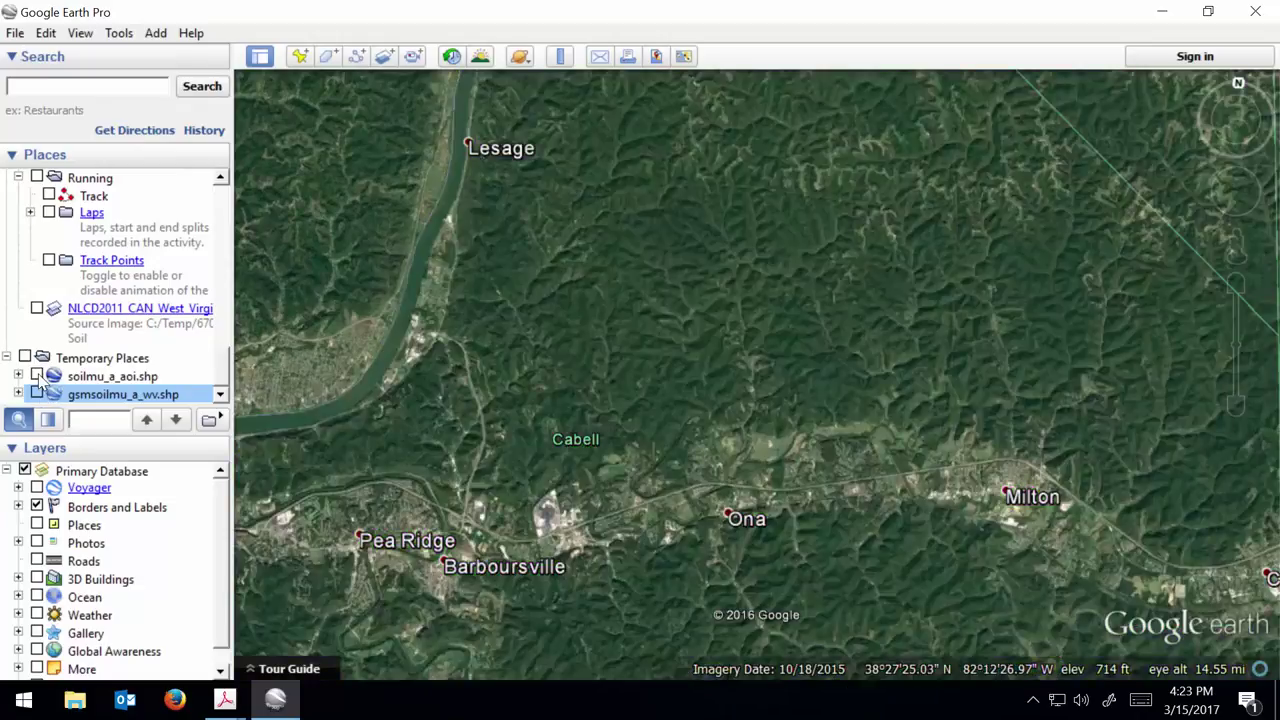
click(37, 376)
double_click(90, 377)
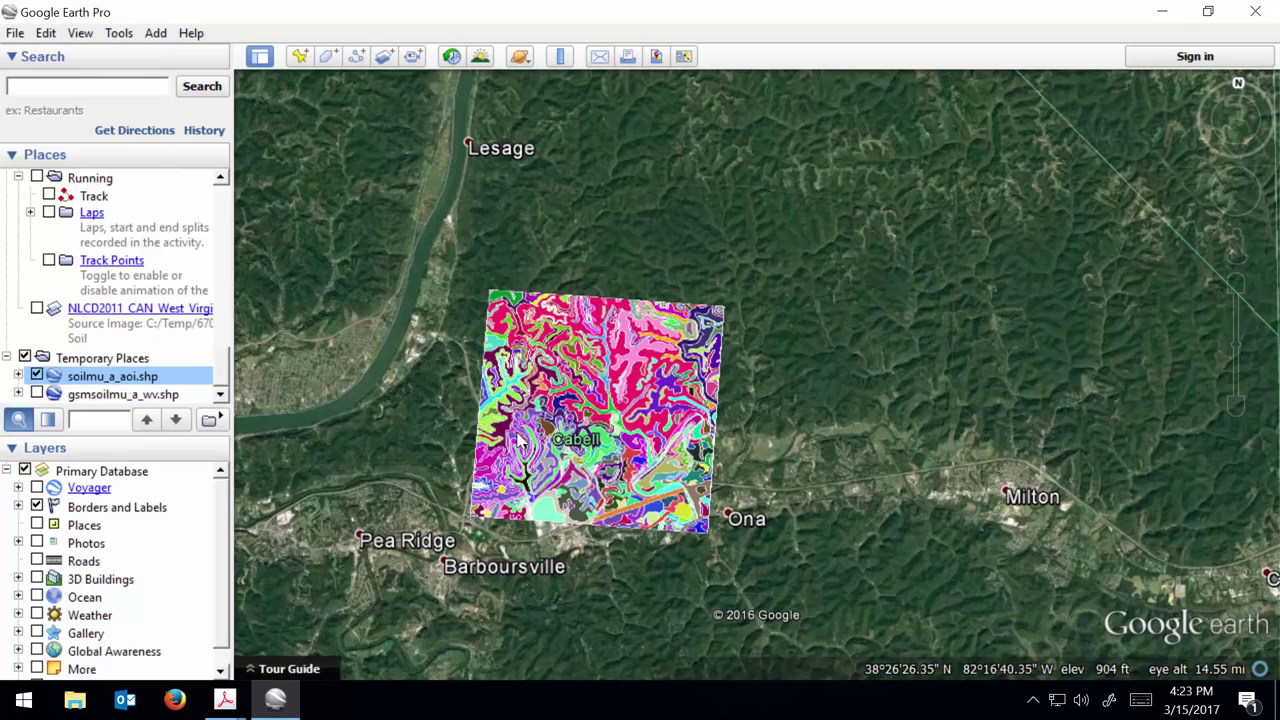
scroll(736, 455, up, 1)
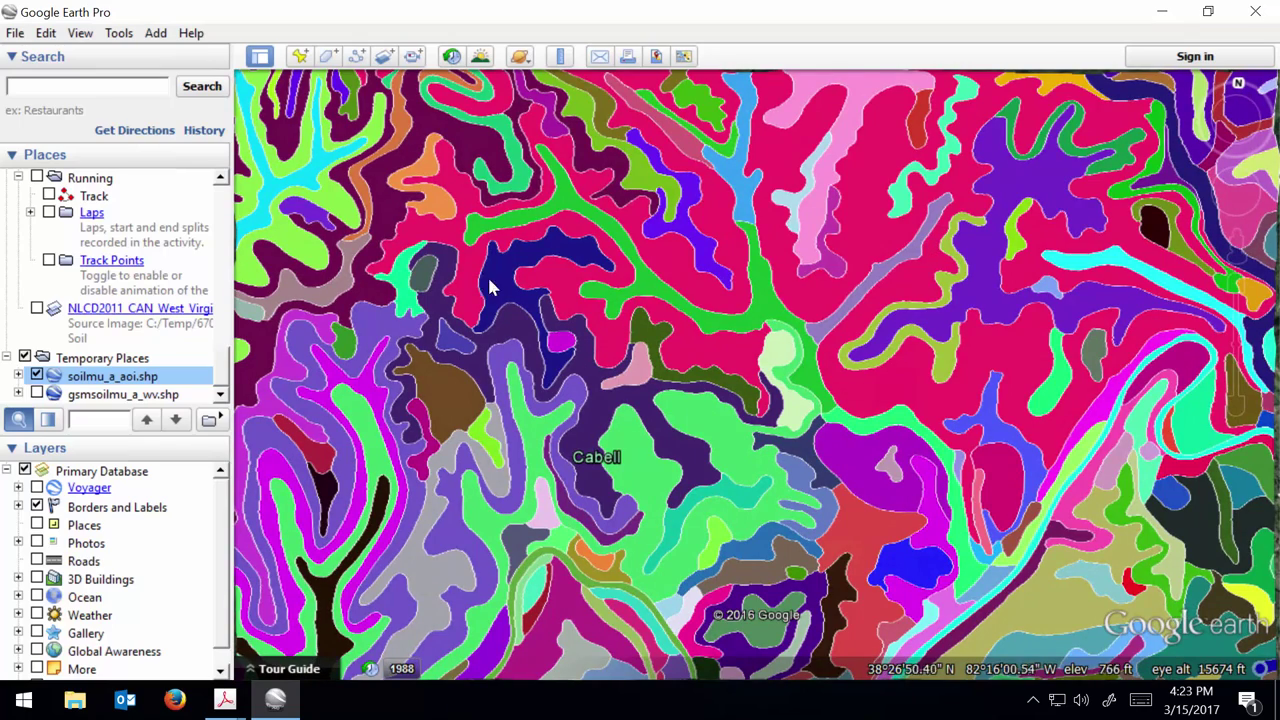
scroll(944, 424, down, 1)
scroll(944, 424, down, 2)
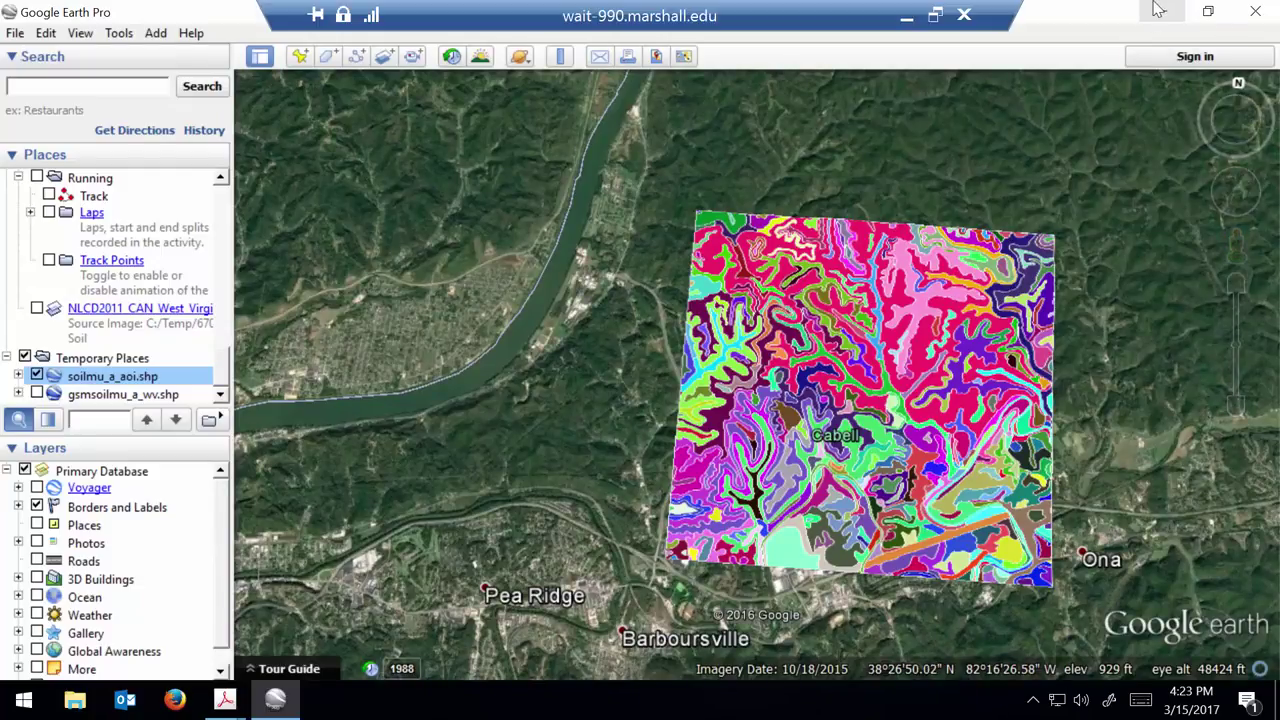
Leave the remote session and display slide 379, the continued Geospatial Data demo, in the PowerPoint presentation
click(906, 15)
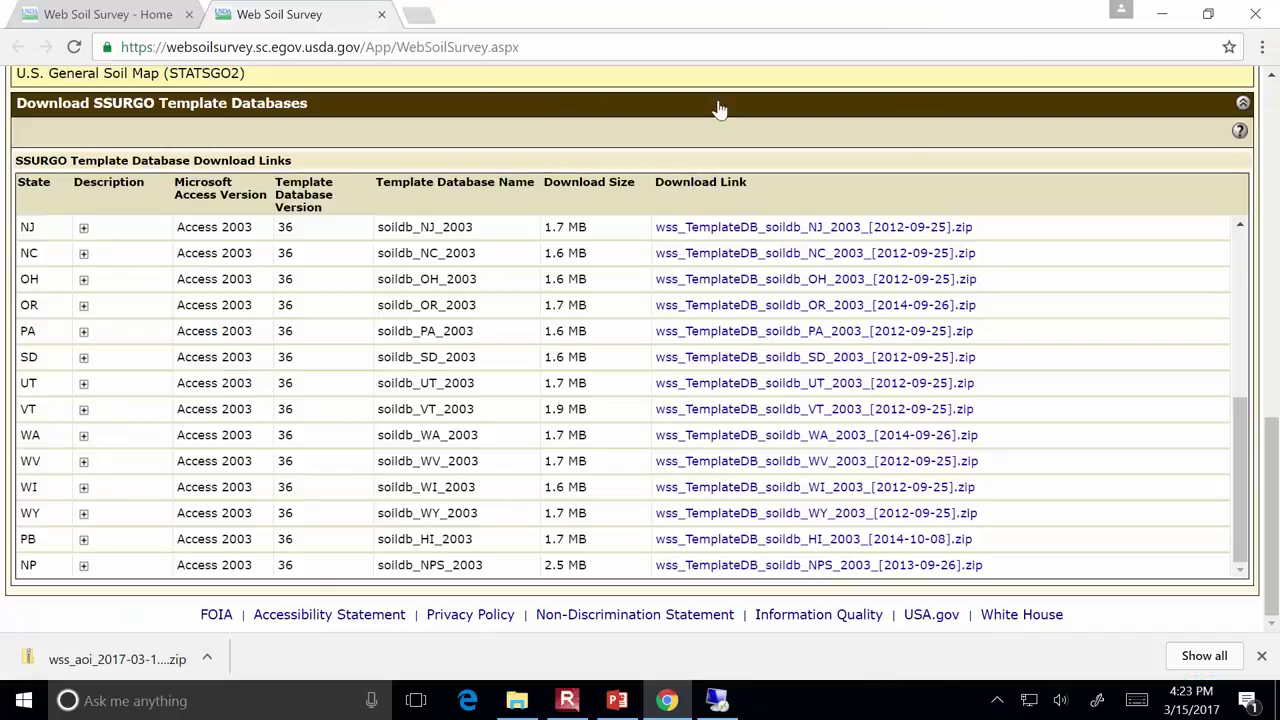
click(617, 700)
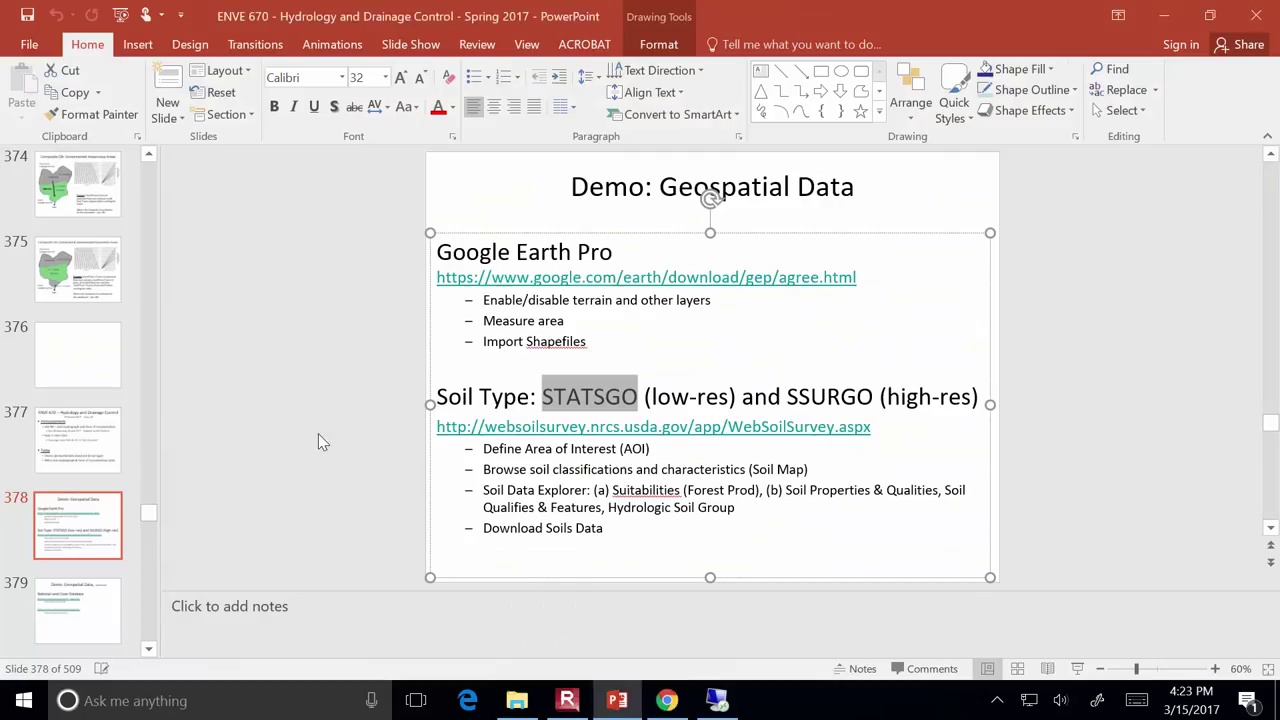
click(92, 614)
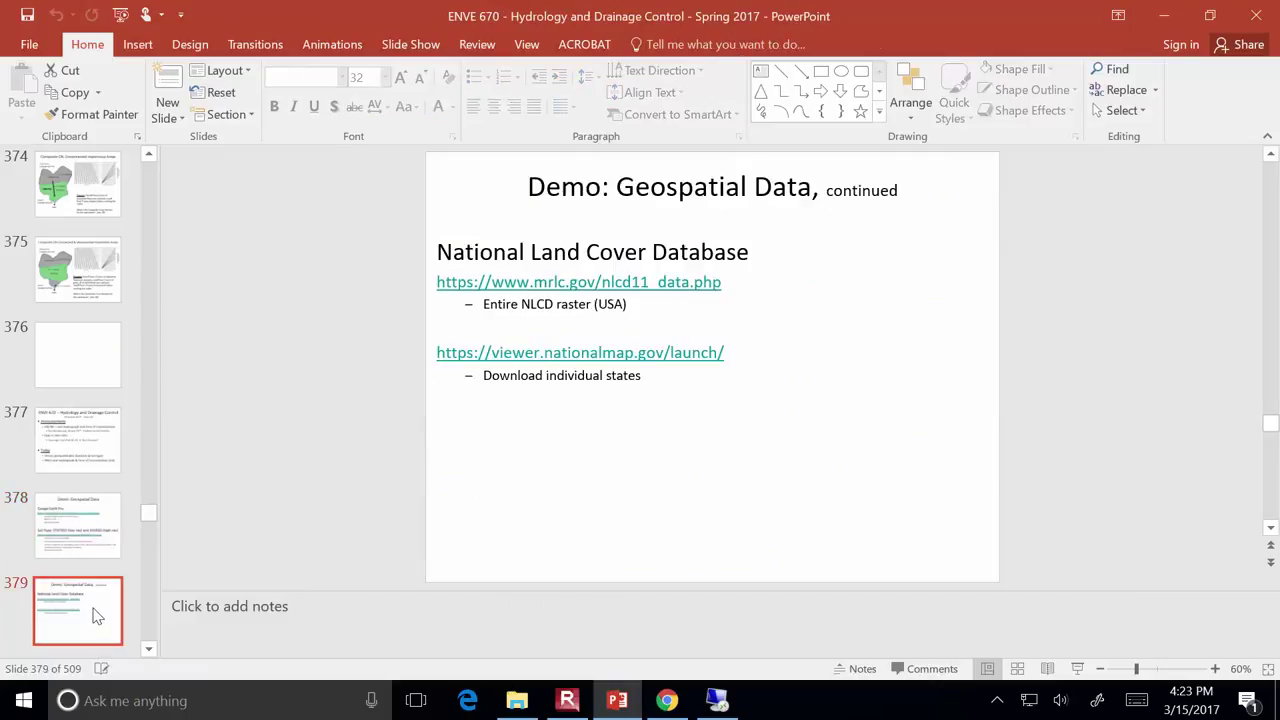
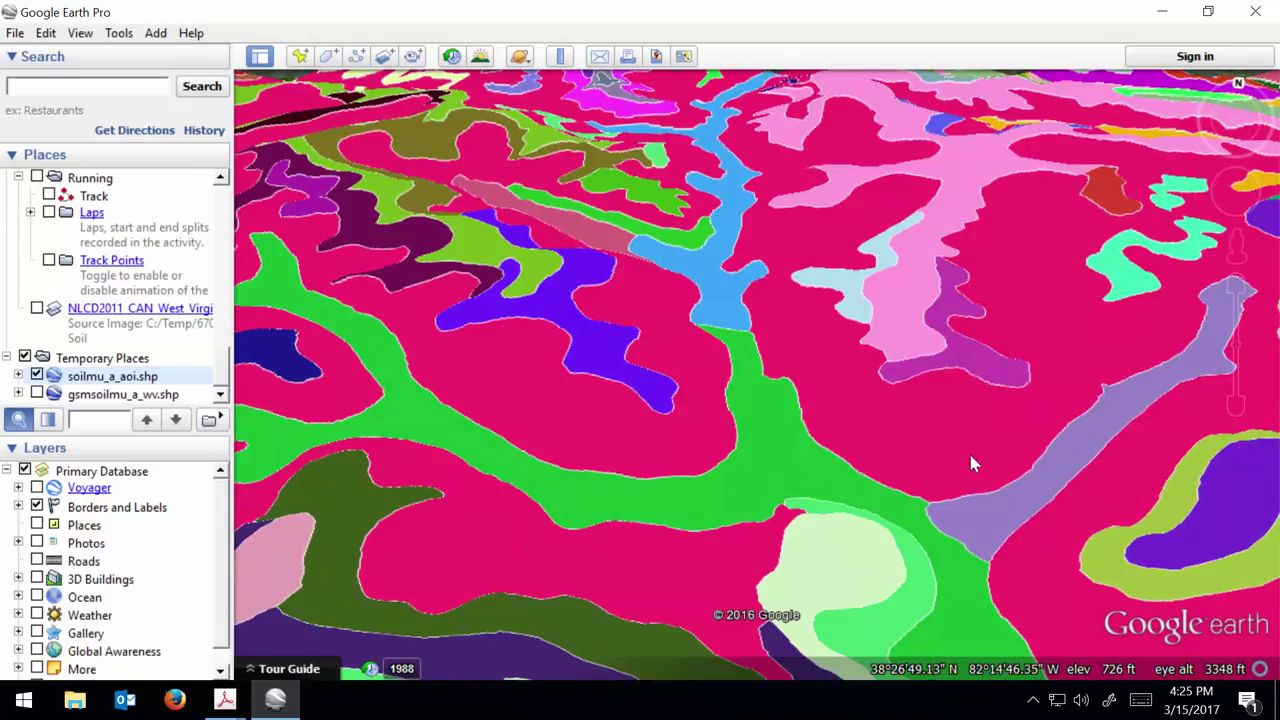
Copy the viewer.nationalmap.gov/launch link from the National Land Cover Database slide in PowerPoint
scroll(972, 463, down, 5)
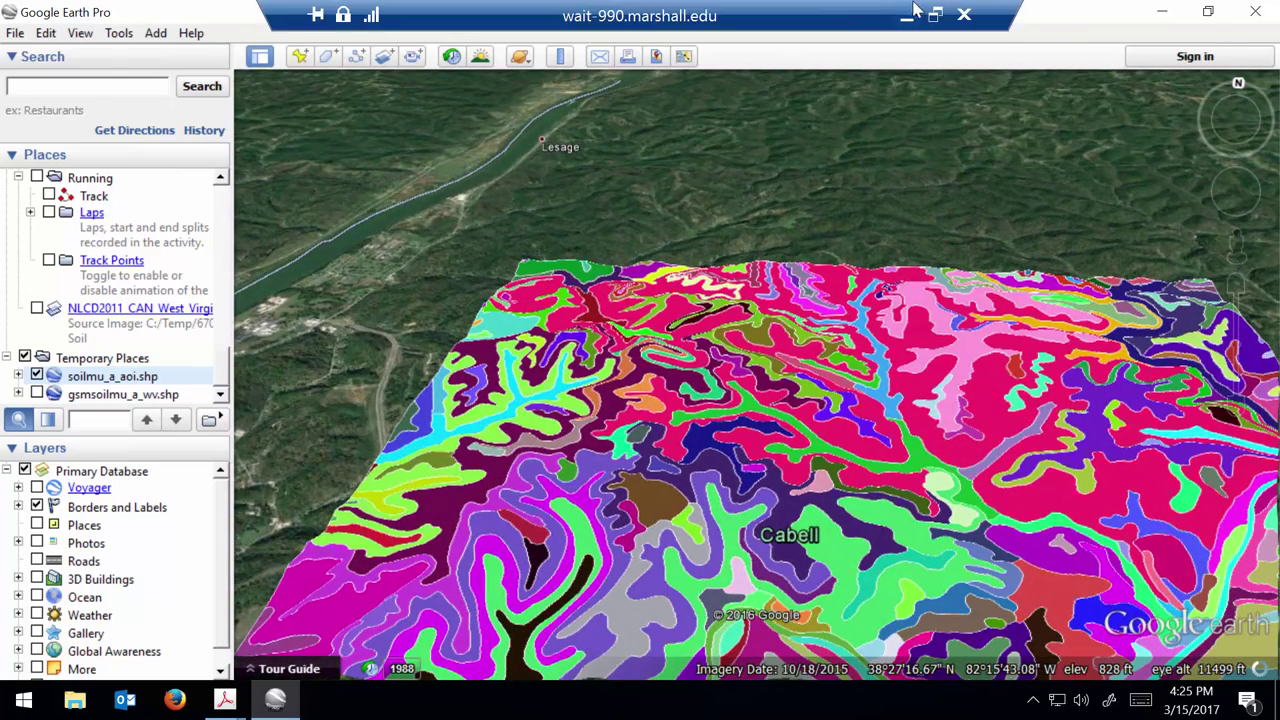
click(907, 14)
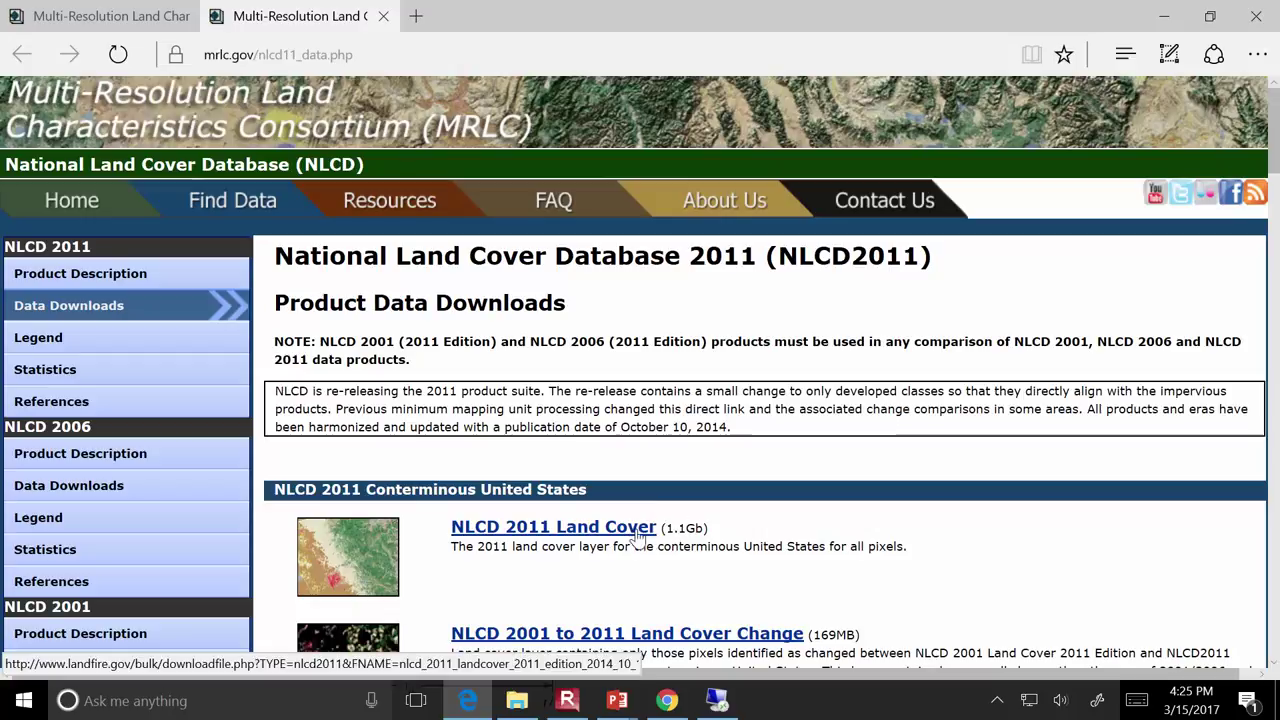
mouse_move(614, 705)
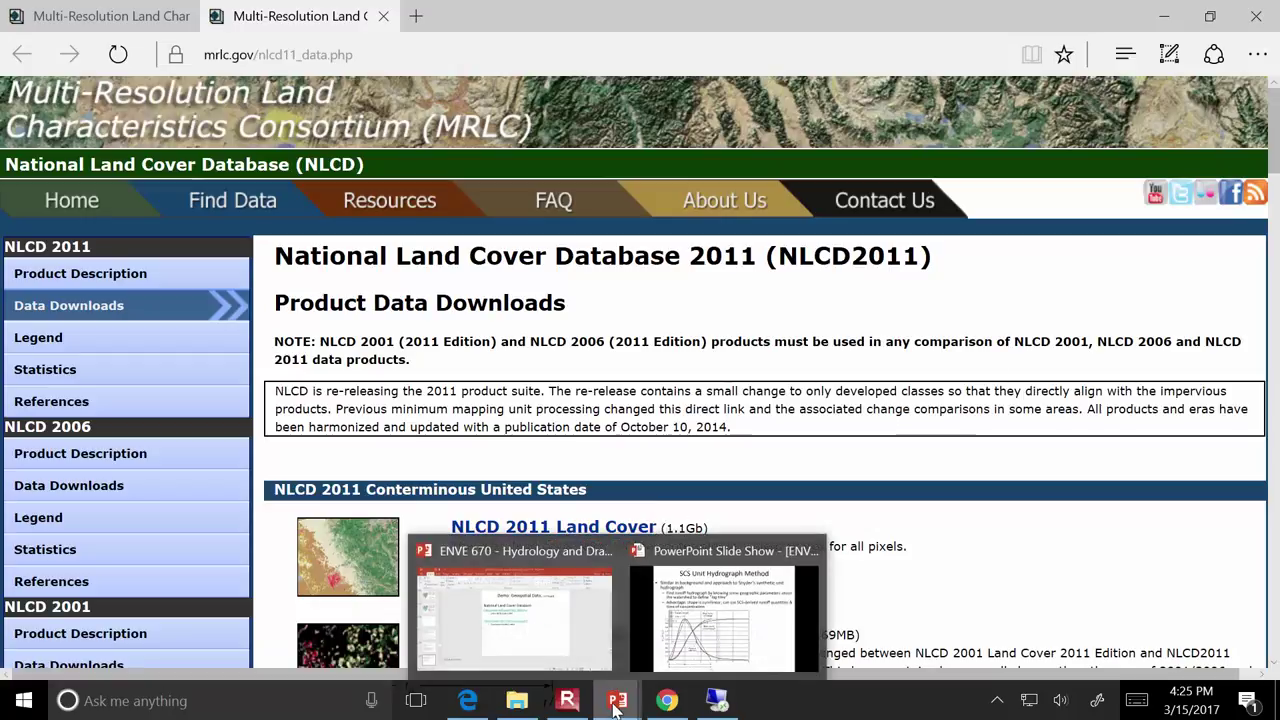
click(575, 660)
drag(731, 352, 429, 358)
key(ctrl+c)
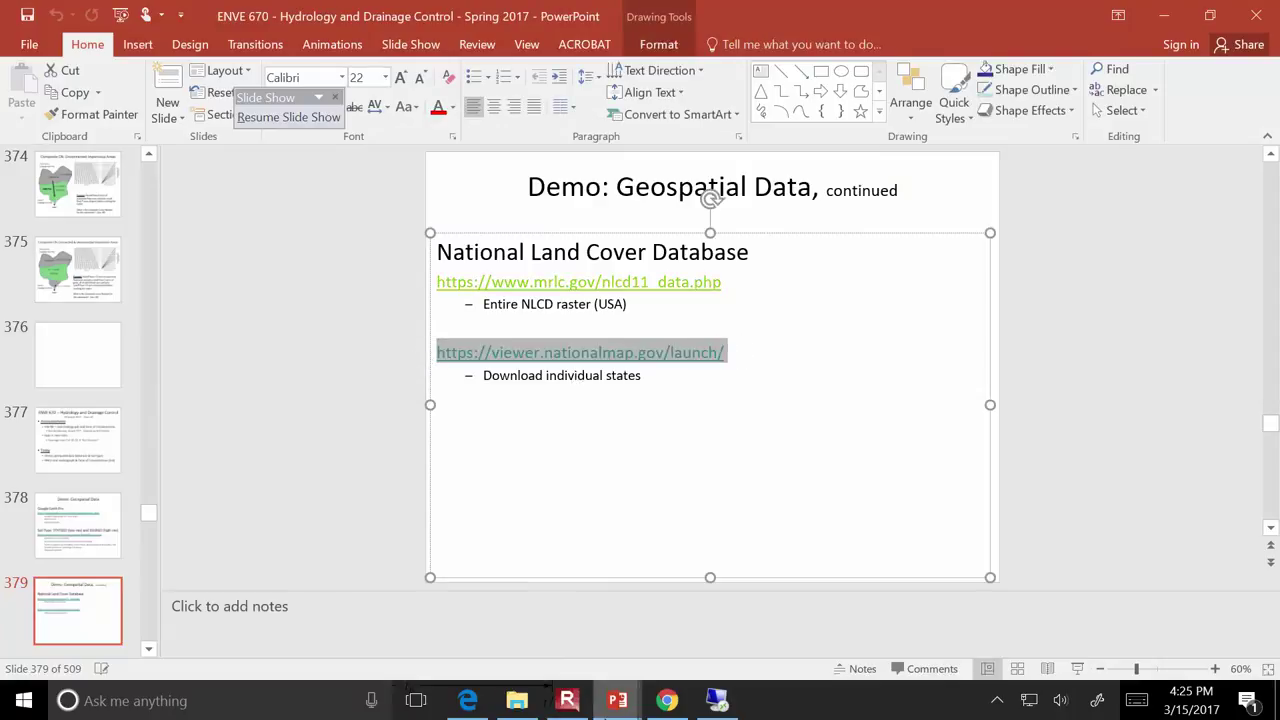
click(667, 700)
click(429, 42)
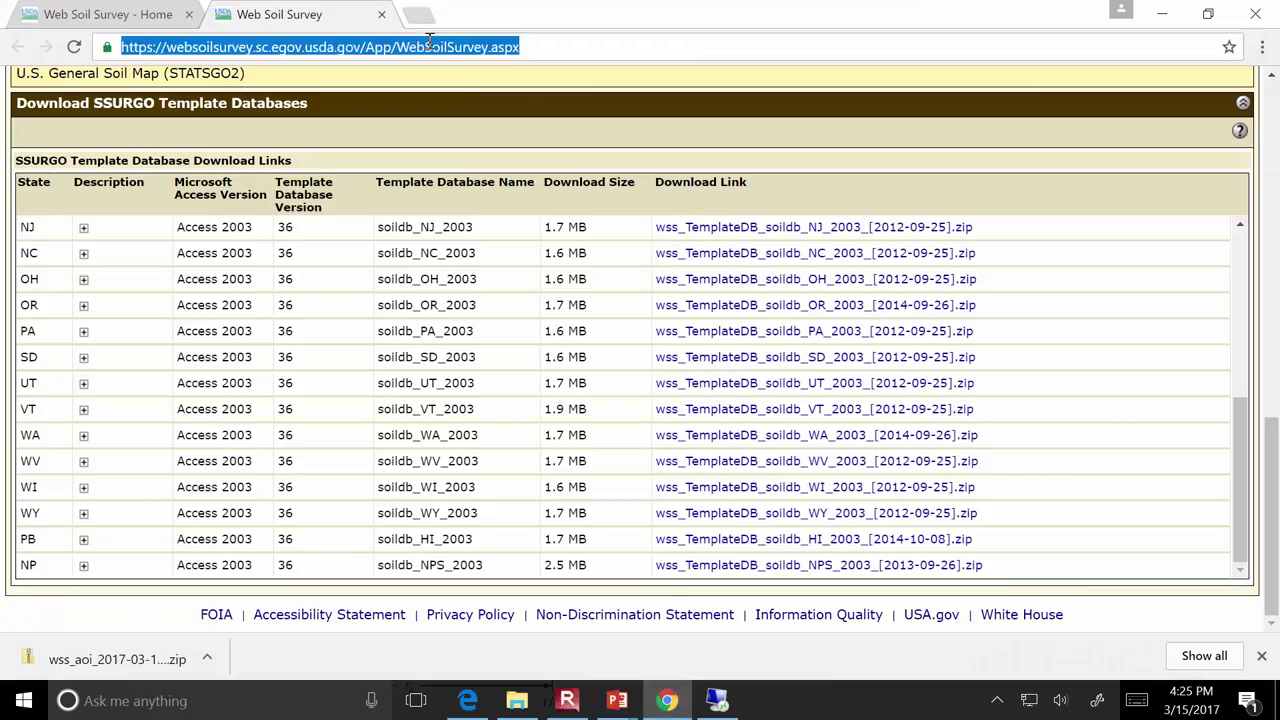
key(ctrl+v)
key(Return)
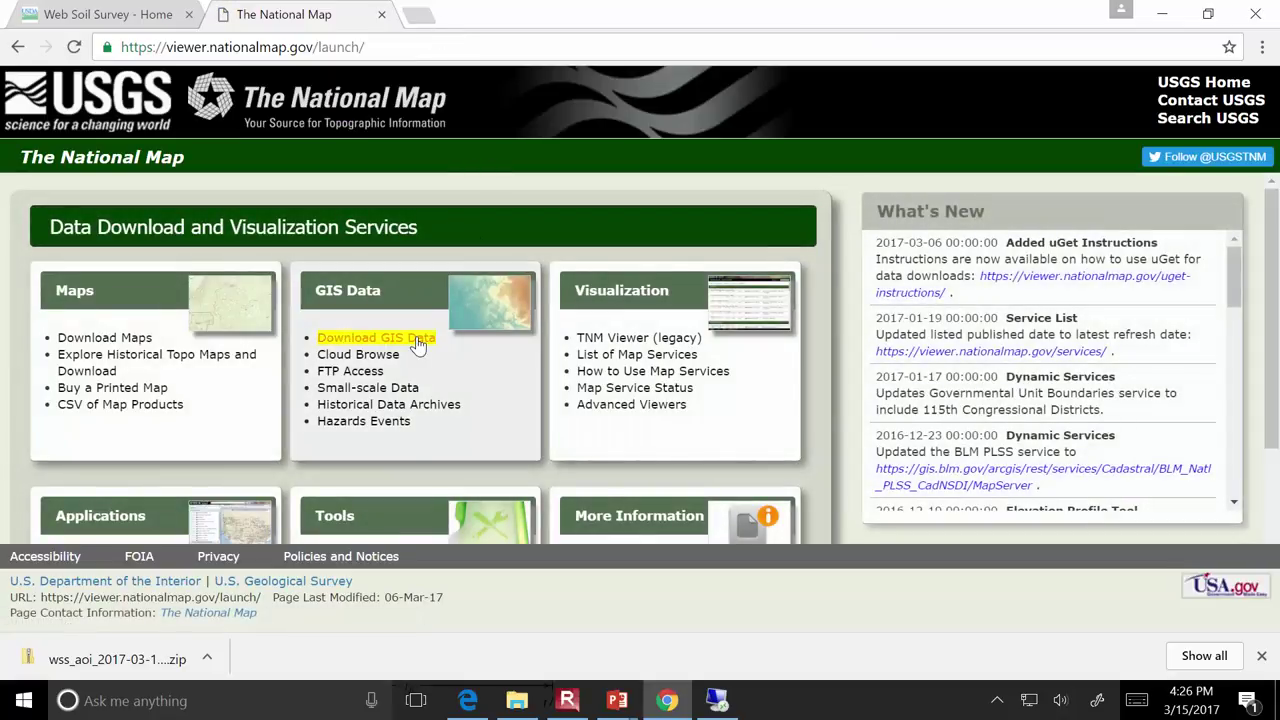
click(418, 341)
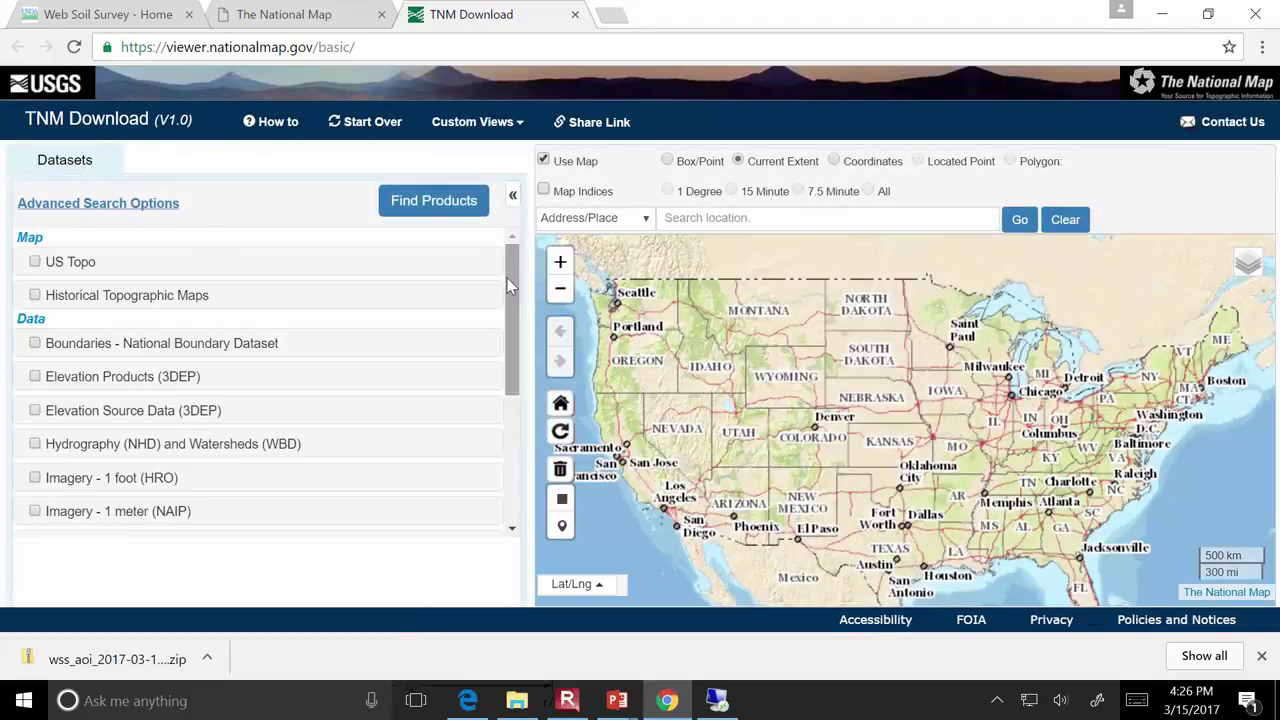
Select the National Land Cover Database (NLCD) dataset and find its 2011 products with a 3 x 3 degree extent
drag(510, 304, 516, 400)
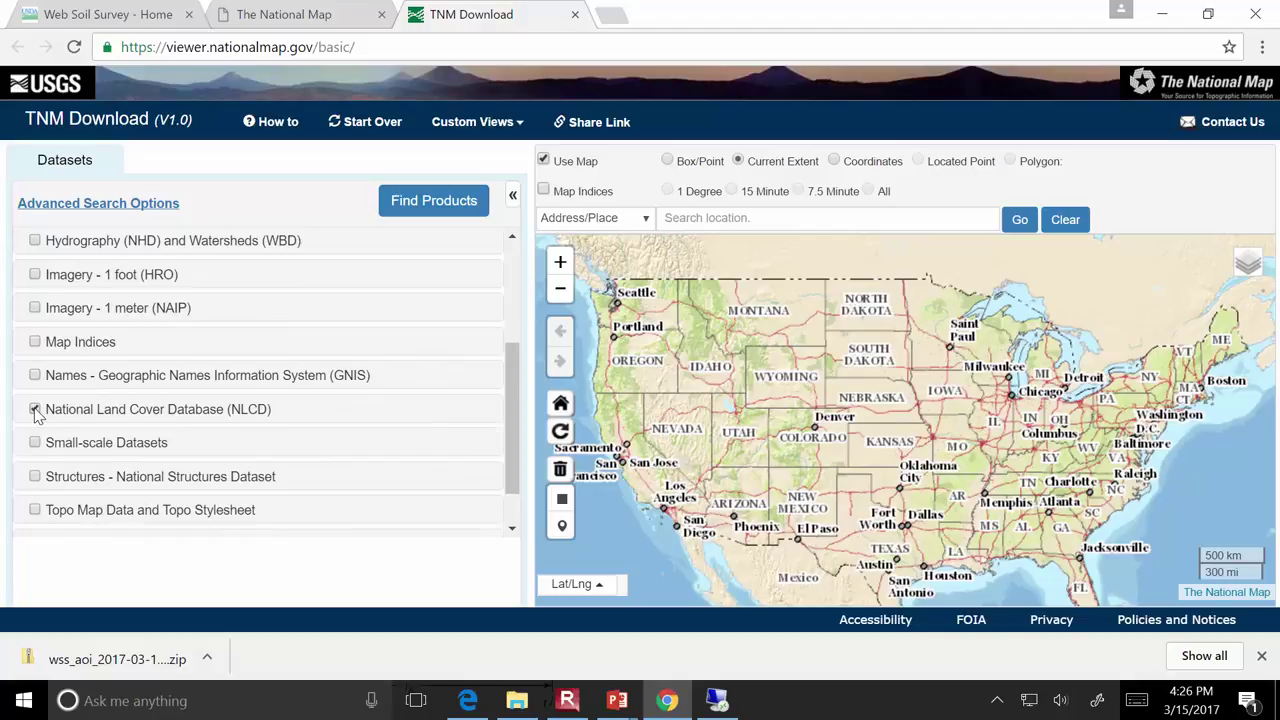
drag(508, 367, 512, 297)
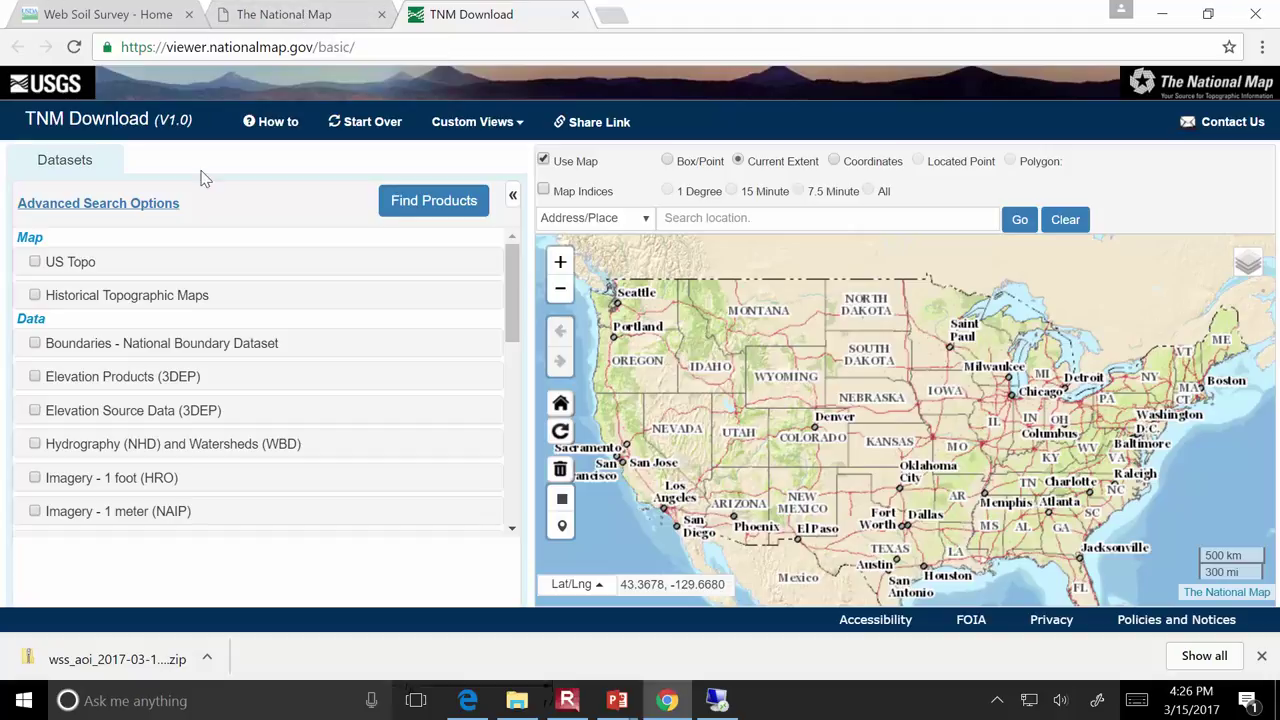
drag(511, 288, 511, 340)
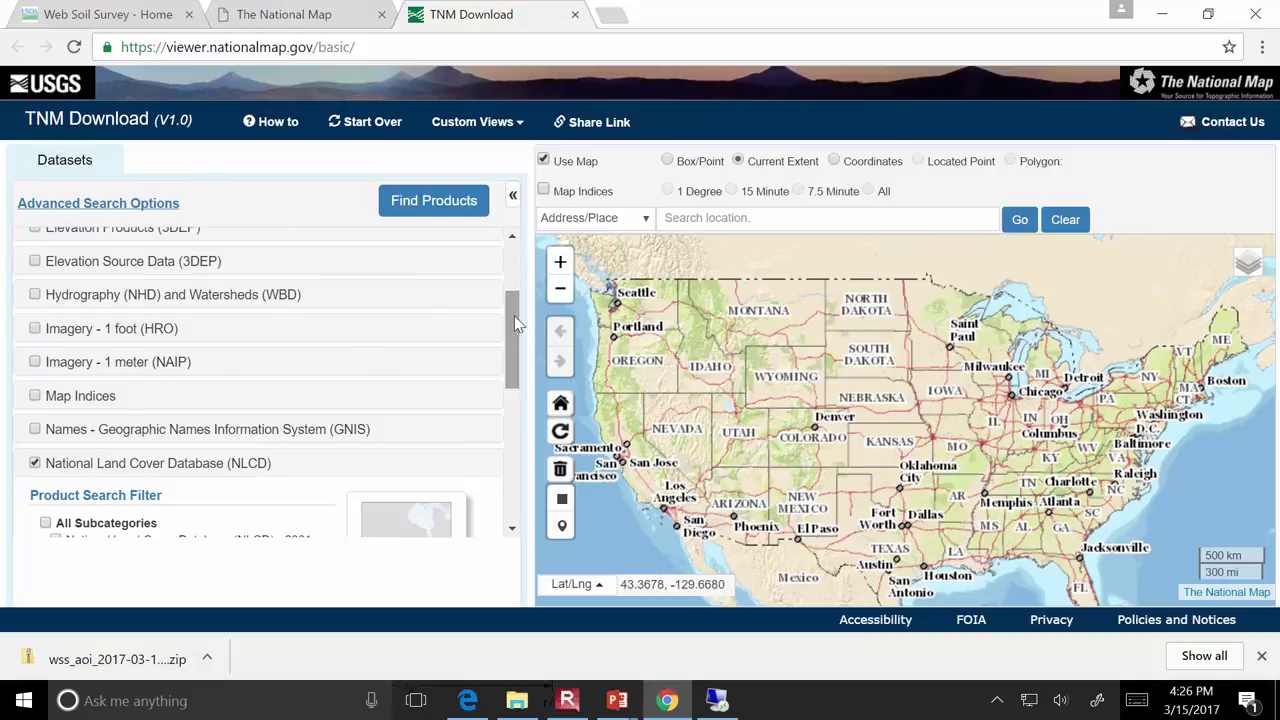
drag(511, 321, 514, 403)
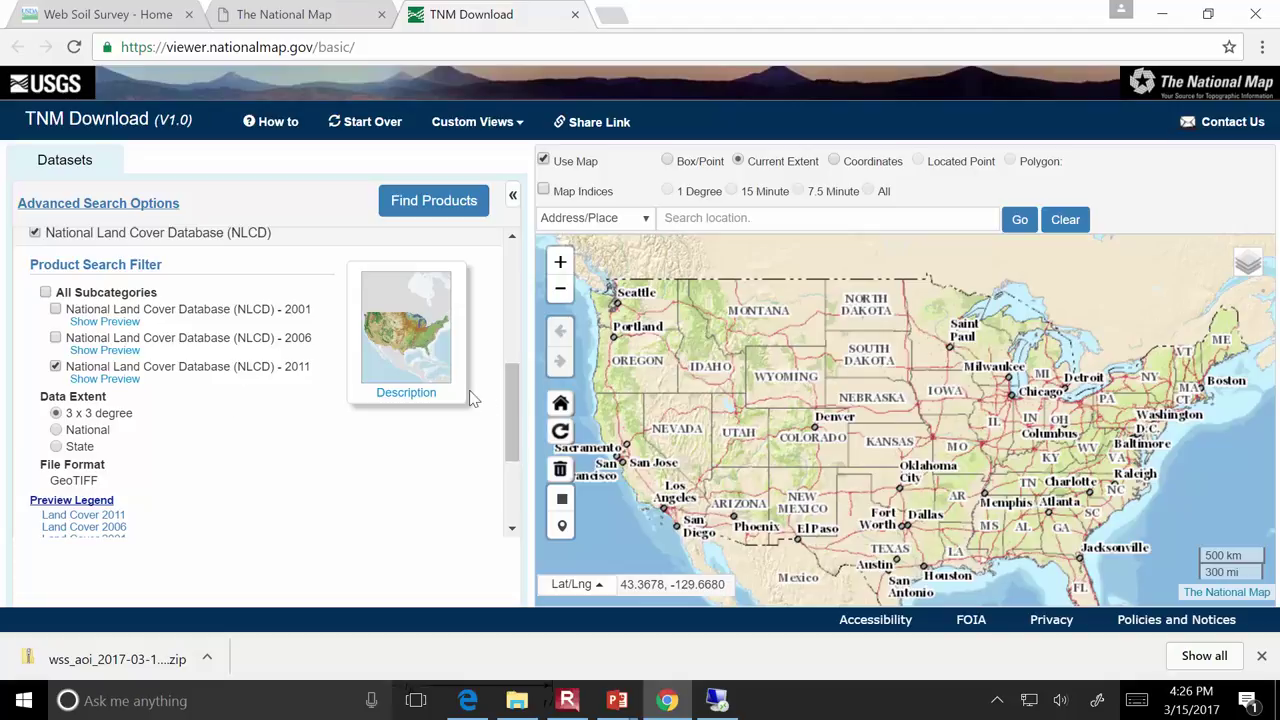
mouse_move(503, 390)
mouse_down()
mouse_move(506, 457)
mouse_move(511, 372)
mouse_up()
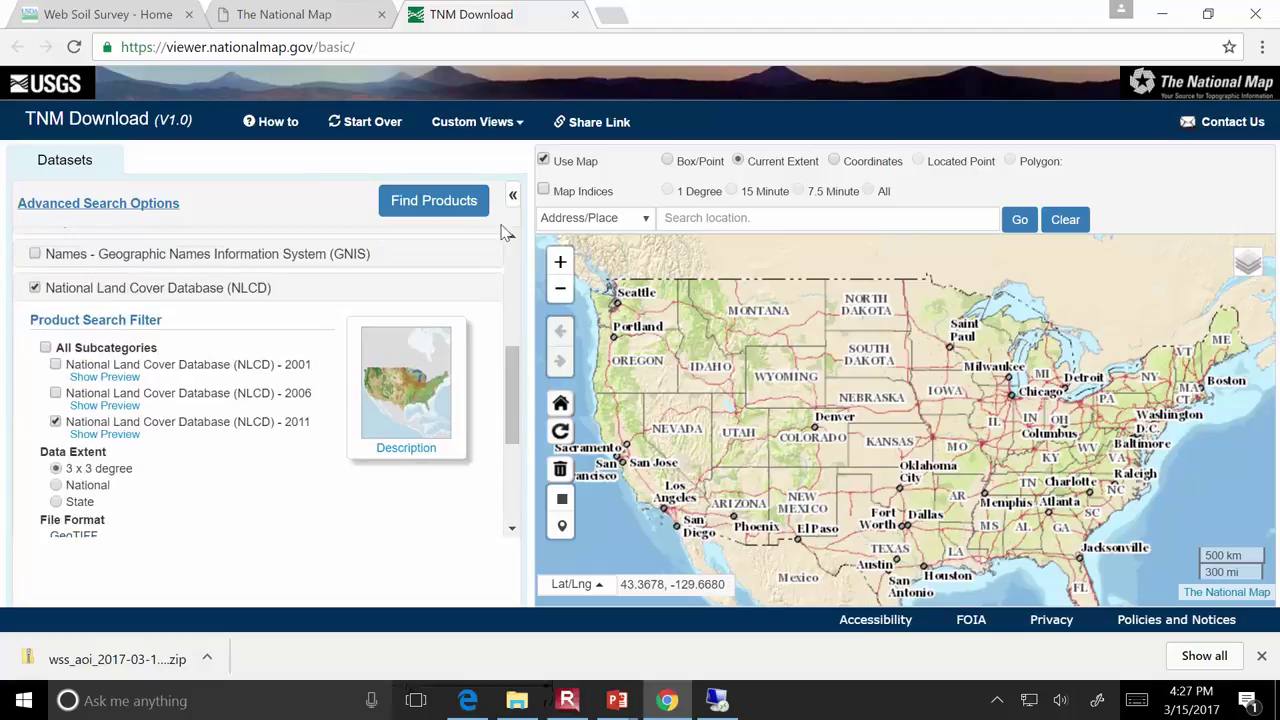
click(460, 201)
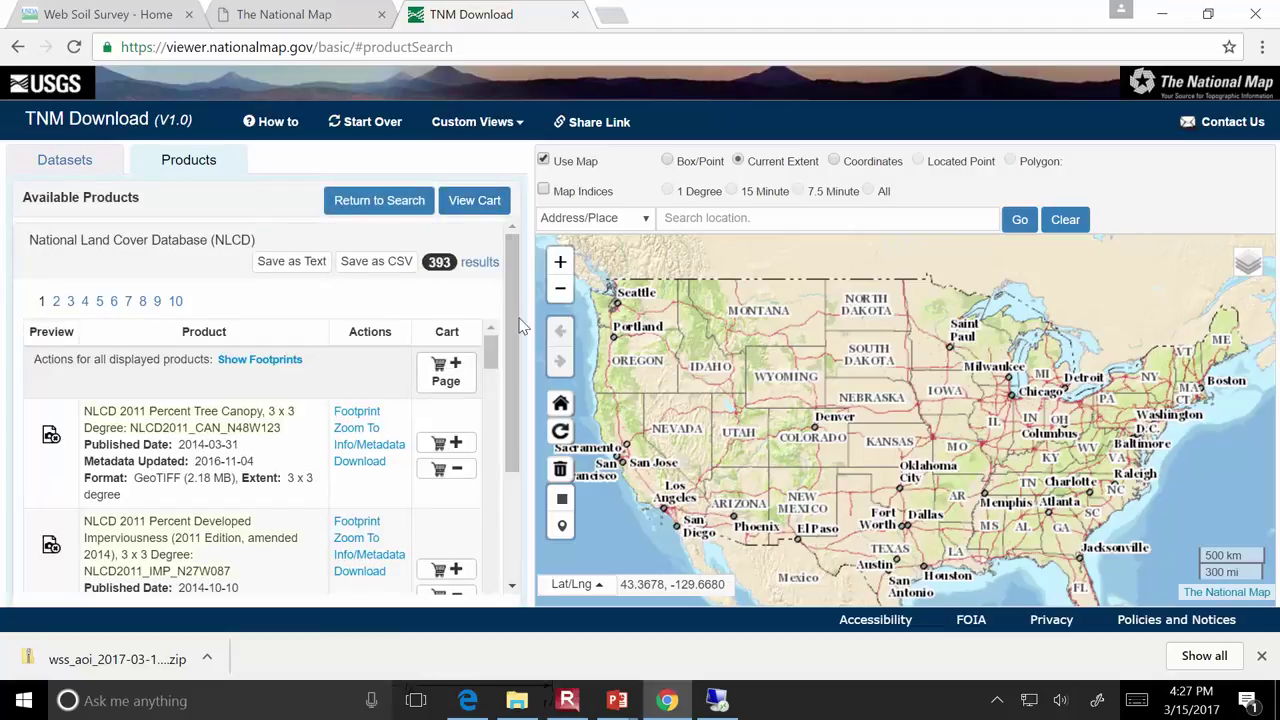
Zoom the download map in to the area around Huntington and Cabell County, West Virginia
drag(511, 330, 512, 412)
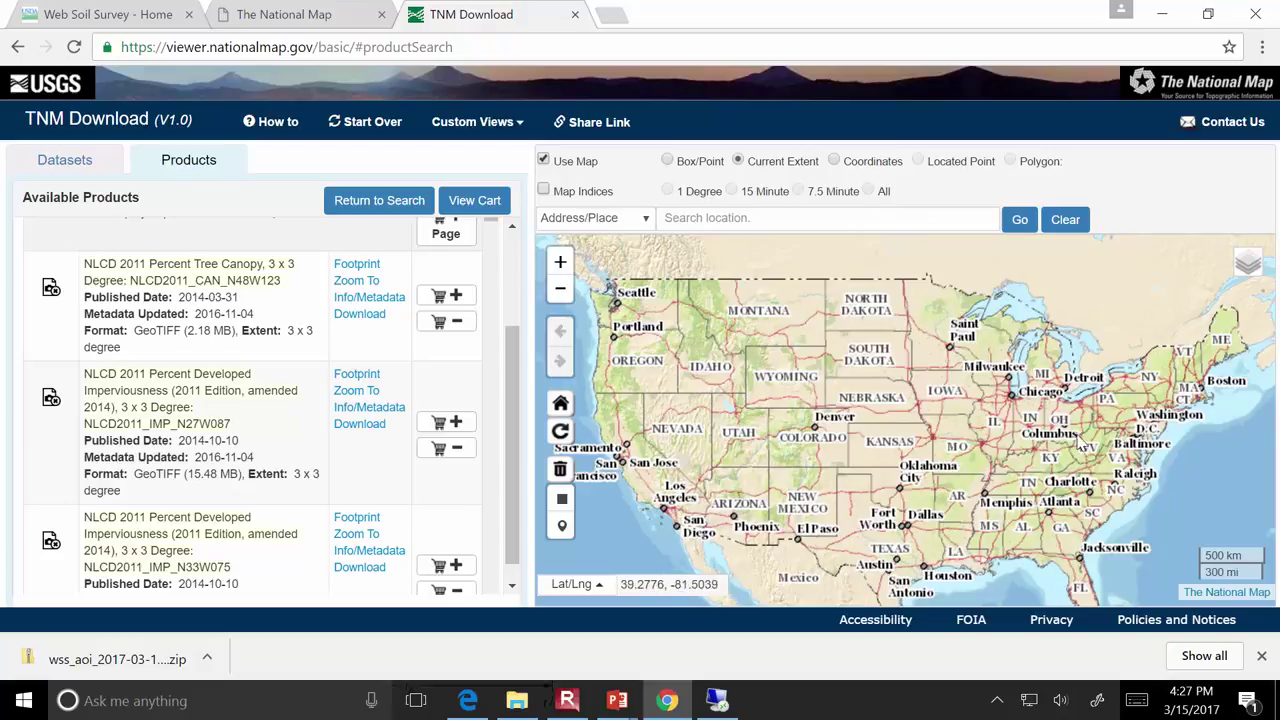
scroll(1068, 455, up, 4)
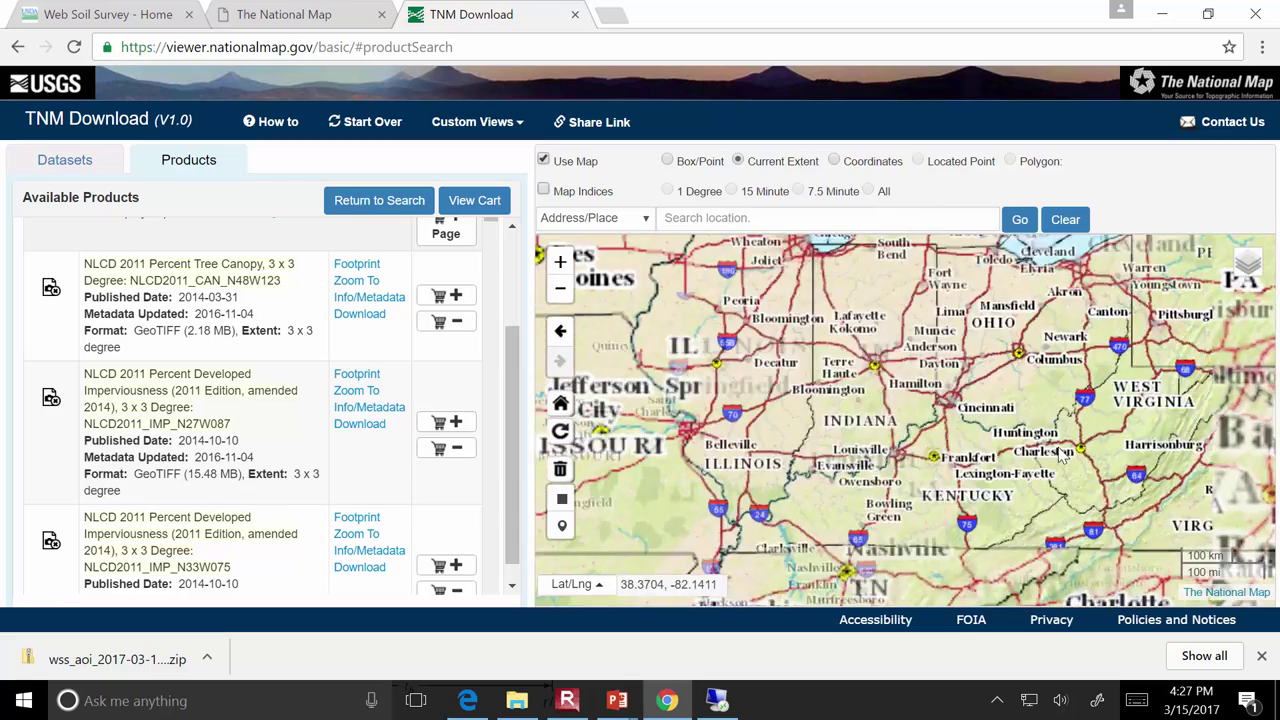
scroll(1062, 455, up, 2)
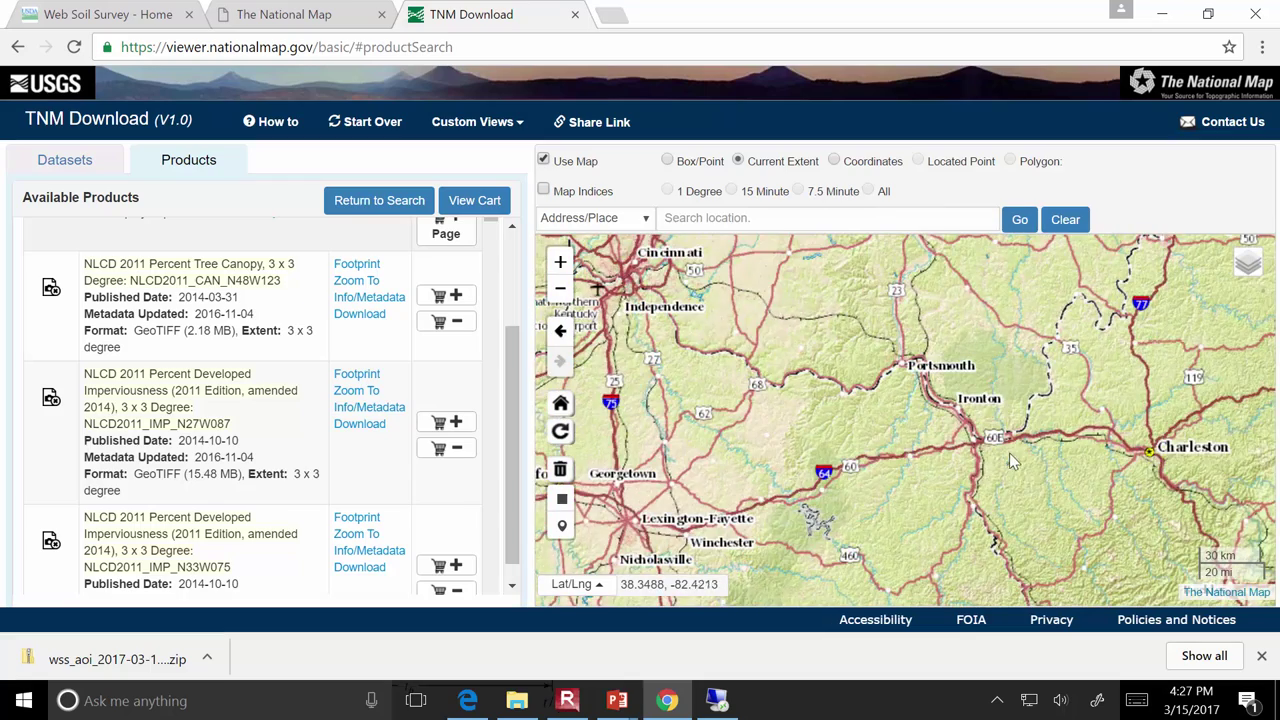
scroll(1009, 453, up, 1)
scroll(1018, 457, up, 2)
drag(1145, 472, 983, 388)
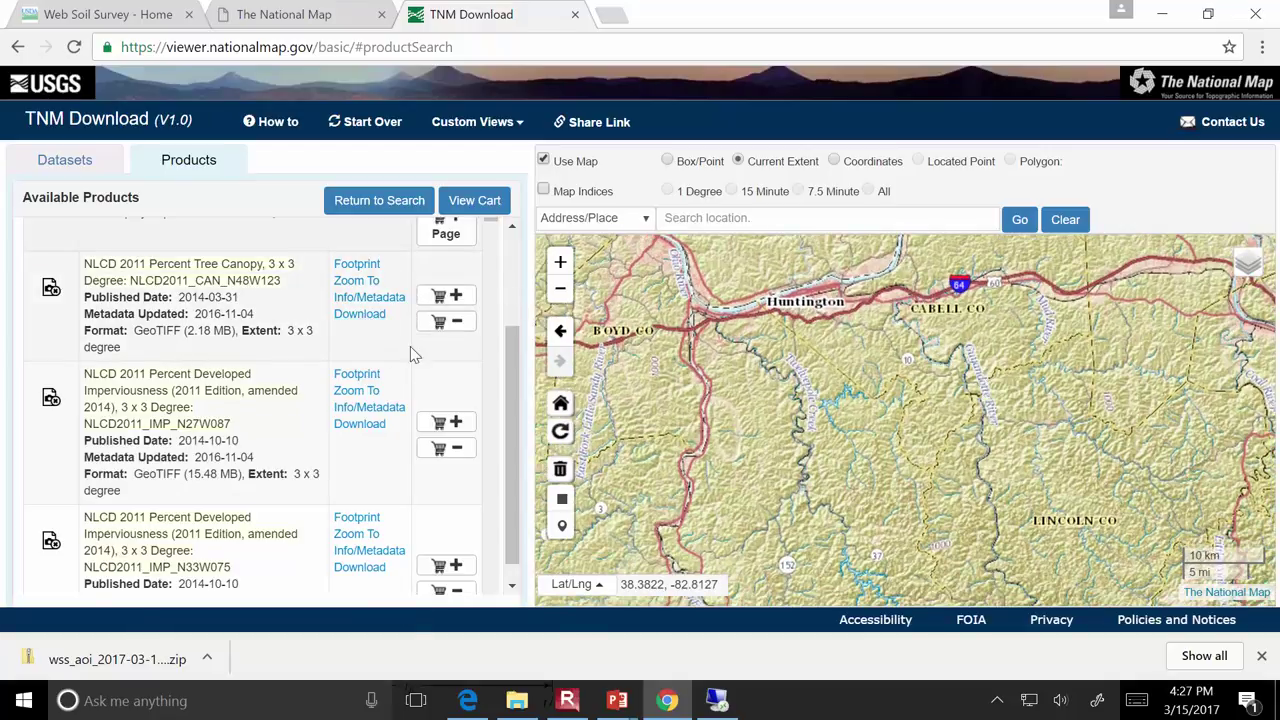
Browse the first page of available NLCD 2011 products and their tile names
drag(514, 355, 511, 397)
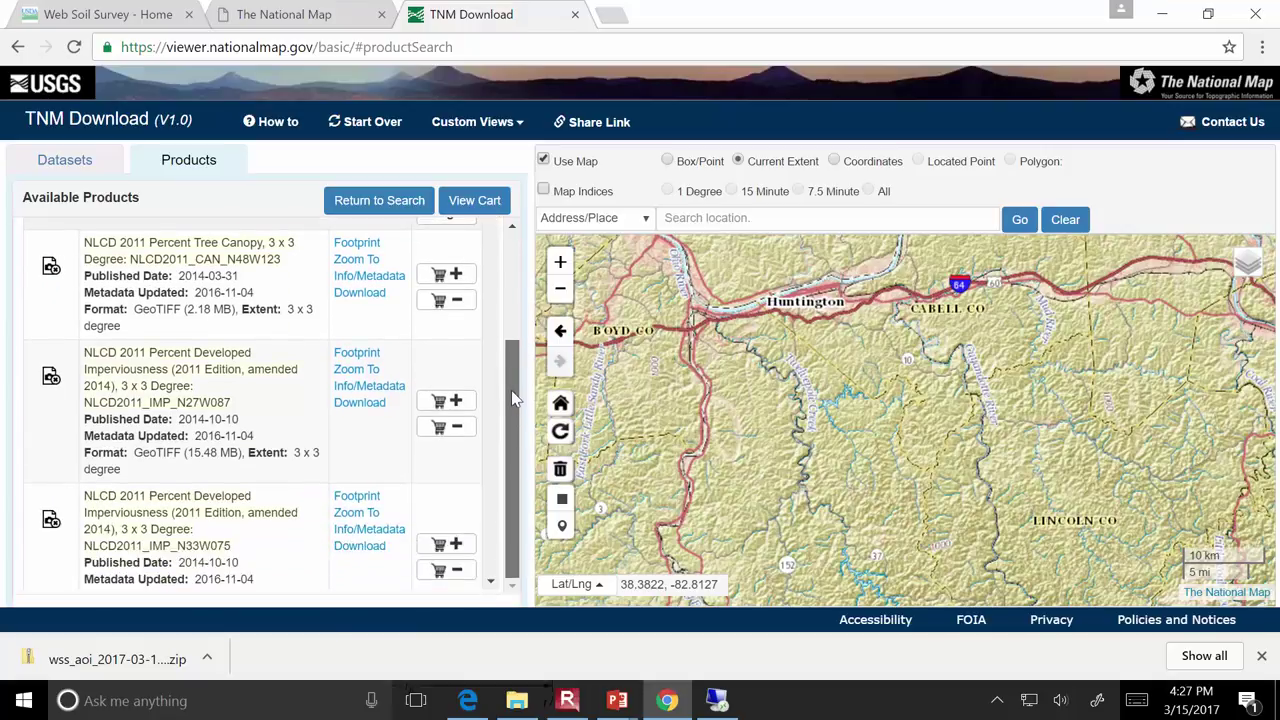
scroll(484, 392, up, 2)
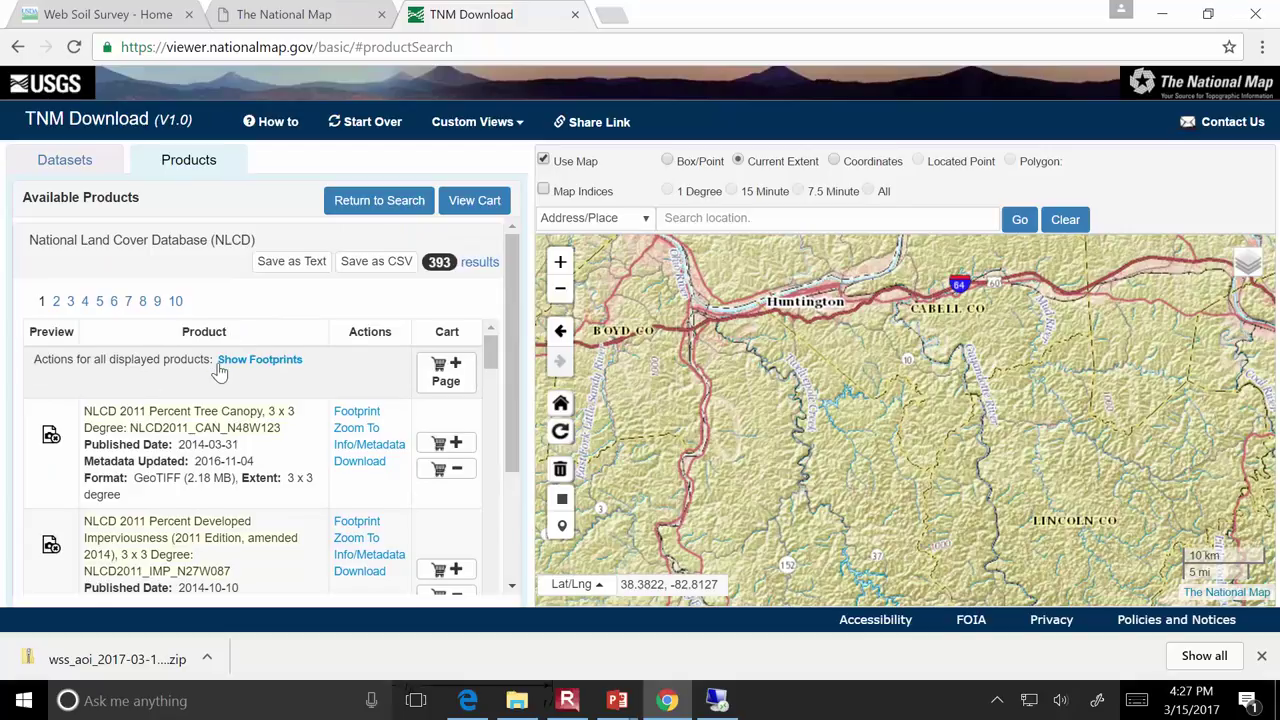
scroll(220, 370, down, 3)
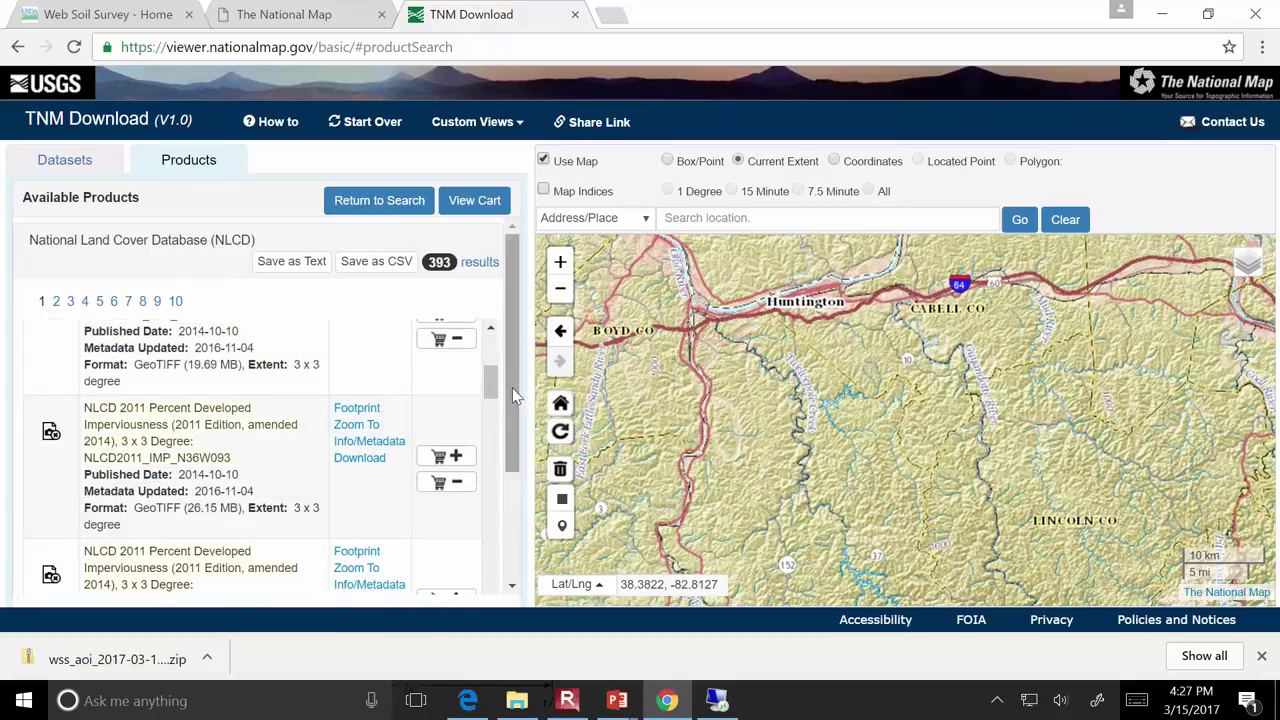
drag(496, 380, 494, 451)
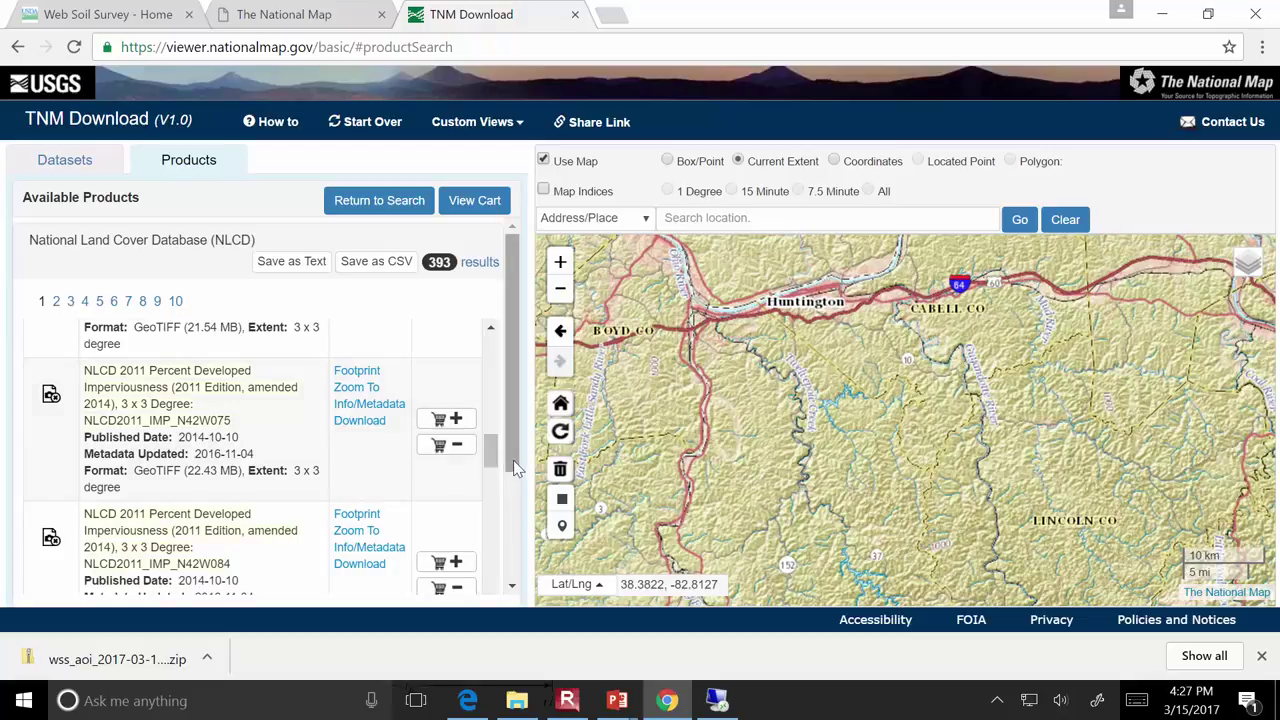
drag(489, 449, 497, 490)
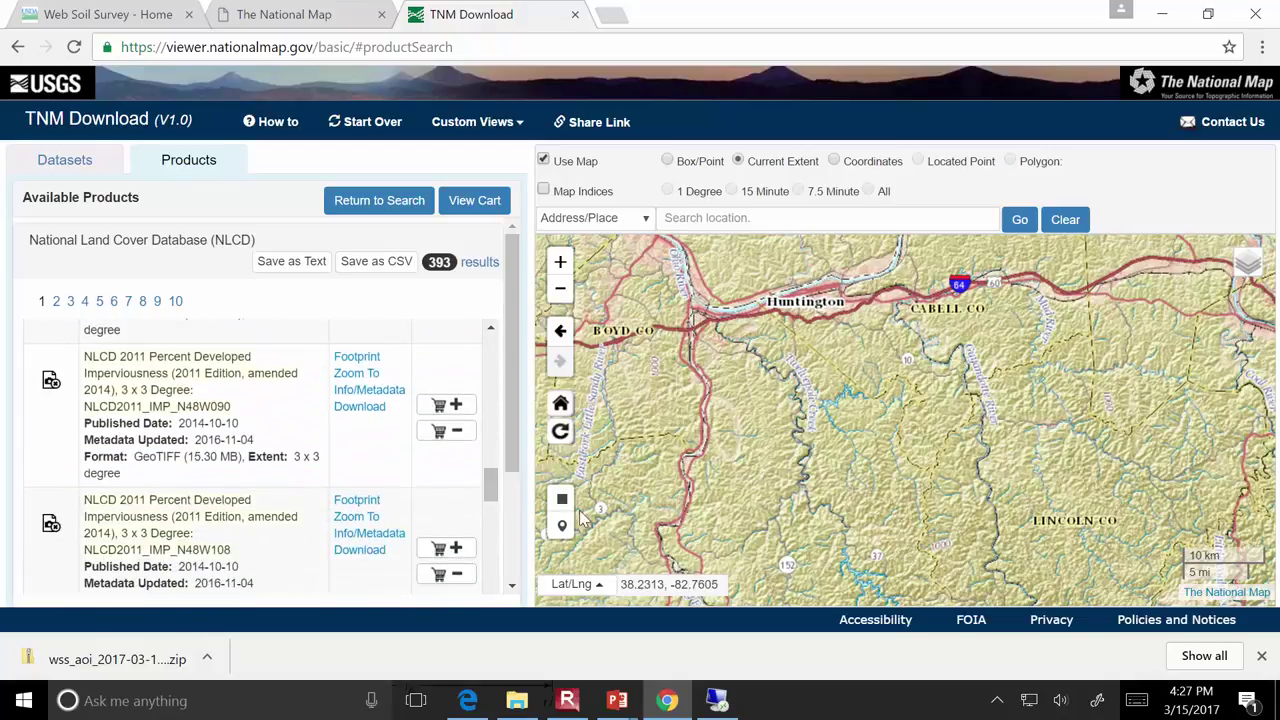
Switch to the remote desktop session and open C:\Temp\670 Soil Demo\NLCD2011_CAN_West_Virginia in File Explorer
click(717, 700)
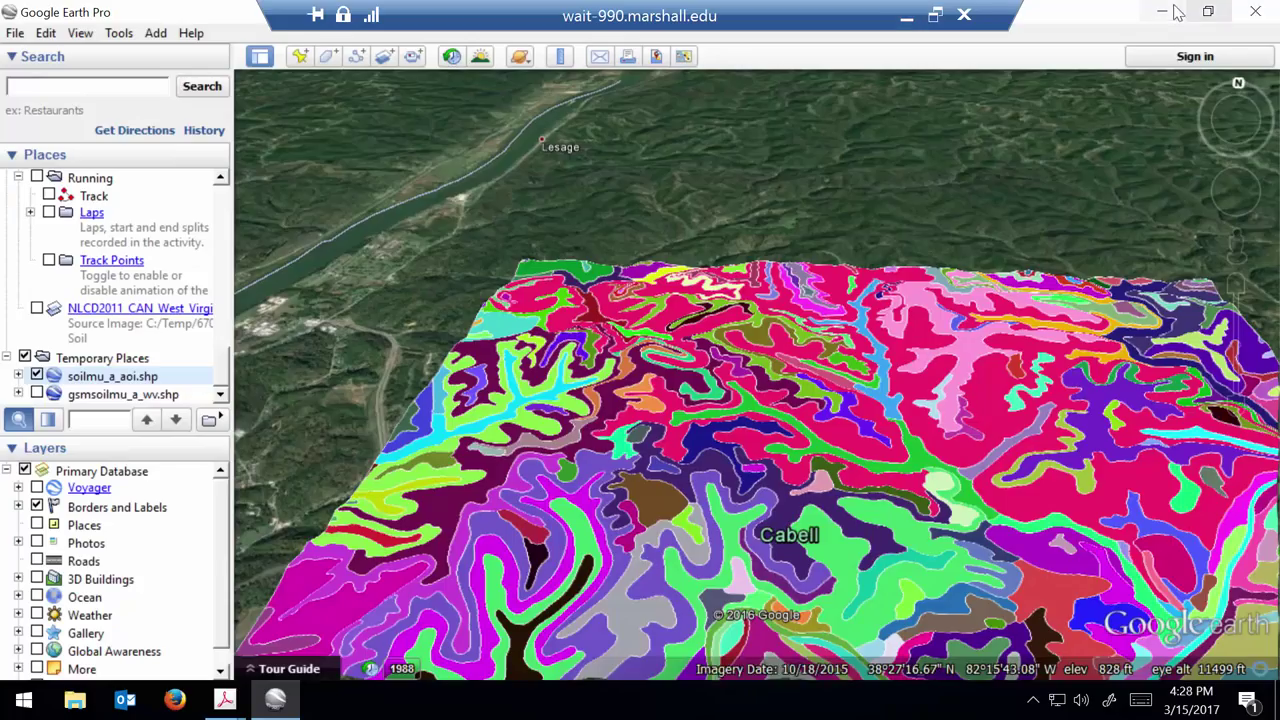
key(super+d)
click(75, 699)
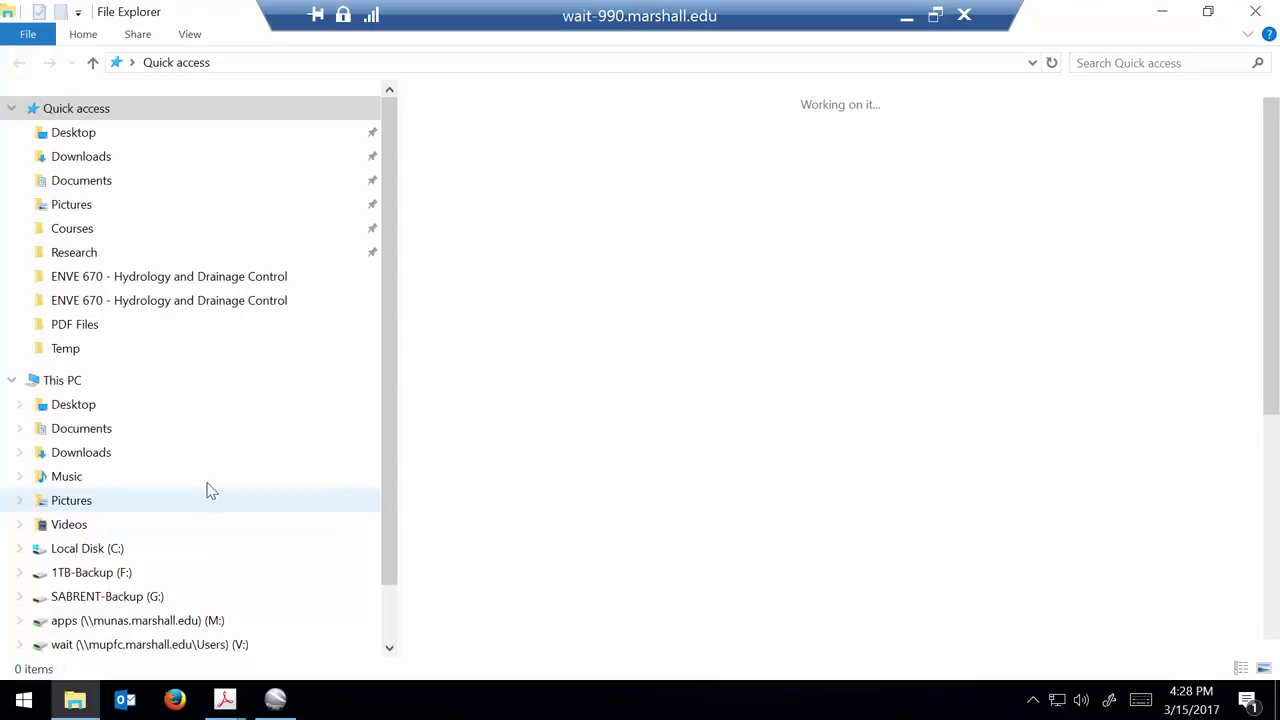
click(100, 548)
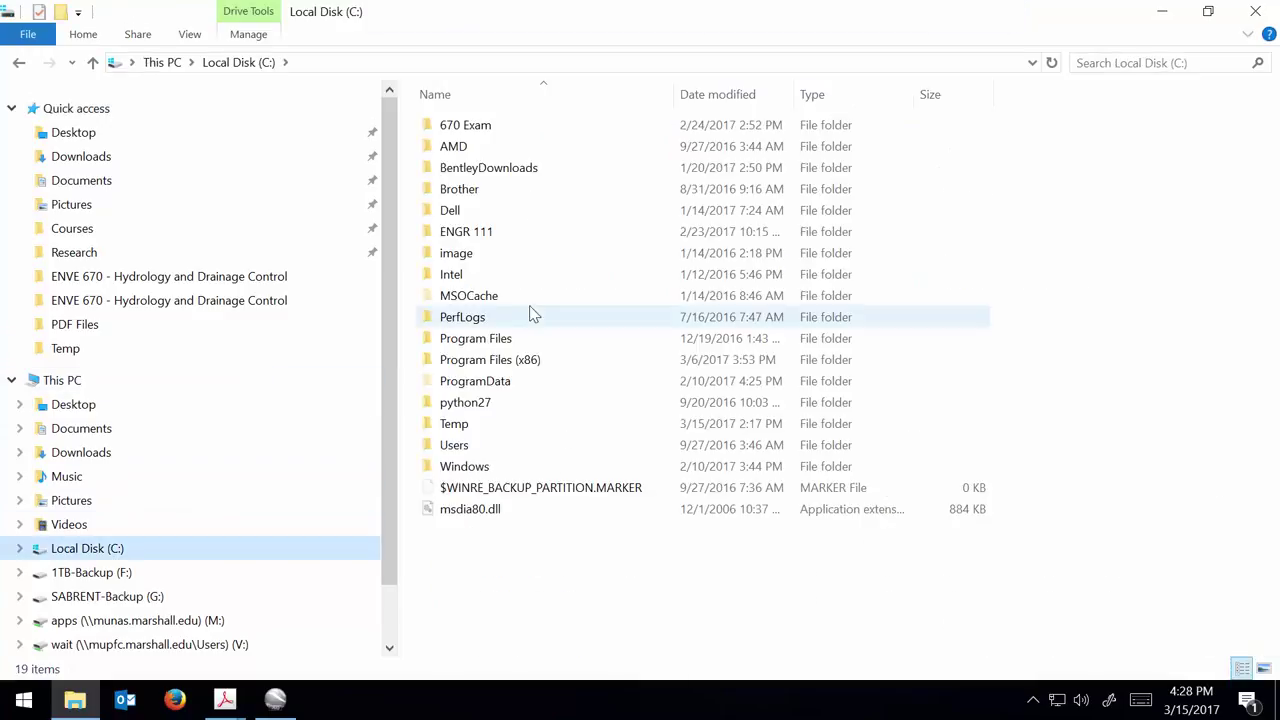
double_click(487, 425)
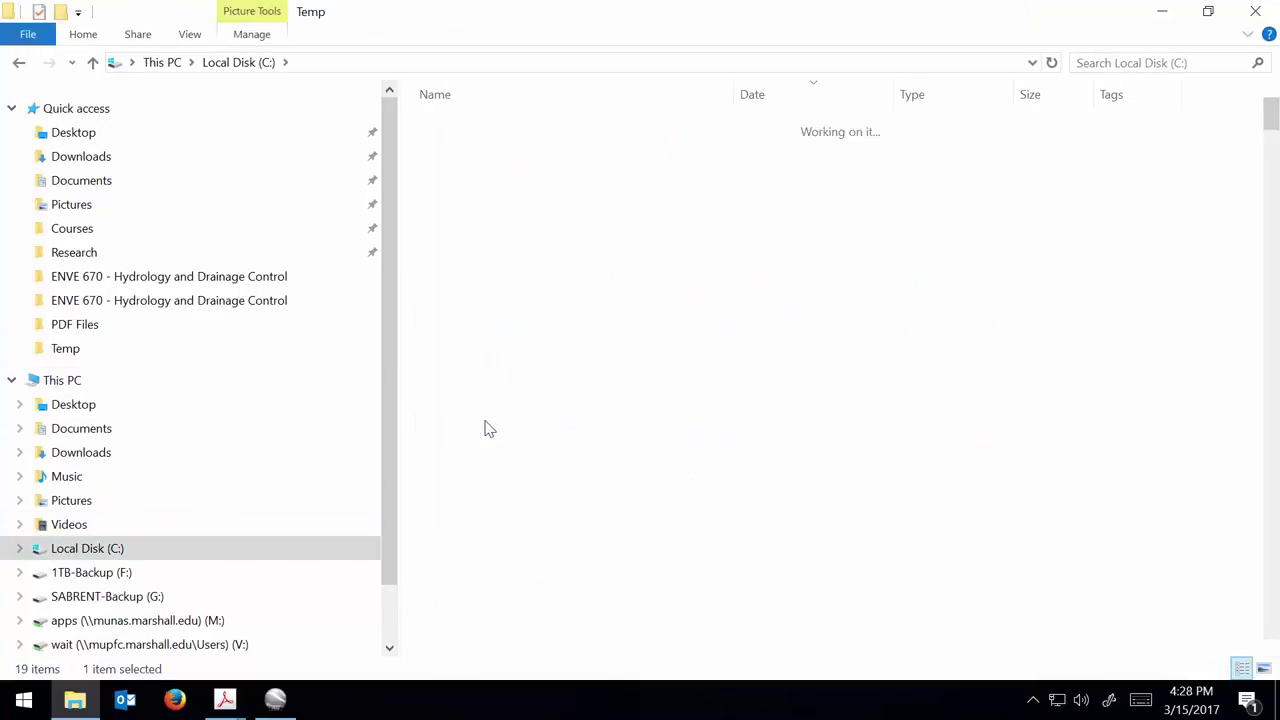
click(529, 100)
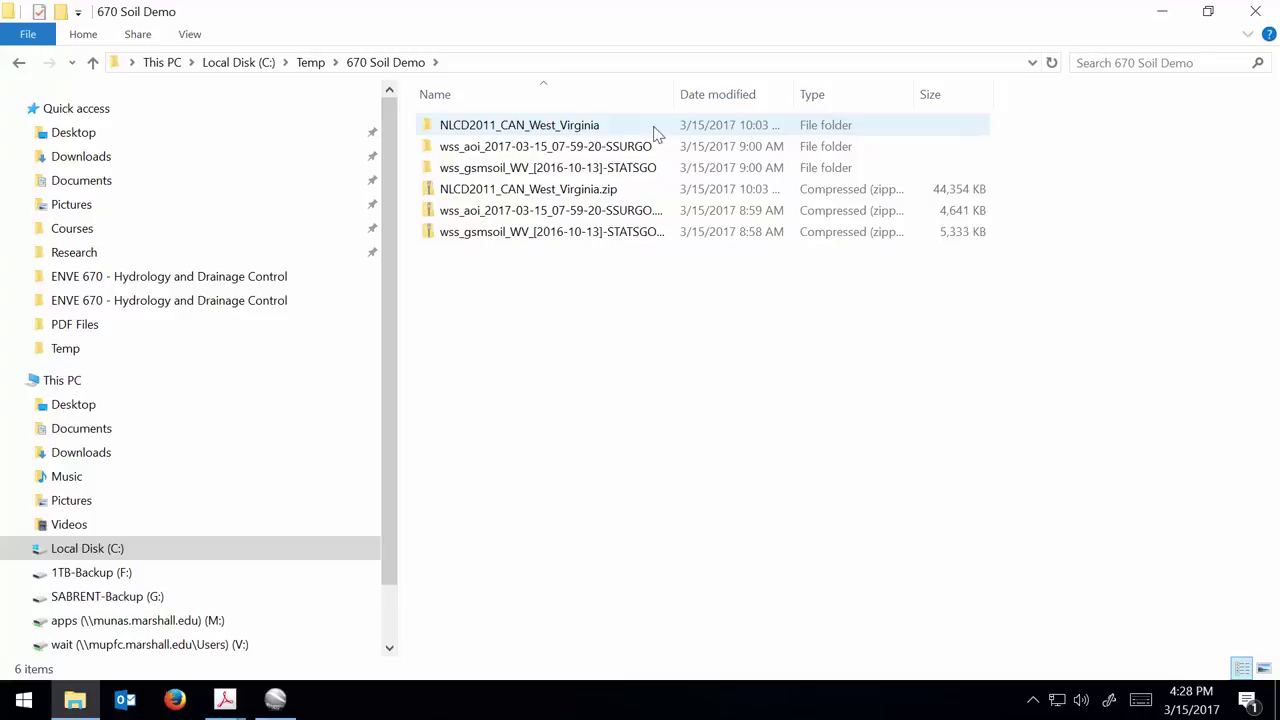
double_click(580, 134)
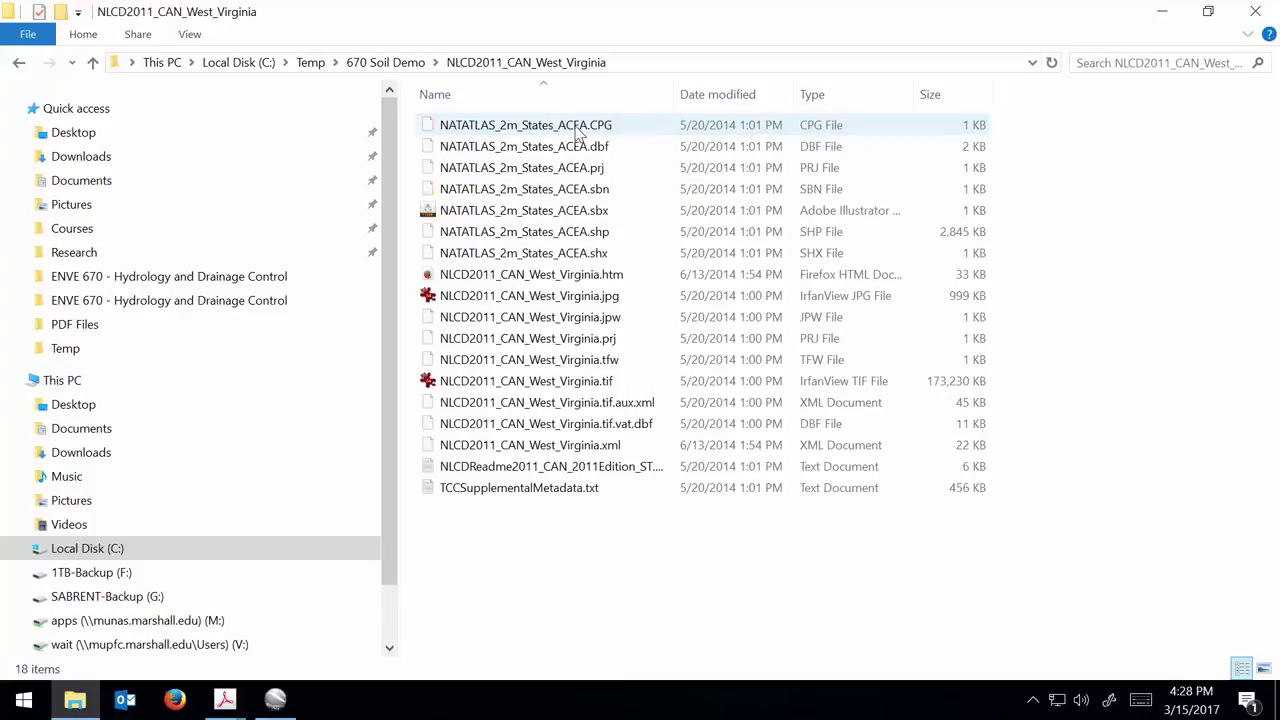
Examine the NLCD2011_CAN_West_Virginia JPG and TIF files and the size of the source zip, ending back in the extracted folder
click(596, 302)
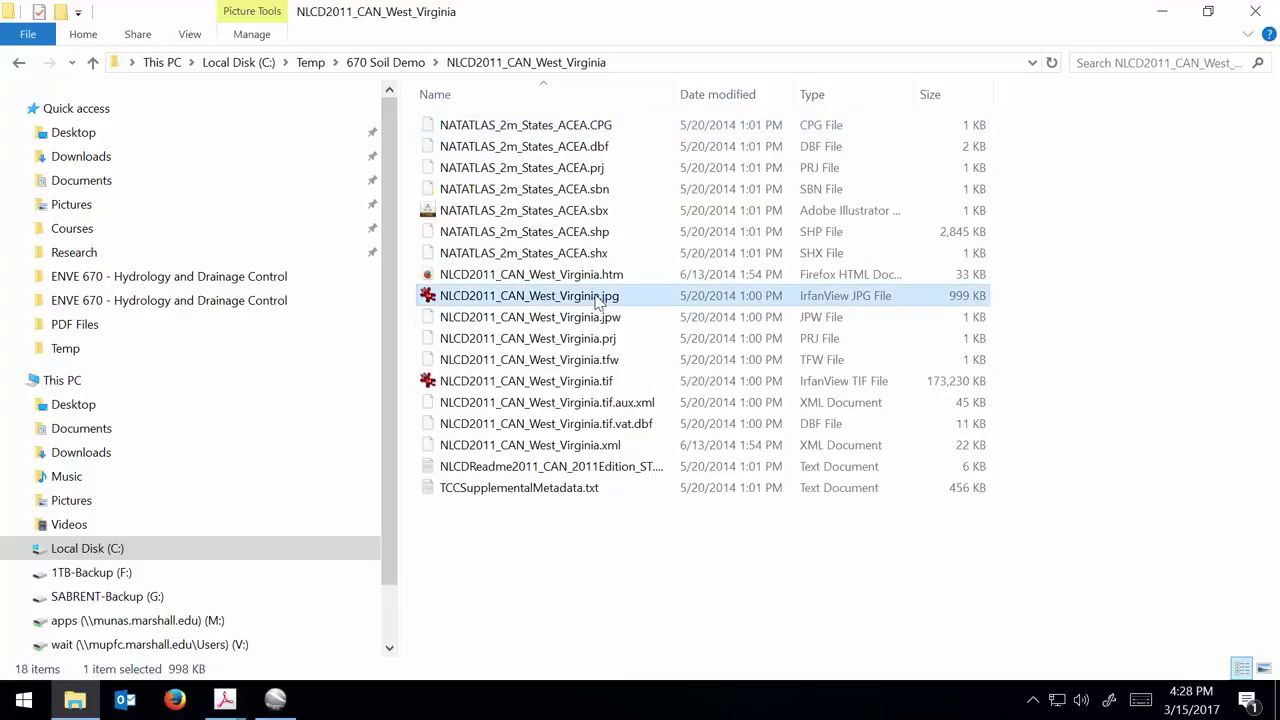
click(597, 386)
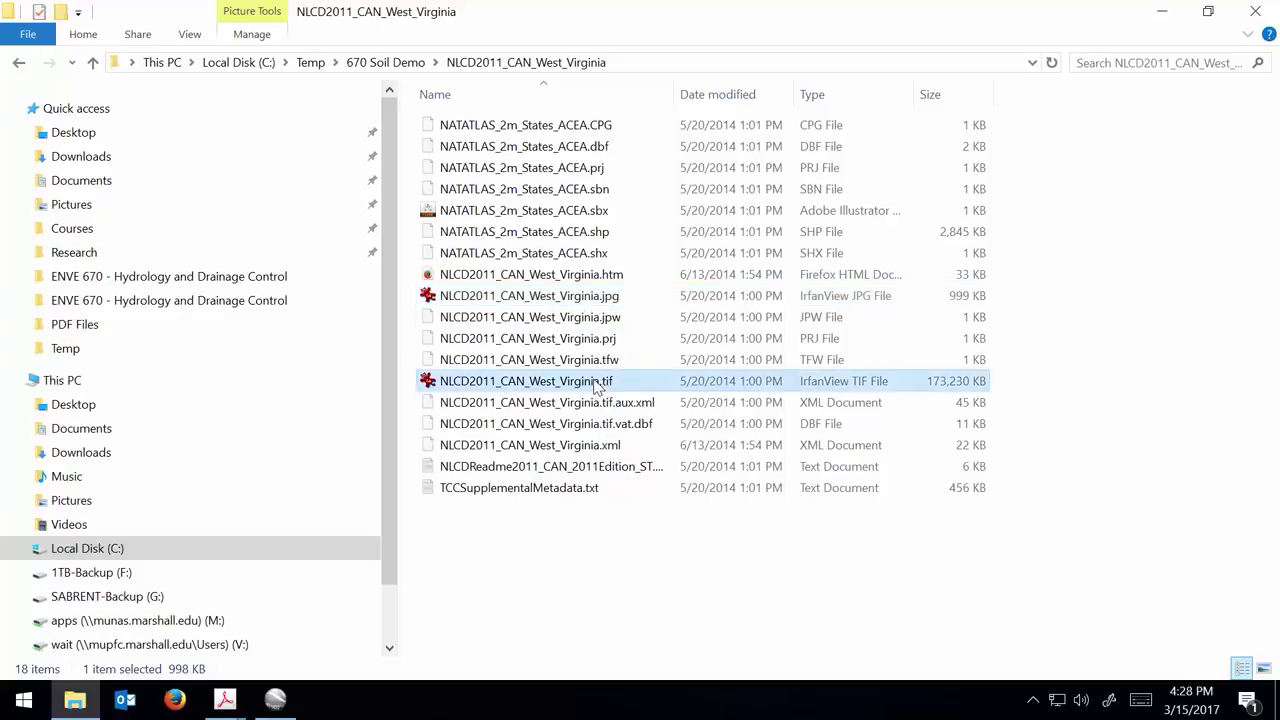
click(385, 62)
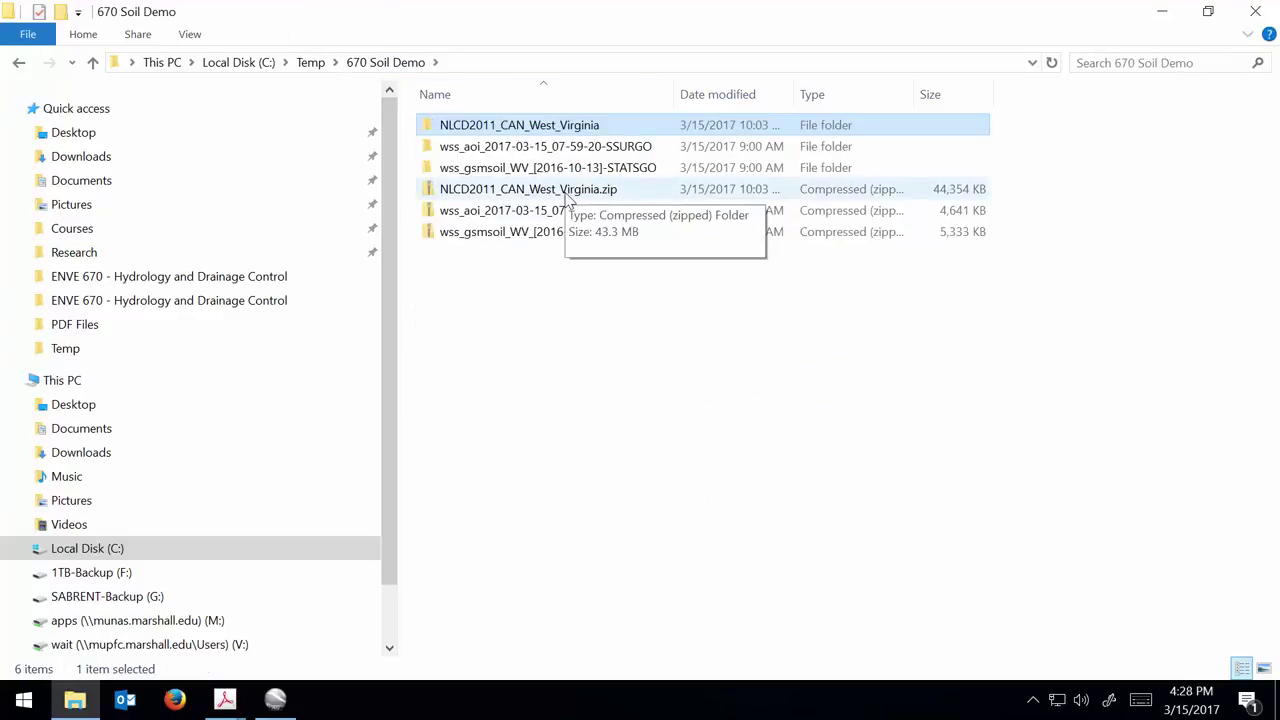
click(576, 196)
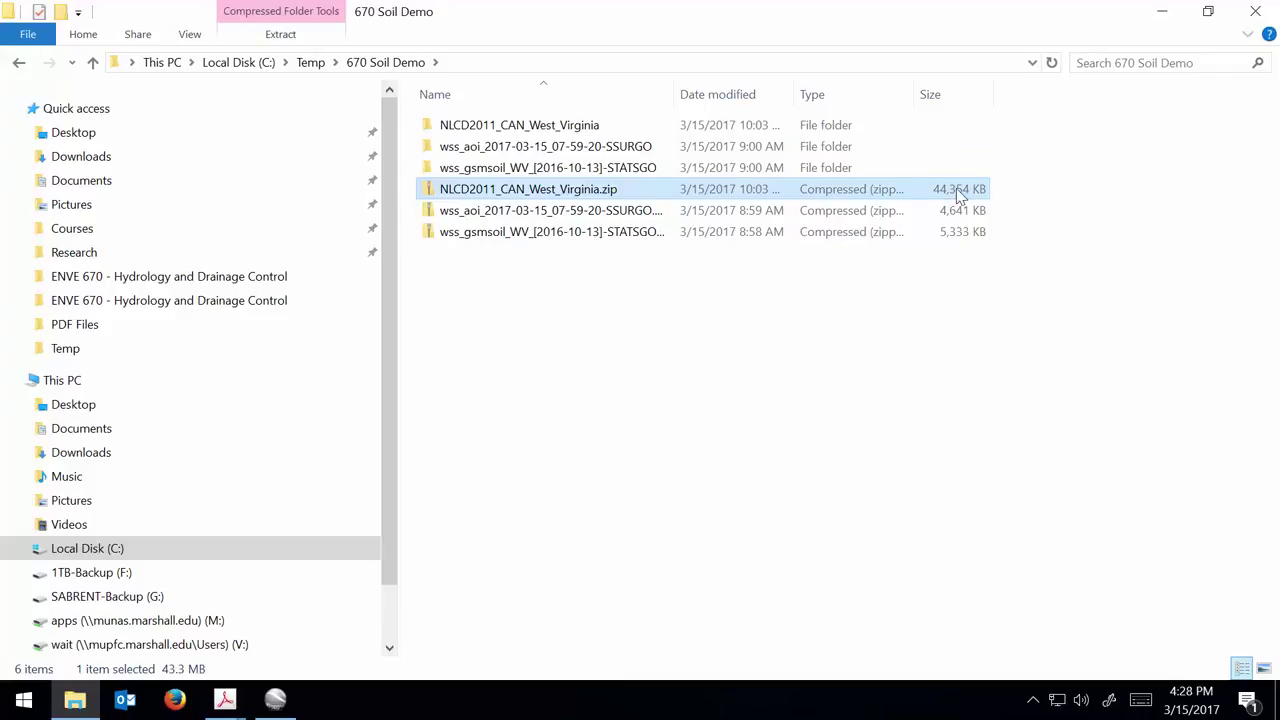
double_click(508, 125)
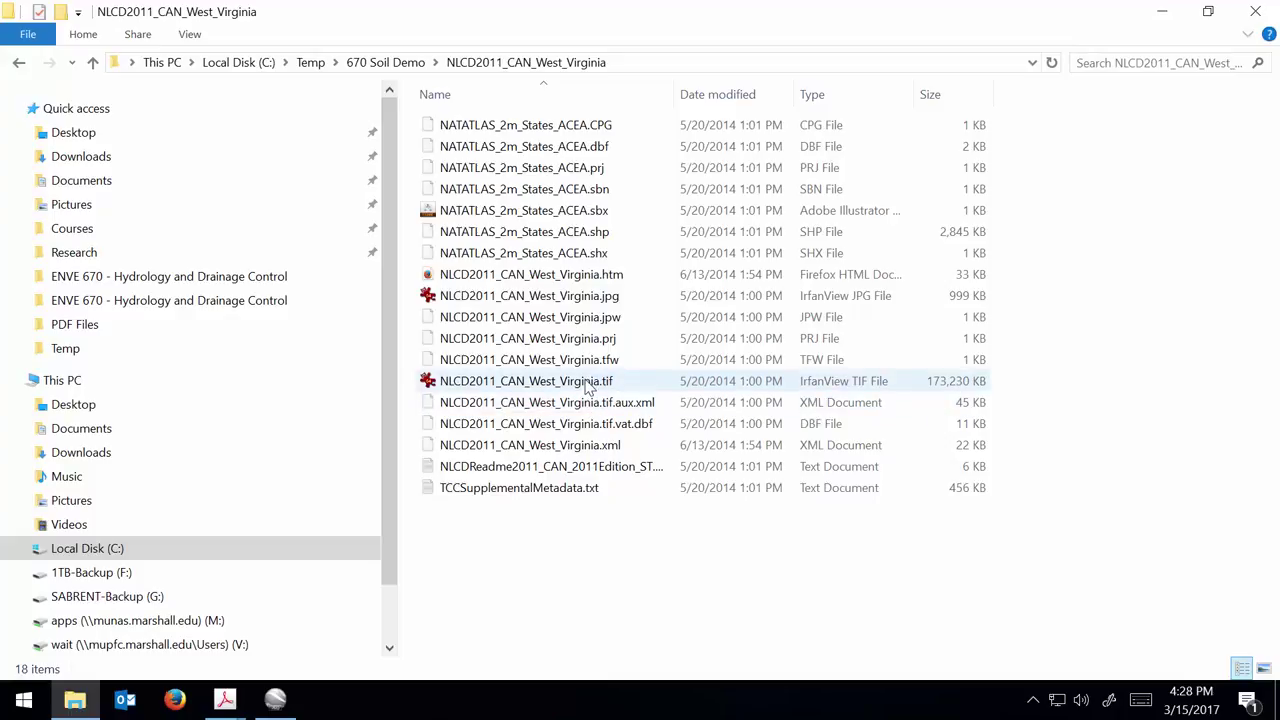
View NLCD2011_CAN_West_Virginia.jpg in IrfanView, zoom in to check its detail, and close the image
double_click(603, 296)
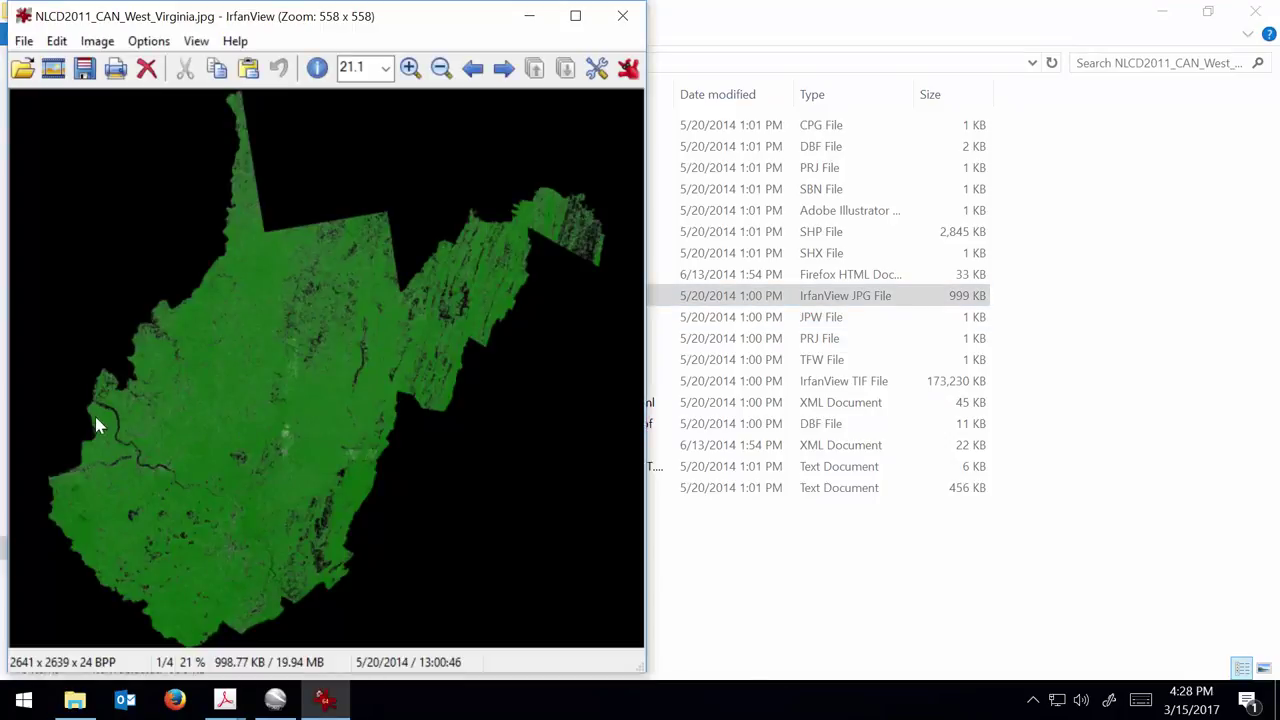
click(410, 70)
click(410, 70)
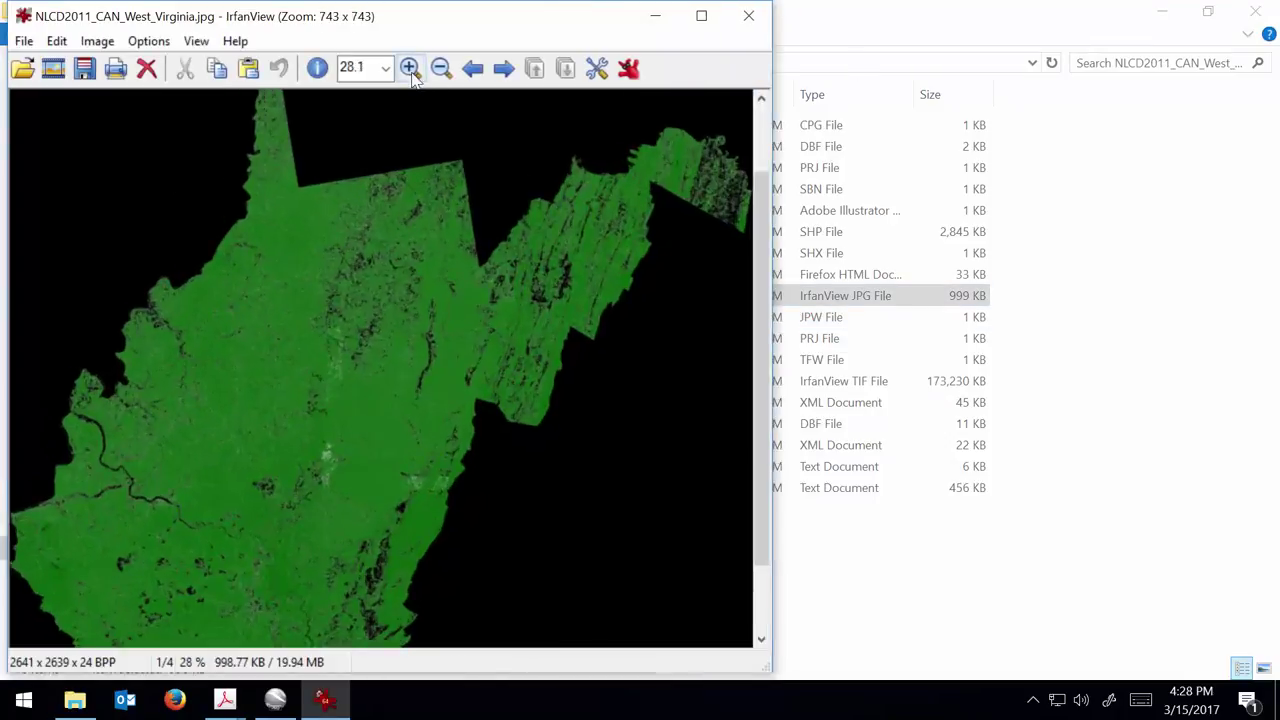
click(410, 70)
click(410, 70)
click(410, 70)
click(410, 70)
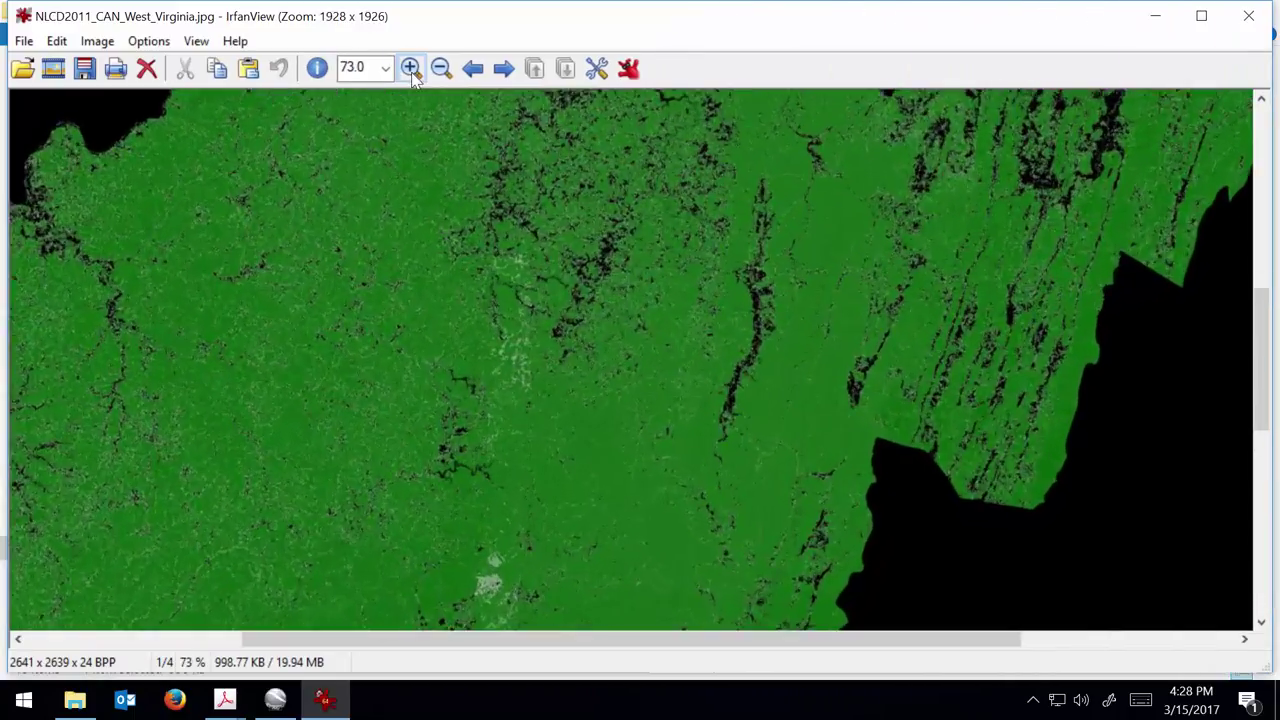
click(410, 70)
click(410, 70)
click(410, 70)
click(410, 70)
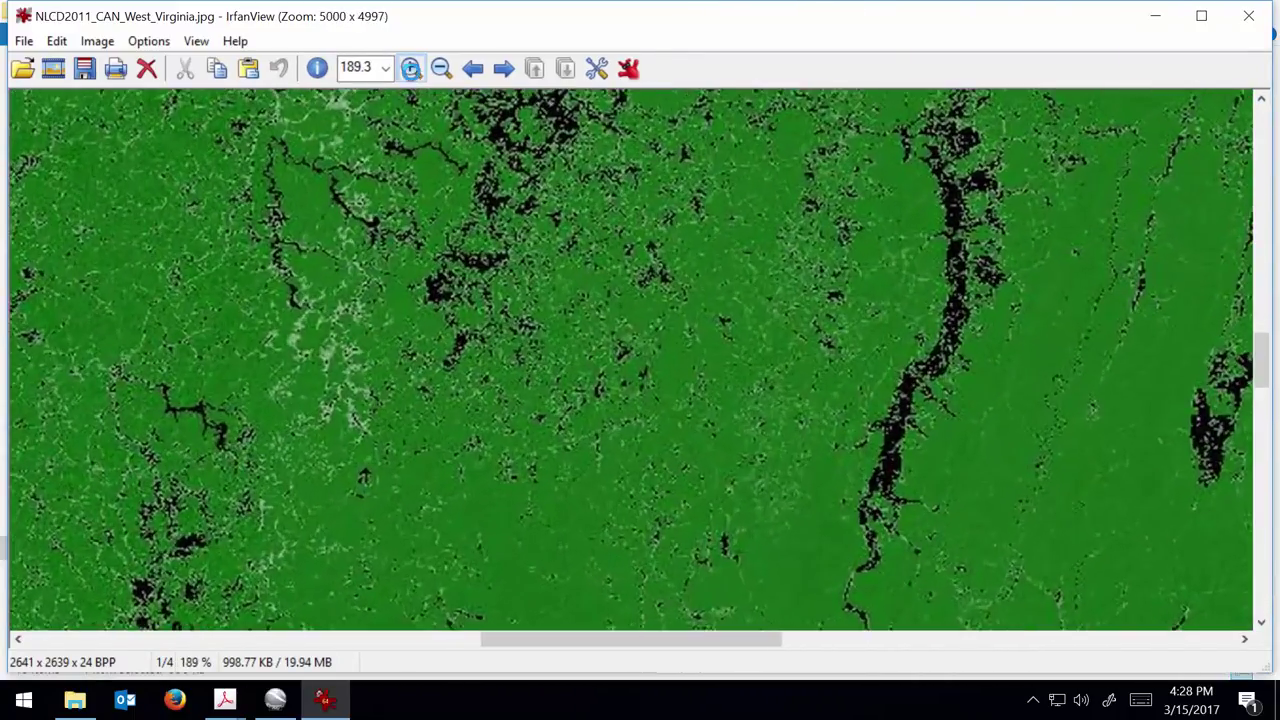
click(410, 70)
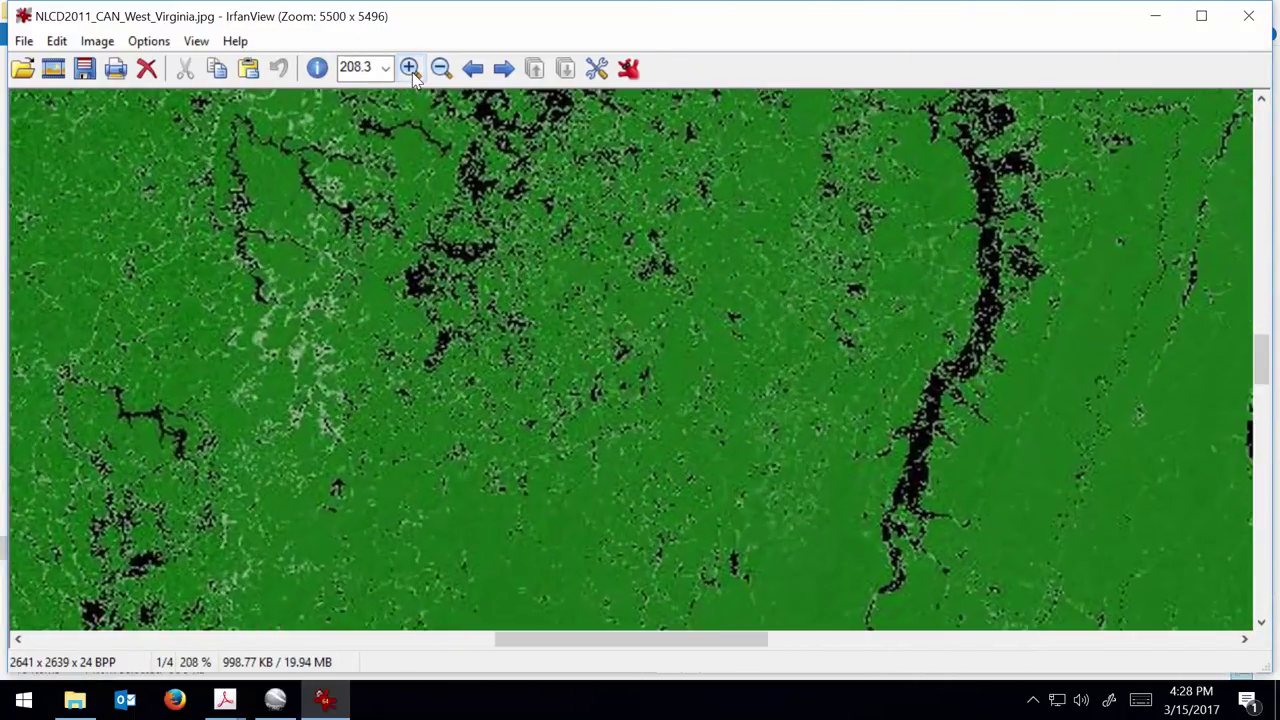
click(1262, 12)
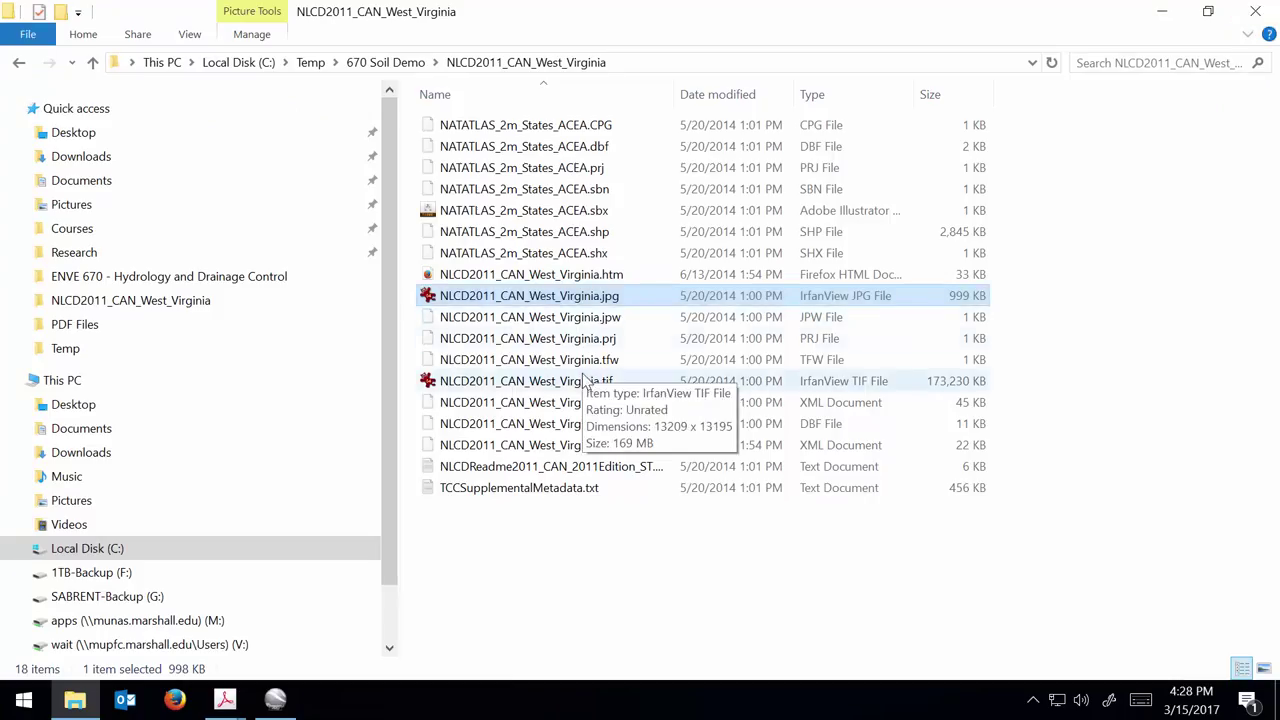
Switch to Google Earth Pro and hide all the layers in Temporary Places
mouse_move(557, 388)
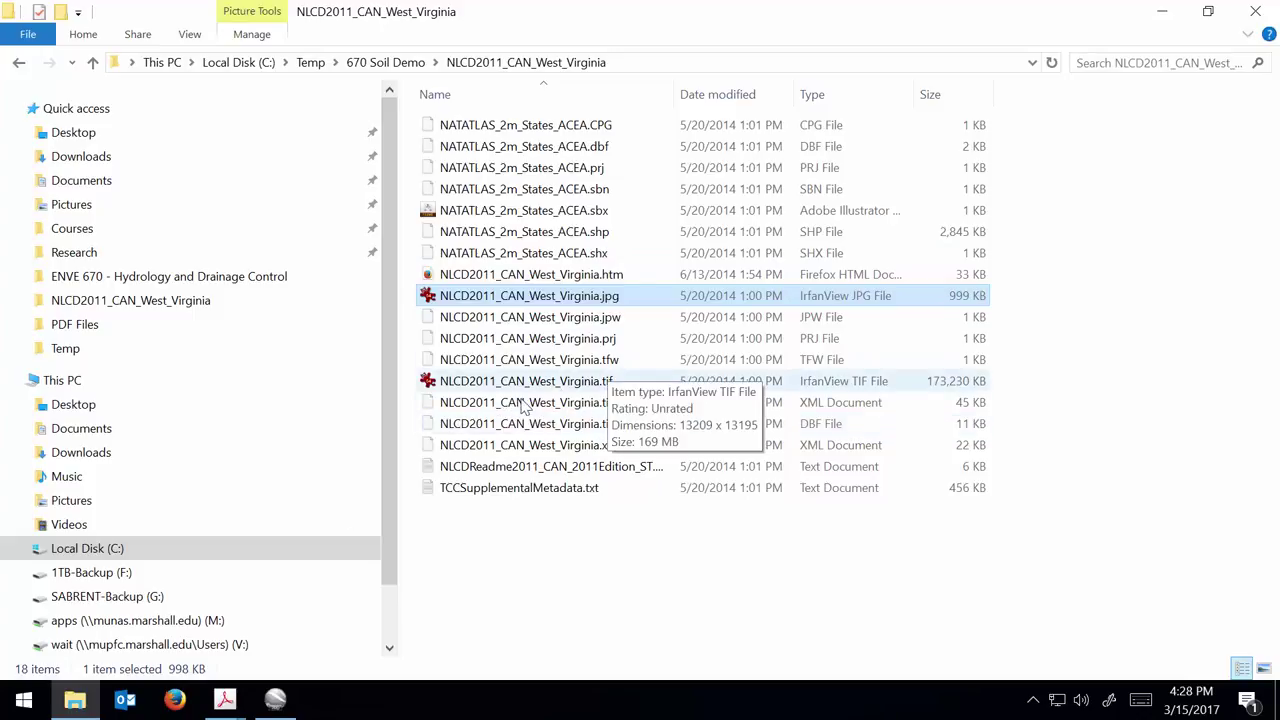
click(277, 702)
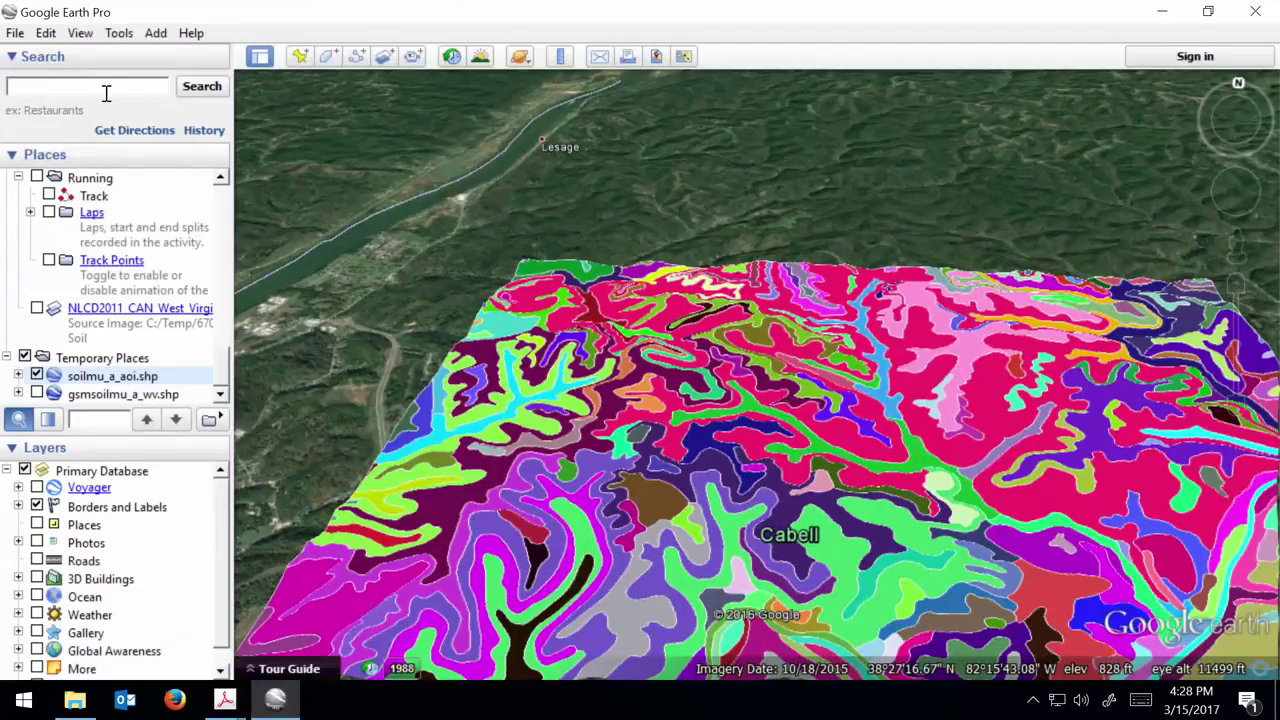
click(24, 357)
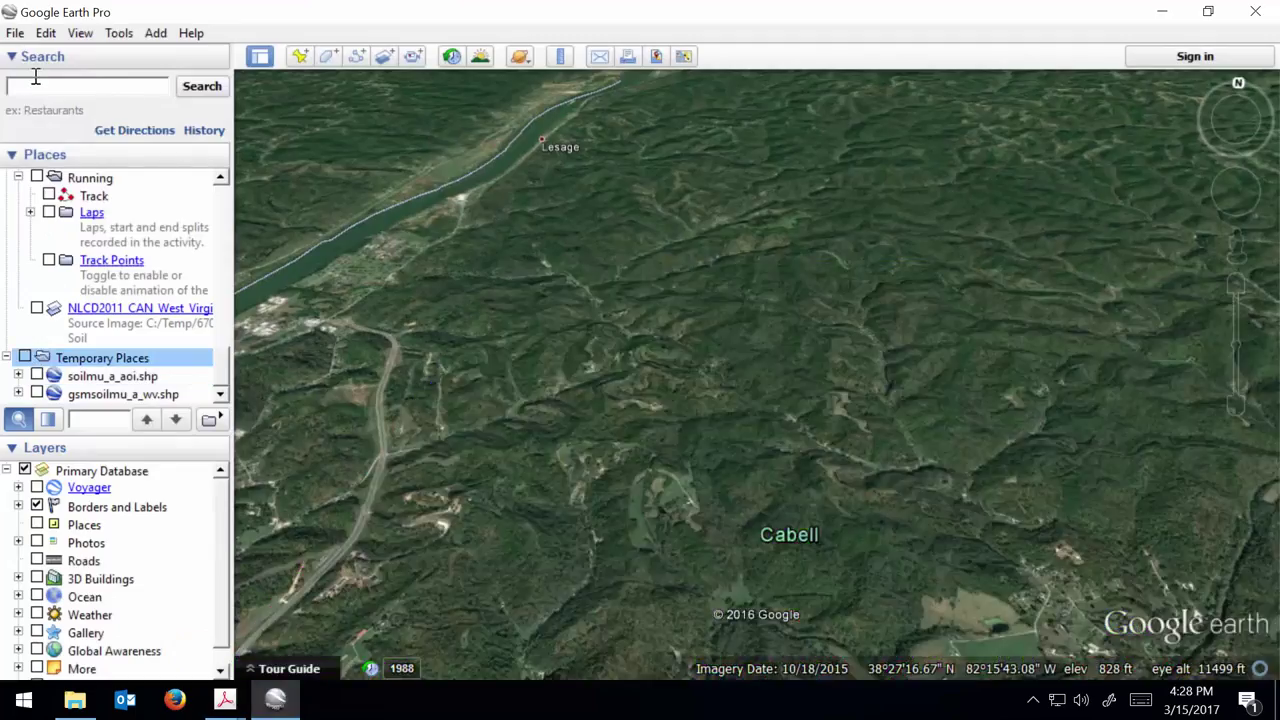
Start a data import and browse to the NLCD2011_CAN_West_Virginia folder inside 670 Soil Demo
click(15, 33)
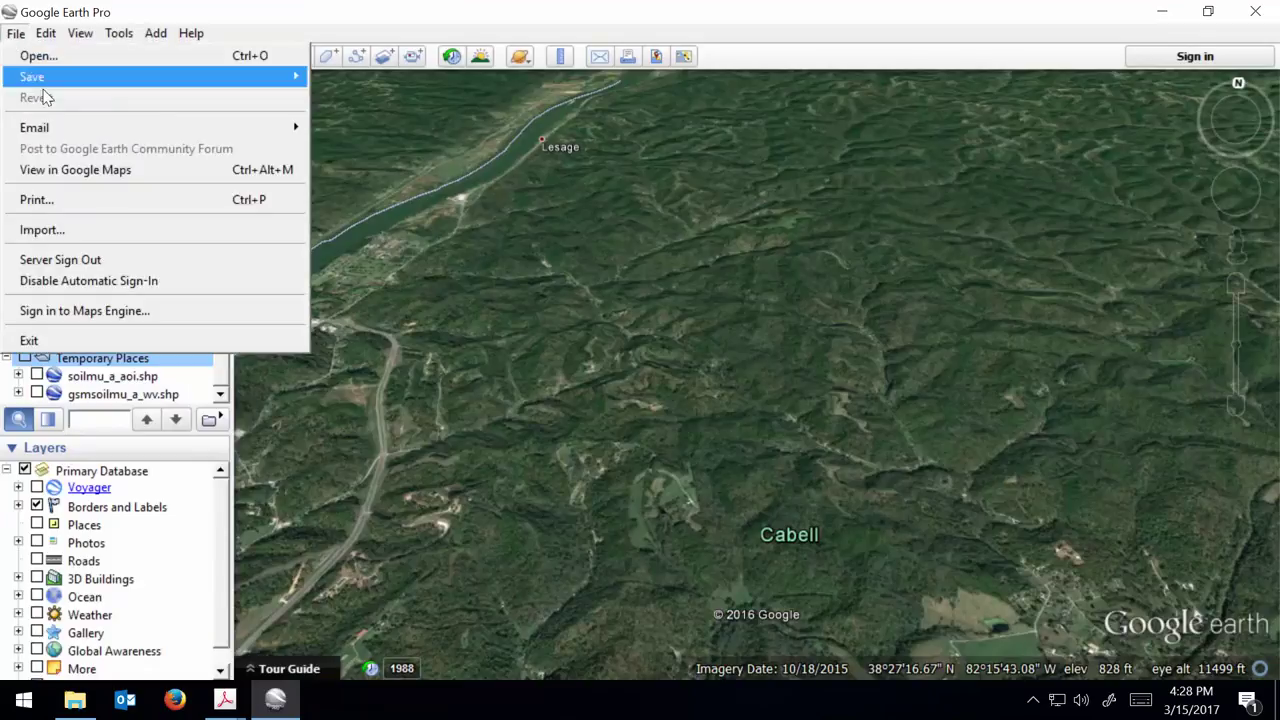
mouse_move(77, 76)
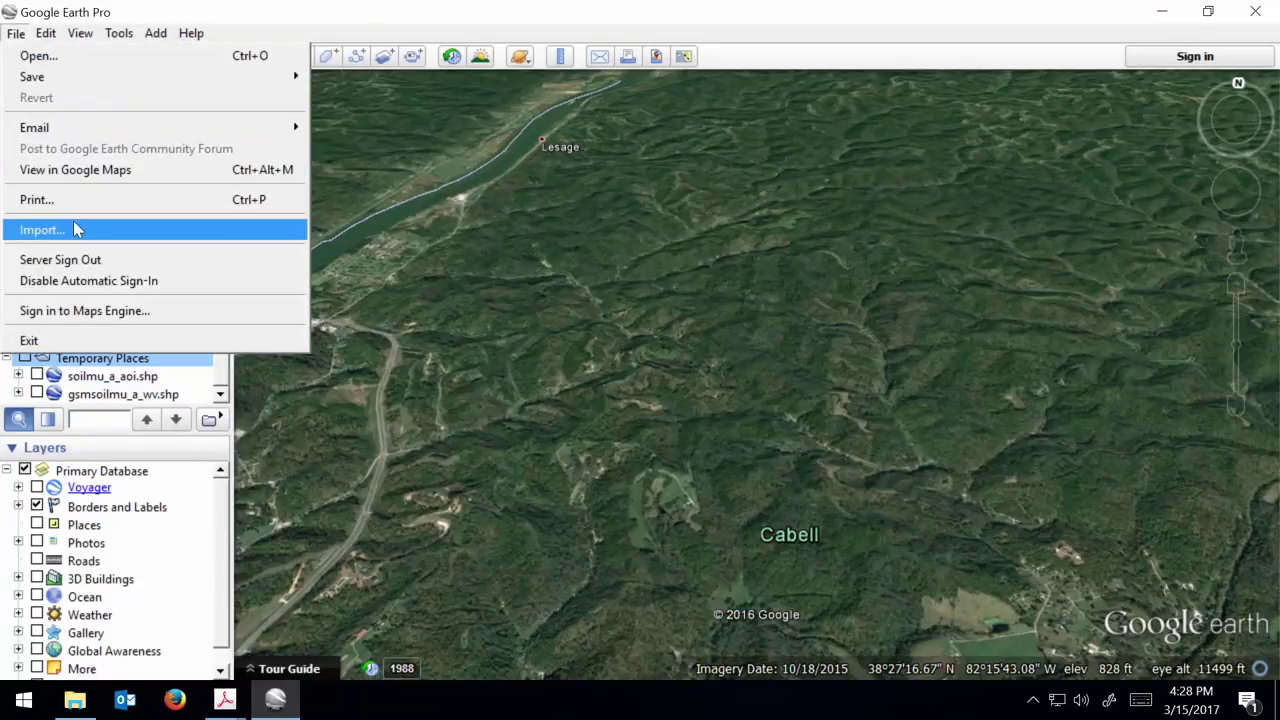
click(74, 229)
click(329, 72)
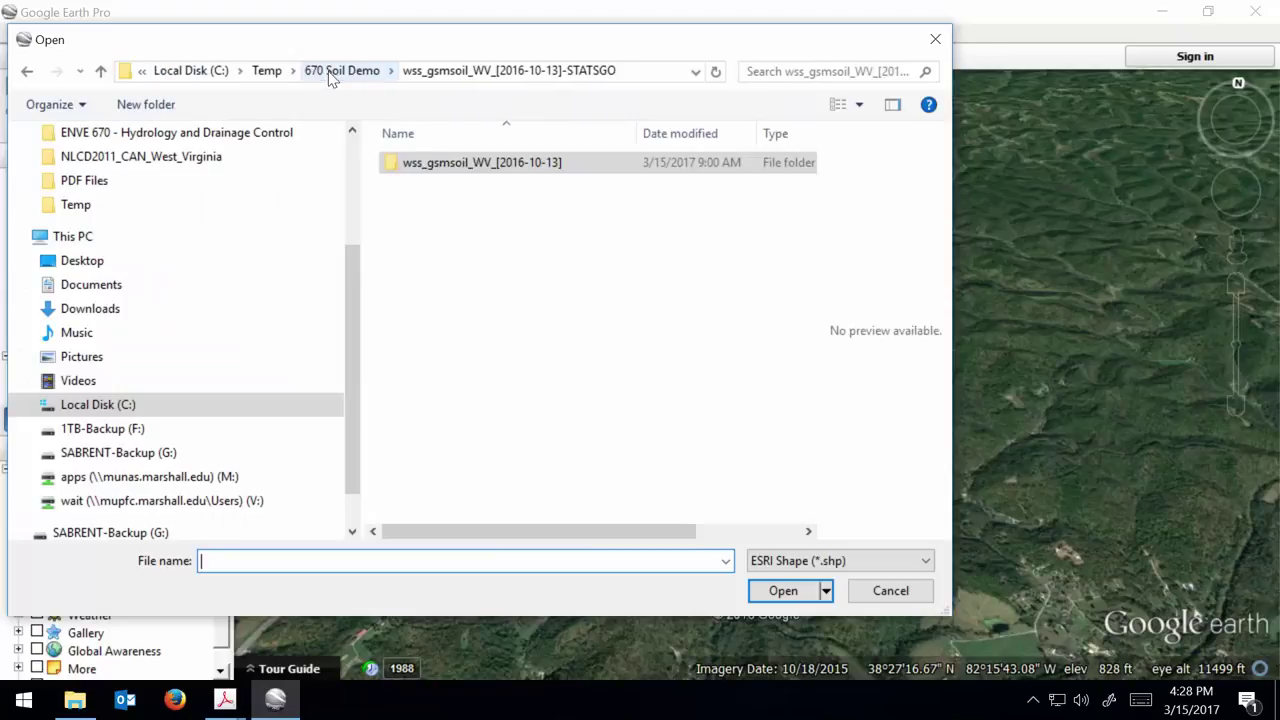
click(349, 75)
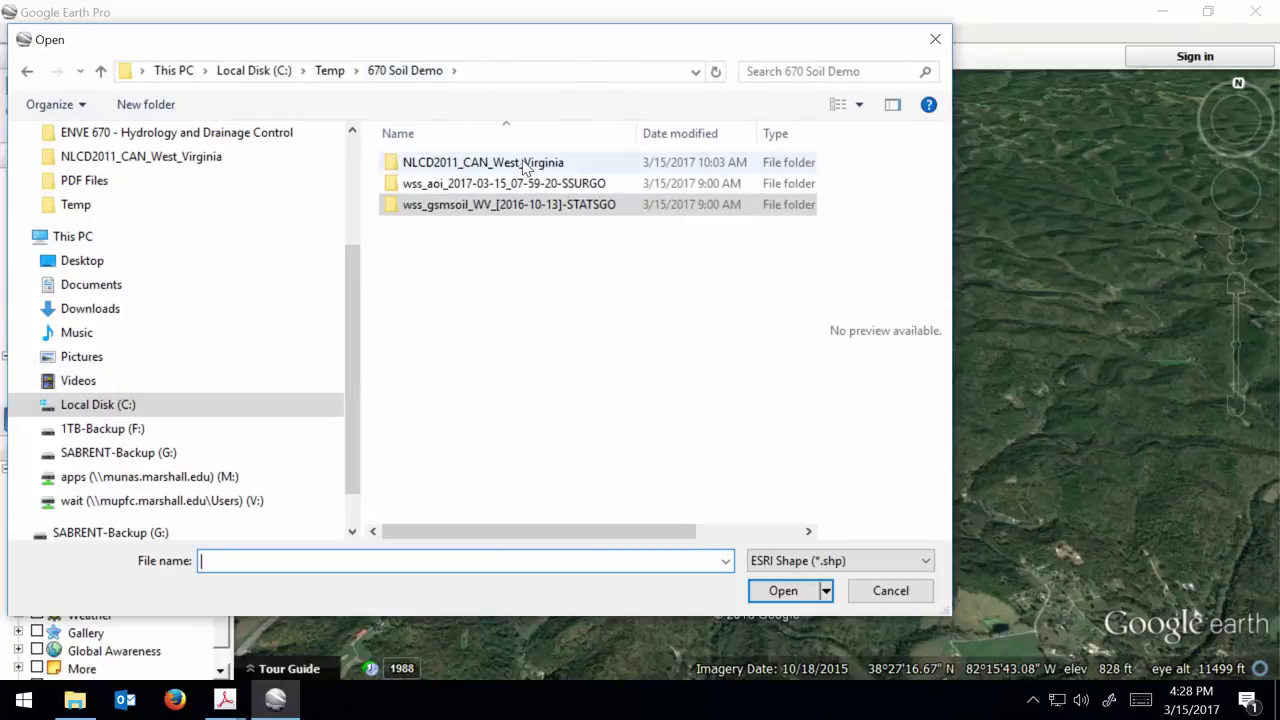
double_click(525, 163)
click(527, 164)
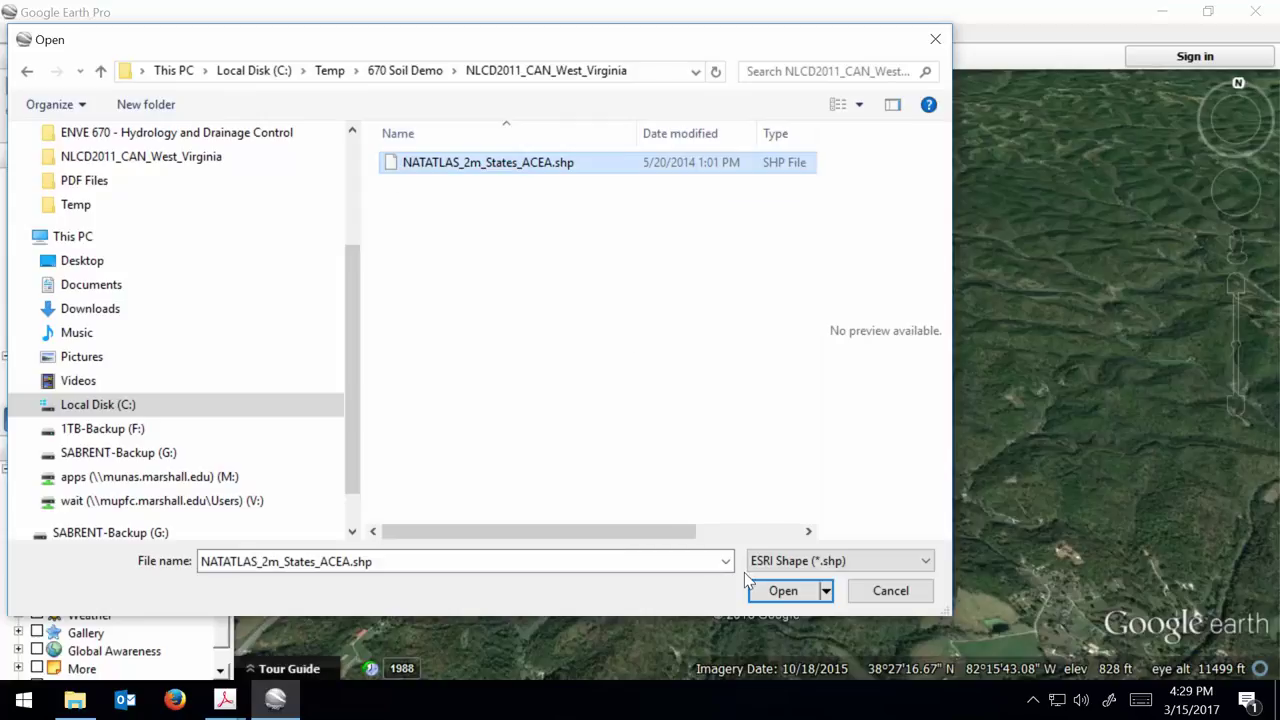
click(791, 596)
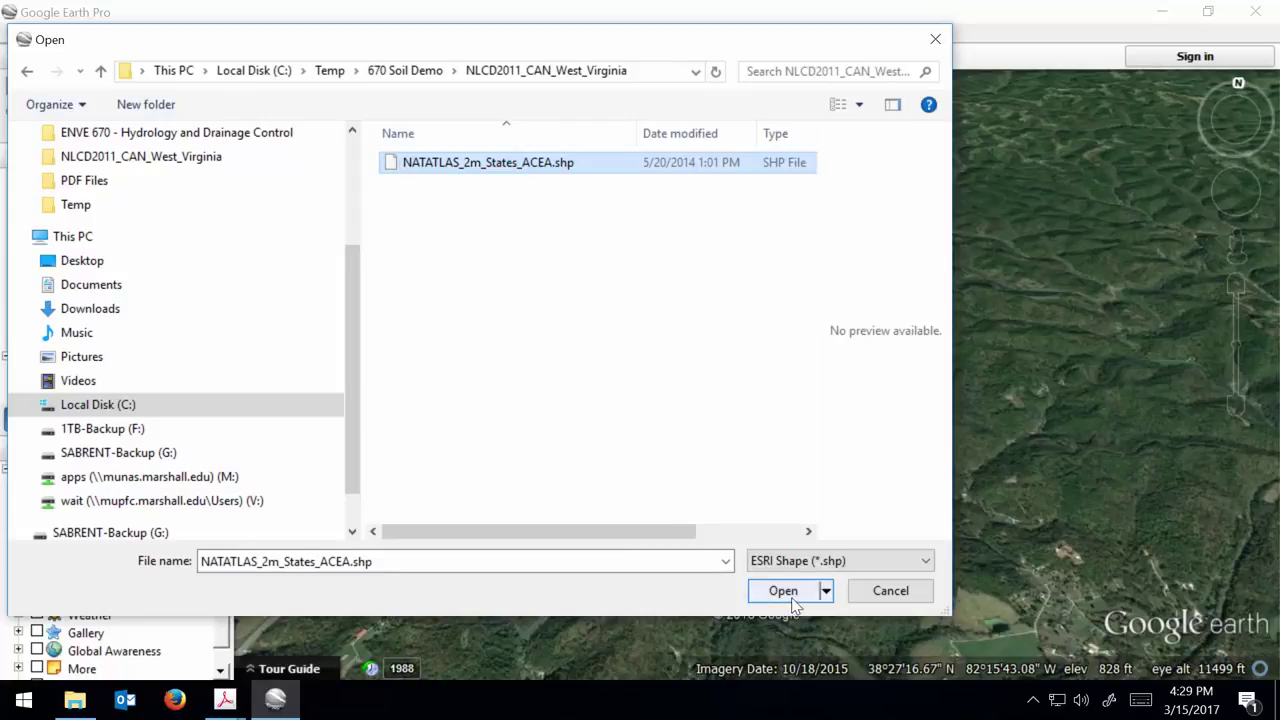
List all file types and import NLCD2011_CAN_West_Virginia.tif
click(805, 561)
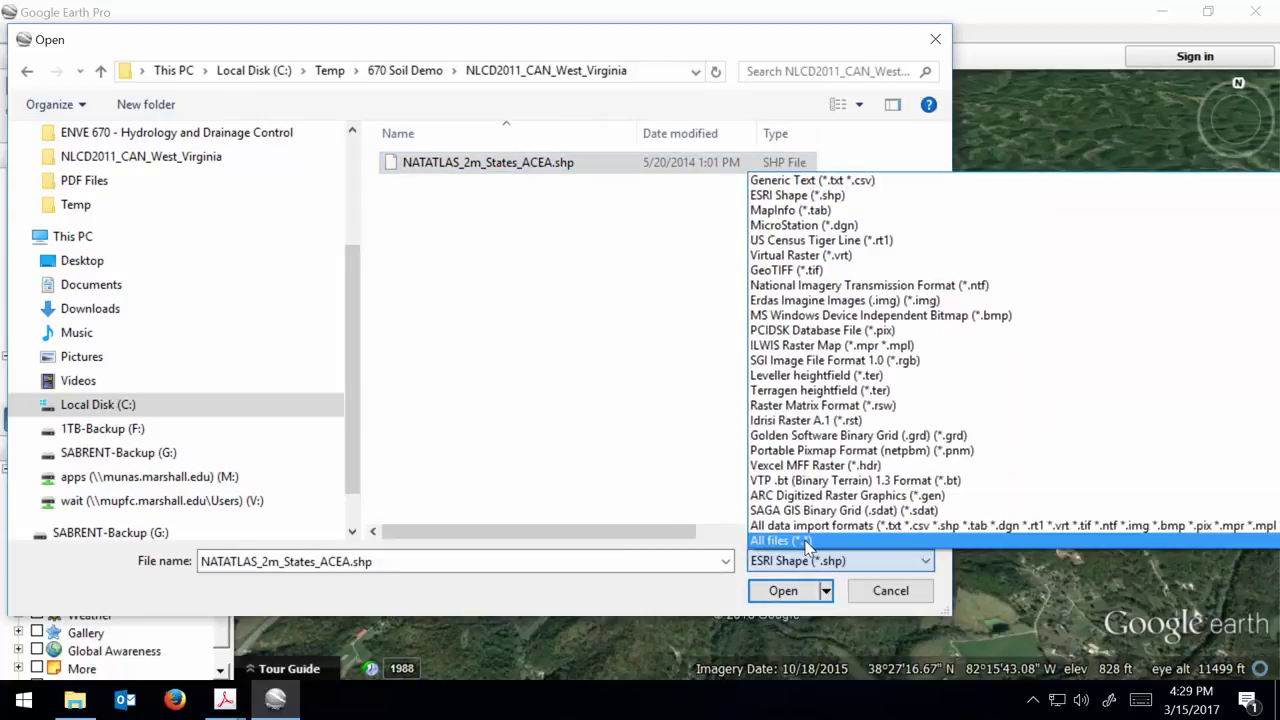
click(808, 543)
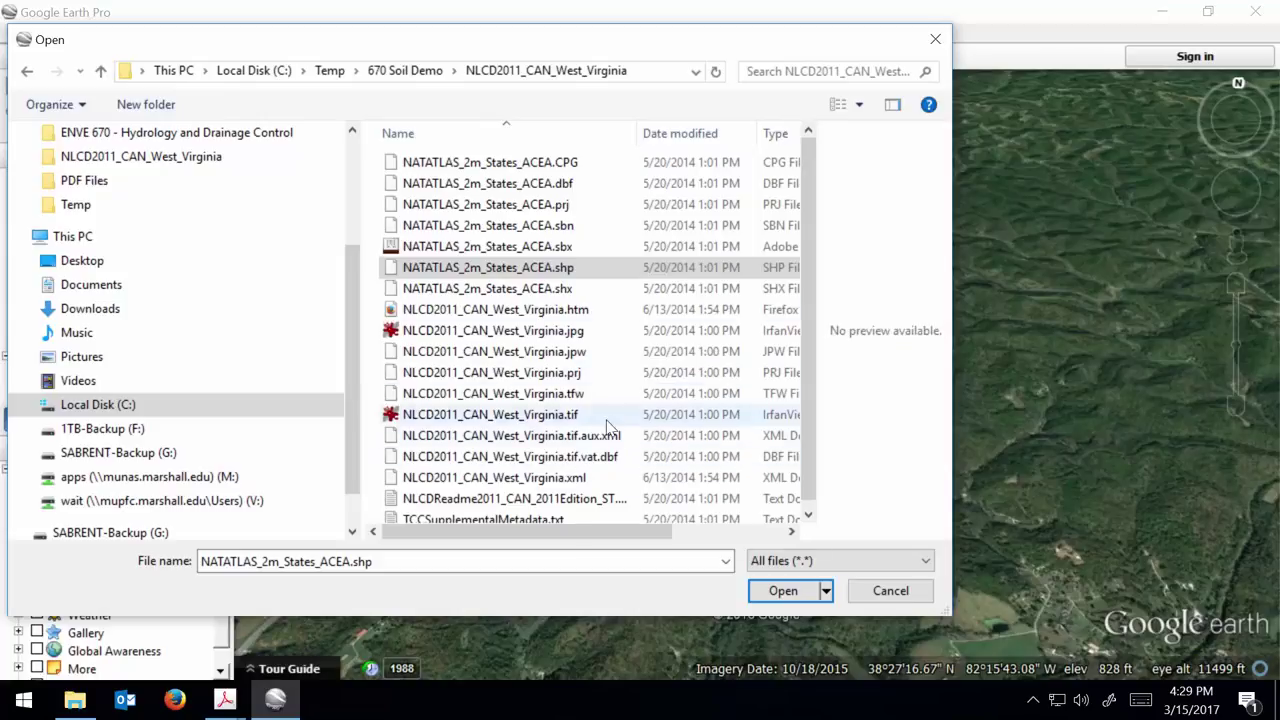
mouse_move(598, 532)
mouse_down()
mouse_move(700, 534)
mouse_move(596, 532)
mouse_up()
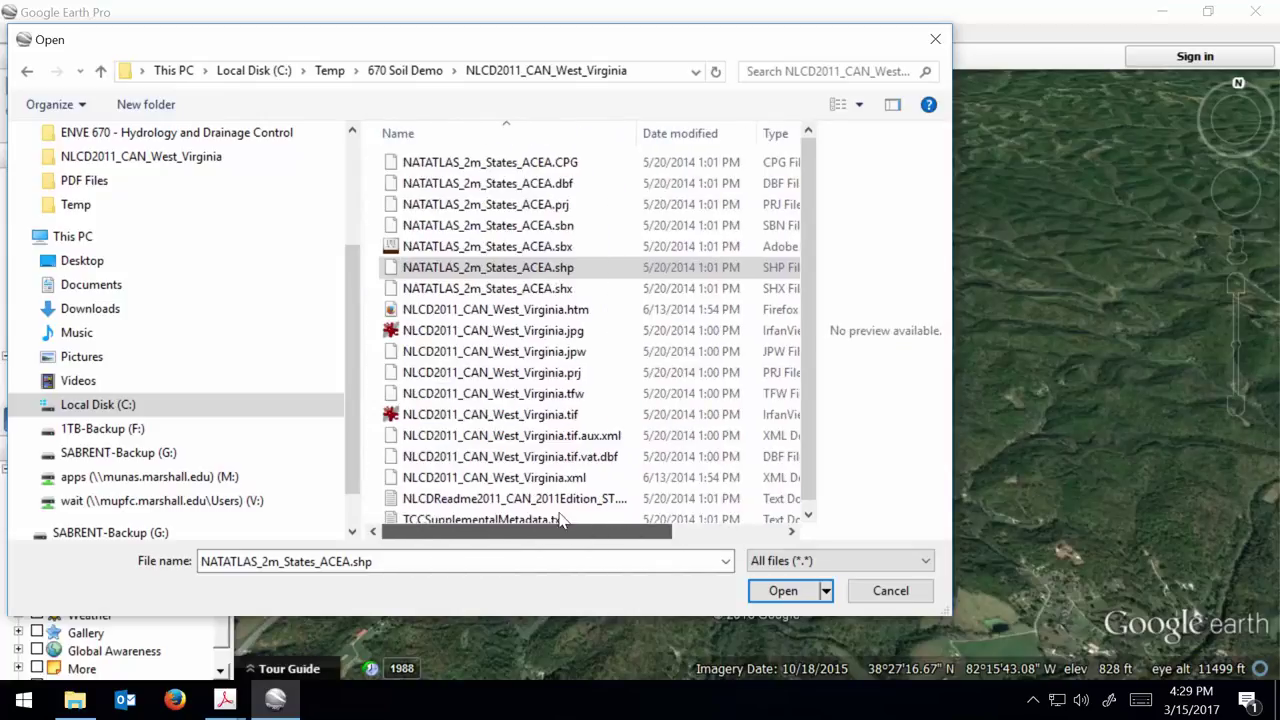
click(554, 420)
click(764, 596)
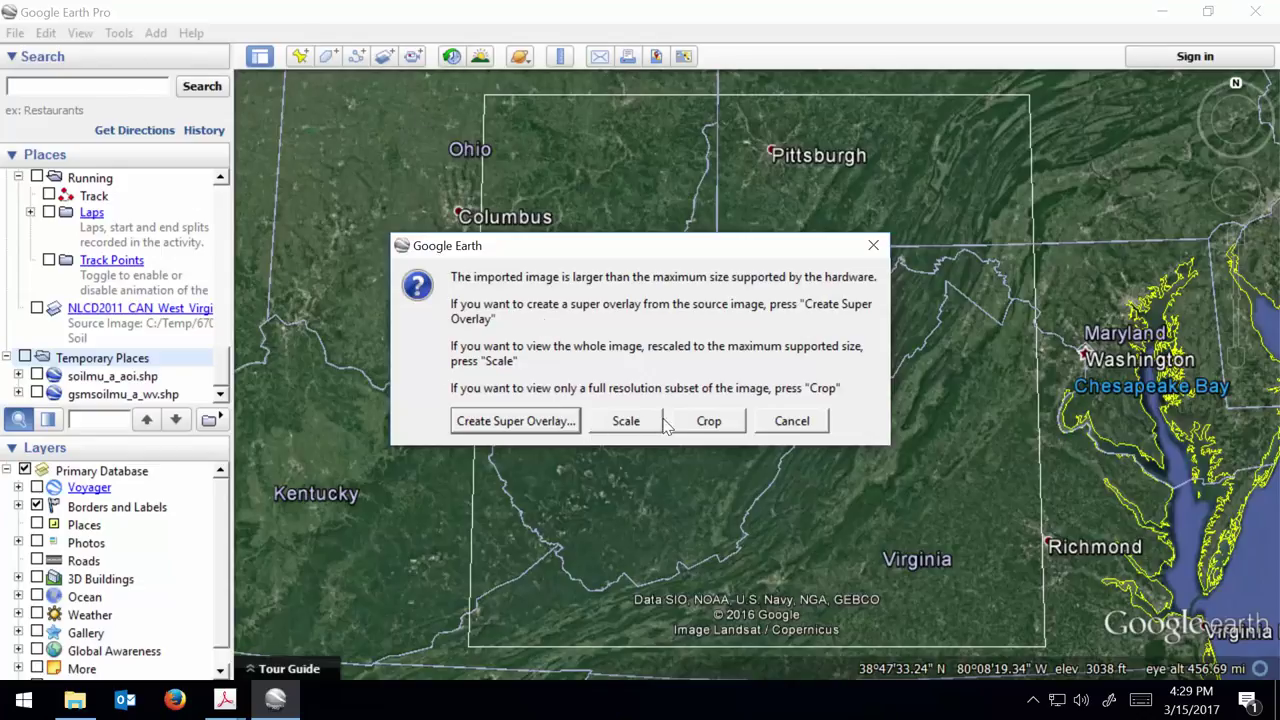
Choose to create a super overlay from the oversized image and expand This PC to pick its output directory
click(535, 421)
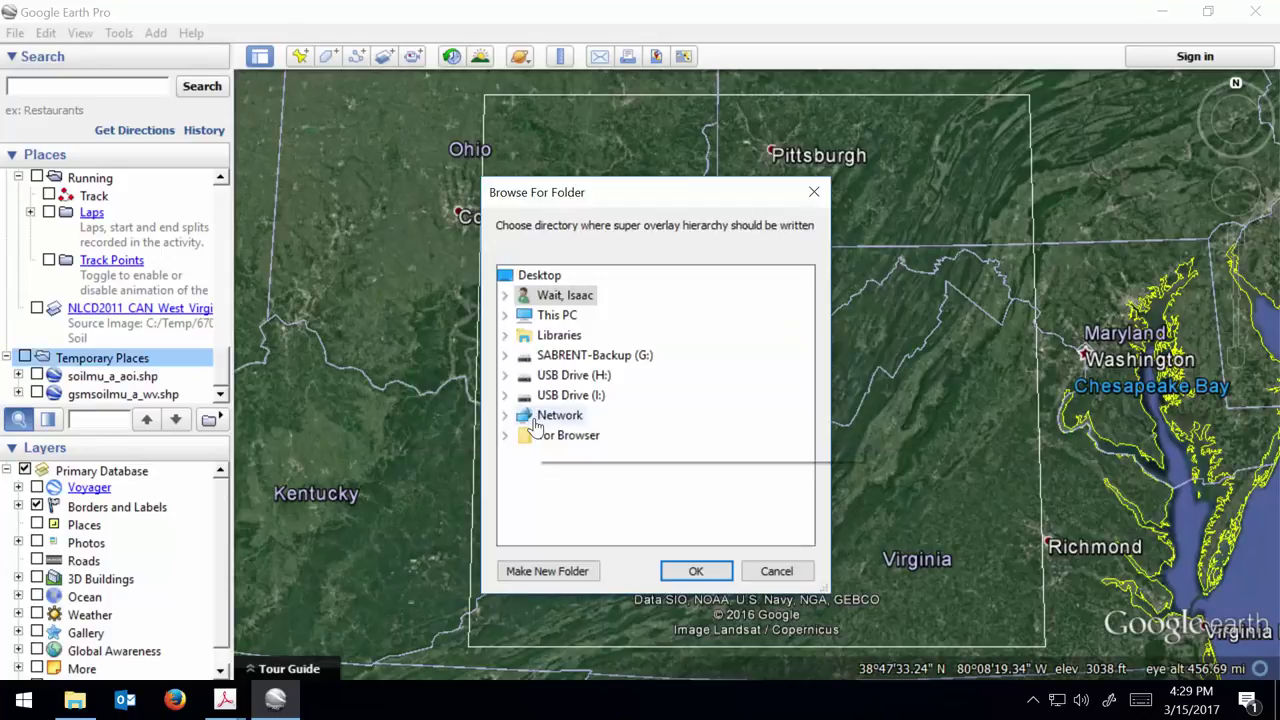
click(503, 315)
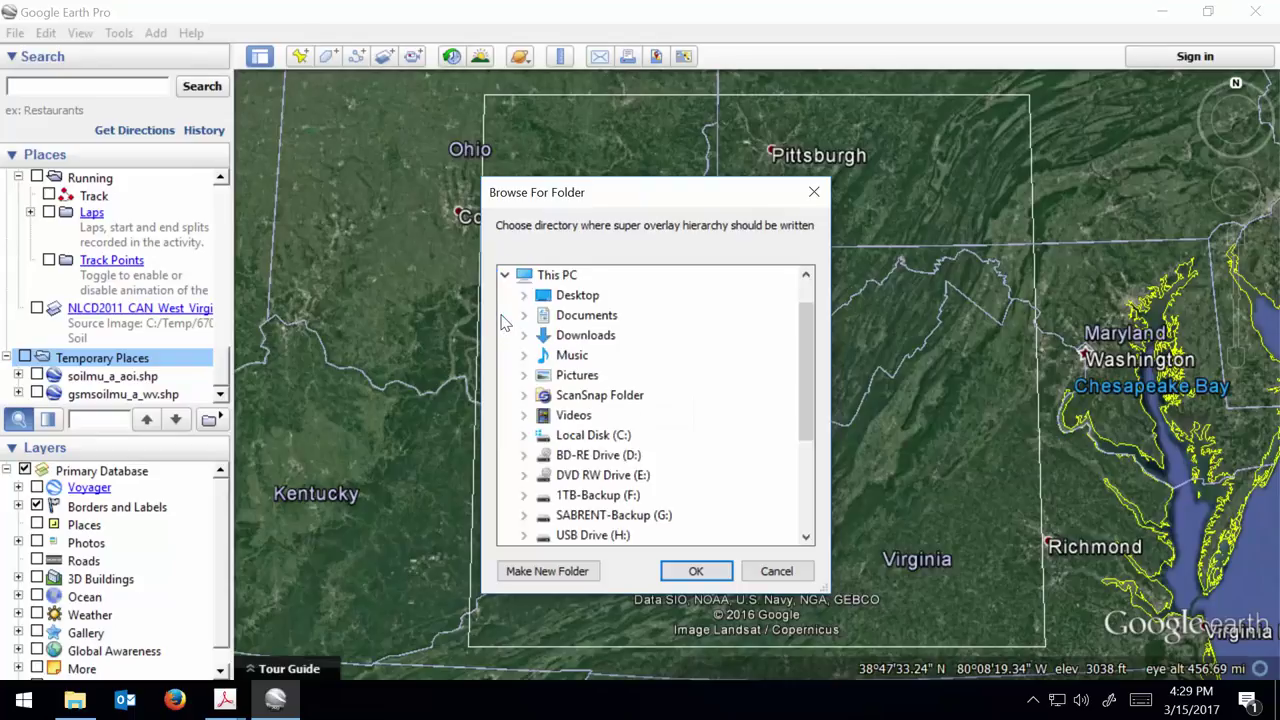
Try to write the super overlay hierarchy to the 670 Soil Demo folder in C:\Temp
double_click(590, 435)
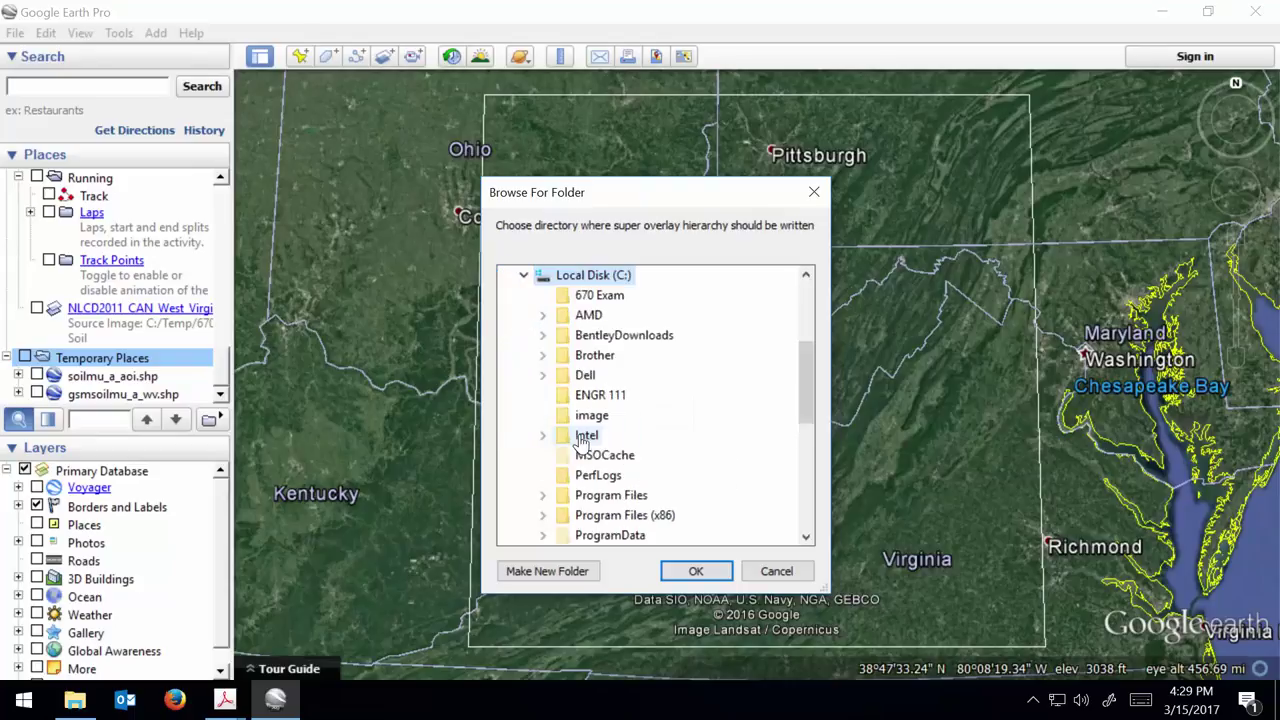
scroll(700, 430, down, 3)
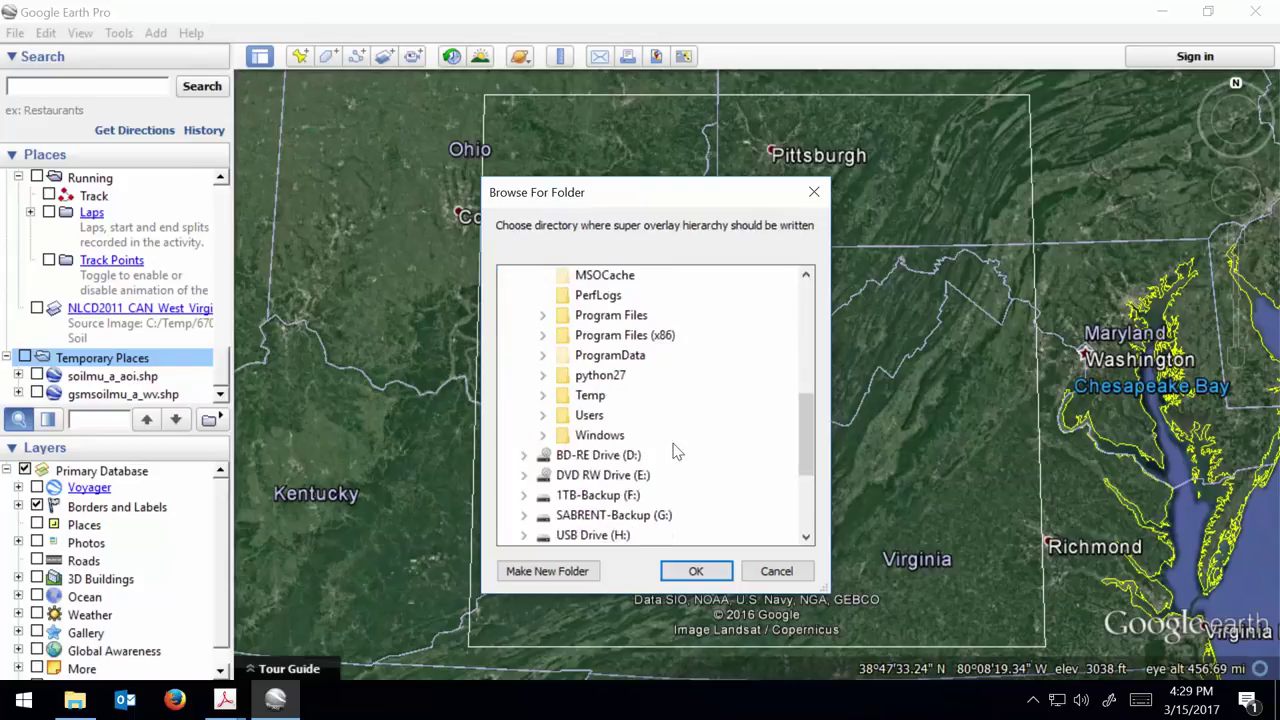
click(555, 400)
mouse_move(806, 356)
mouse_down()
mouse_move(806, 400)
mouse_move(806, 372)
mouse_up()
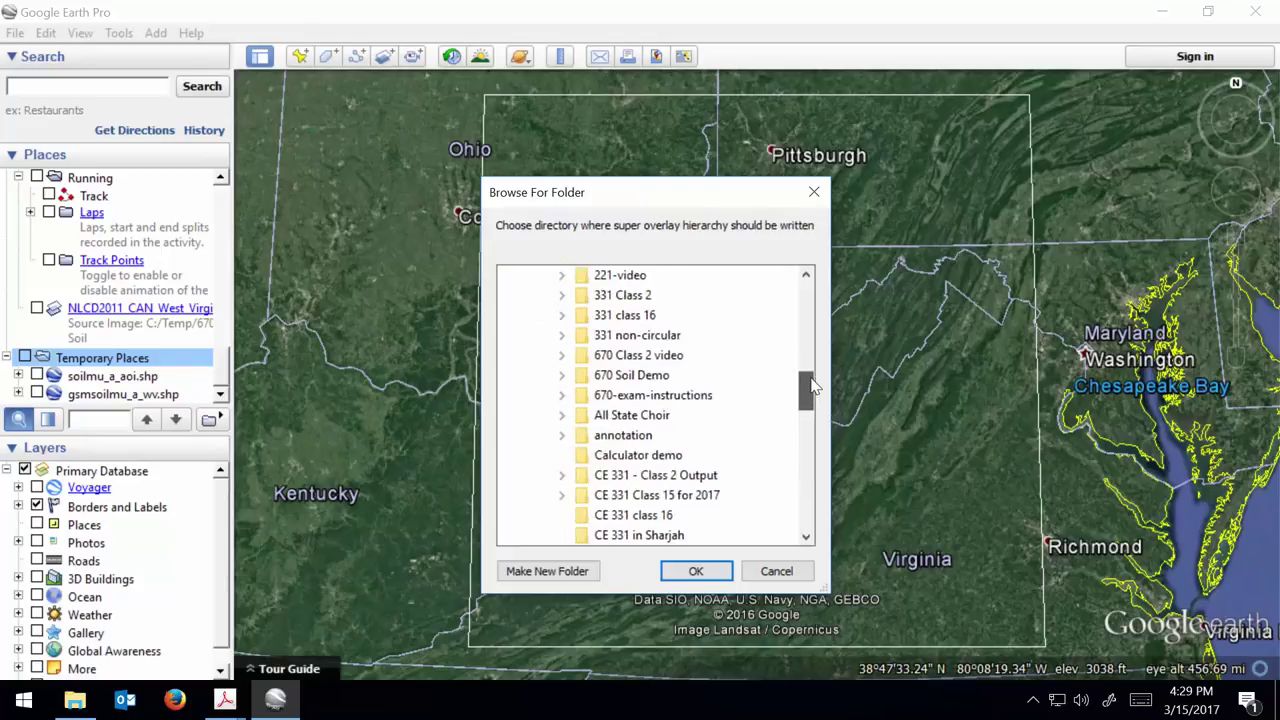
double_click(657, 378)
click(688, 570)
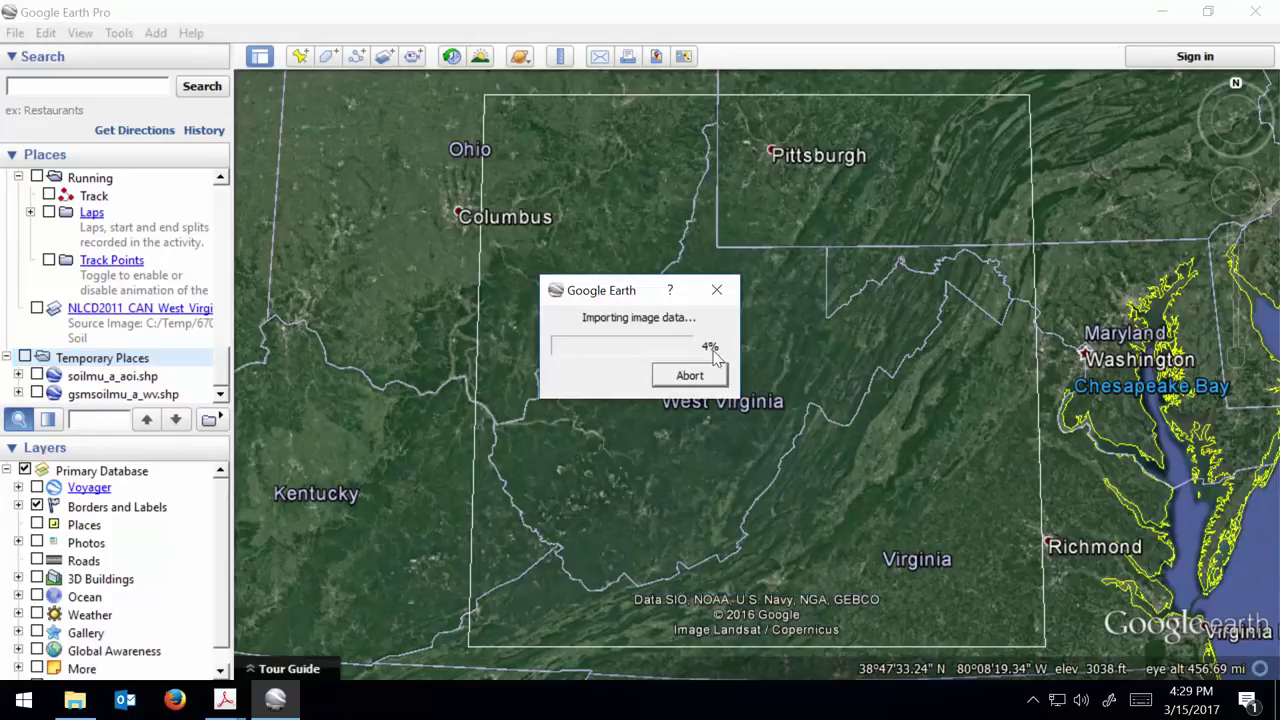
click(713, 382)
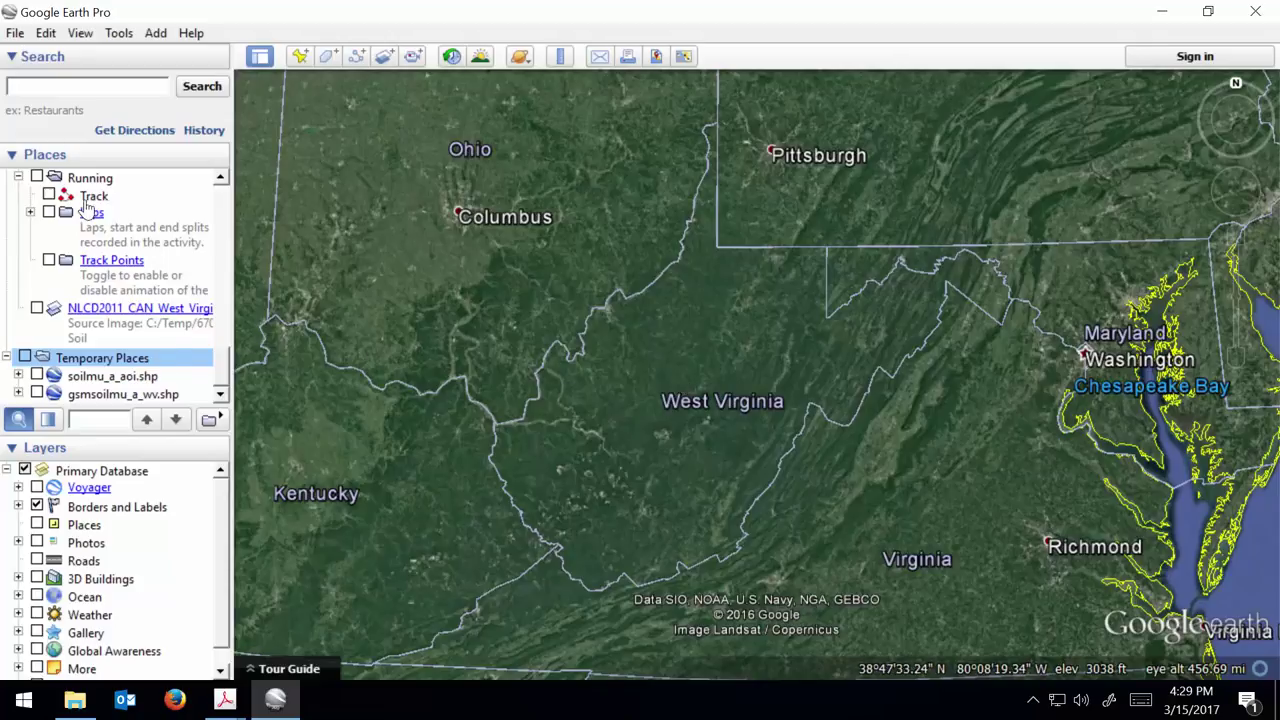
Try to import NLCD2011_CAN_West_Virginia.tif as a scaled image overlay
click(27, 32)
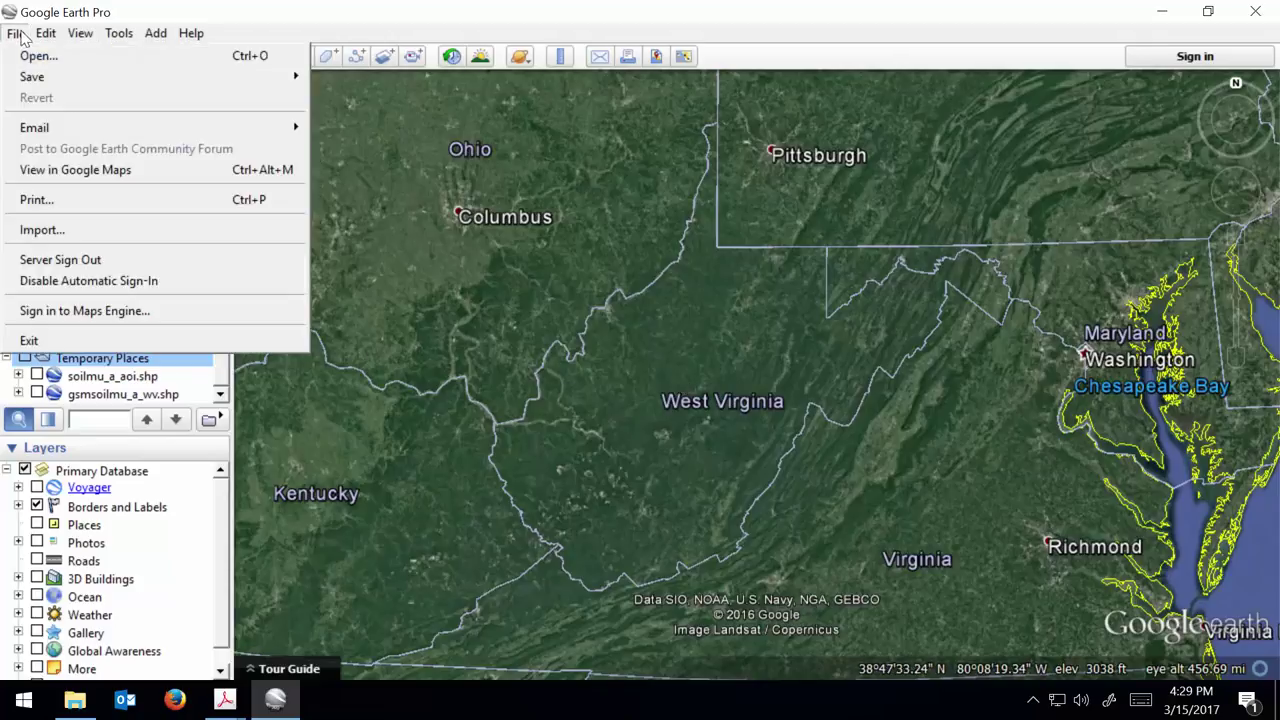
click(74, 231)
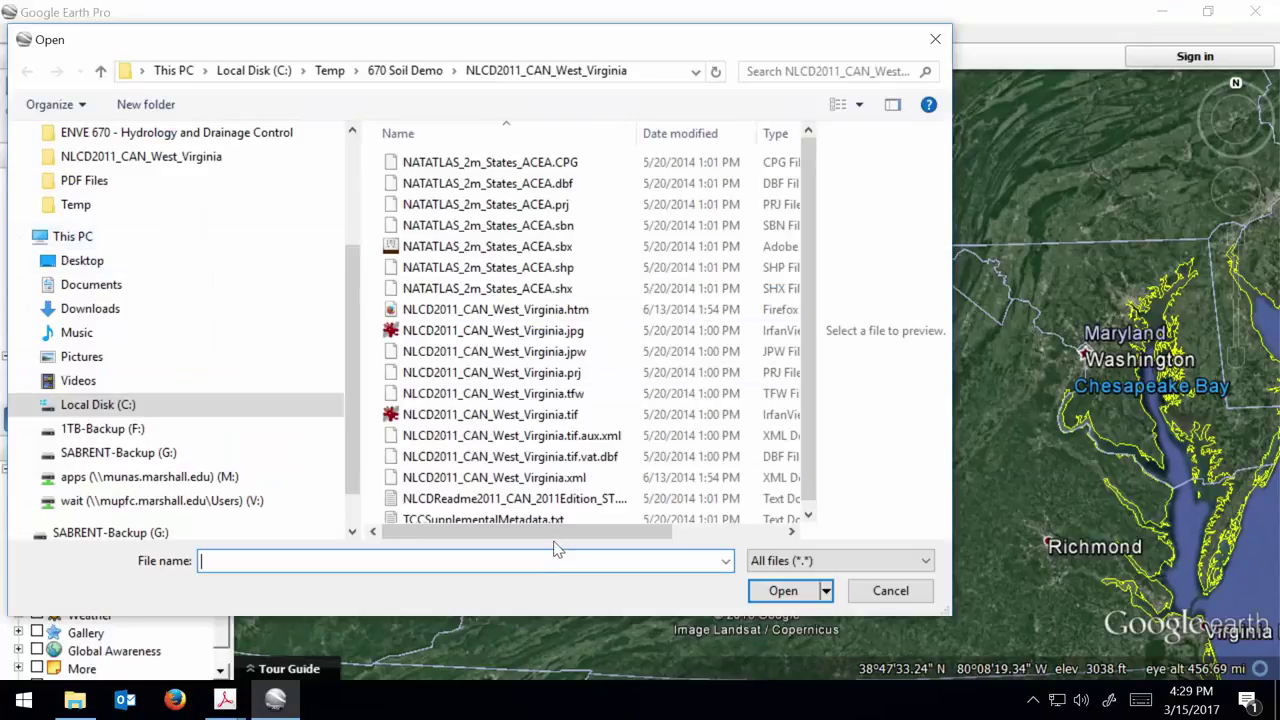
drag(570, 532, 686, 540)
click(388, 414)
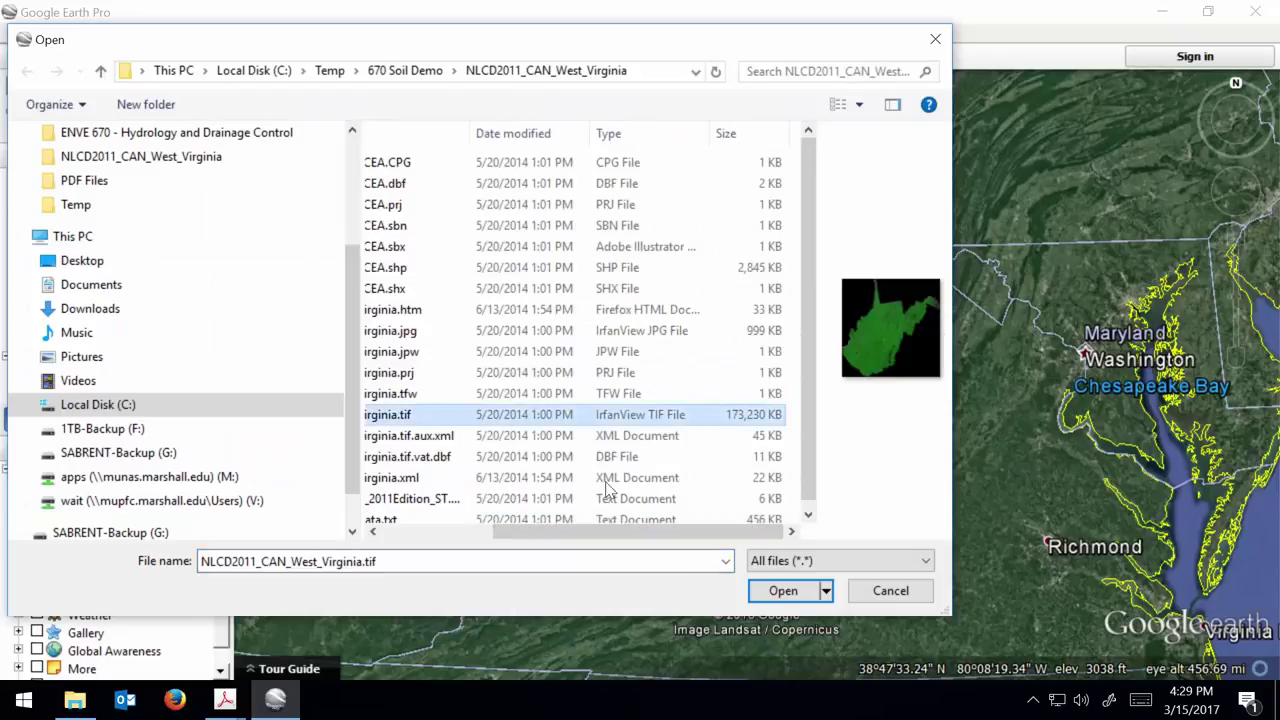
click(783, 590)
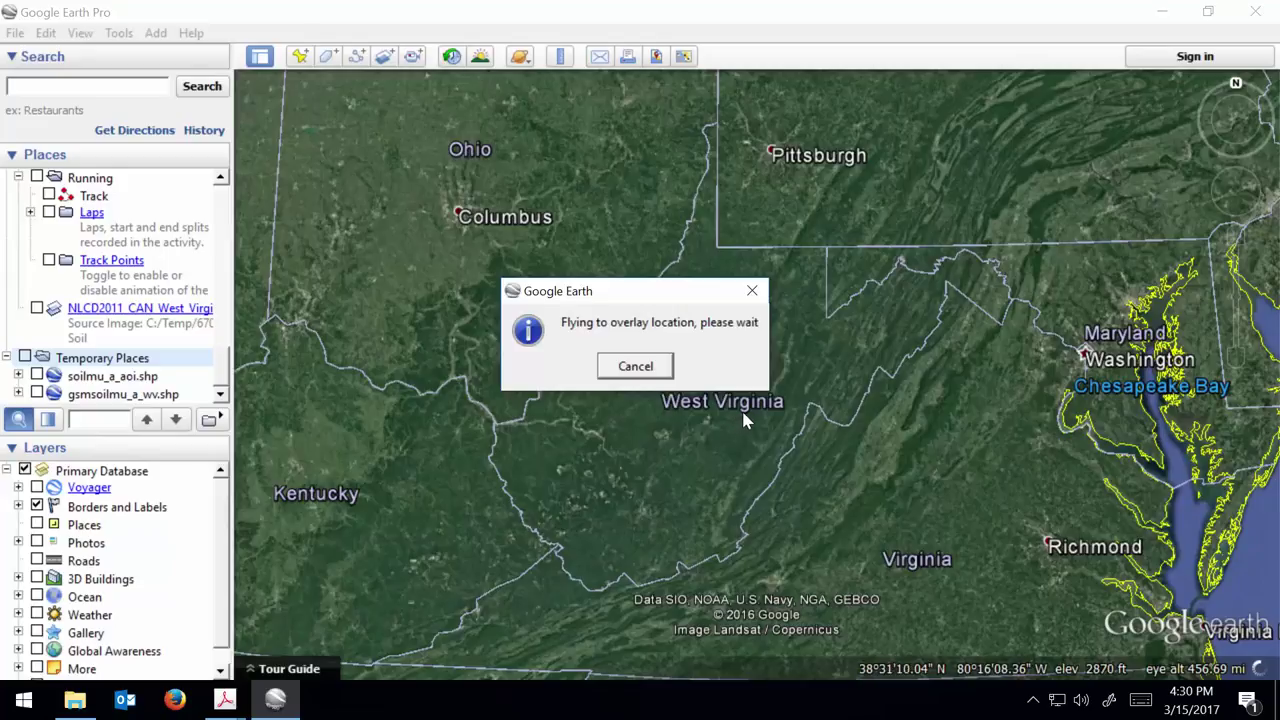
click(633, 427)
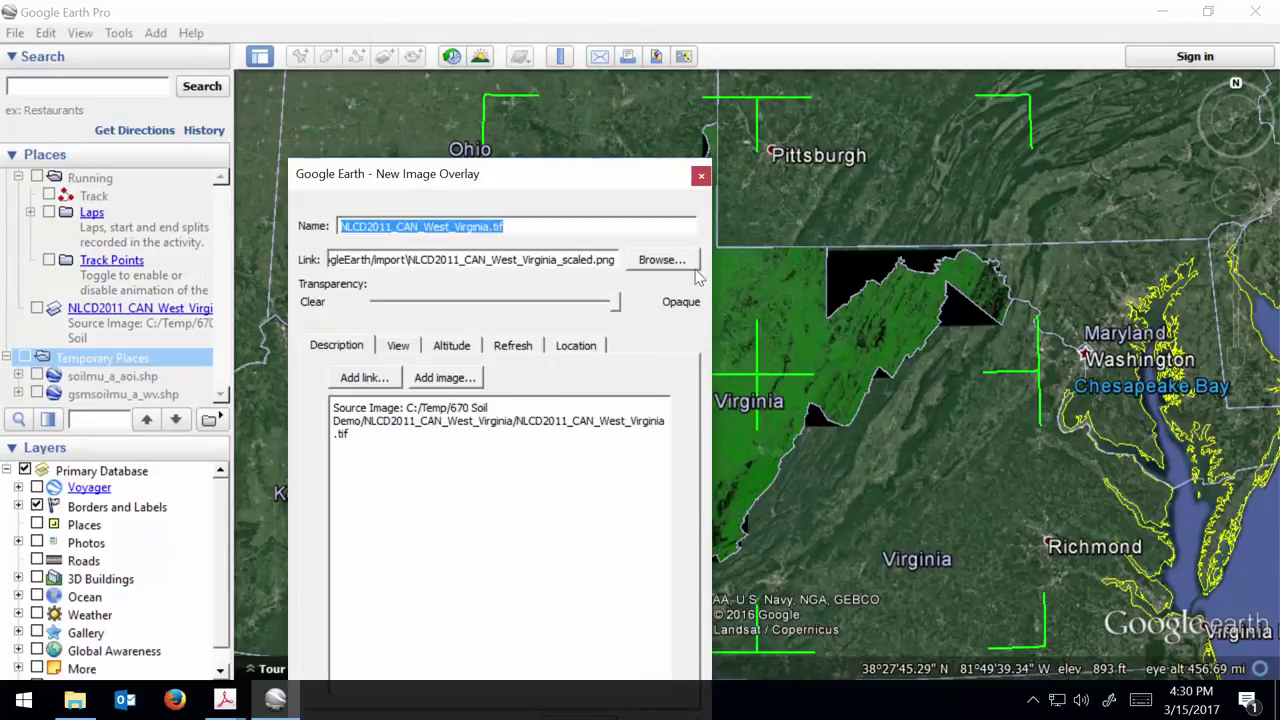
click(701, 176)
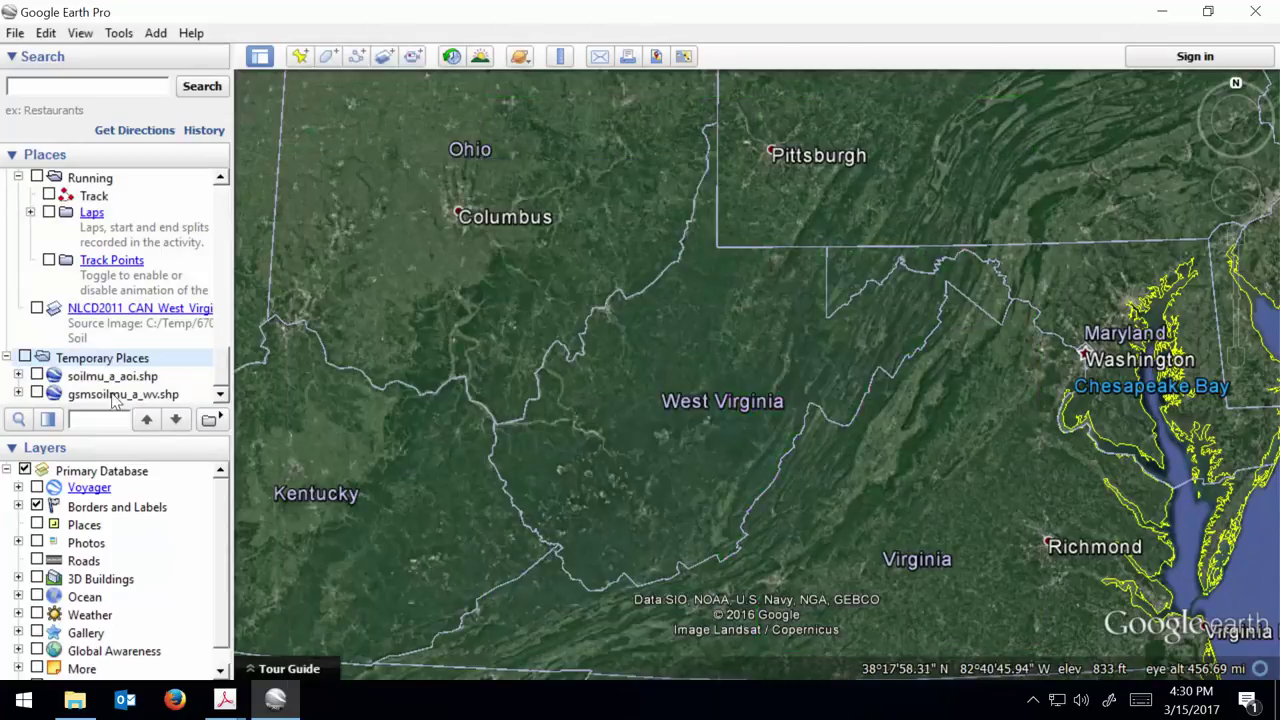
Display the saved NLCD2011_CAN West Virginia overlay and inspect its detail close up
click(222, 371)
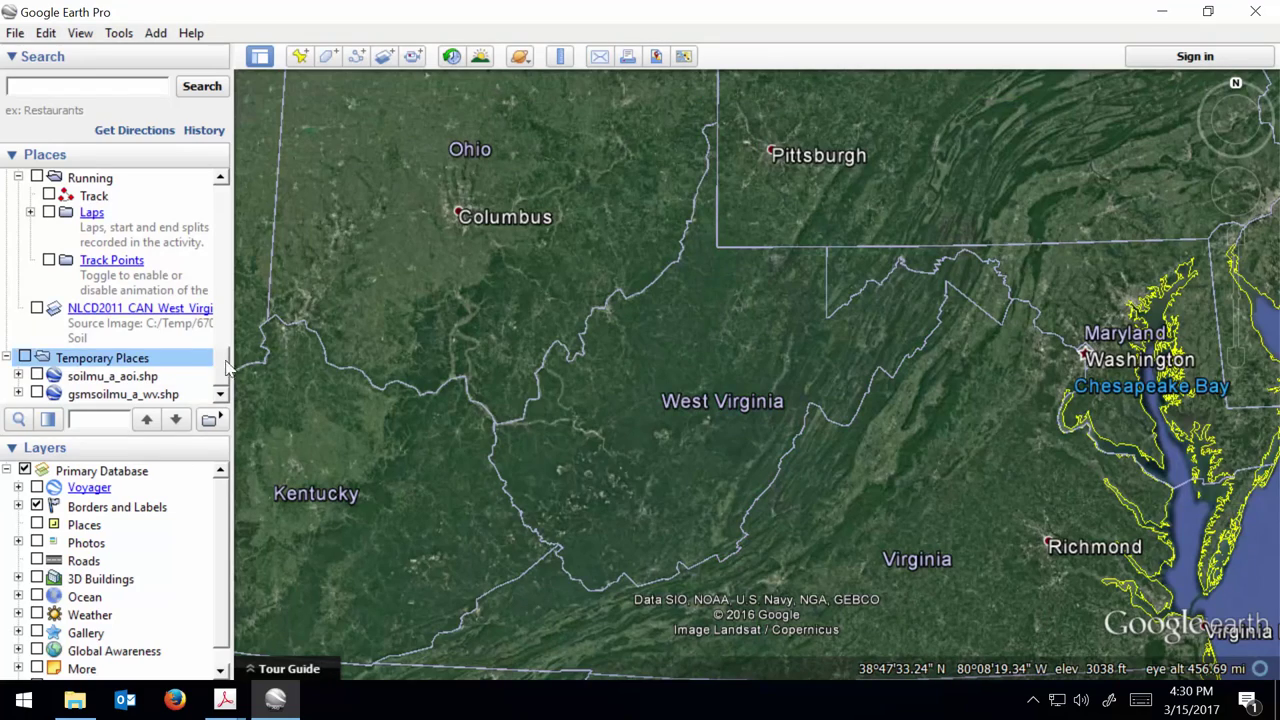
click(36, 309)
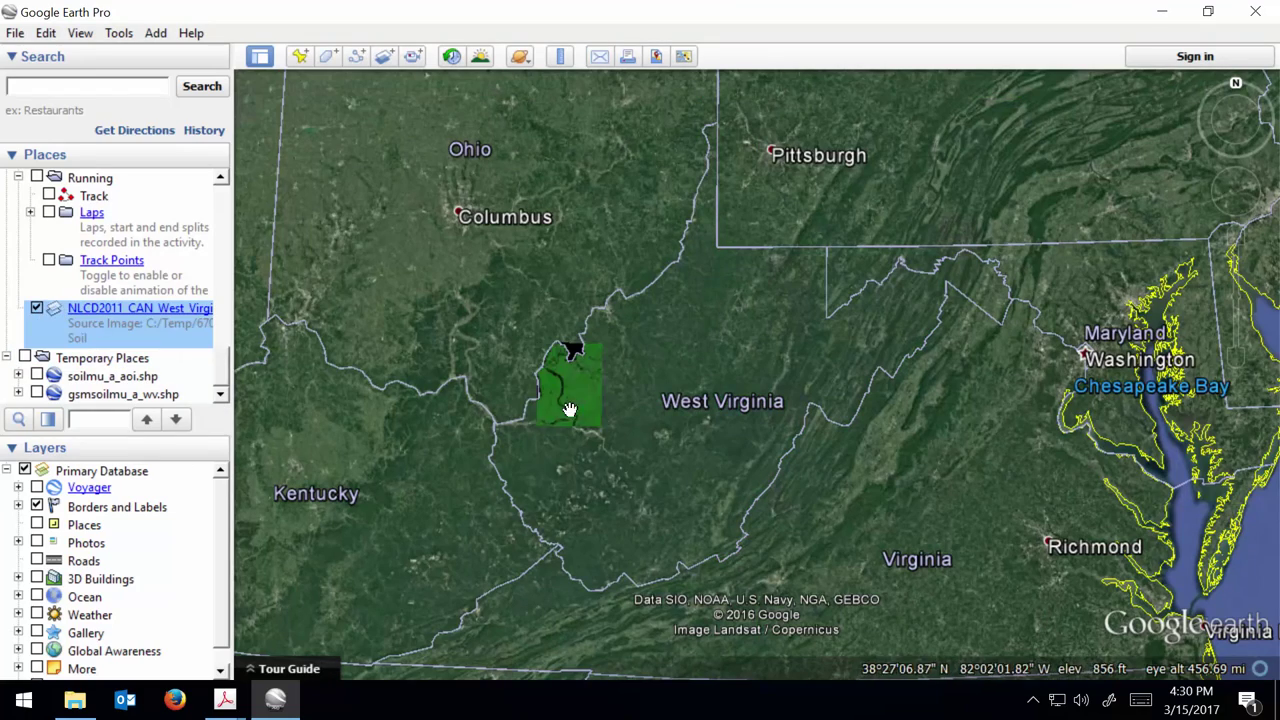
scroll(568, 410, up, 6)
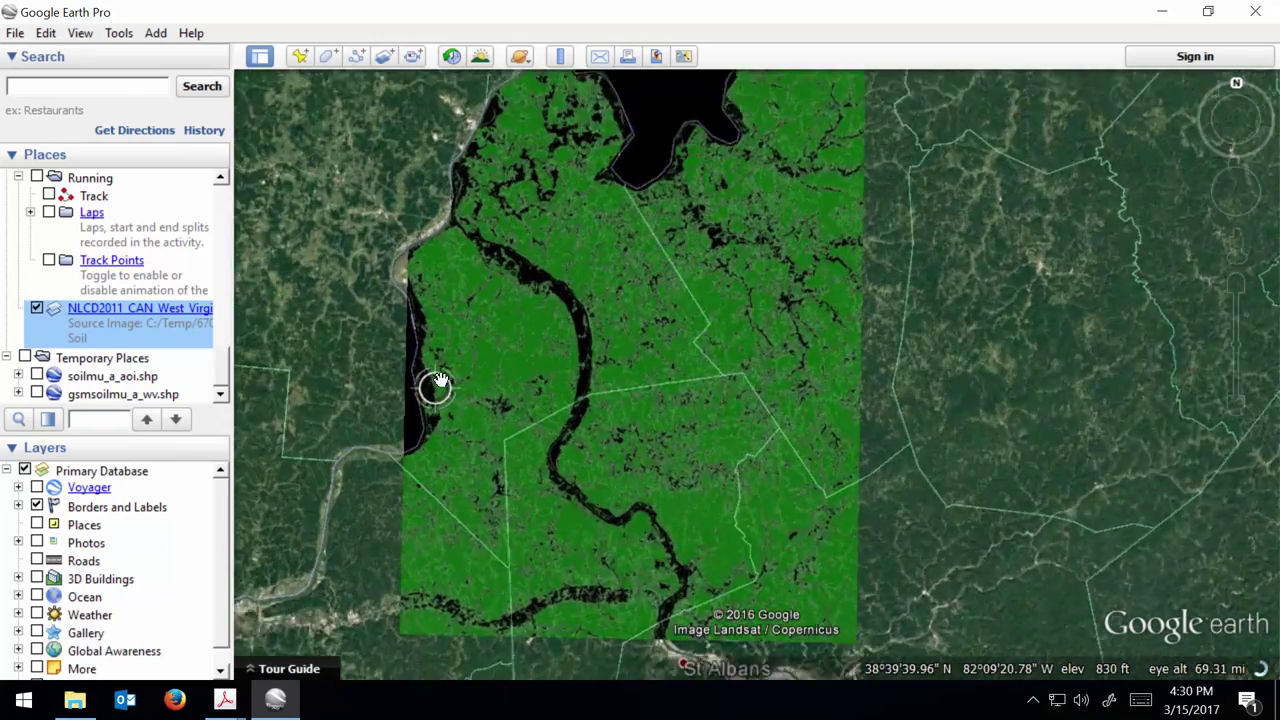
scroll(489, 383, up, 6)
scroll(570, 340, up, 5)
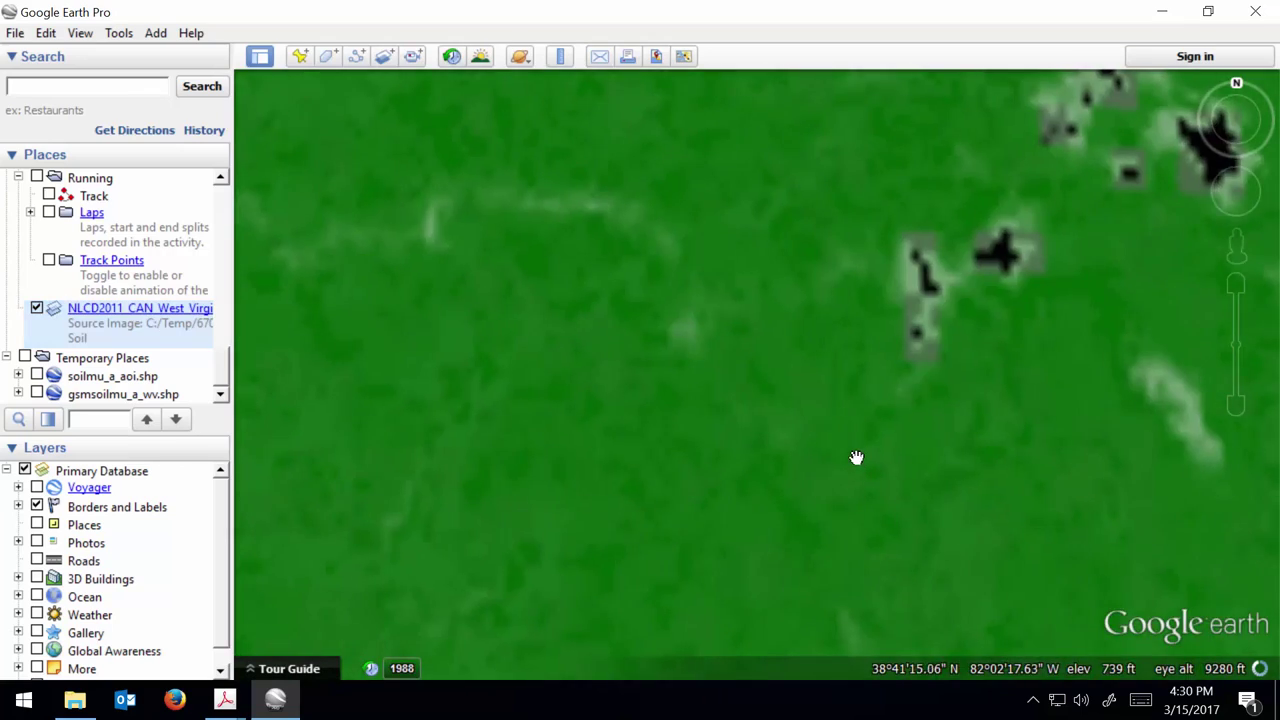
scroll(854, 455, down, 4)
scroll(852, 438, down, 4)
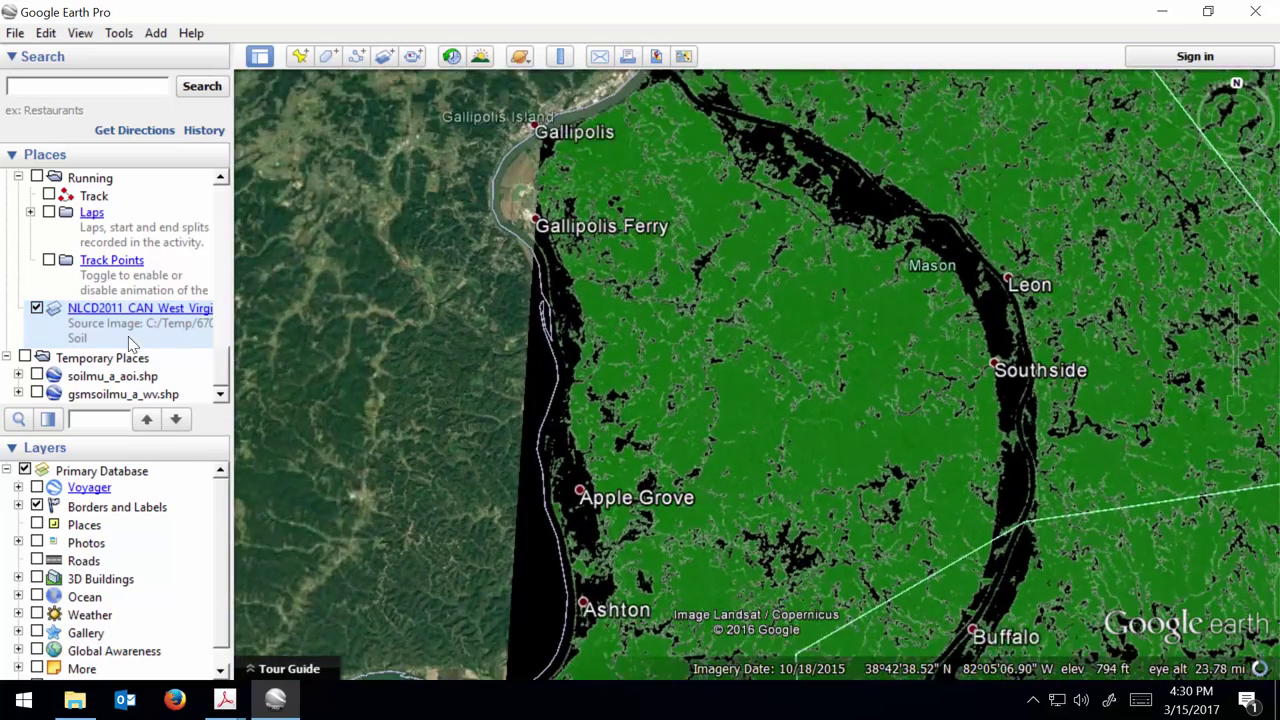
Hide the Borders and Labels layer and examine the overlay along the river at its southern edge
click(36, 507)
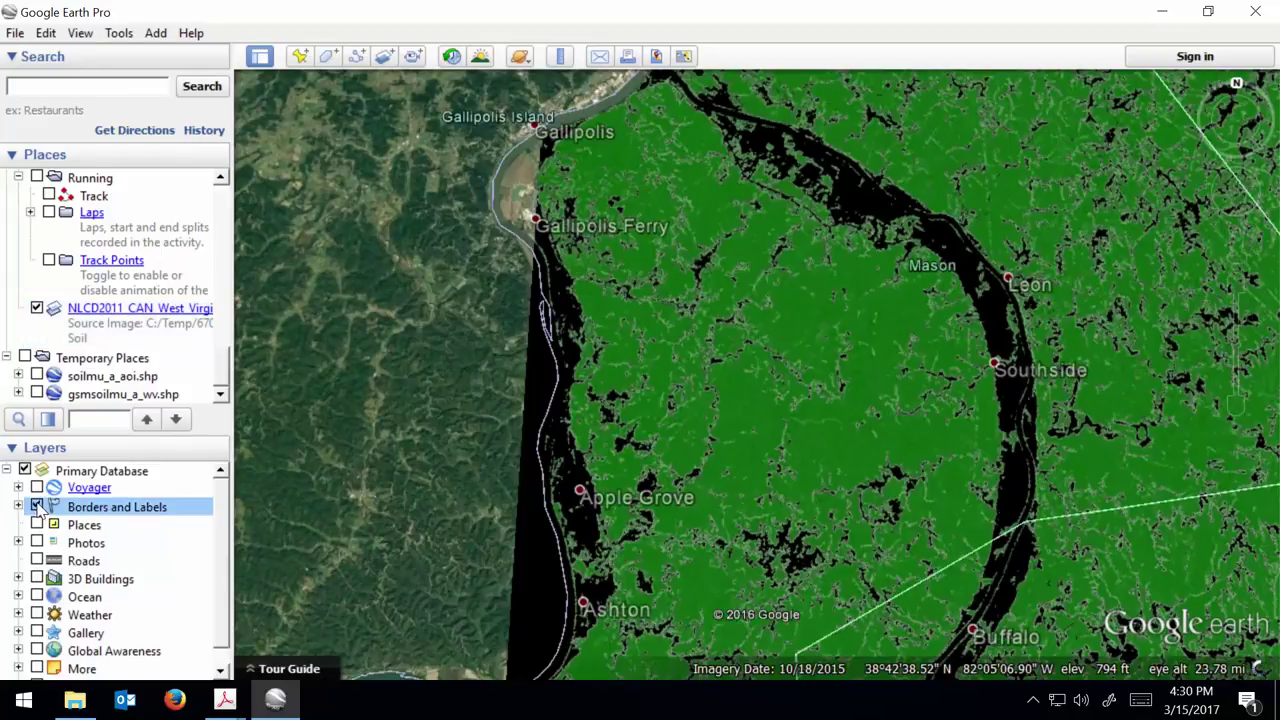
drag(775, 505, 733, 204)
drag(774, 406, 677, 329)
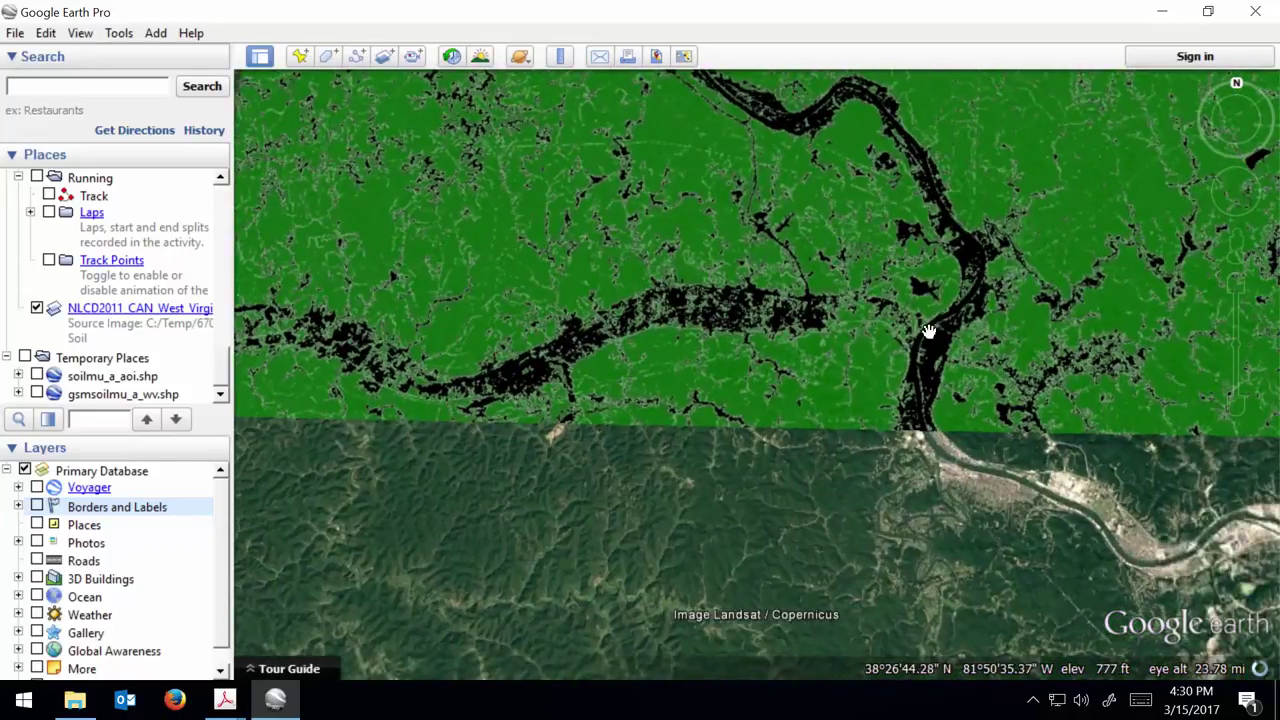
scroll(951, 383, down, 1)
scroll(951, 383, up, 5)
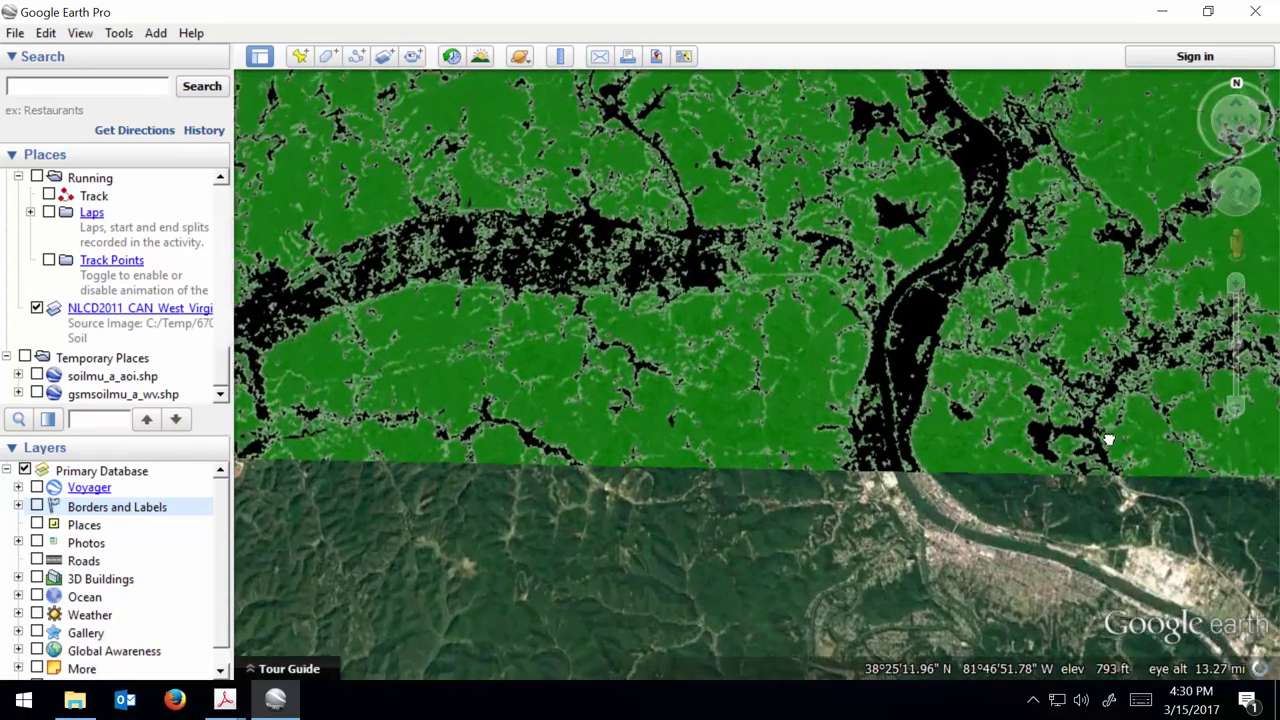
scroll(1006, 500, up, 2)
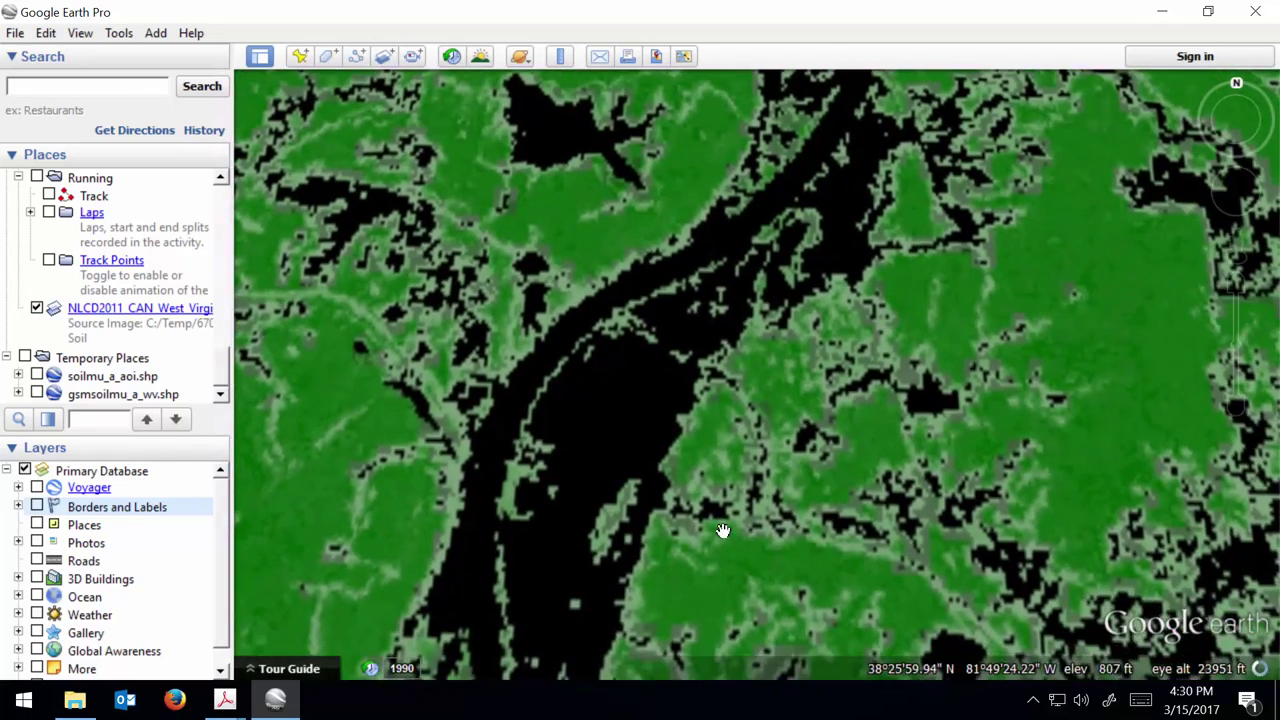
Switch to File Explorer and open the Rock Scour folder under Documents > Research
click(74, 700)
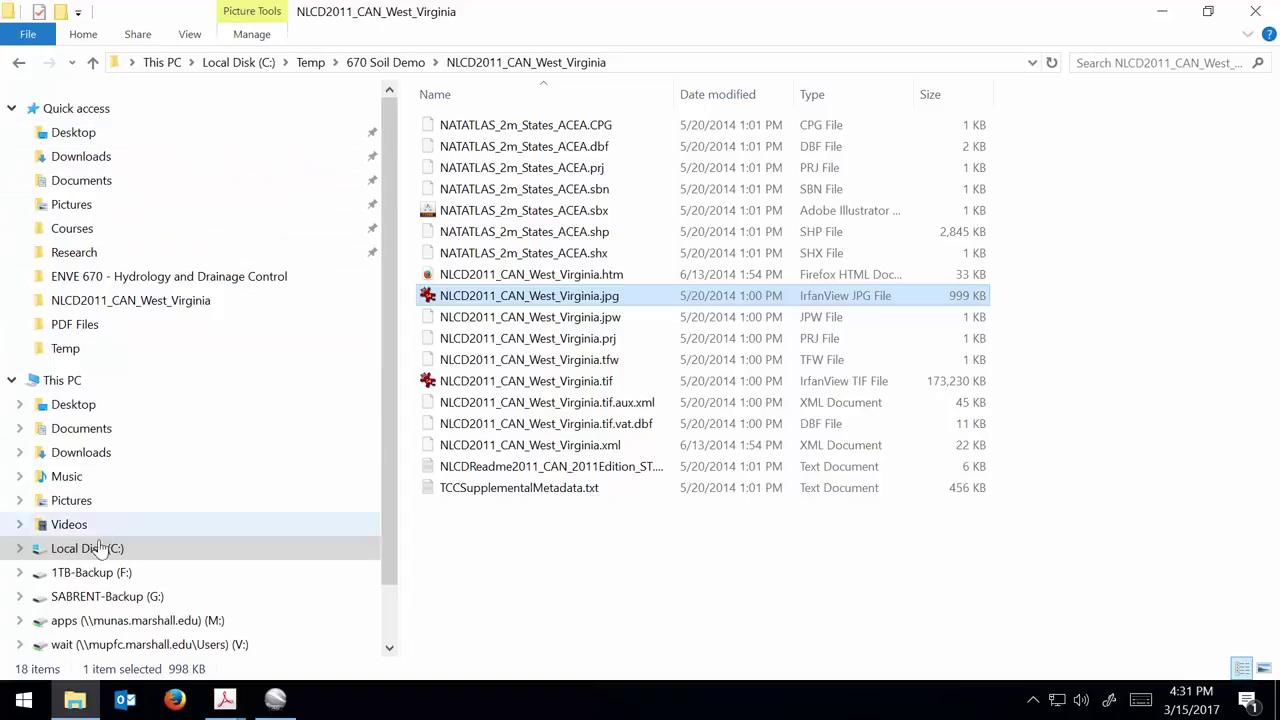
click(94, 434)
click(491, 449)
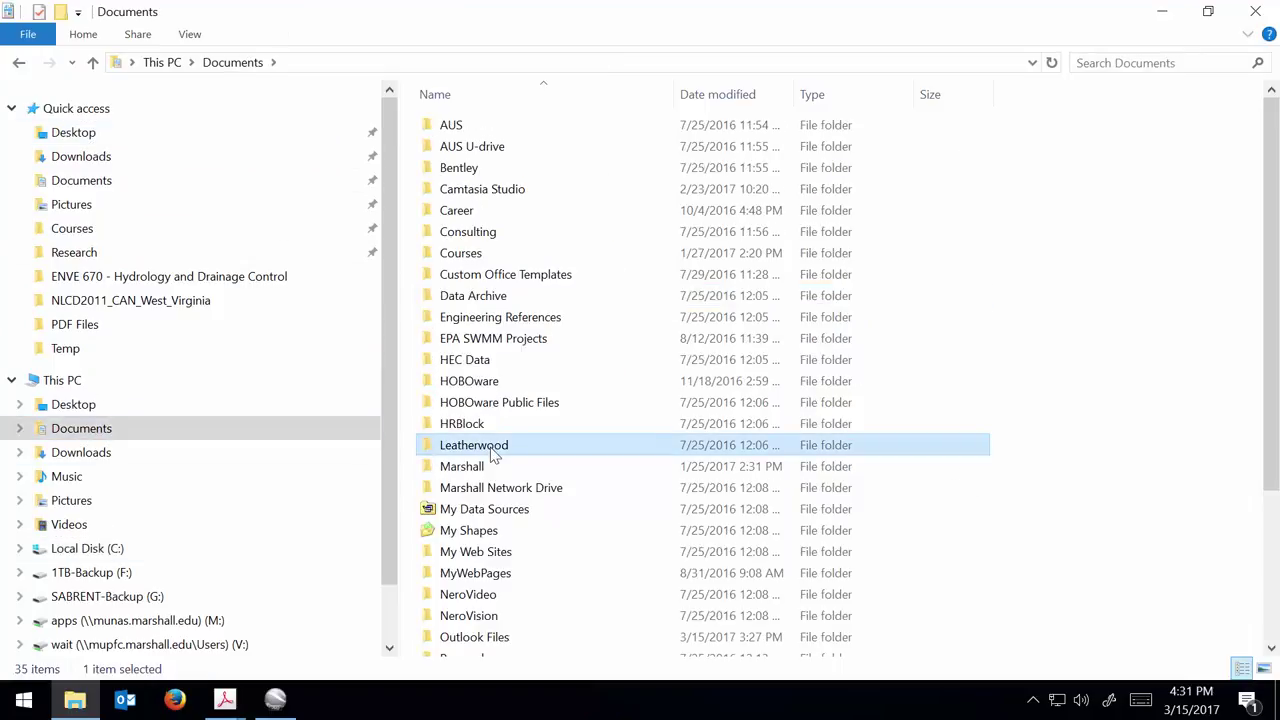
scroll(490, 500, down, 2)
scroll(491, 503, down, 1)
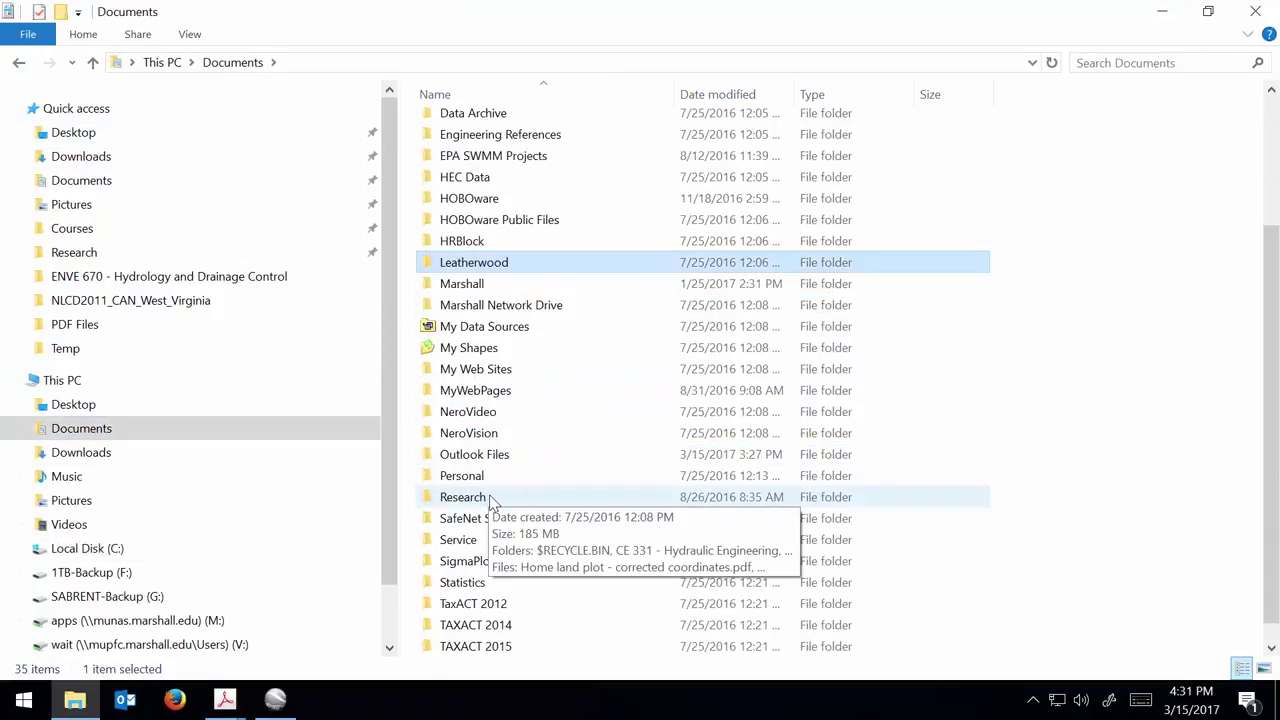
double_click(493, 500)
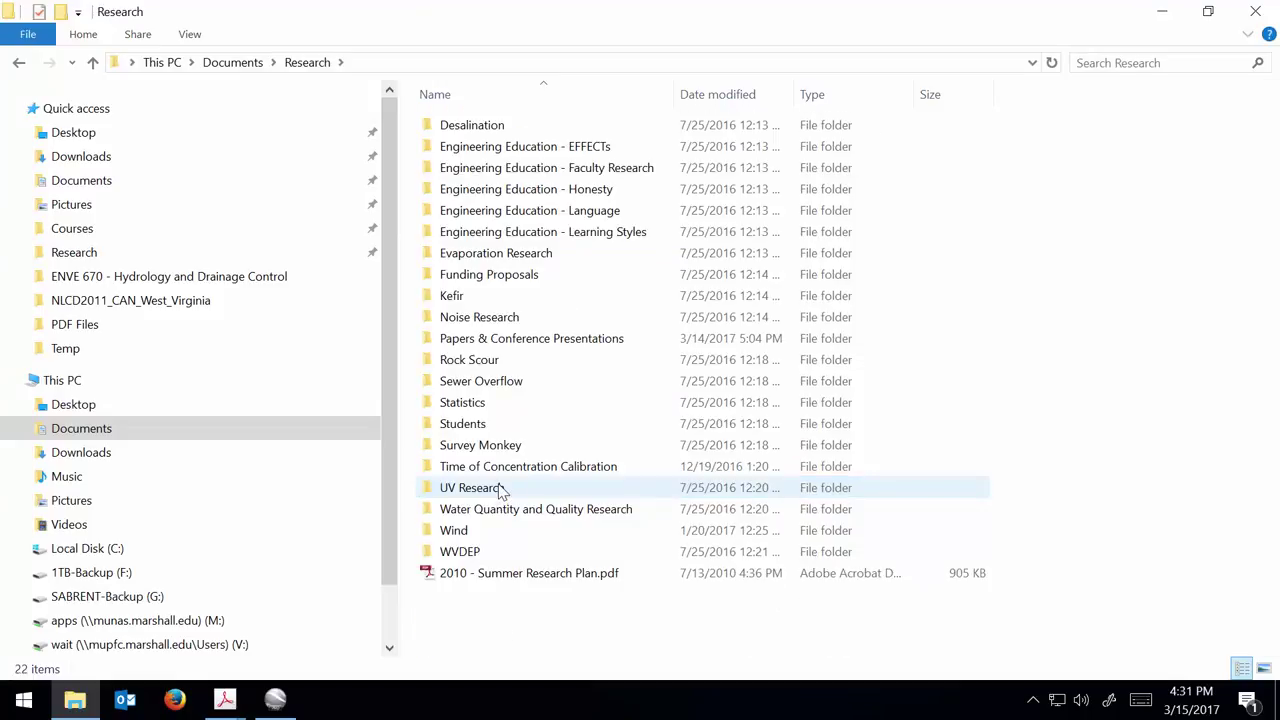
double_click(509, 361)
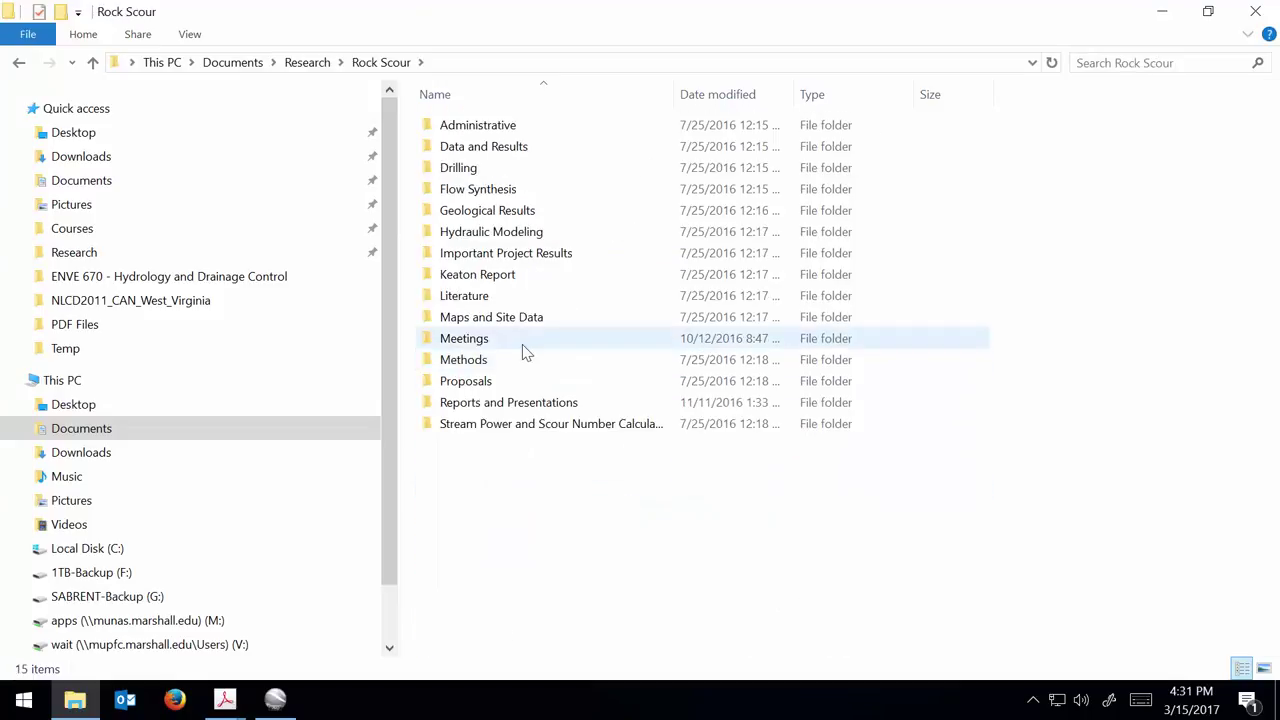
Look through the Stream Power and Scour Number Calculations folder and return to Rock Scour
click(546, 233)
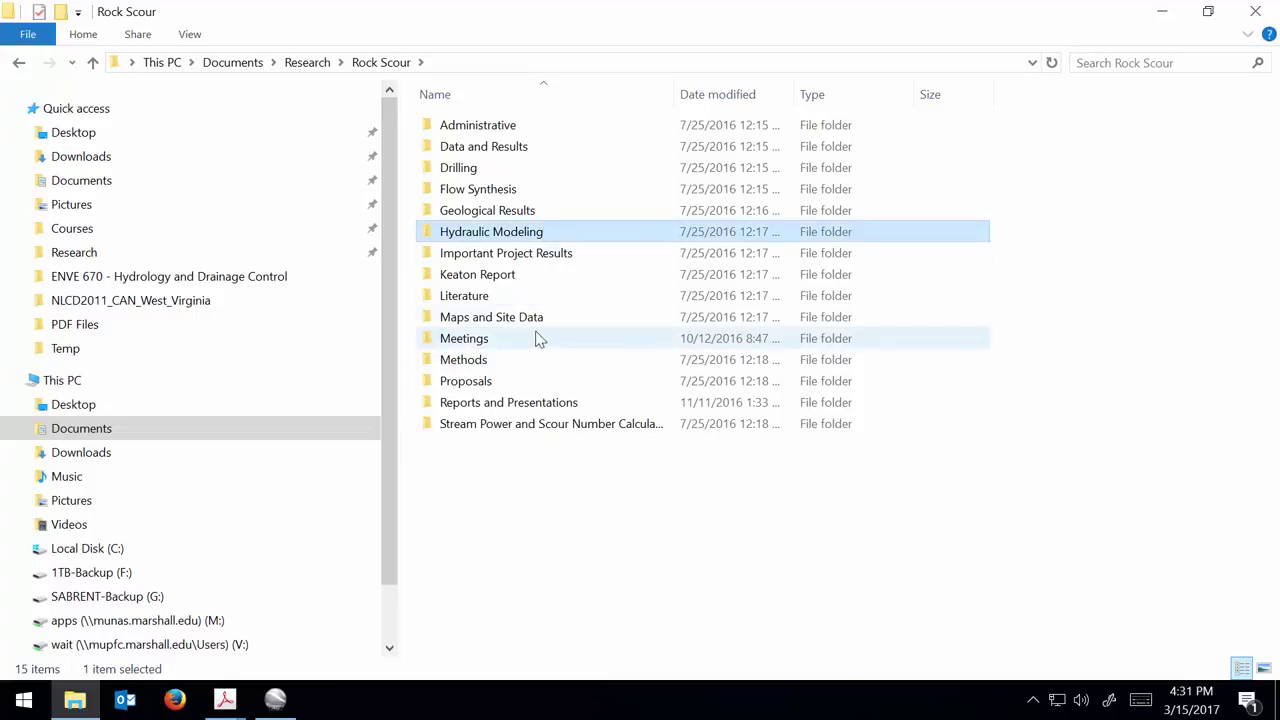
double_click(549, 425)
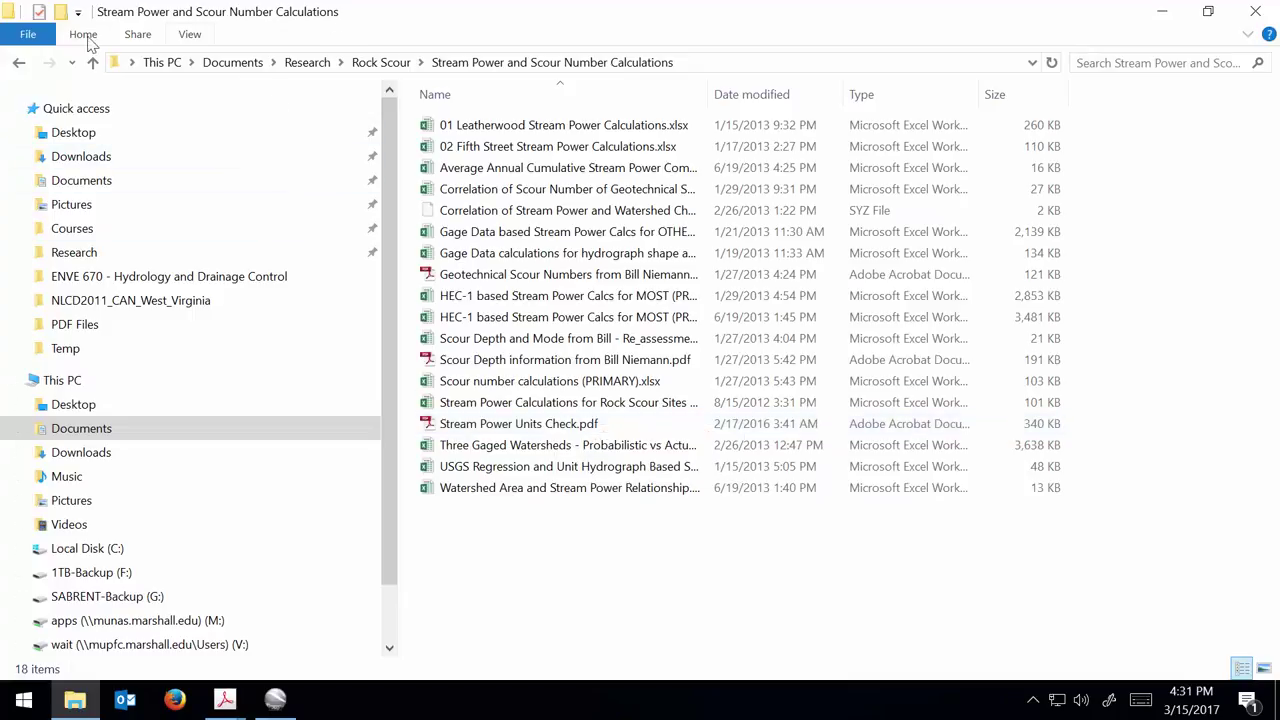
click(19, 63)
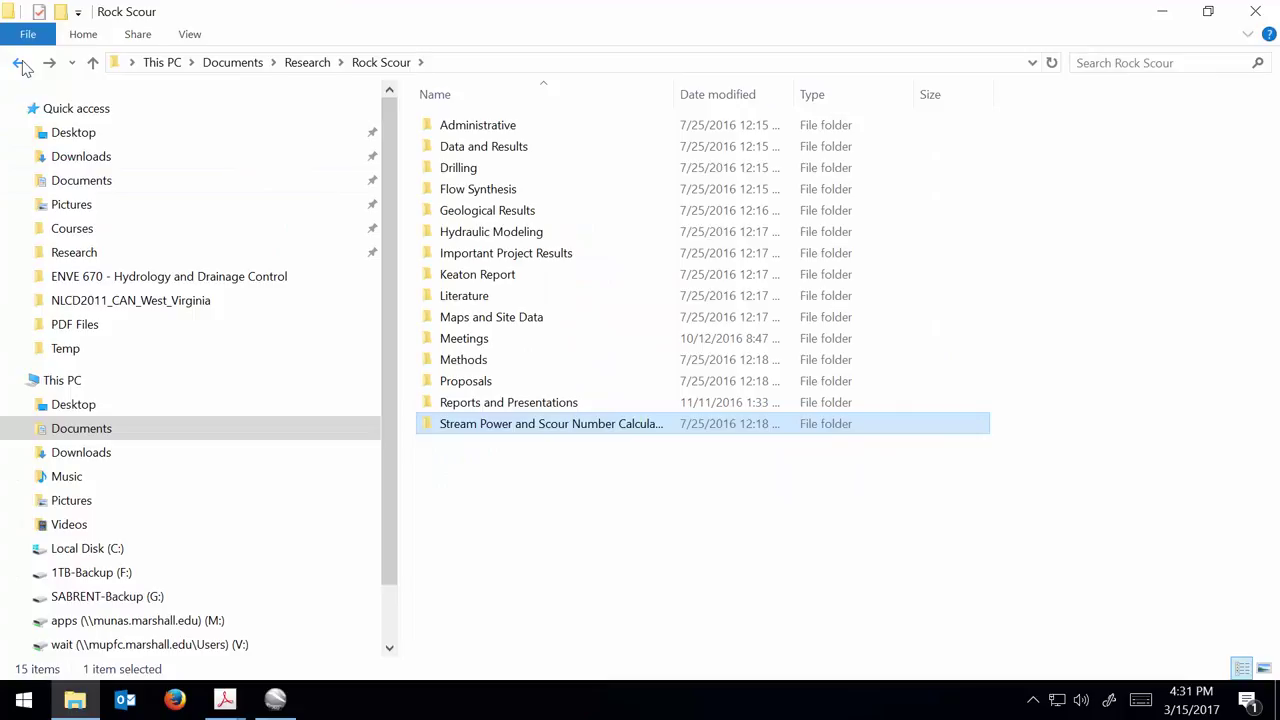
Search the Rock Scour folder for "curve number" and sort the results by type in descending order
click(1173, 64)
text(curv)
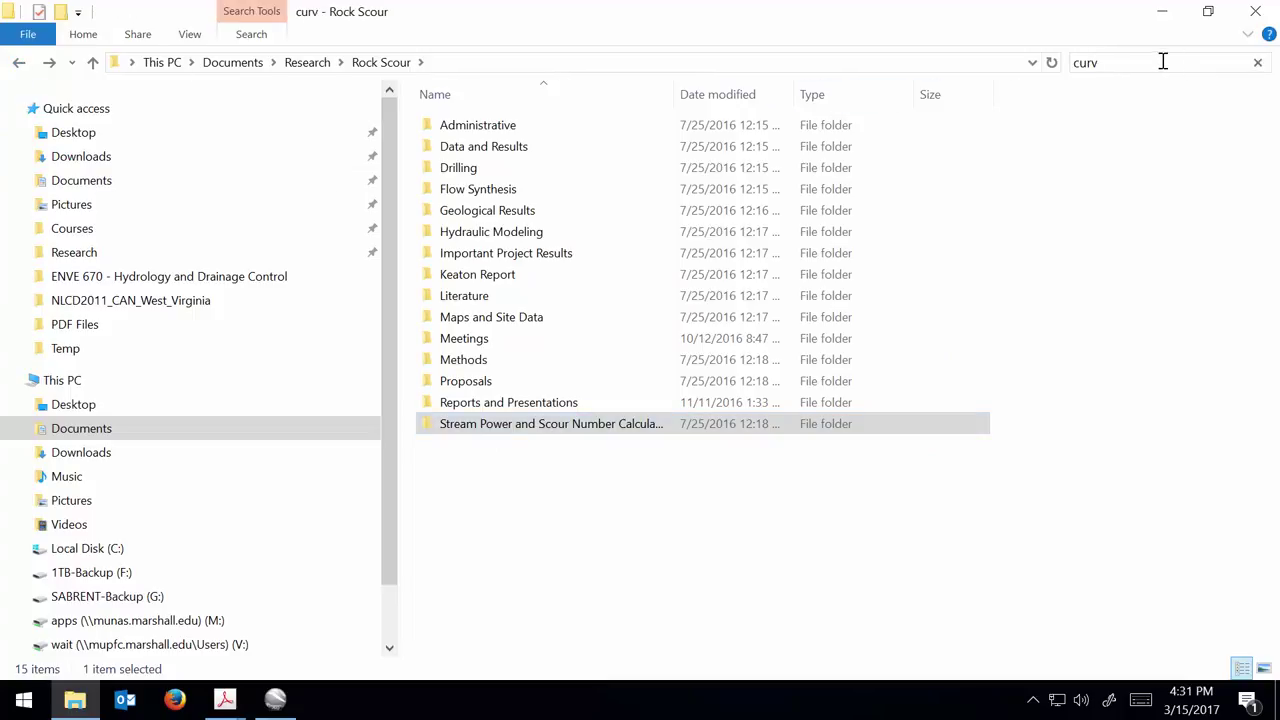
text(e number)
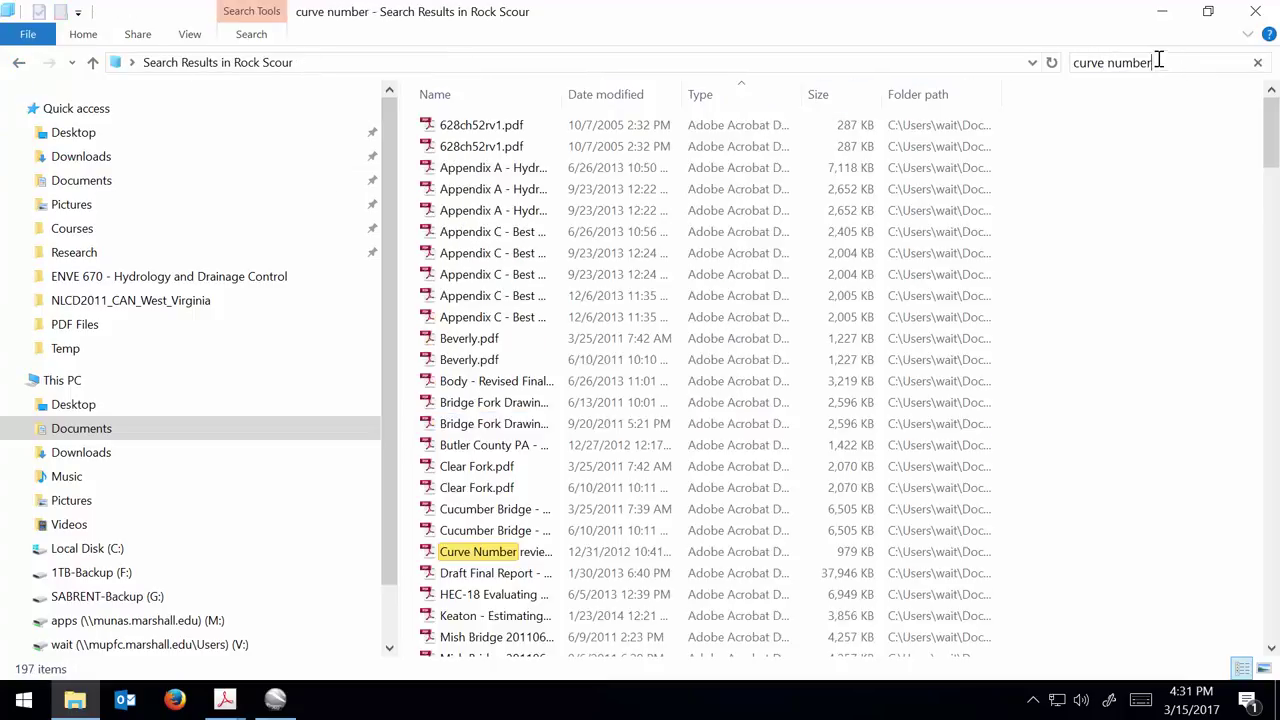
scroll(1120, 220, down, 4)
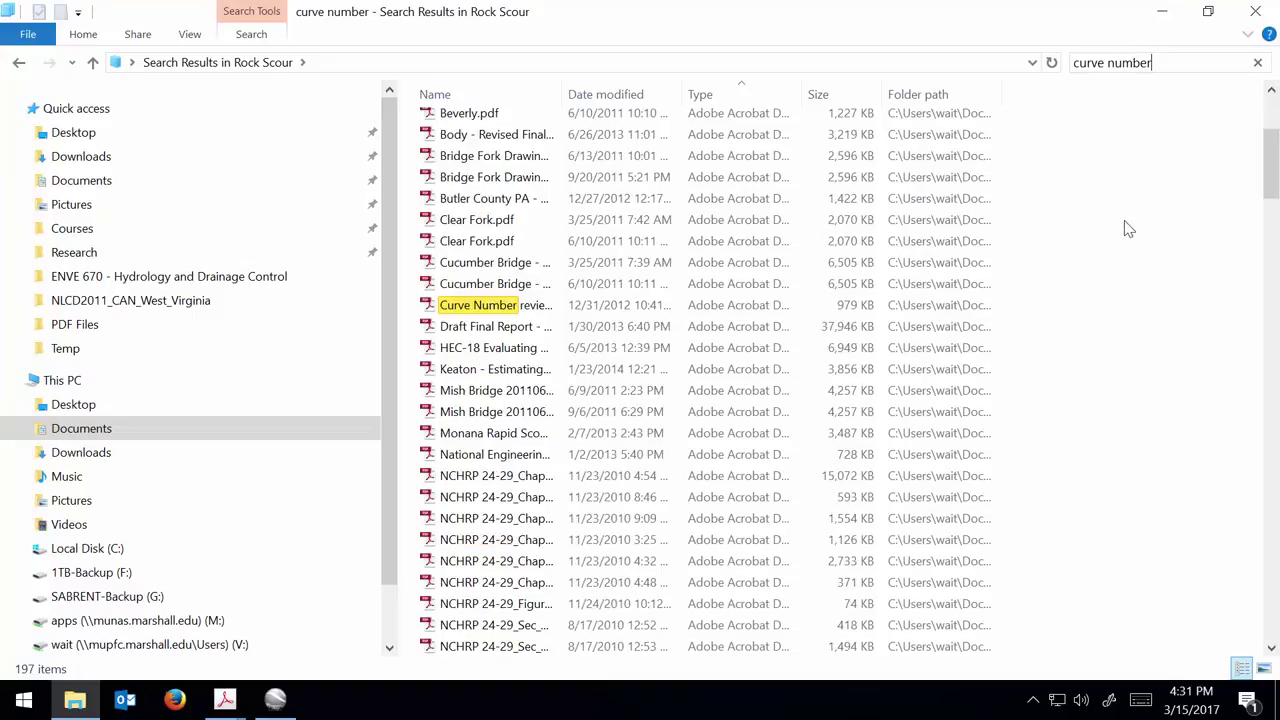
click(723, 102)
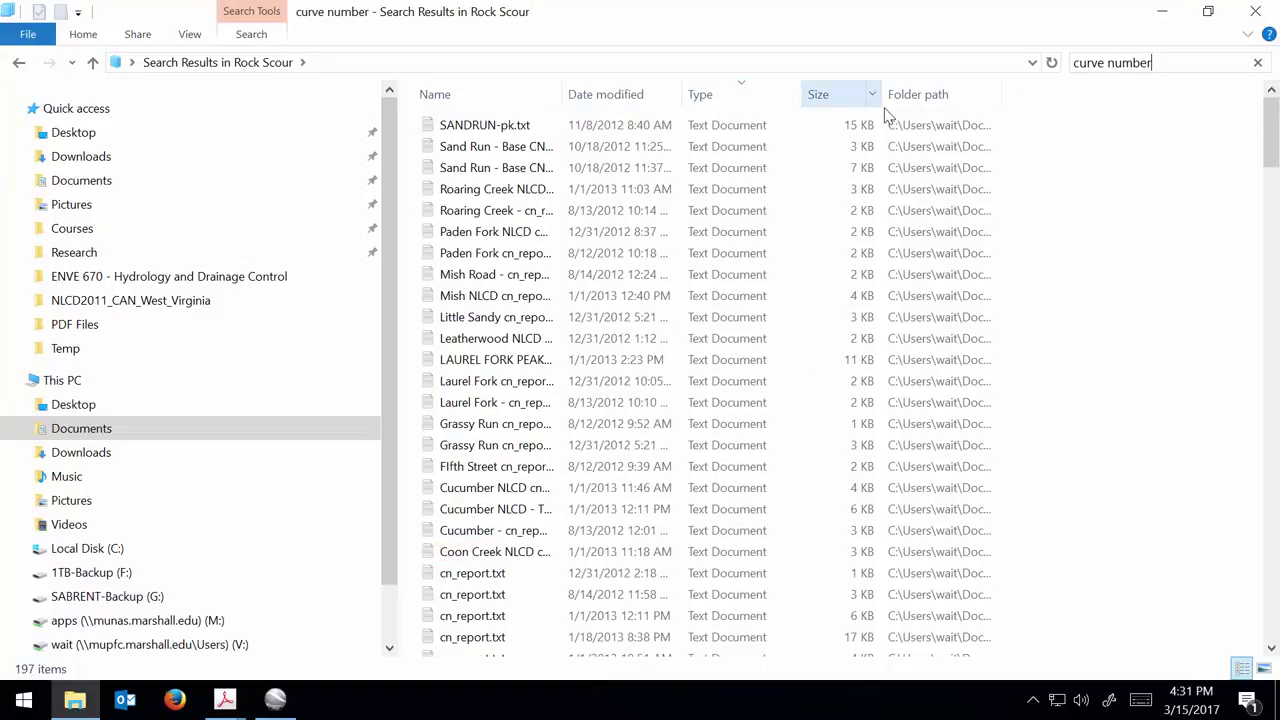
scroll(826, 207, down, 5)
scroll(826, 207, down, 3)
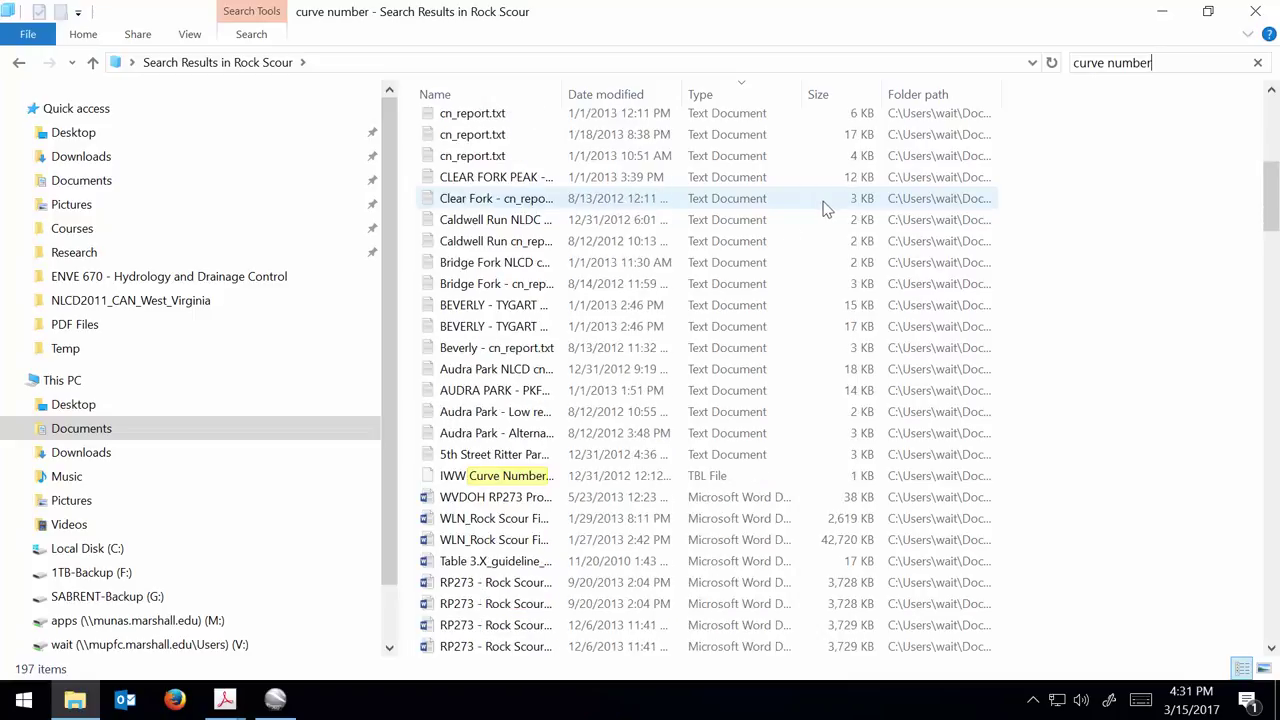
Open the IWW Curve Number.tbl file from the search results with Notepad and reposition its window over File Explorer
right_click(499, 482)
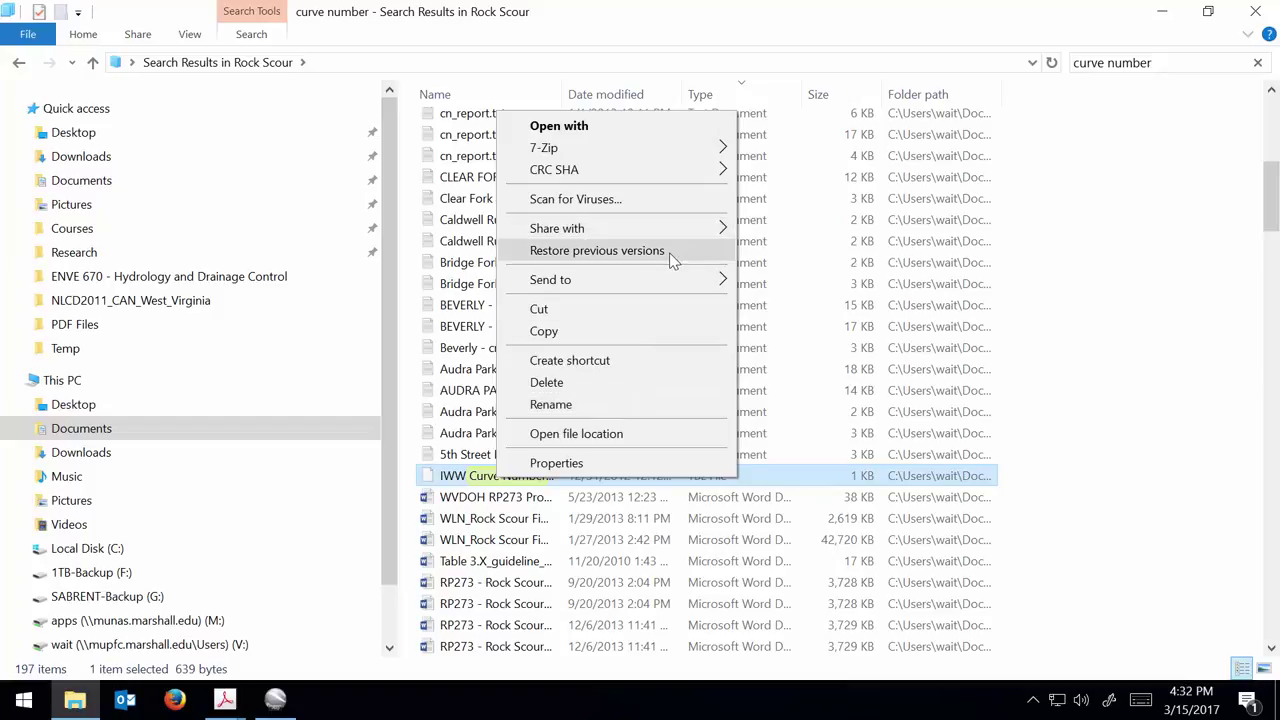
click(665, 129)
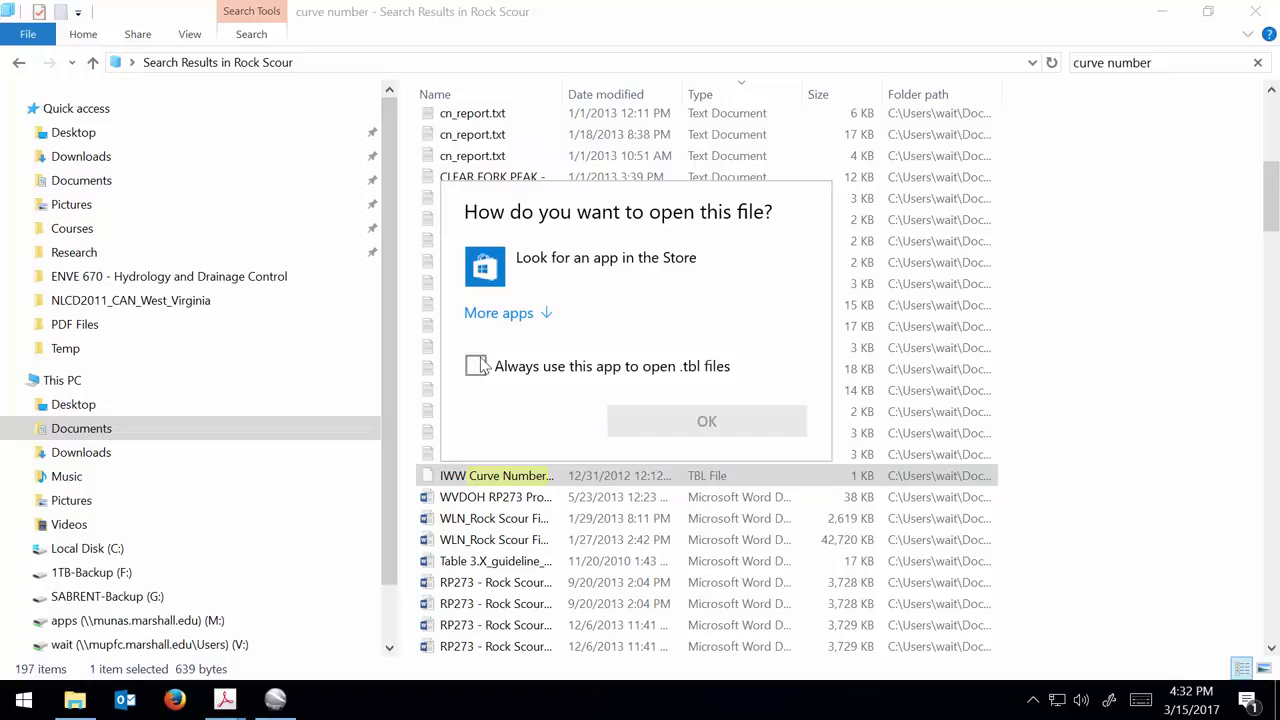
click(505, 313)
scroll(608, 380, down, 3)
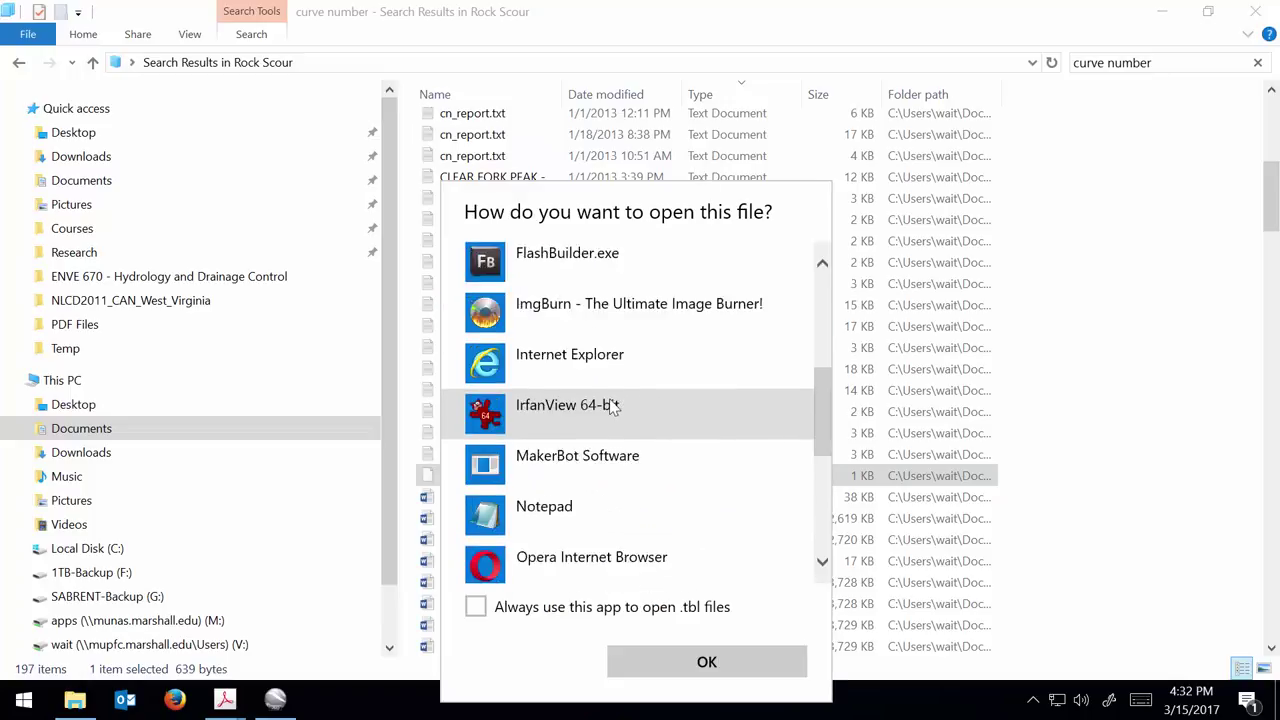
scroll(612, 405, down, 2)
click(530, 315)
click(700, 662)
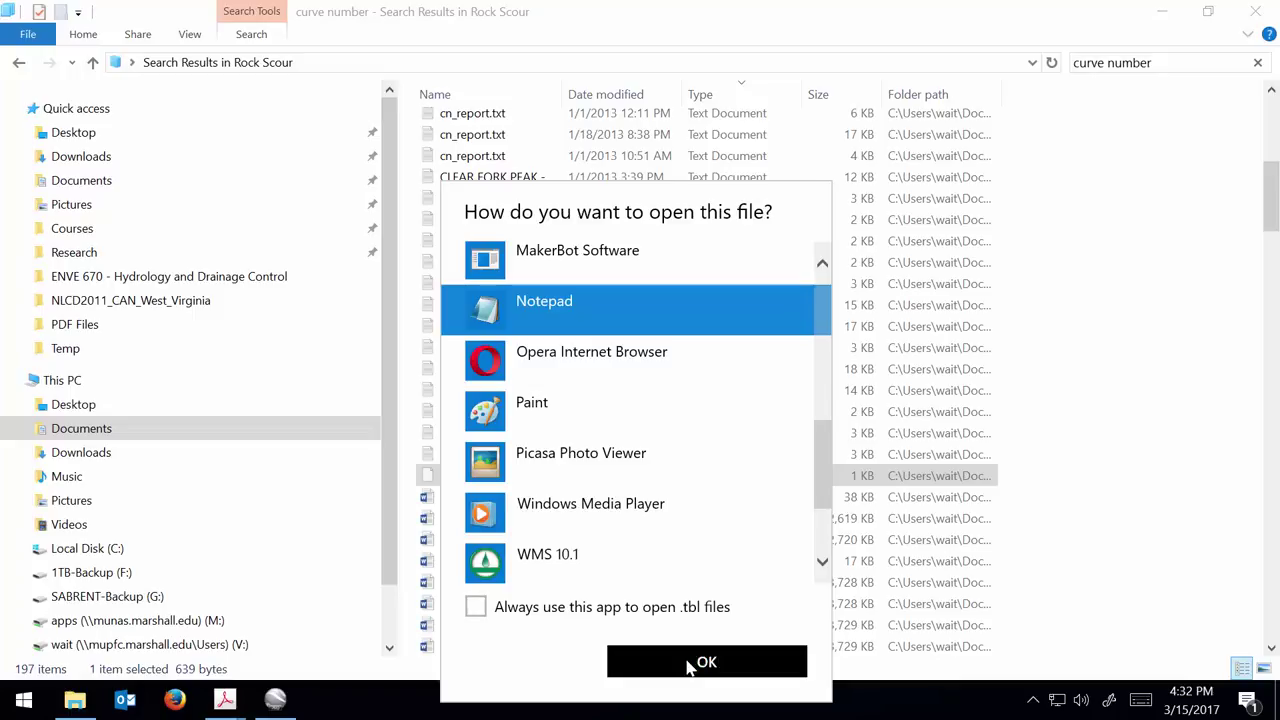
drag(909, 40, 545, 54)
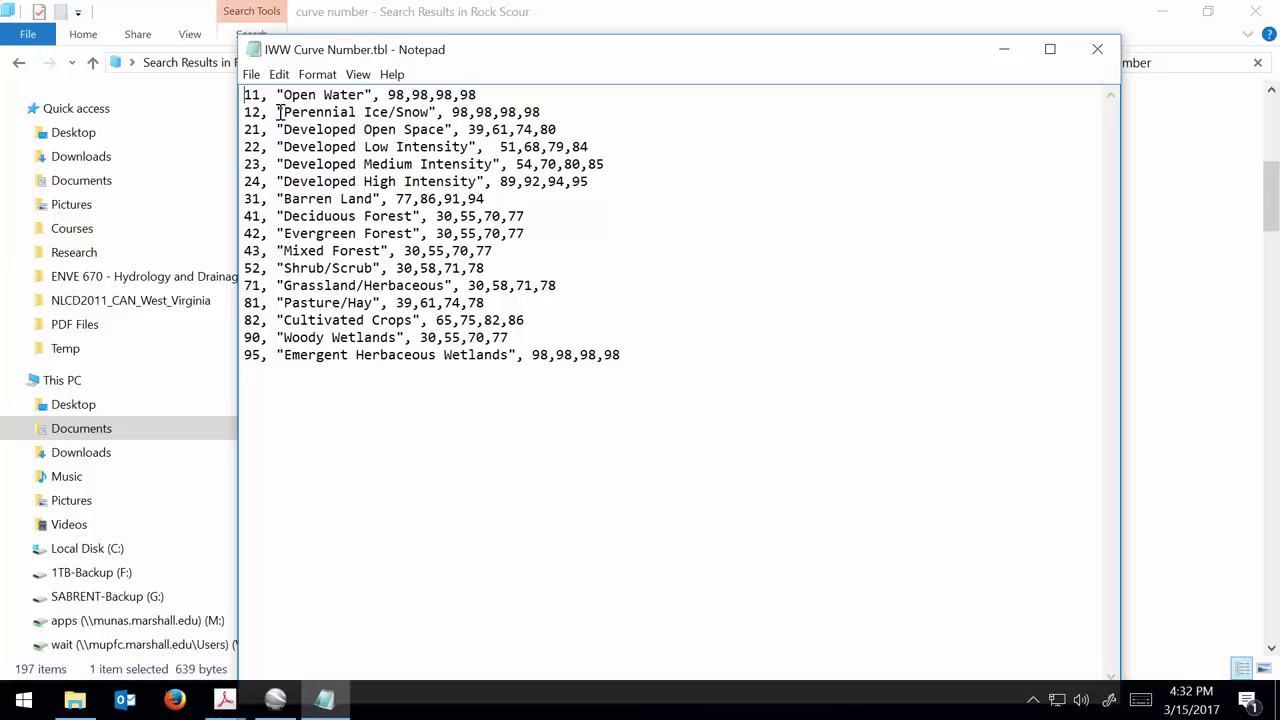
Examine the land cover codes and class names in the curve number table, highlighting the Open Water and Perennial Ice/Snow lines
drag(251, 102, 630, 357)
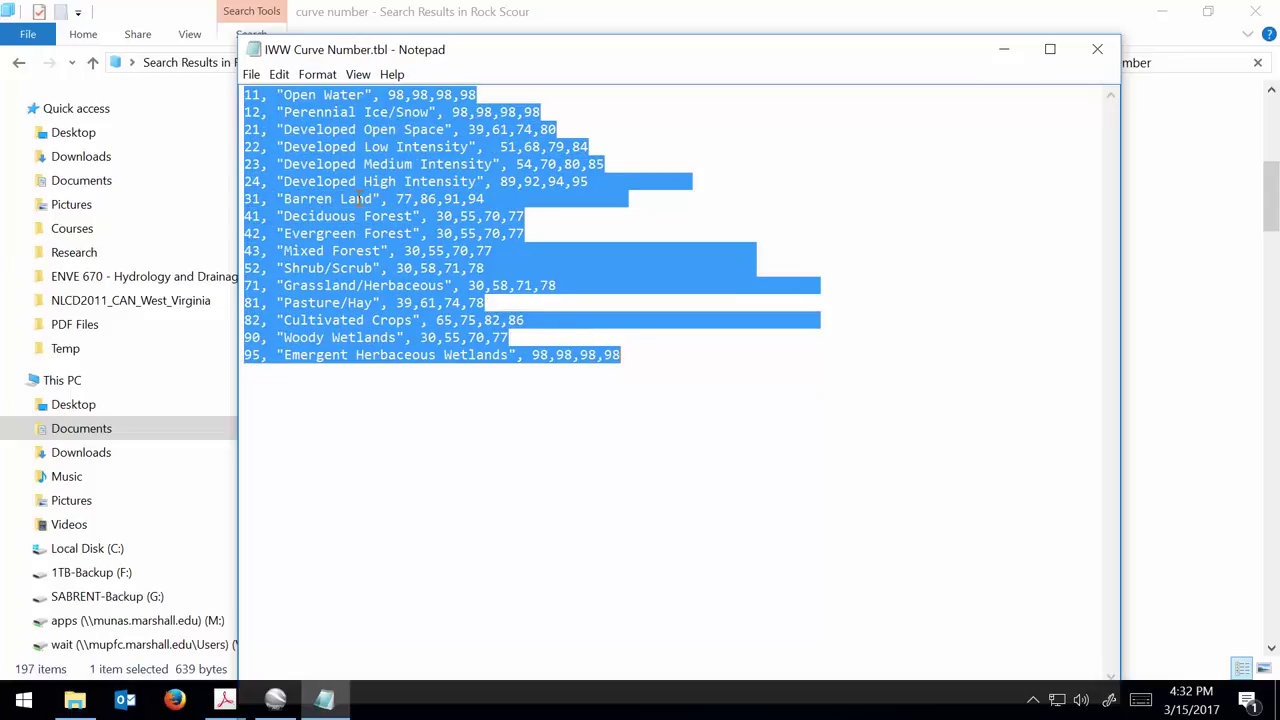
drag(251, 94, 260, 95)
click(268, 94)
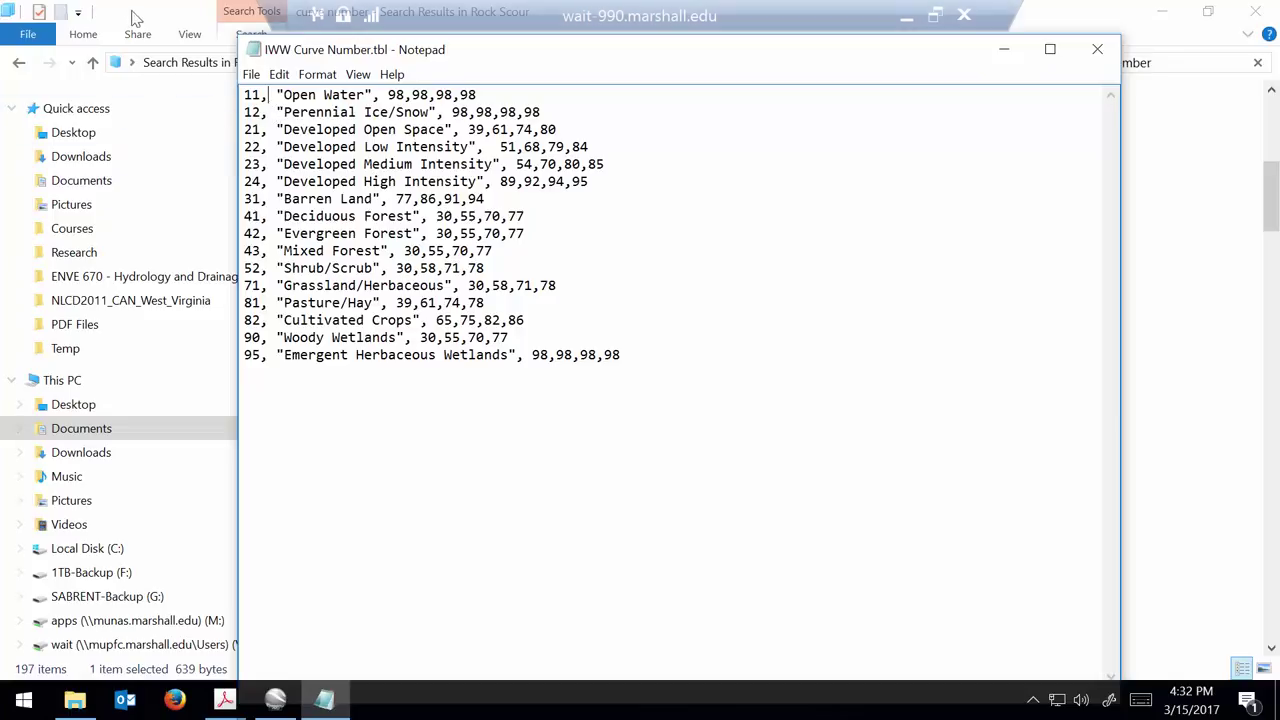
click(266, 96)
drag(248, 95, 370, 95)
drag(248, 112, 541, 113)
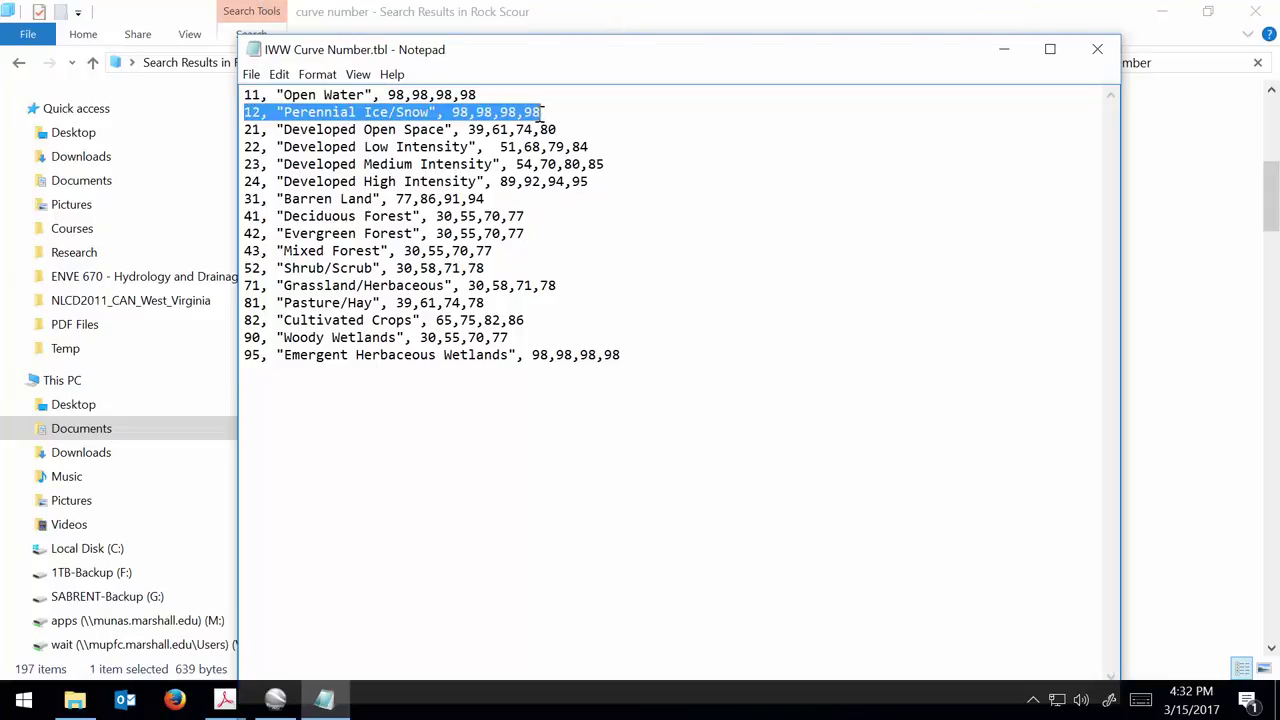
click(402, 95)
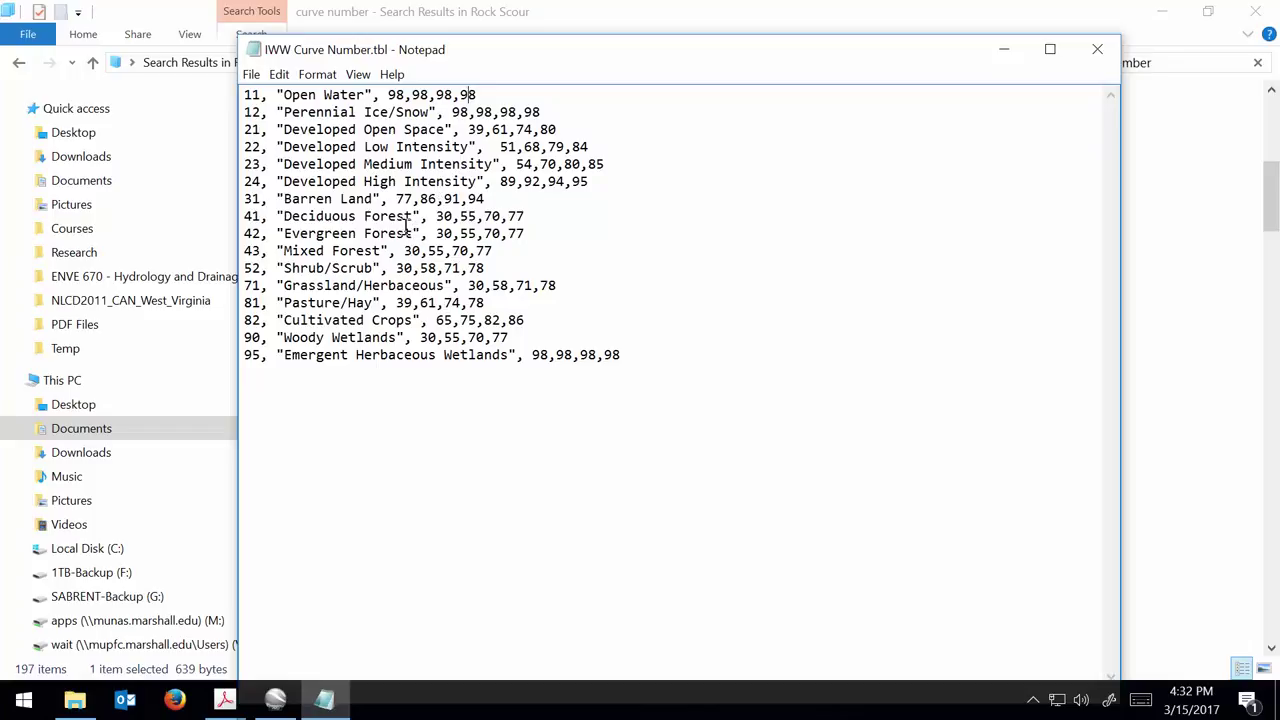
Review the curve numbers across the whole table and highlight the four Developed rows, codes 21 to 24
click(509, 216)
drag(629, 340, 117, 109)
drag(647, 372, 211, 94)
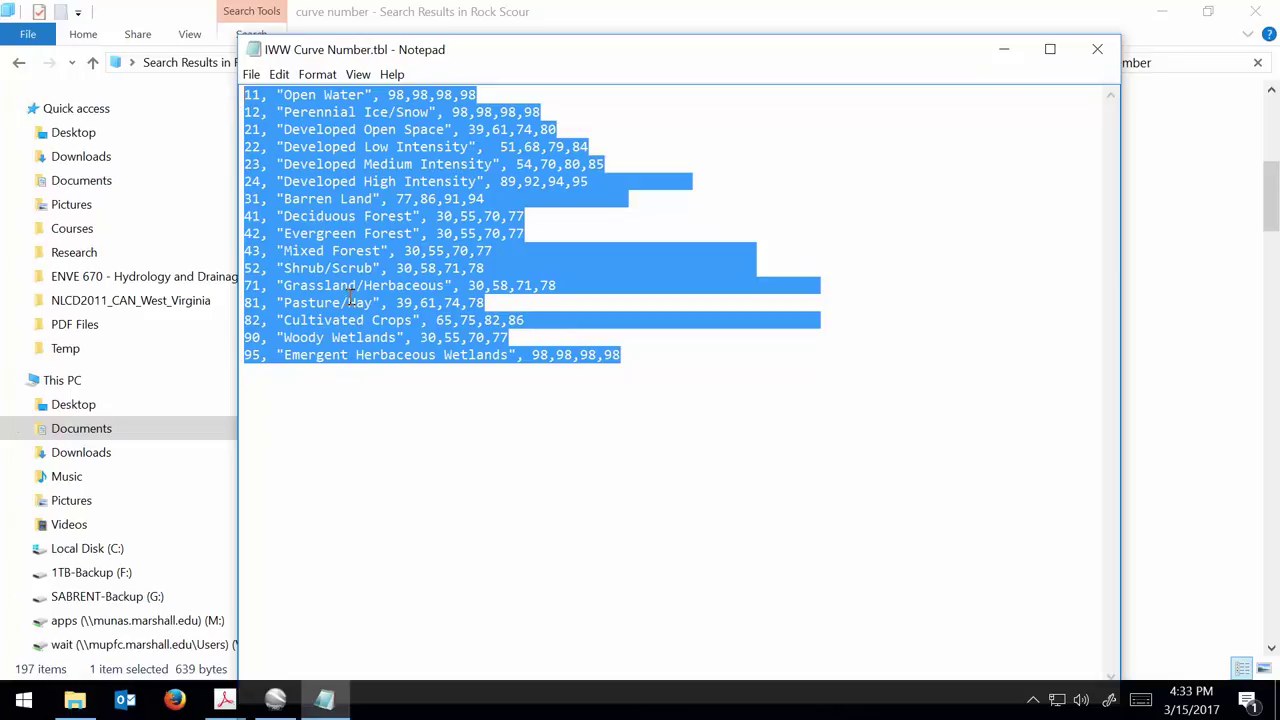
click(367, 433)
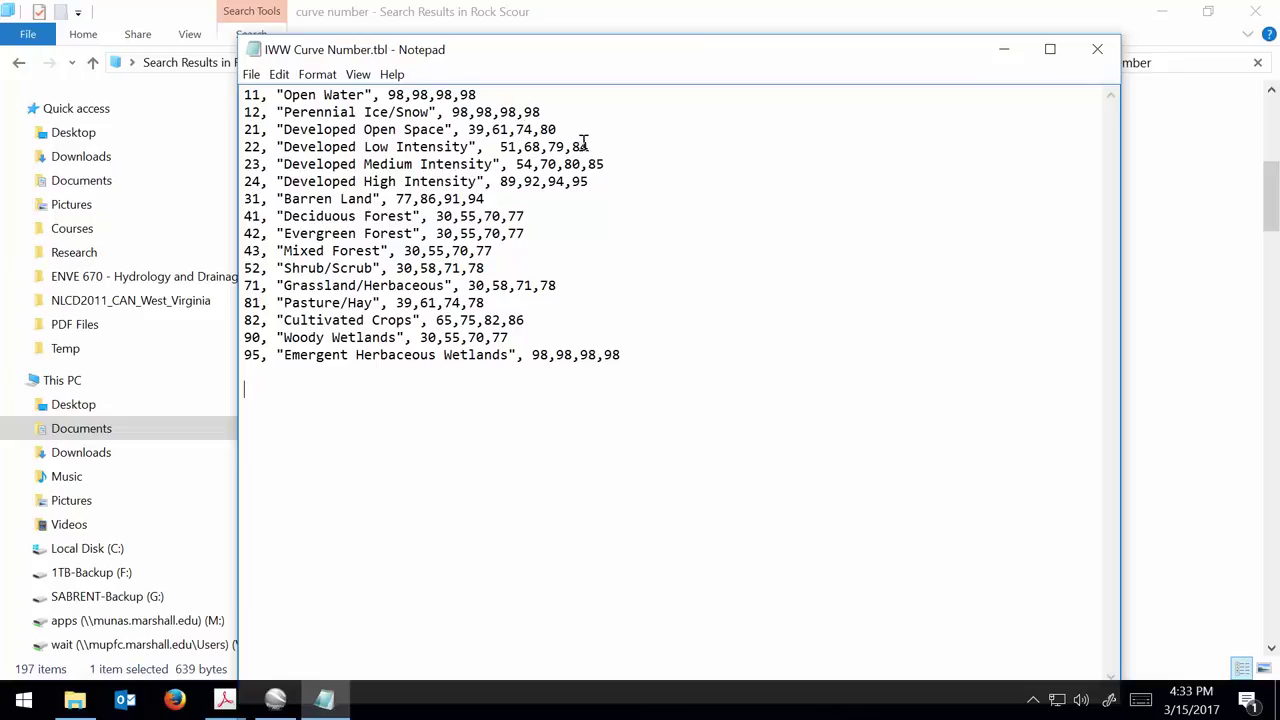
drag(590, 181, 253, 131)
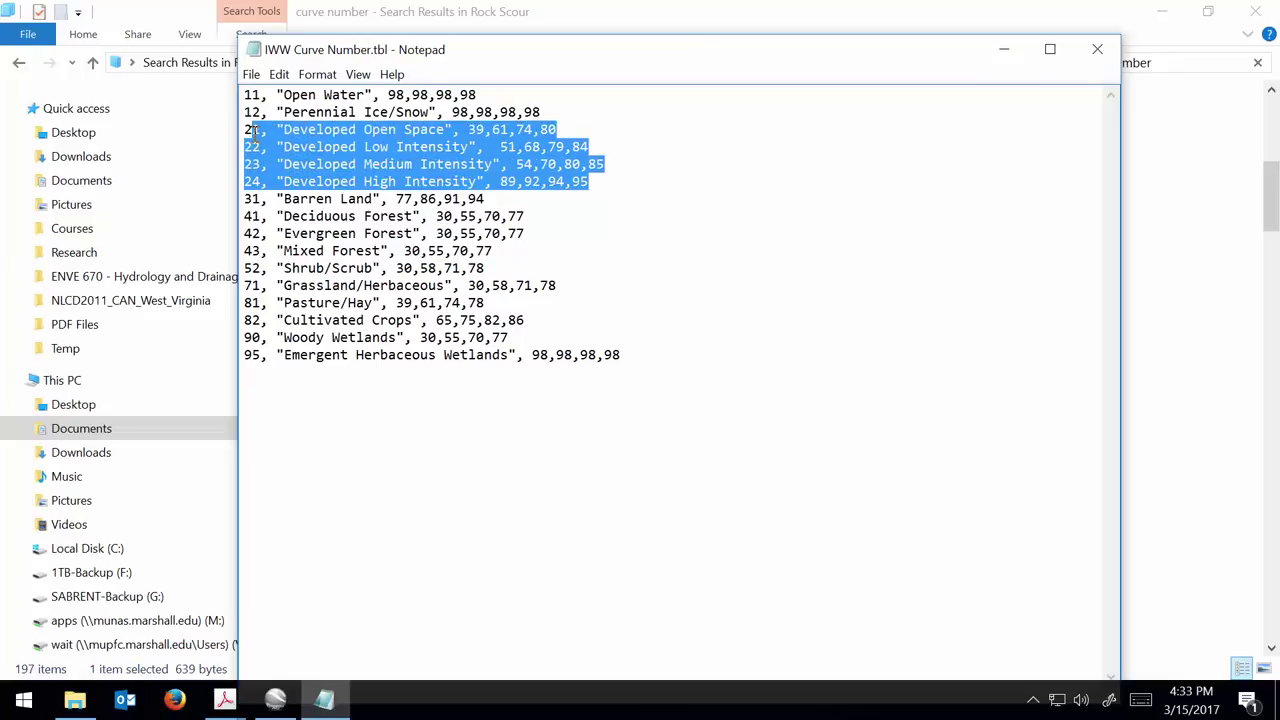
Minimize the remote desktop session, end the running slide show and switch to the ENVE 670 presentation in PowerPoint
mouse_move(615, 5)
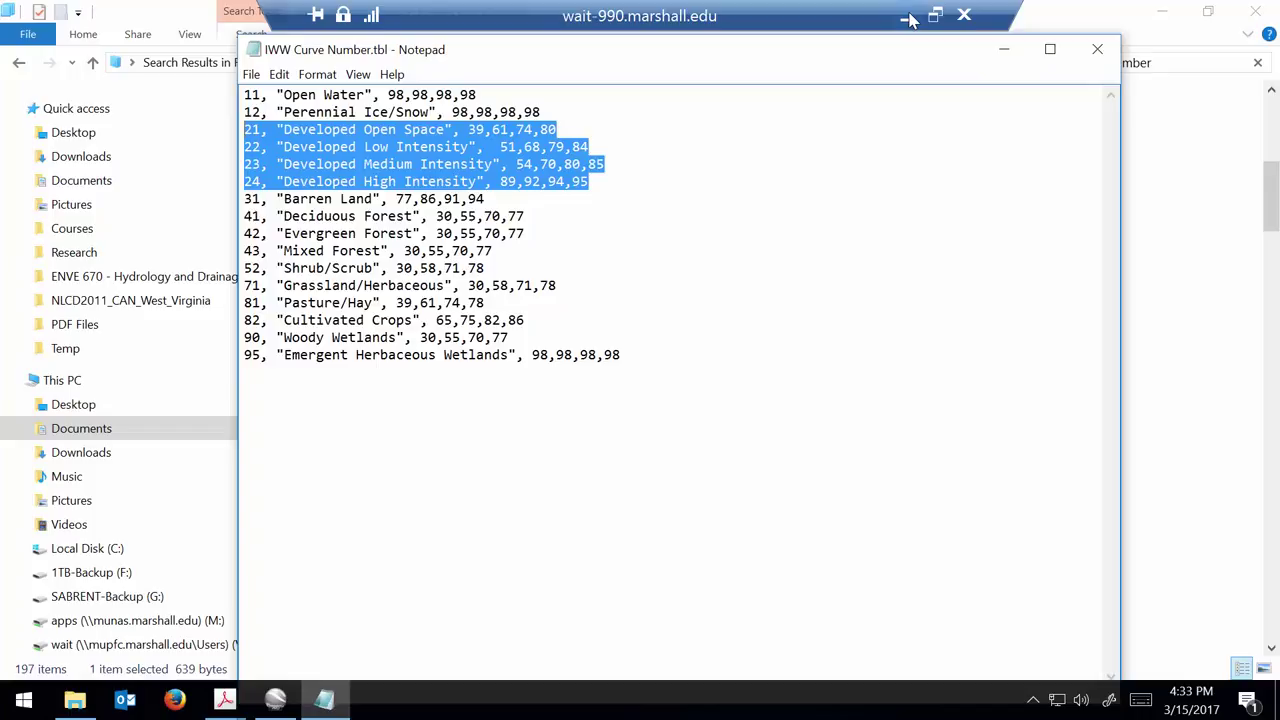
click(908, 18)
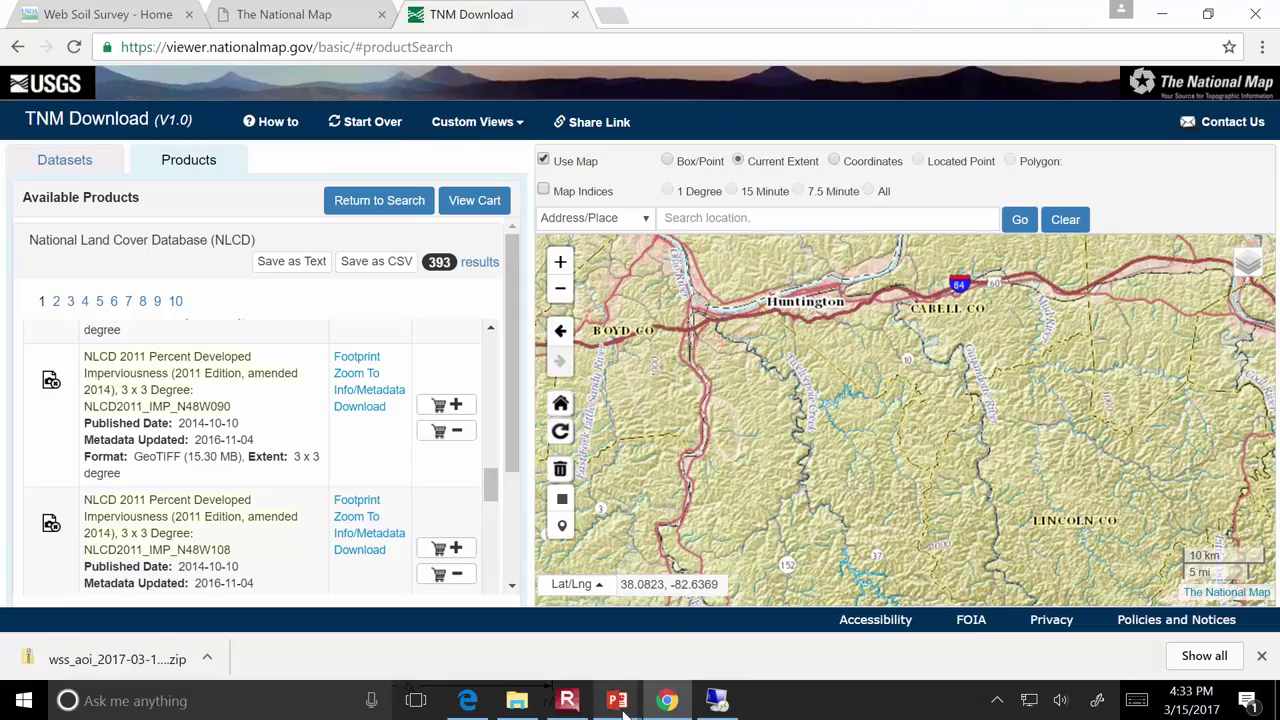
mouse_move(620, 705)
click(722, 612)
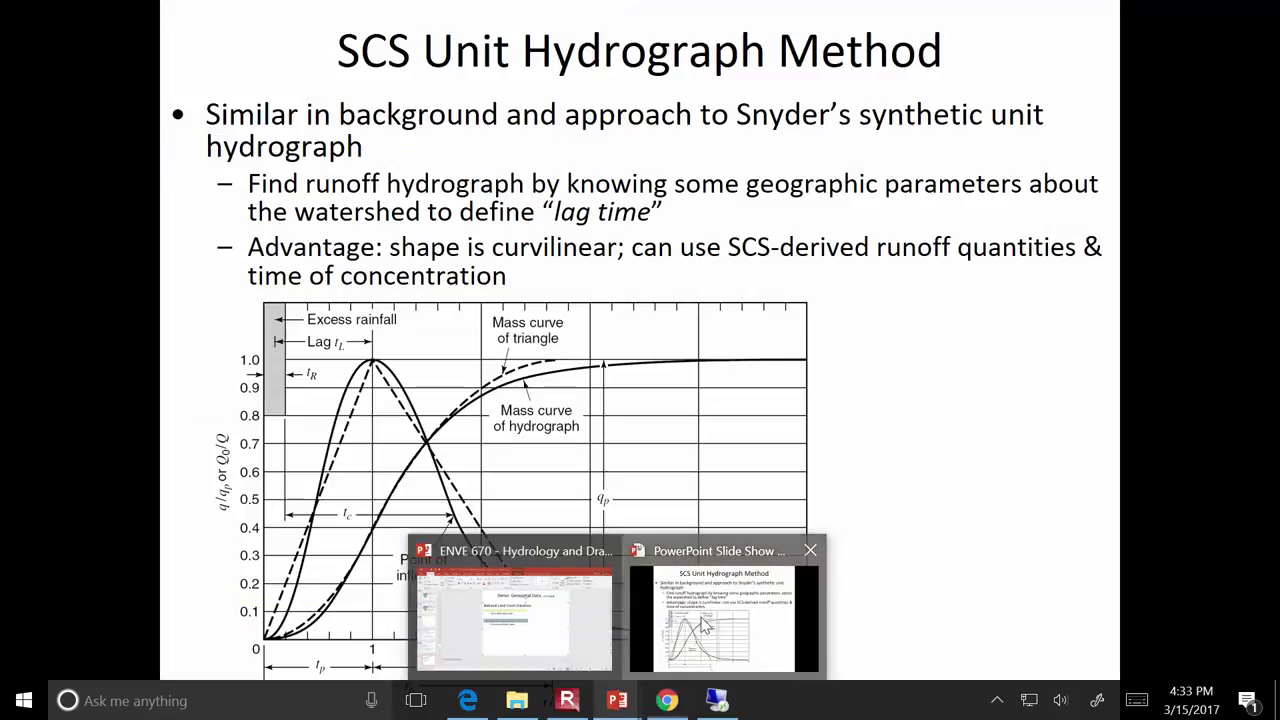
key(Escape)
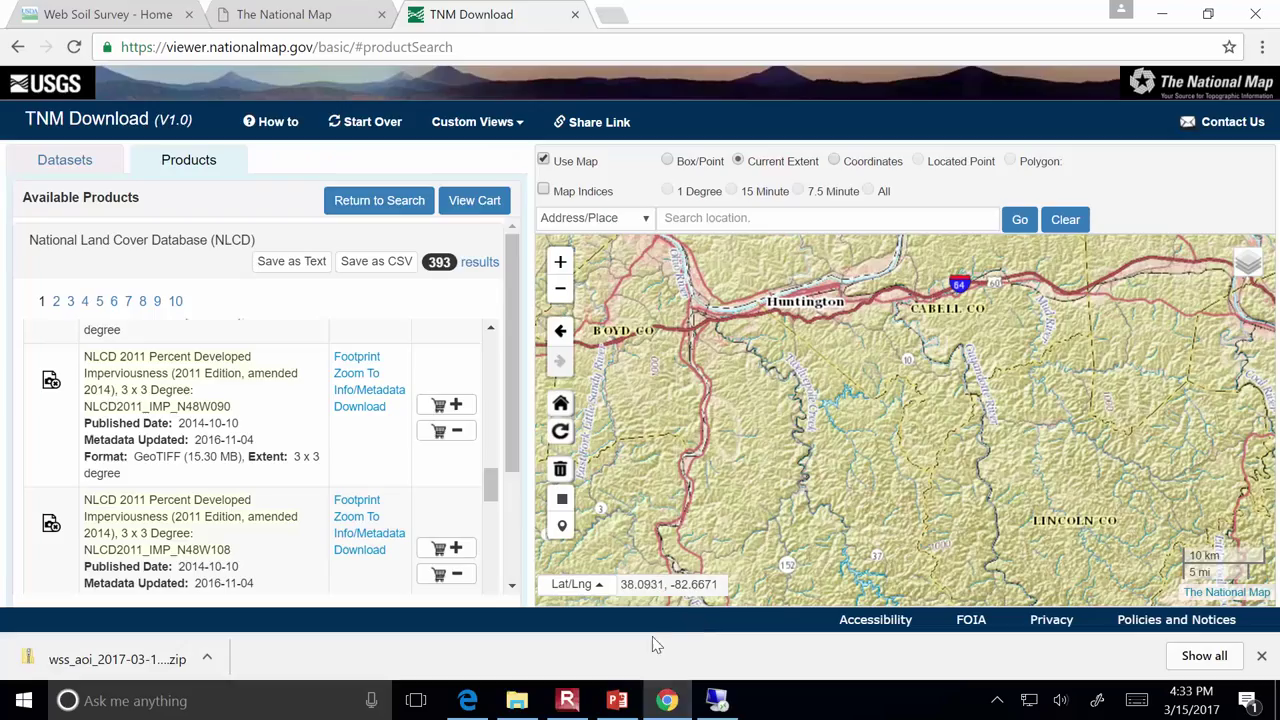
click(617, 700)
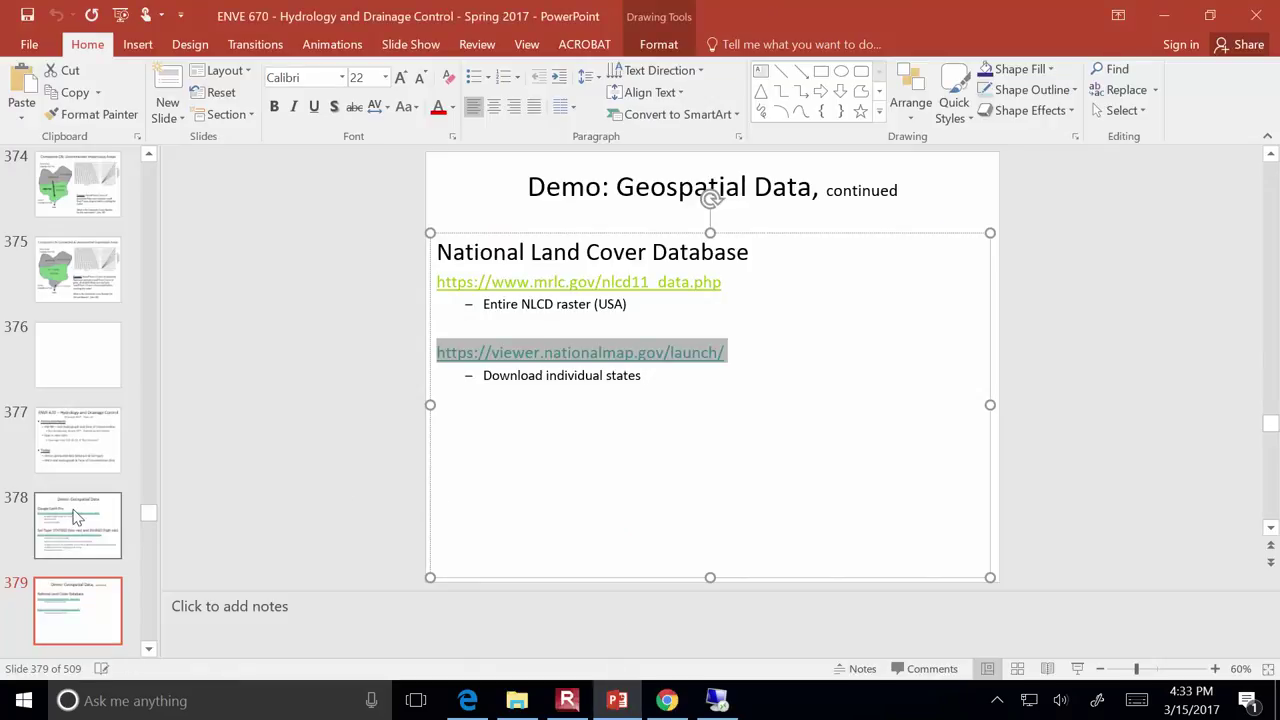
Go to slide 382, SCS Unit Hydrograph Method, and start the slide show from it
click(80, 518)
click(90, 623)
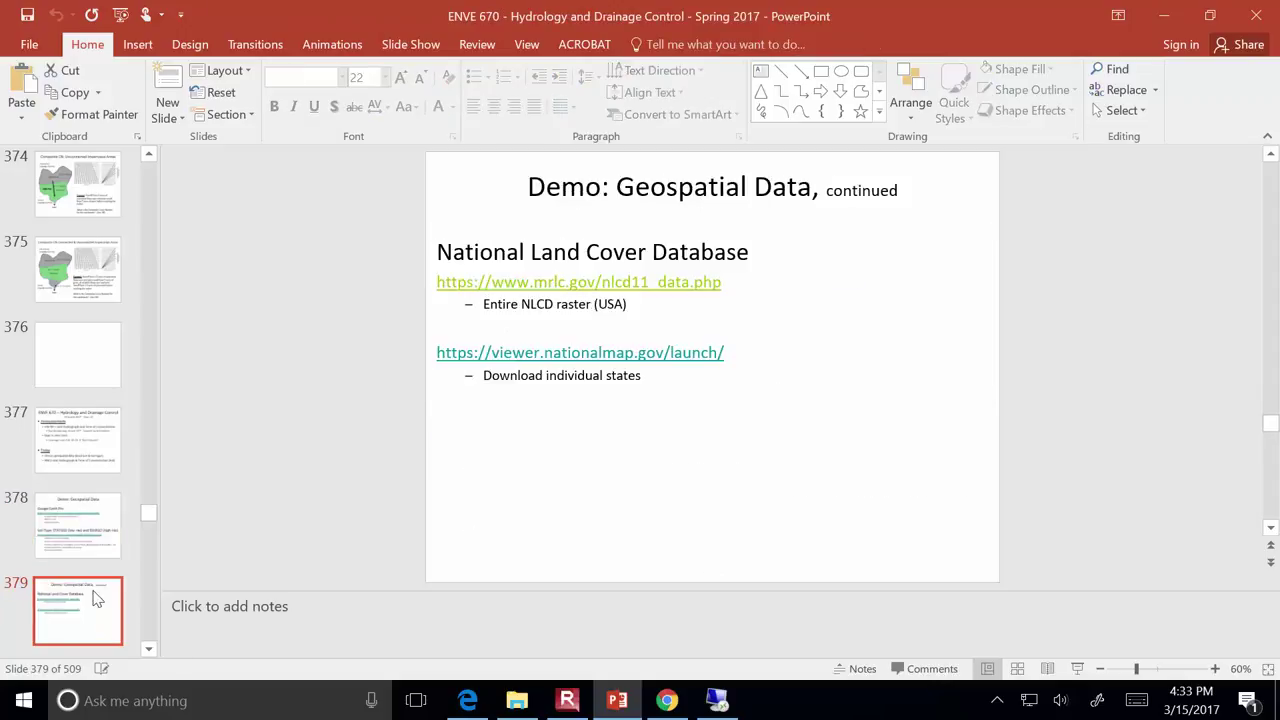
key(Down)
key(Down)
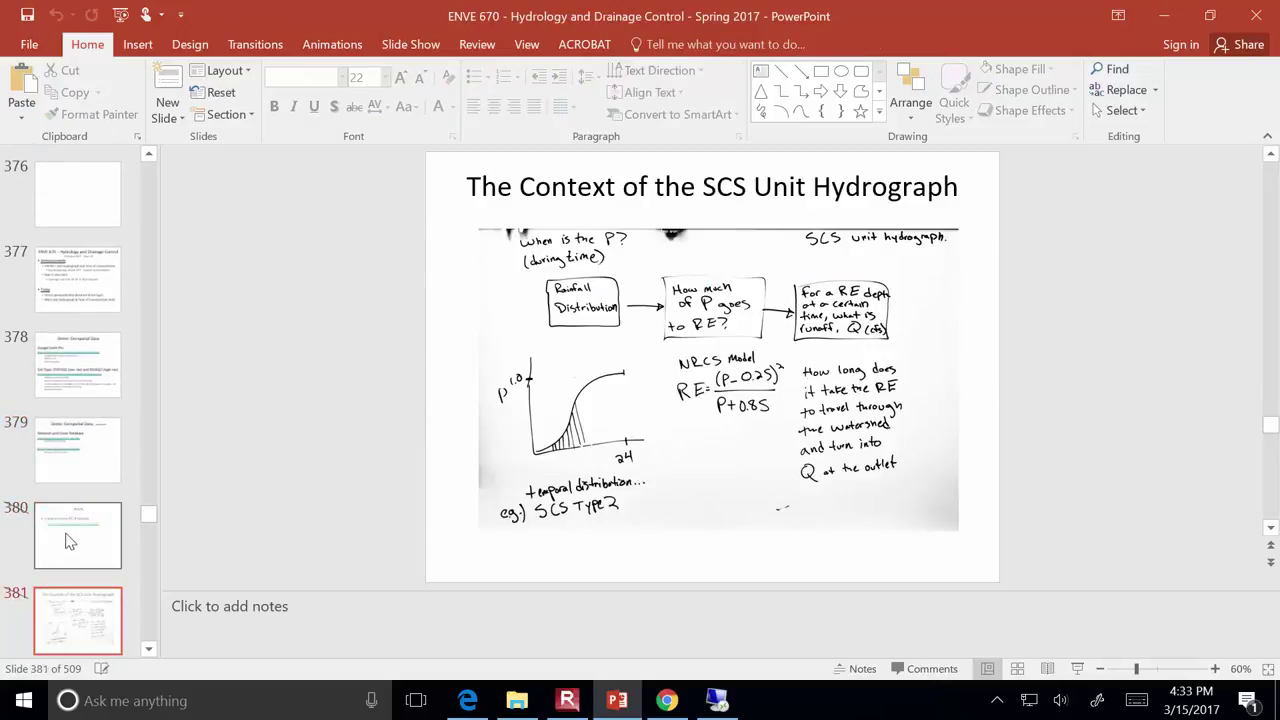
key(Down)
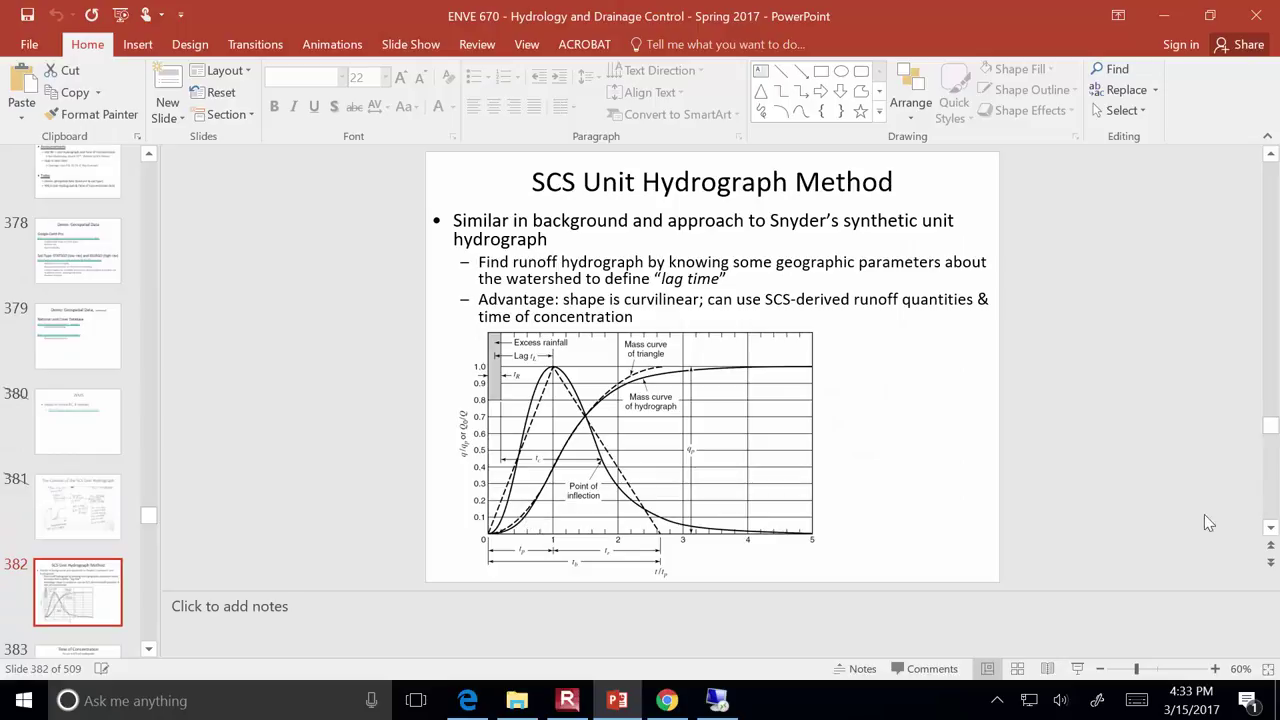
click(1078, 668)
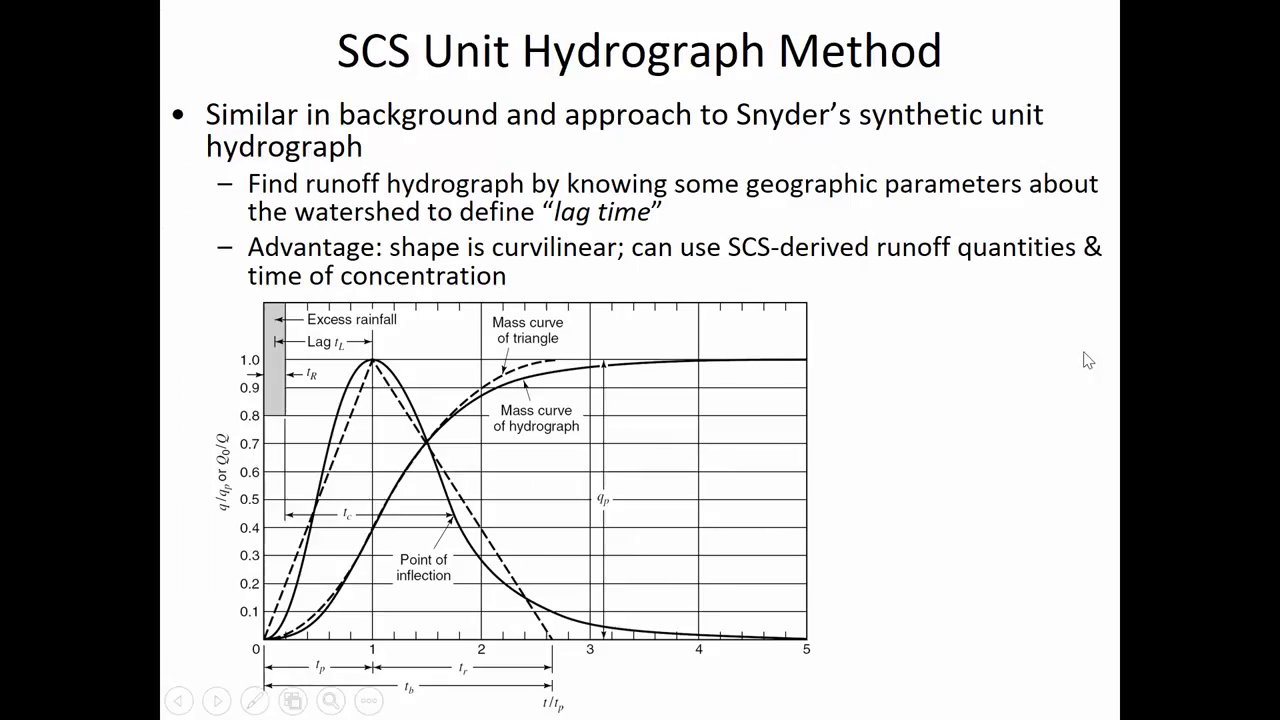
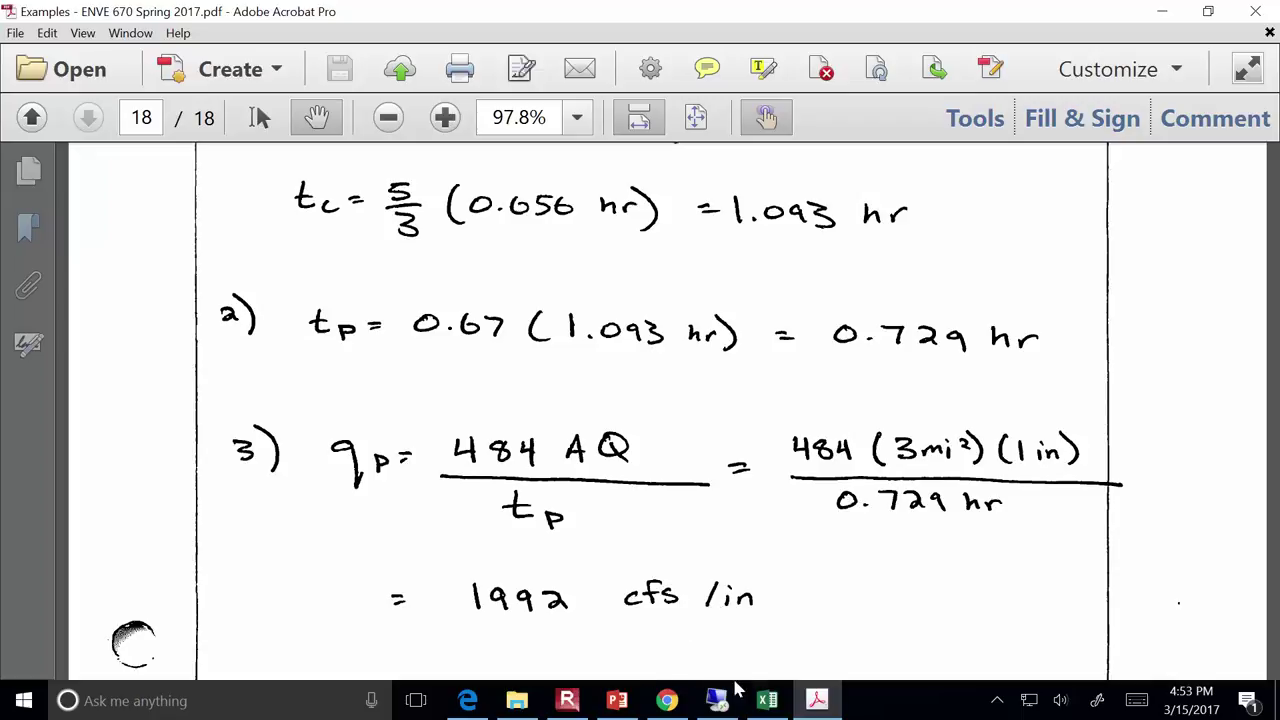
Switch to the Class 10 - SCS Unit Hydrograph workbook in Excel, select cell F2 and enable editing
mouse_move(735, 704)
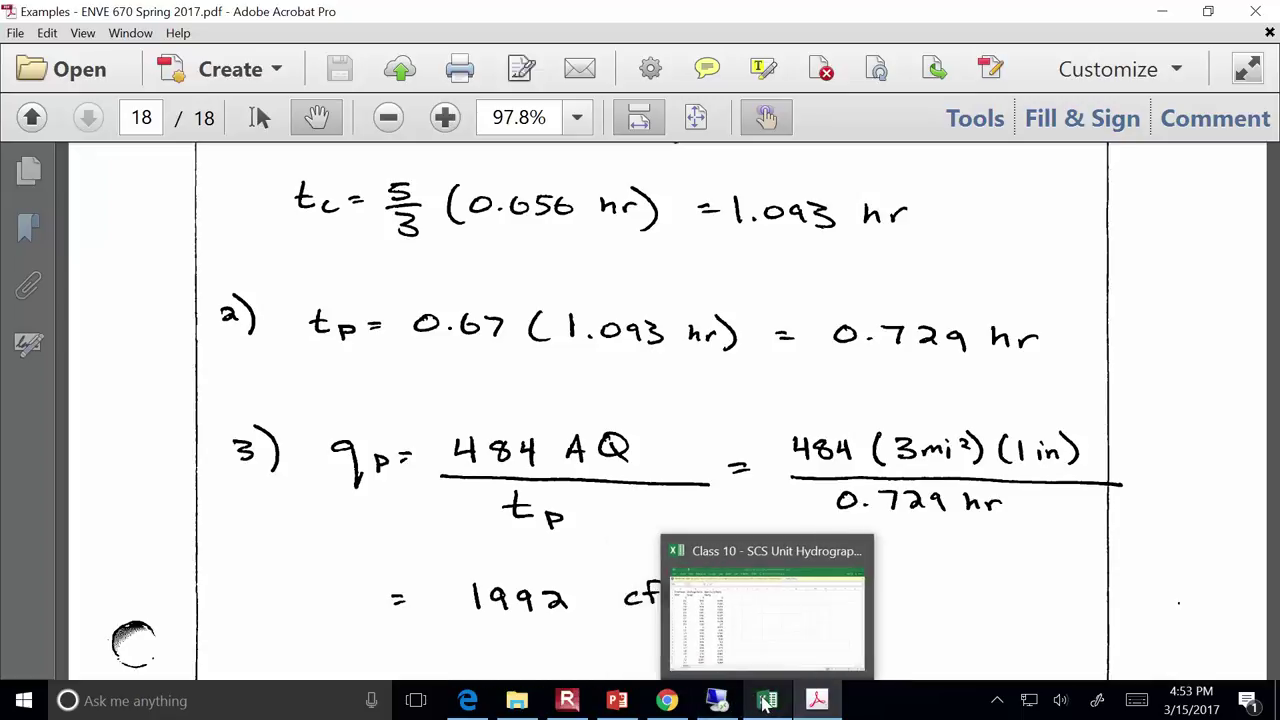
click(617, 701)
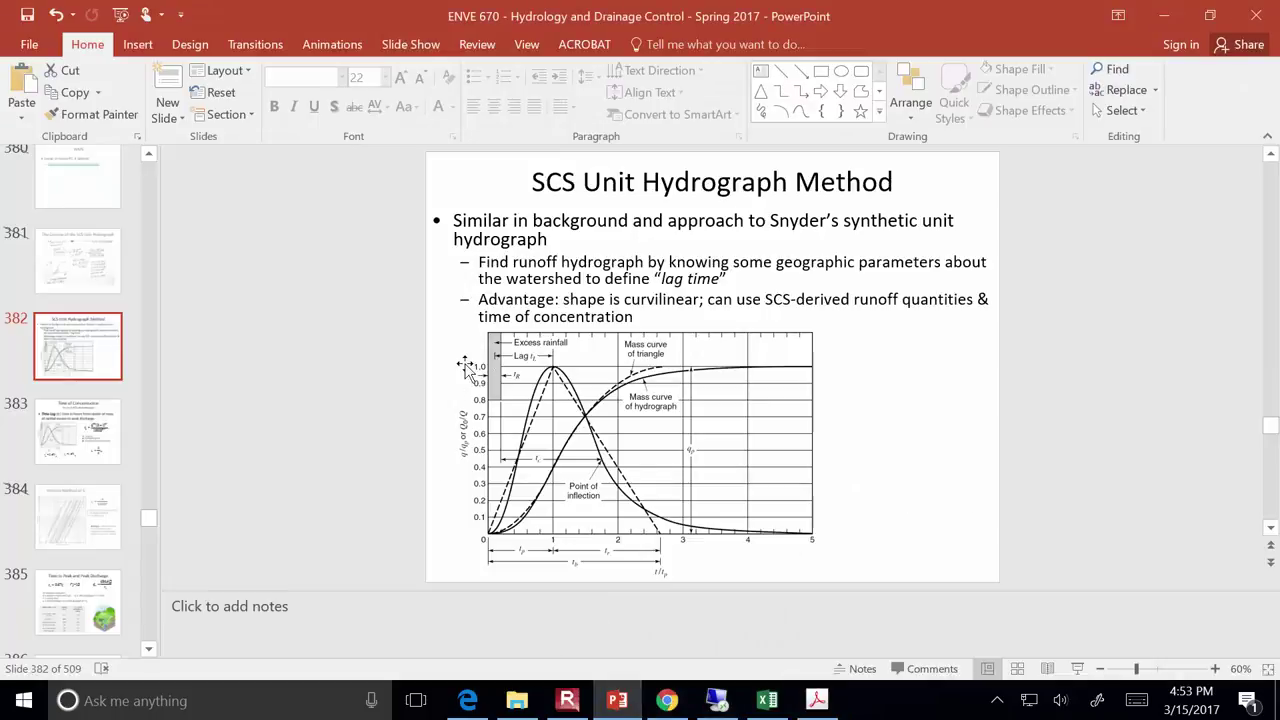
click(767, 701)
click(767, 701)
click(767, 701)
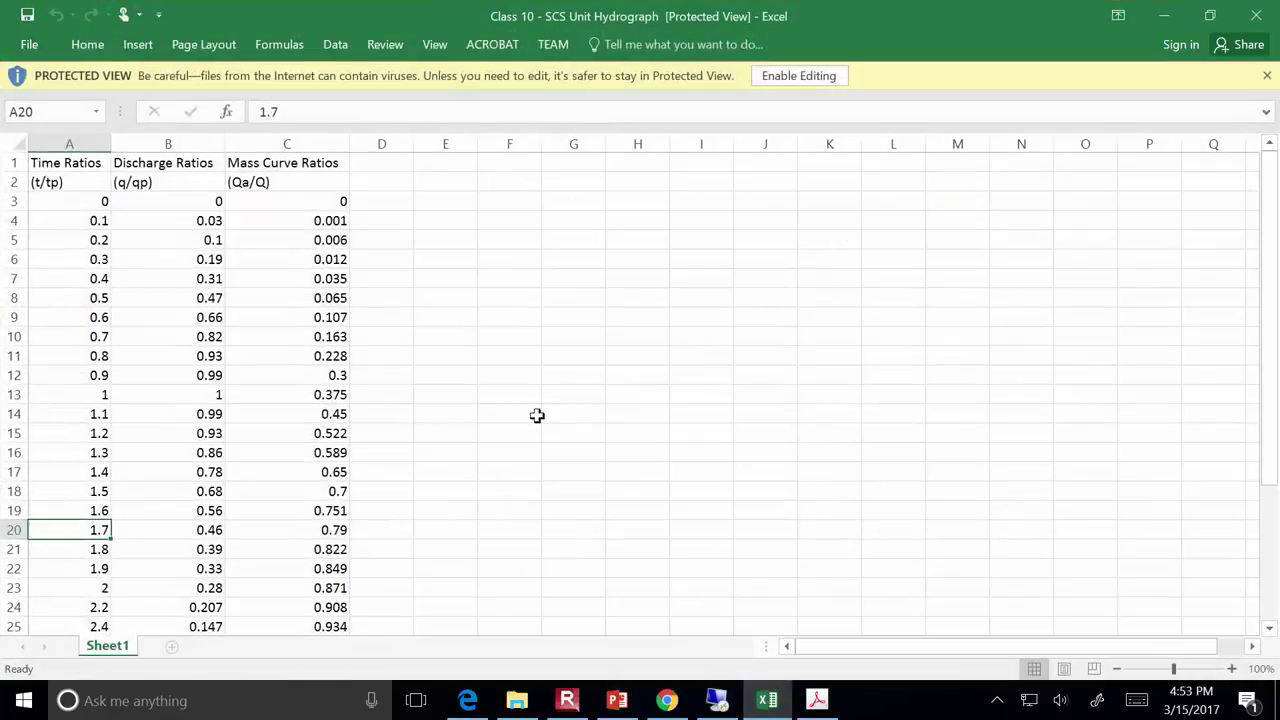
click(517, 180)
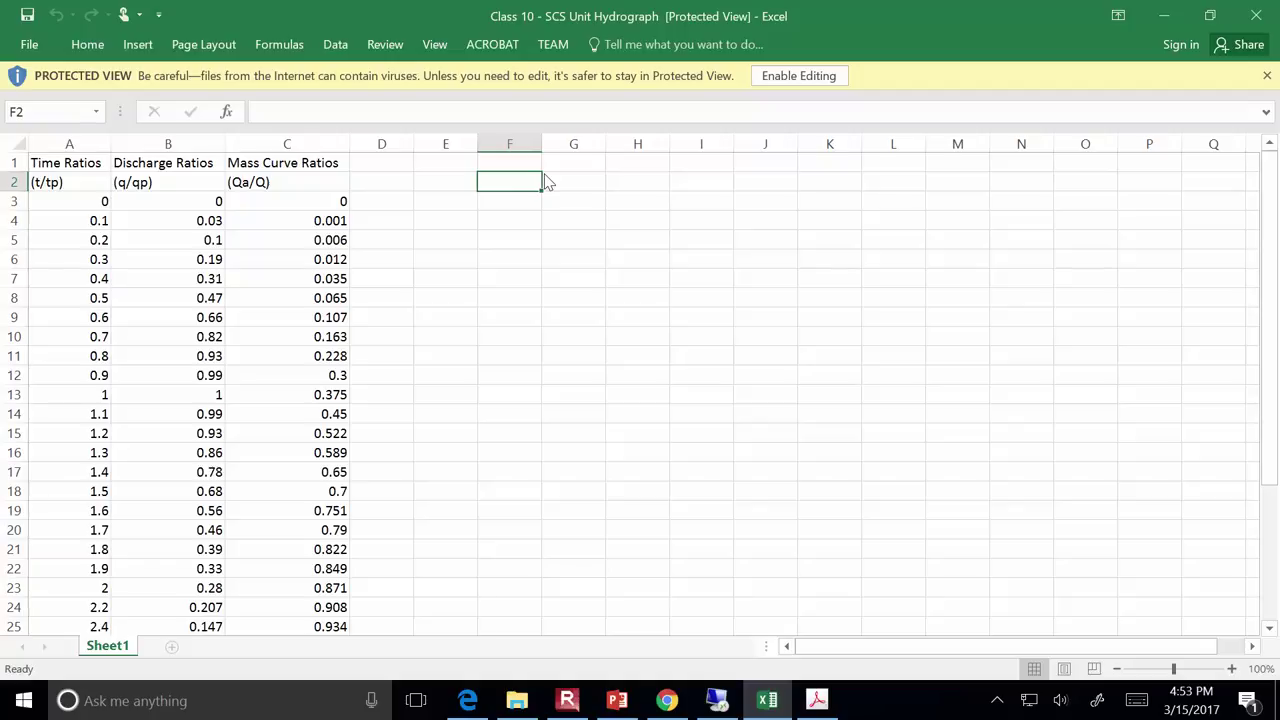
click(825, 72)
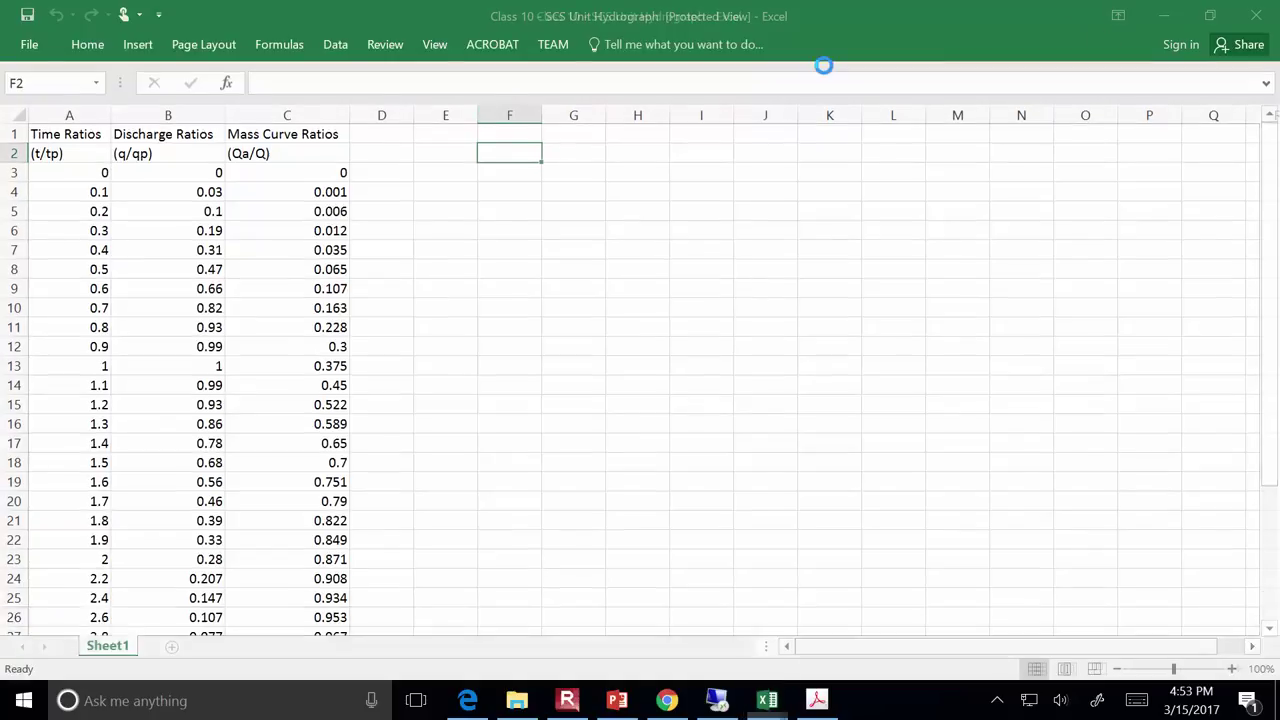
Switch to PowerPoint and display slide 386, SCS Unit Hydrograph Example, to read the flow rate question
click(612, 702)
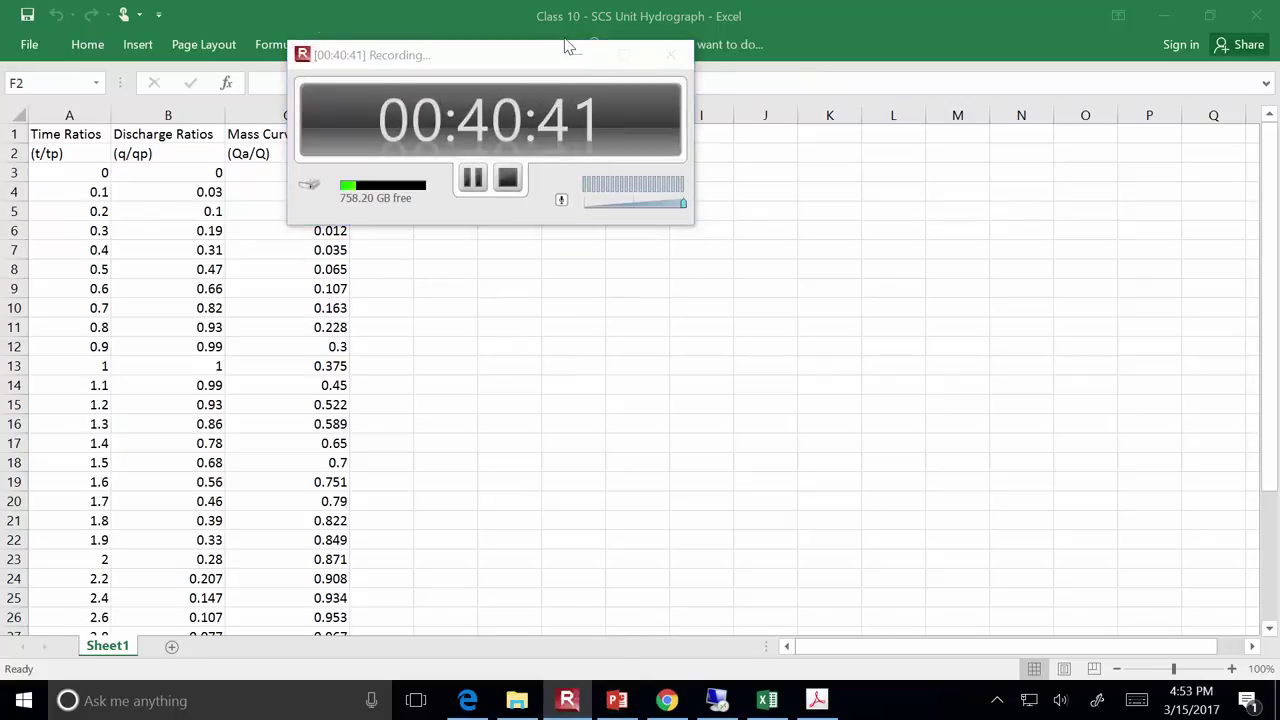
click(1164, 16)
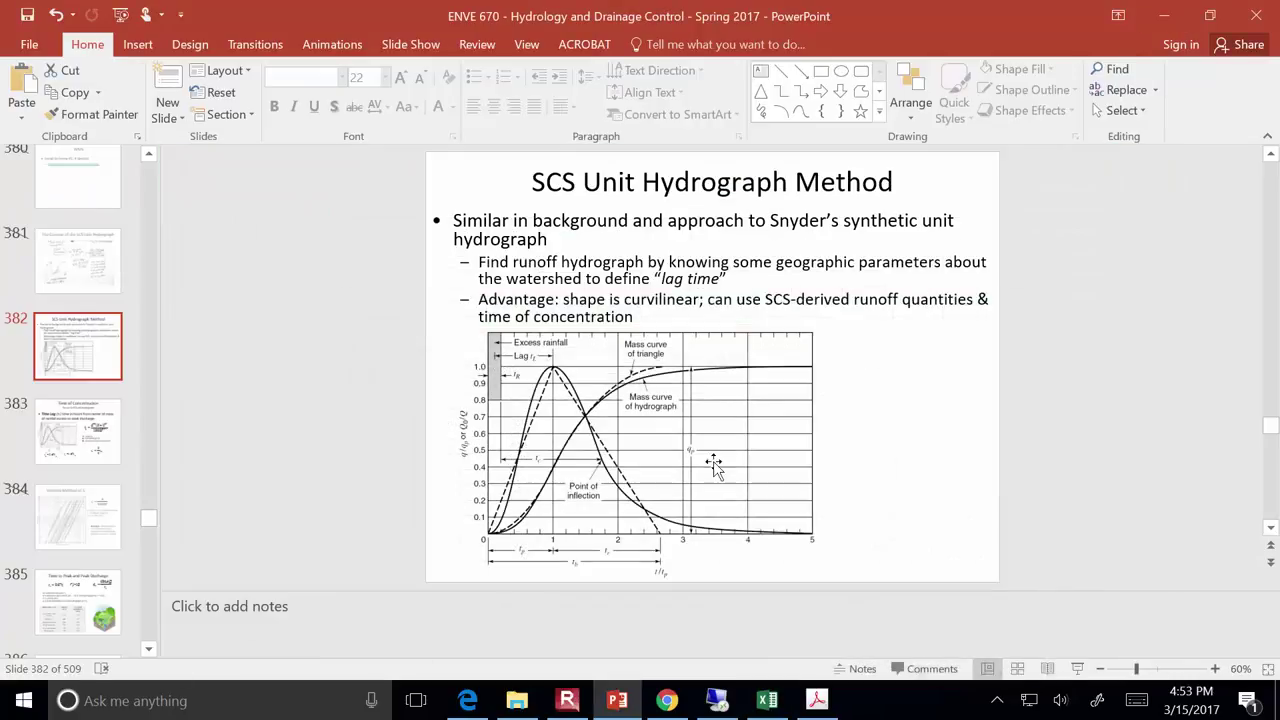
scroll(60, 460, down, 2)
click(77, 610)
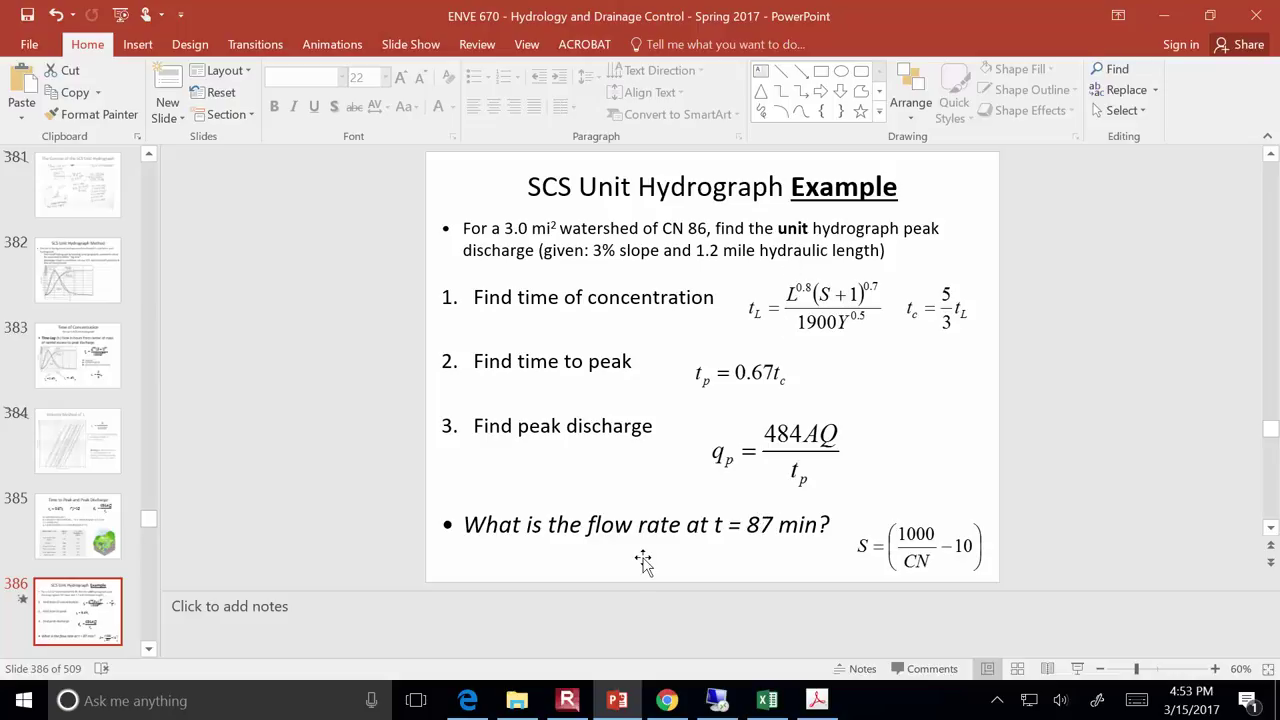
Switch to the Excel workbook and enter the headings Time (min) in F2 and Runoff (cfs) in G2
click(767, 700)
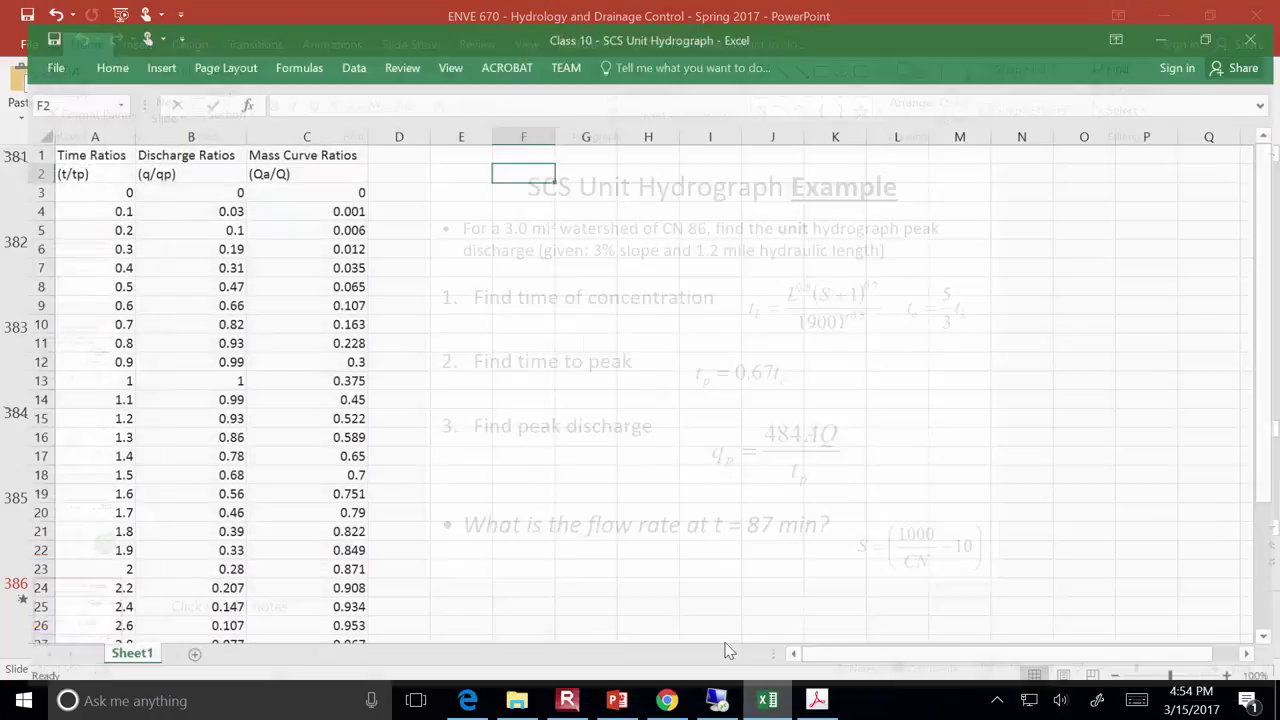
text(Tim)
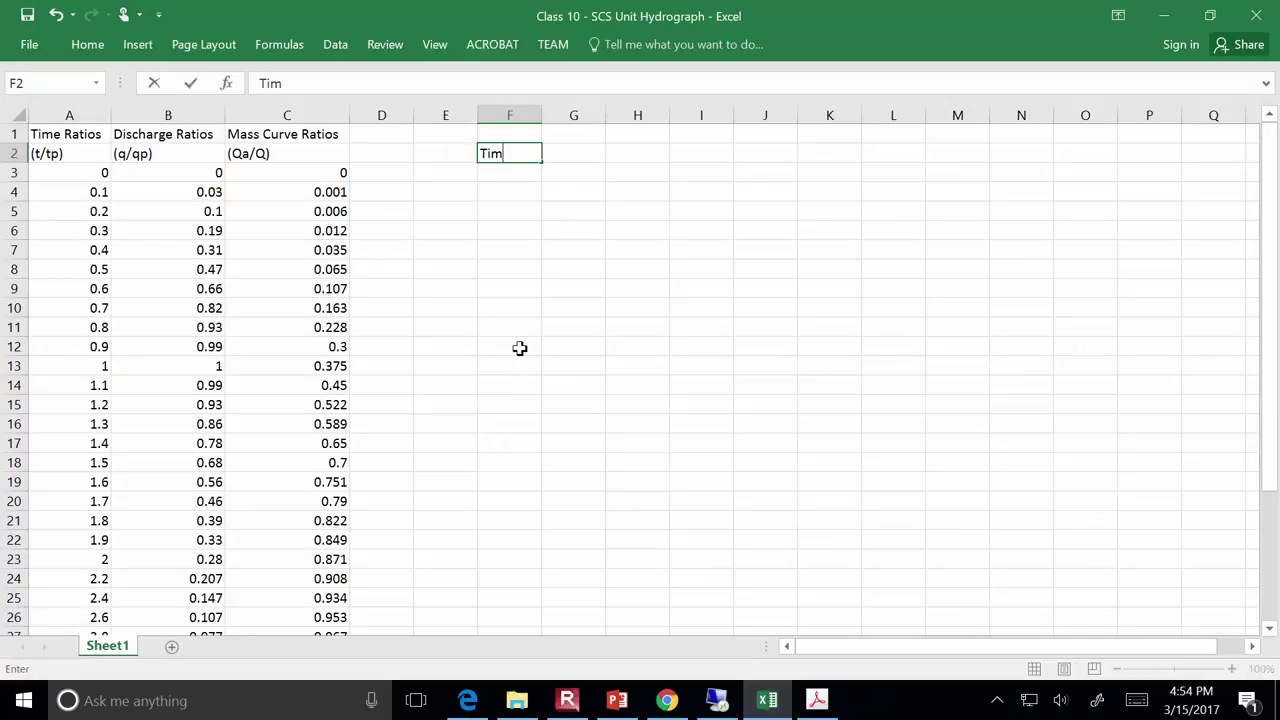
text(e (min))
key(Tab)
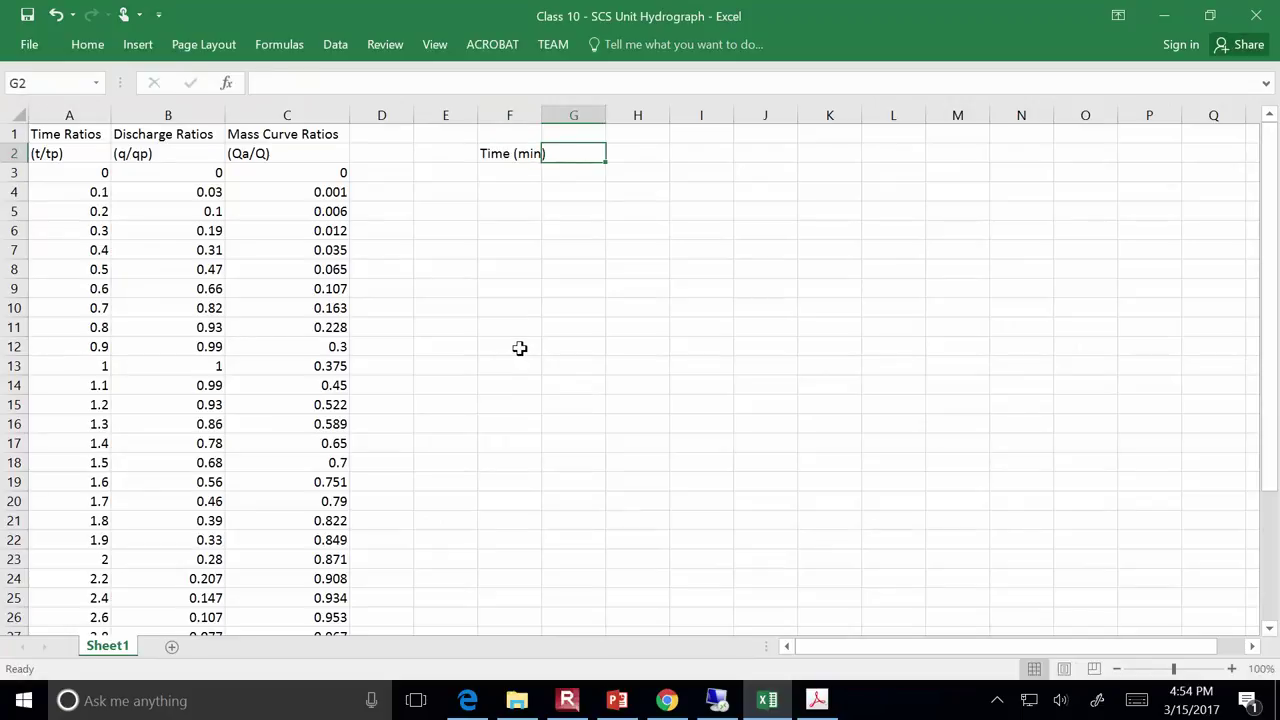
text(Runof)
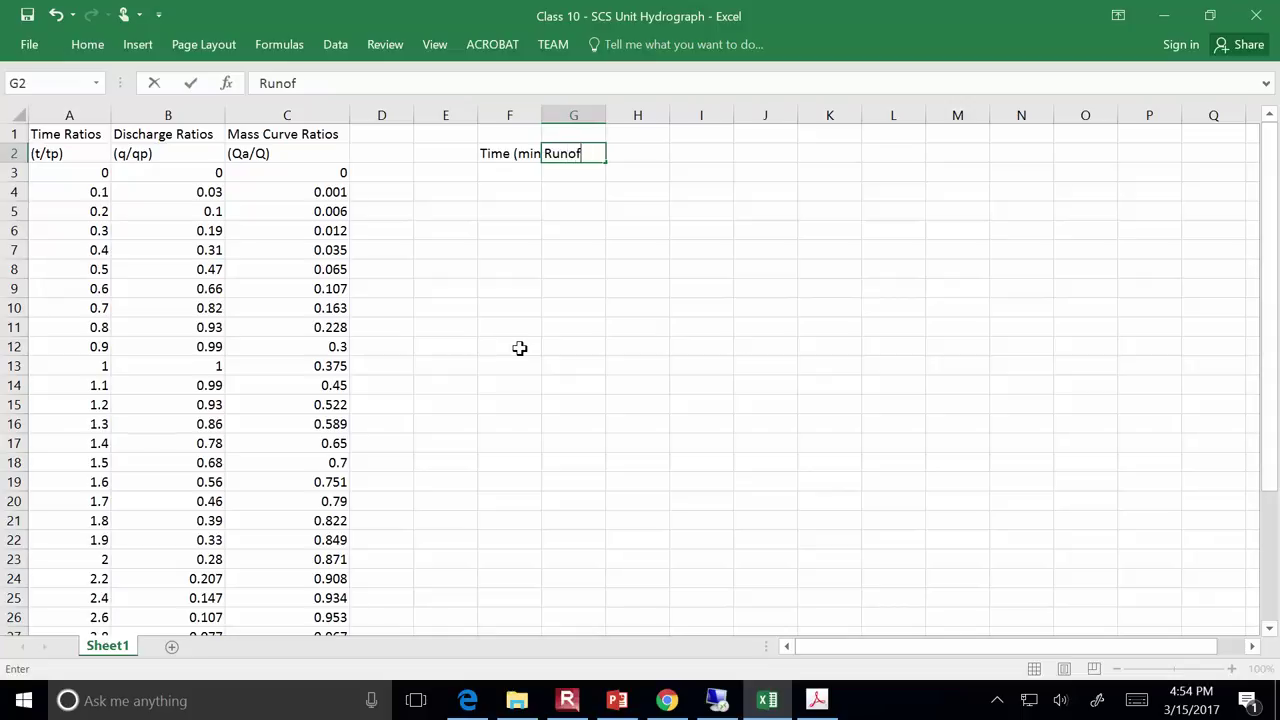
text(f (cfs))
key(Return)
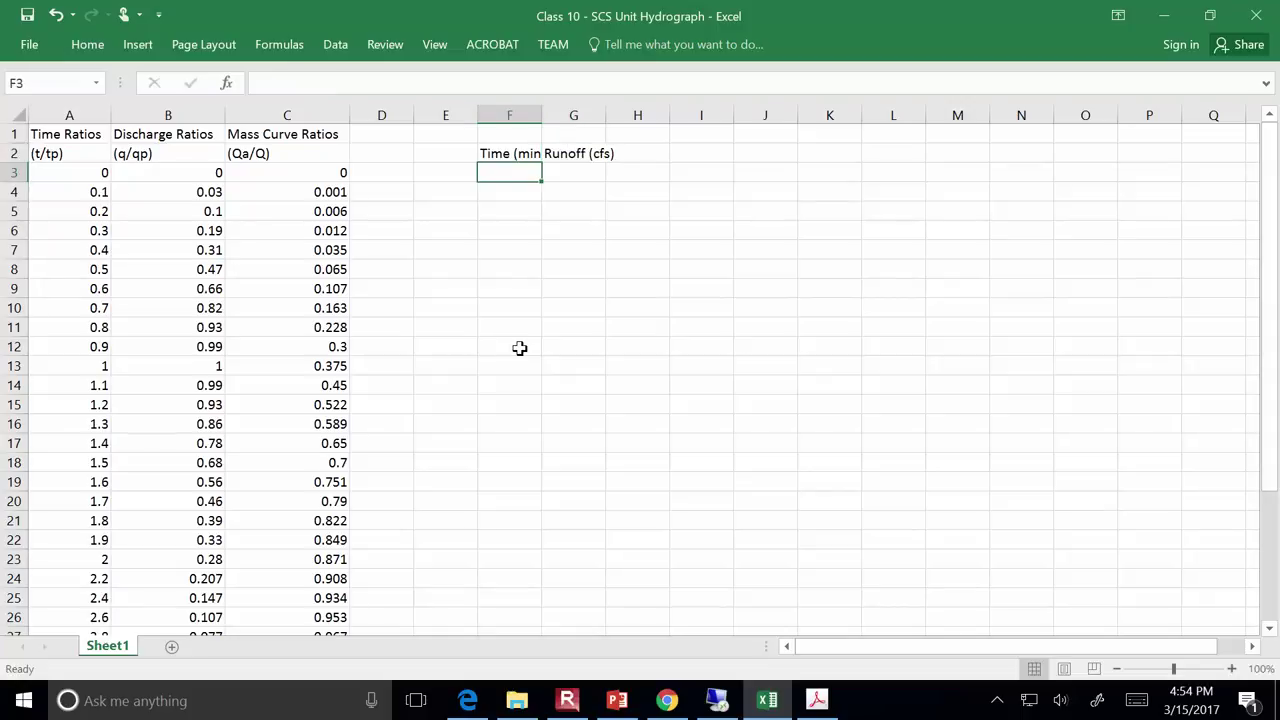
Widen columns F and G to fit the Time (min) and Runoff (cfs) headings
double_click(544, 106)
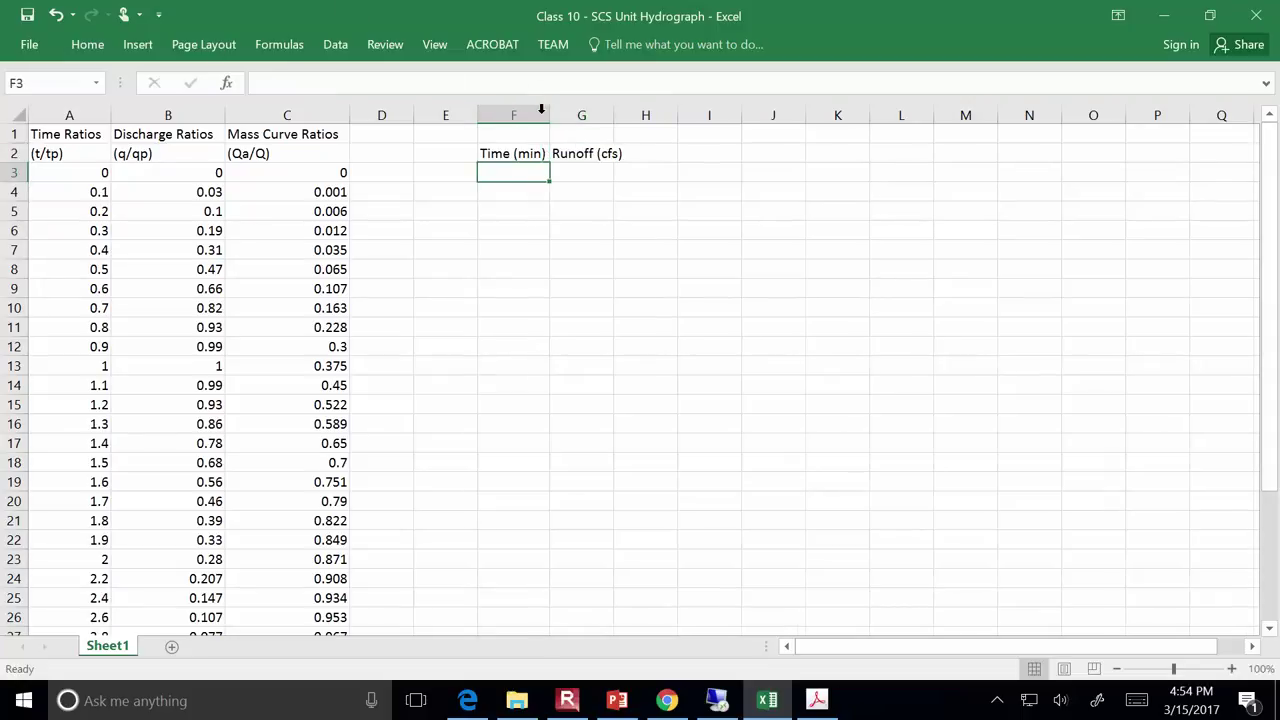
drag(612, 110, 615, 115)
double_click(615, 115)
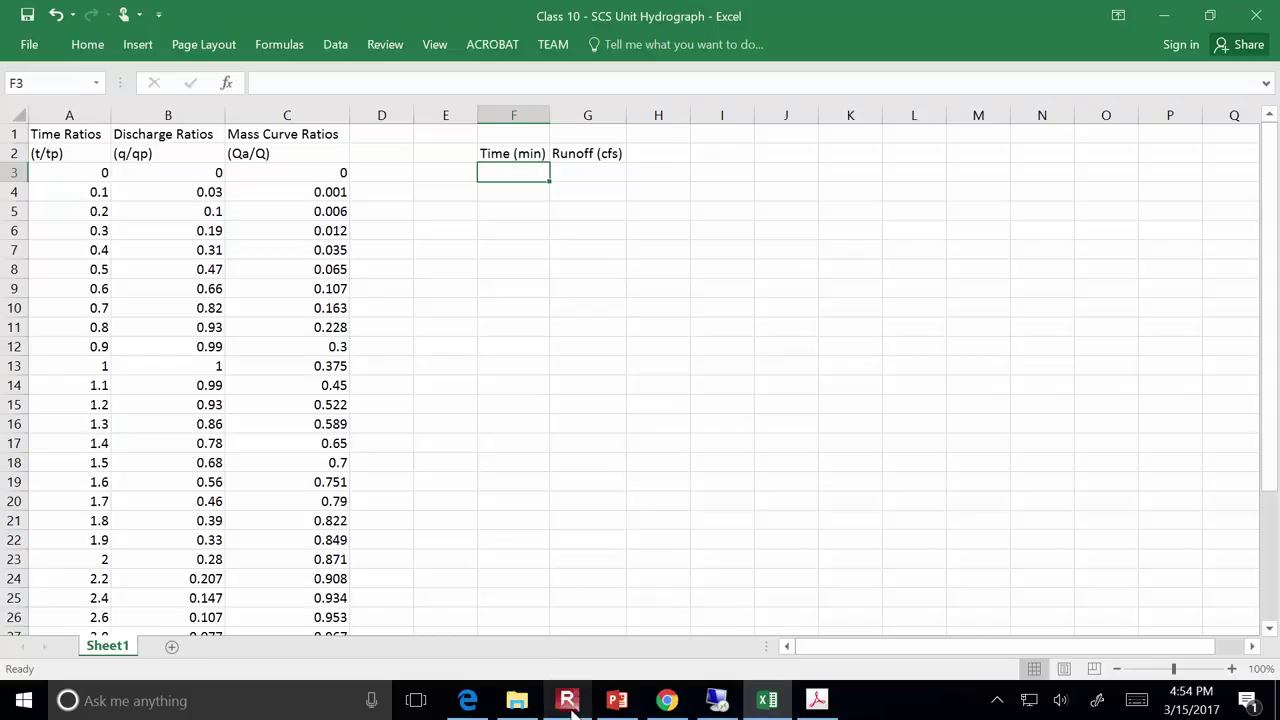
mouse_move(571, 706)
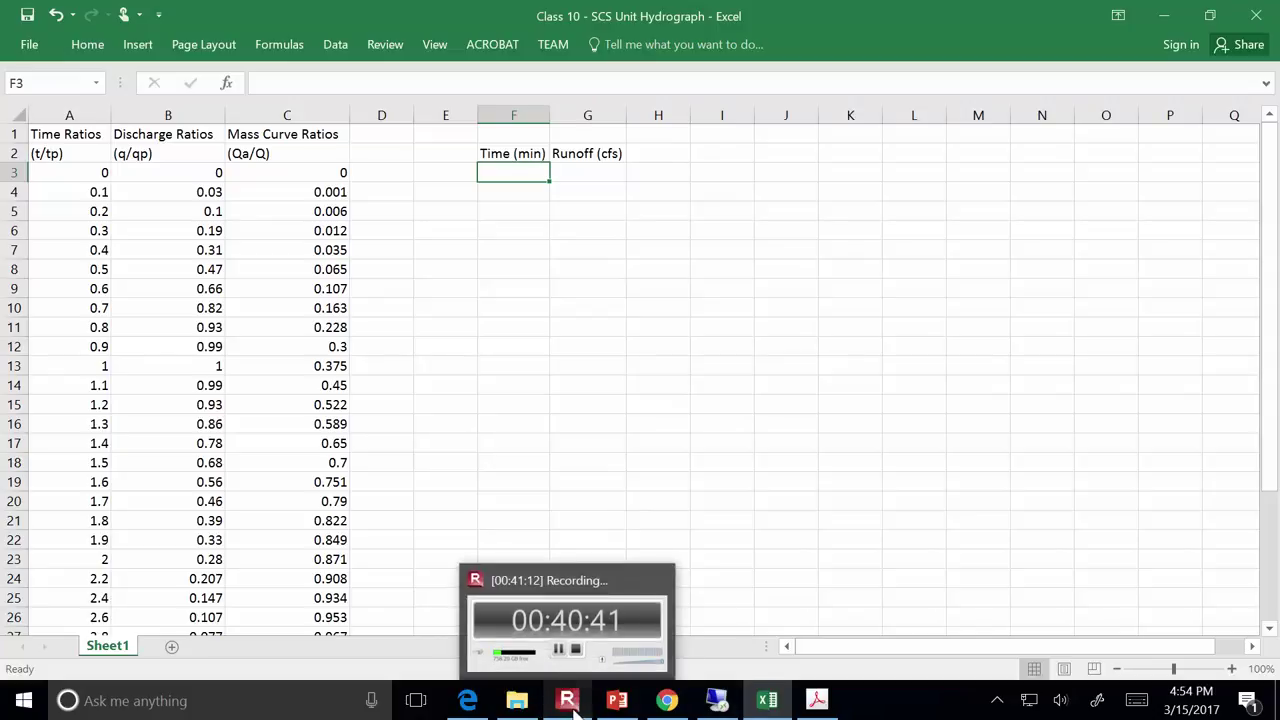
click(571, 706)
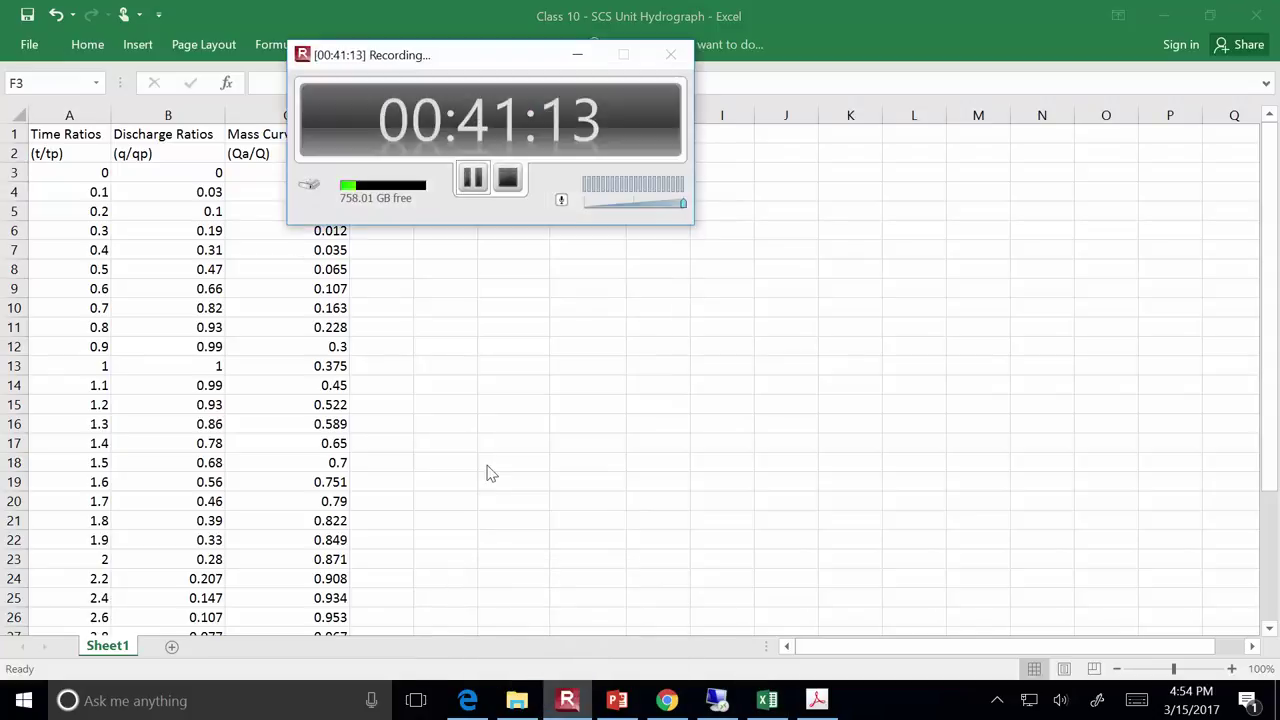
click(472, 185)
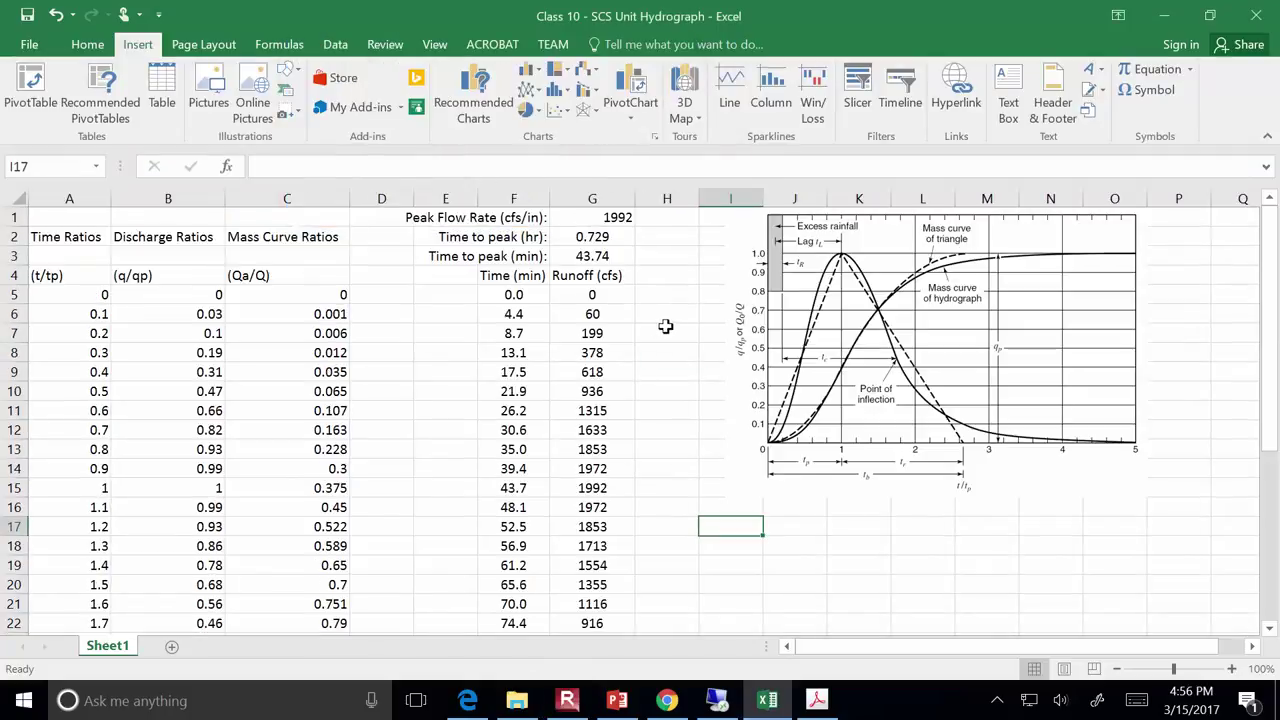
Center the peak flow rate value in cell G1
click(666, 326)
mouse_move(590, 222)
mouse_down()
mouse_move(592, 628)
mouse_move(592, 218)
mouse_up()
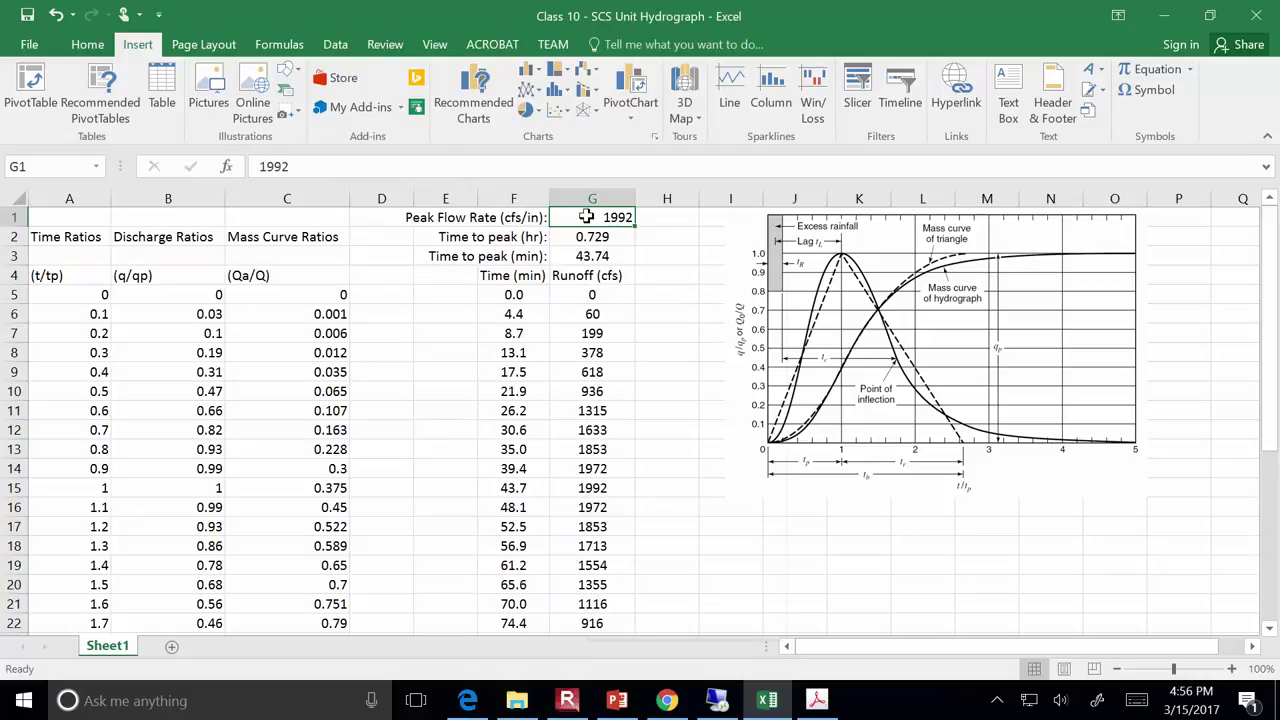
right_click(590, 221)
key(Escape)
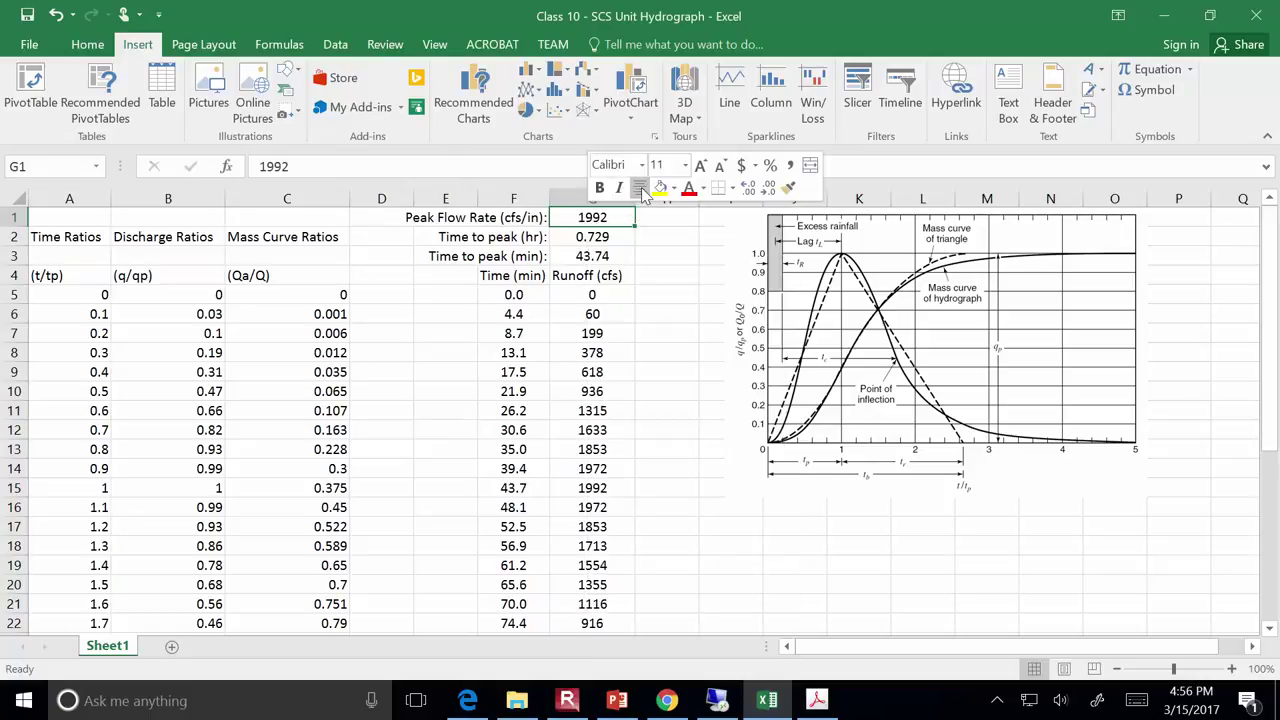
click(644, 276)
click(604, 220)
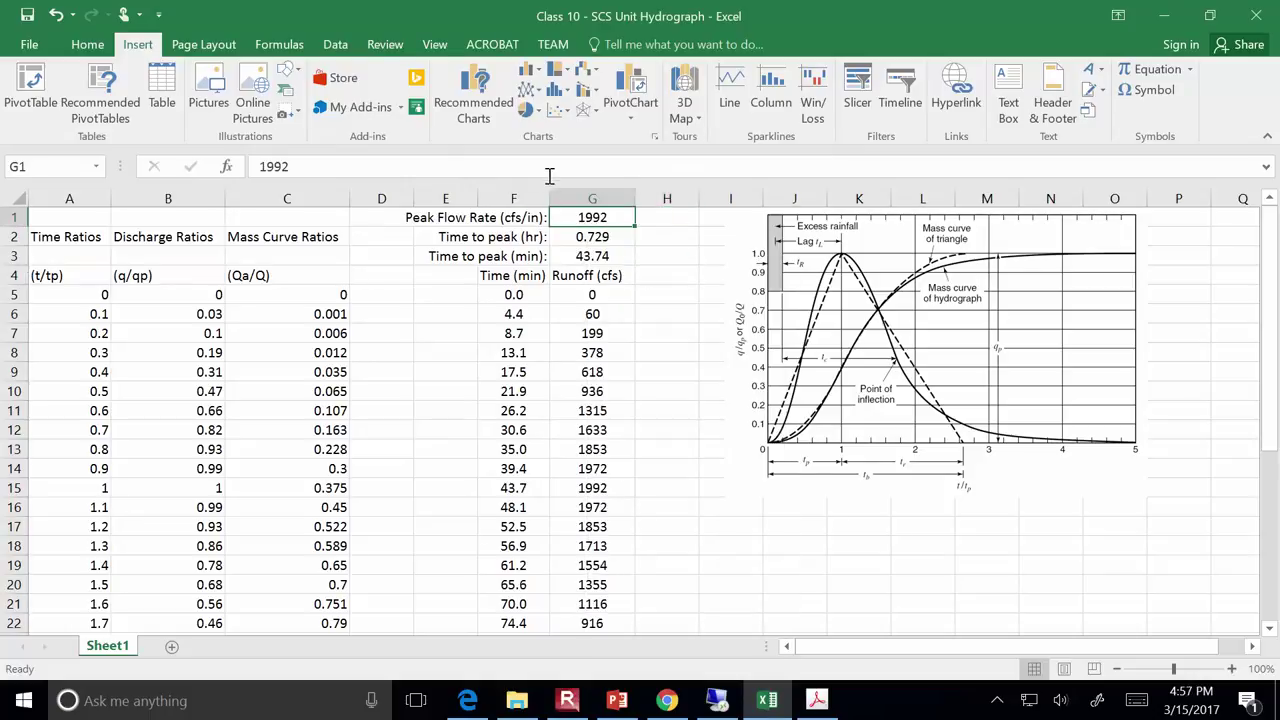
Enter the note "<- From paper calcs" in H1 and H2, beside the peak flow rate and the time to peak in hours
click(658, 218)
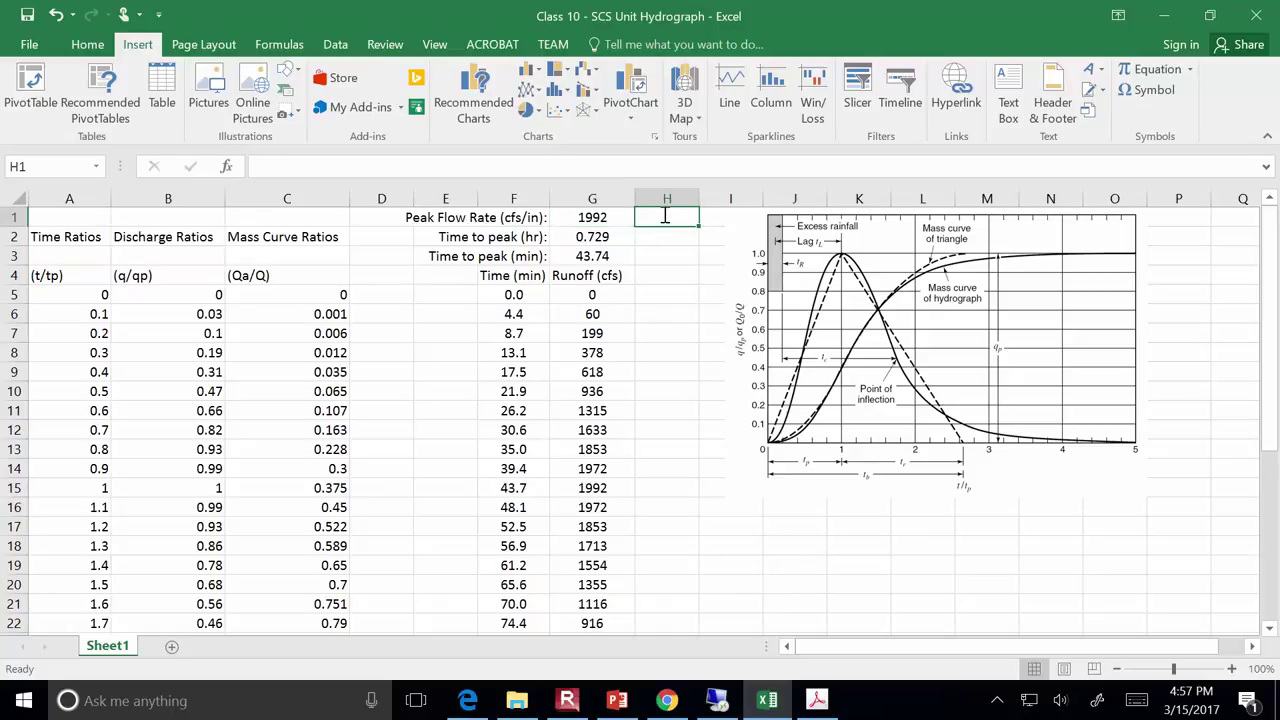
text(,)
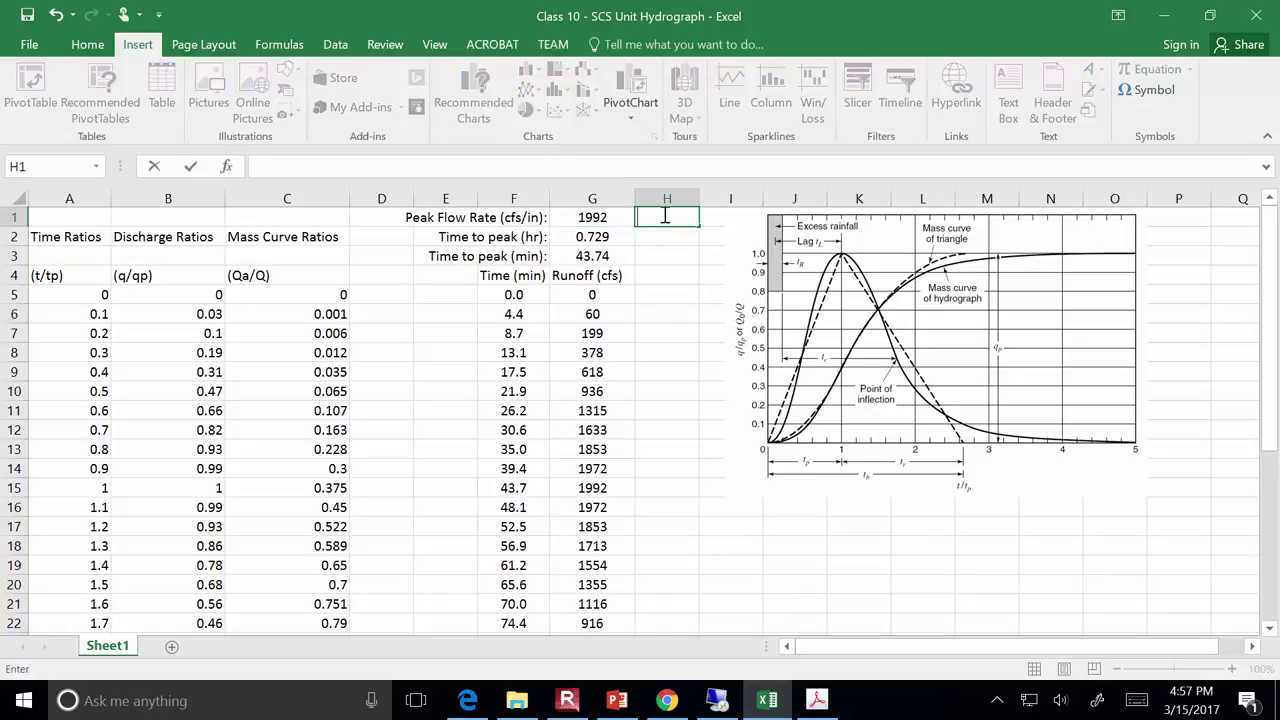
text(- From paper calcs)
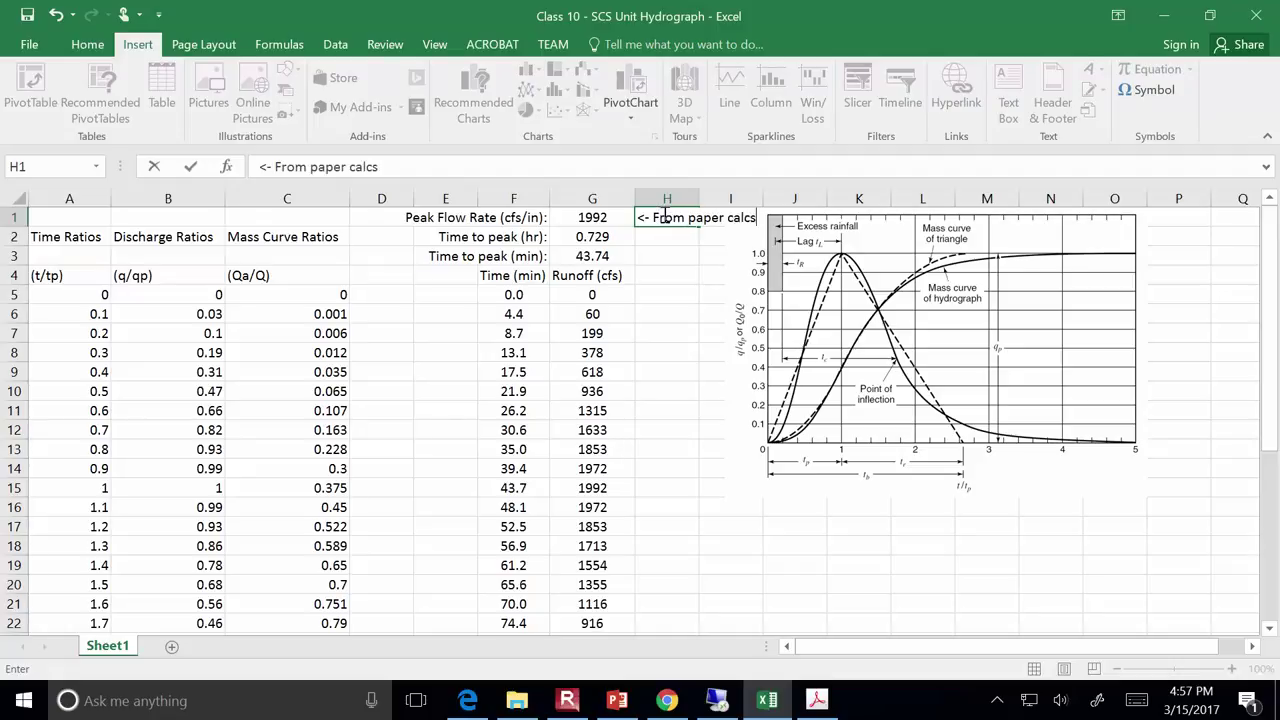
key(Return)
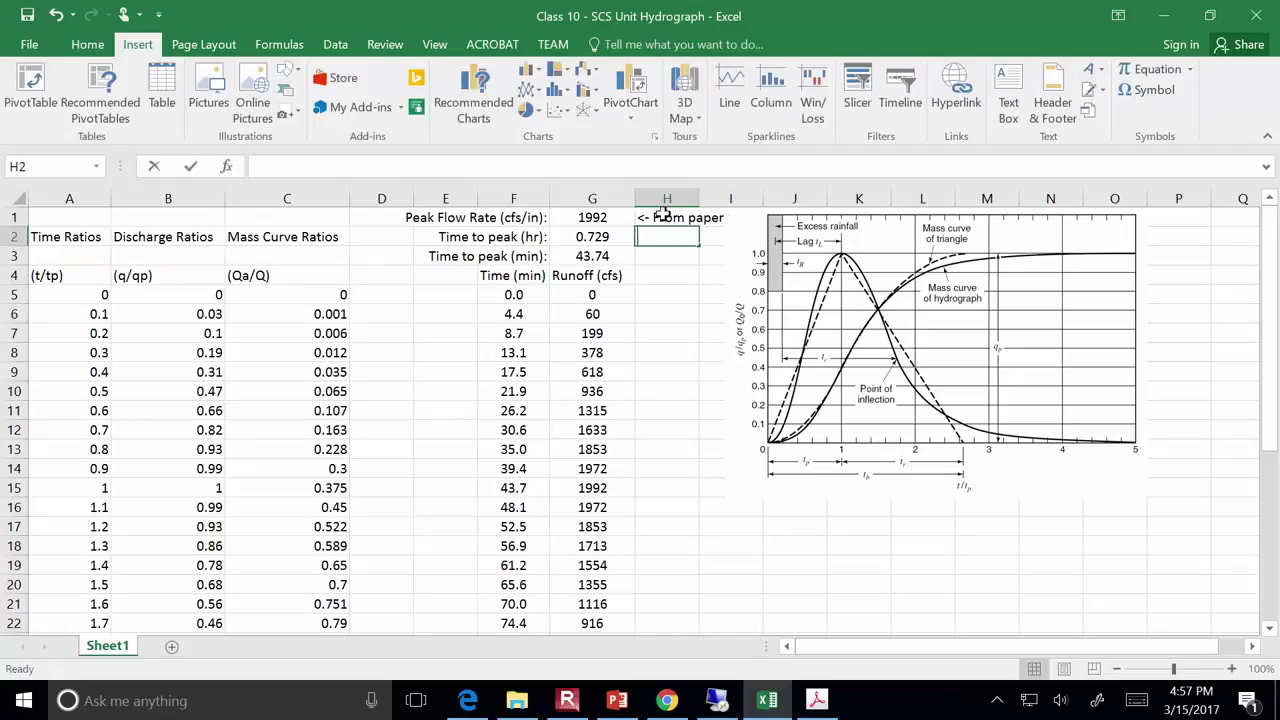
text(,)
text(- From paper calc)
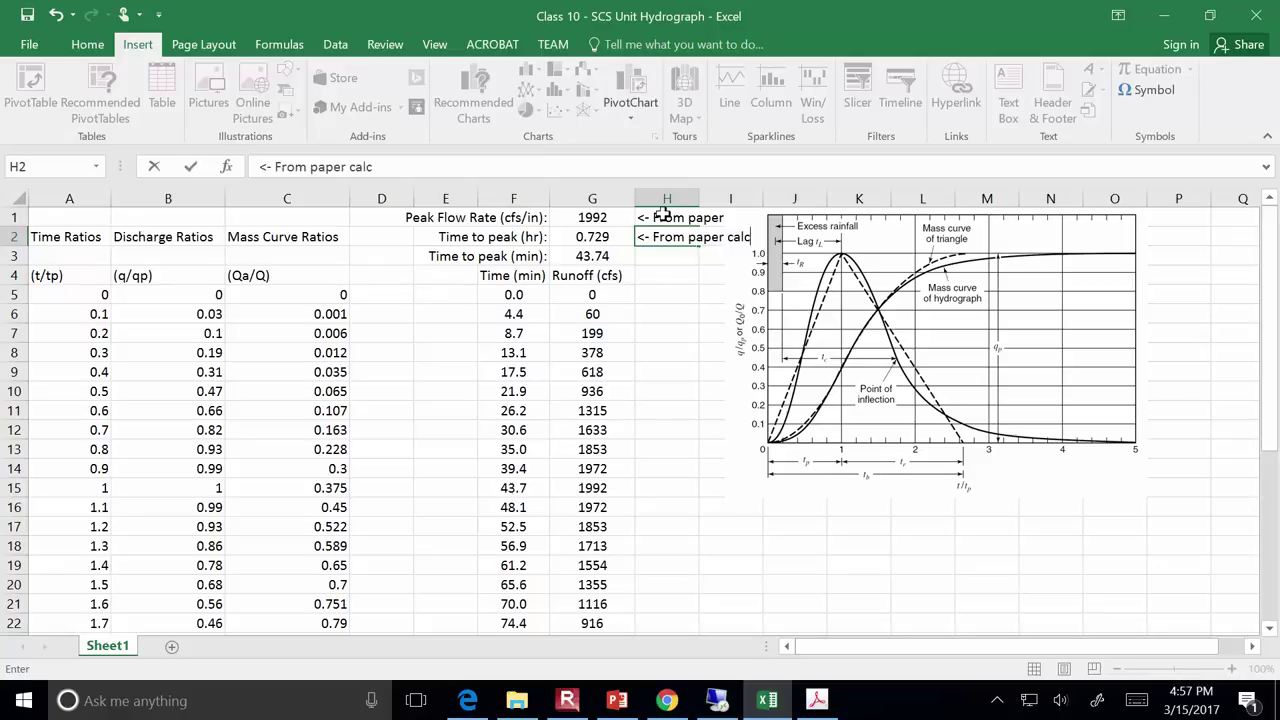
text(s)
key(Return)
Move the unit hydrograph picture clear of column H's notes and enter "<- min = hr * 60" in H3
drag(915, 290, 979, 292)
click(667, 256)
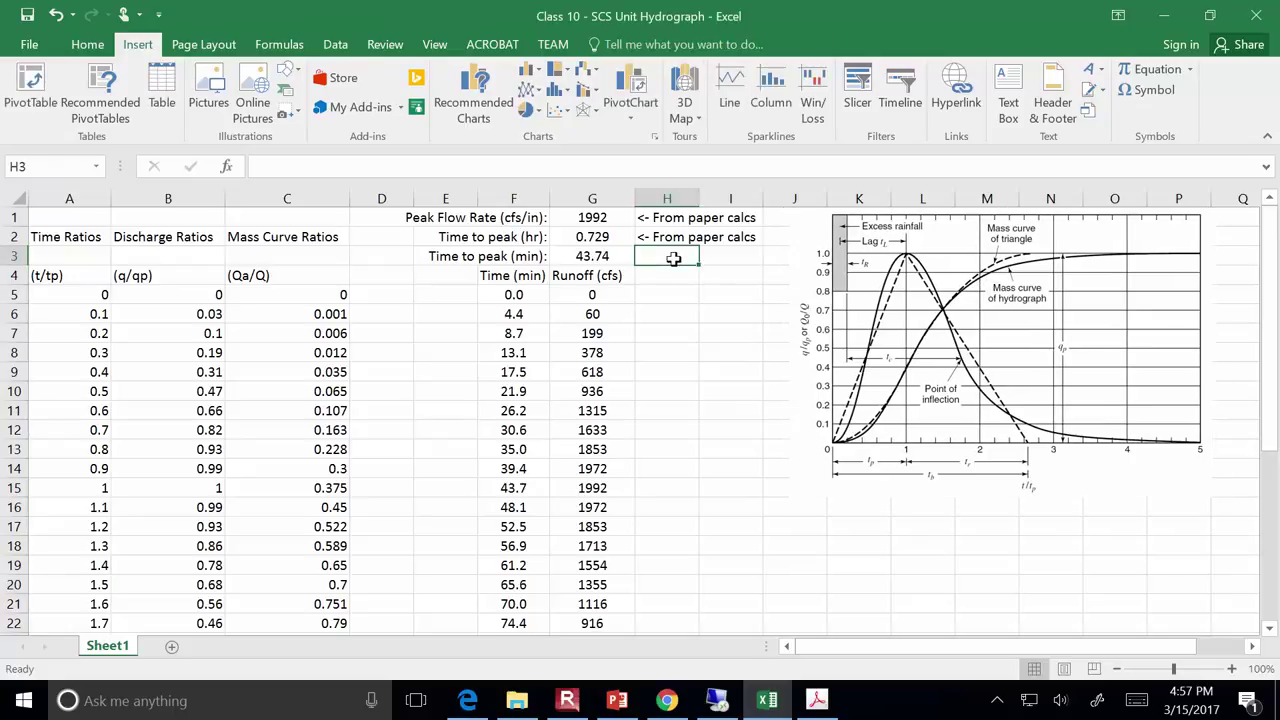
text(<)
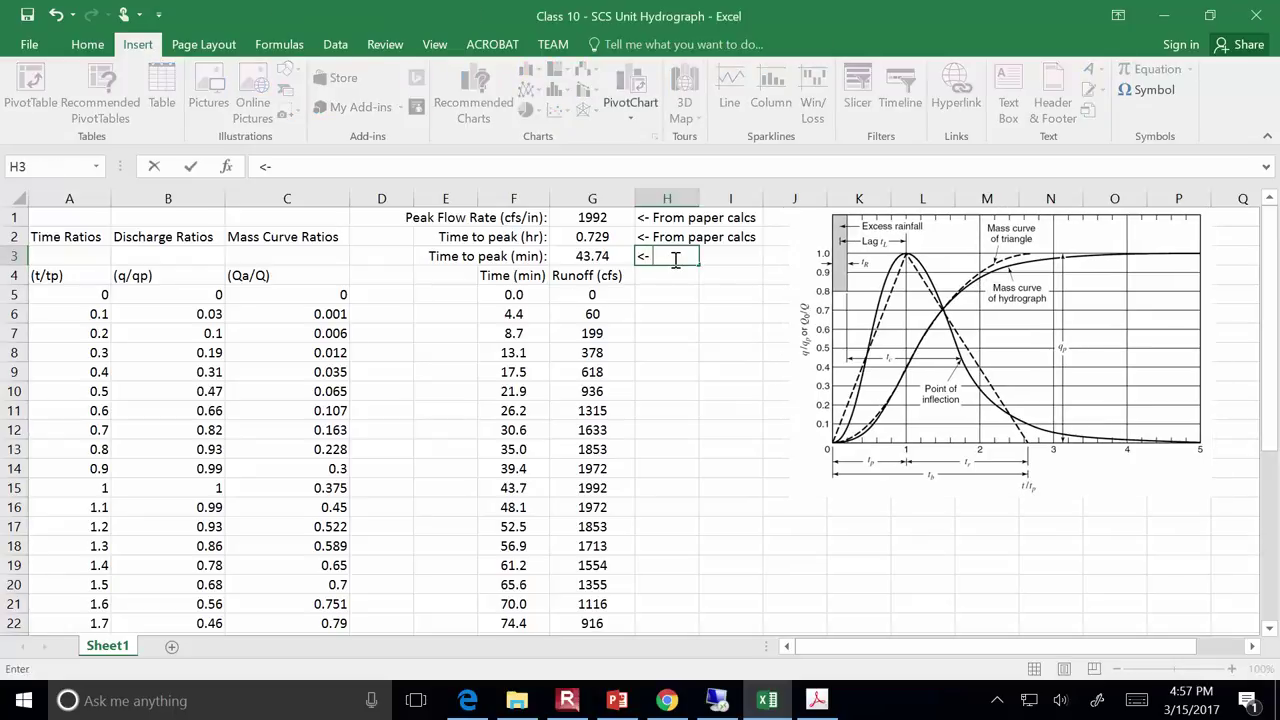
text(- min = hr * 60)
key(Return)
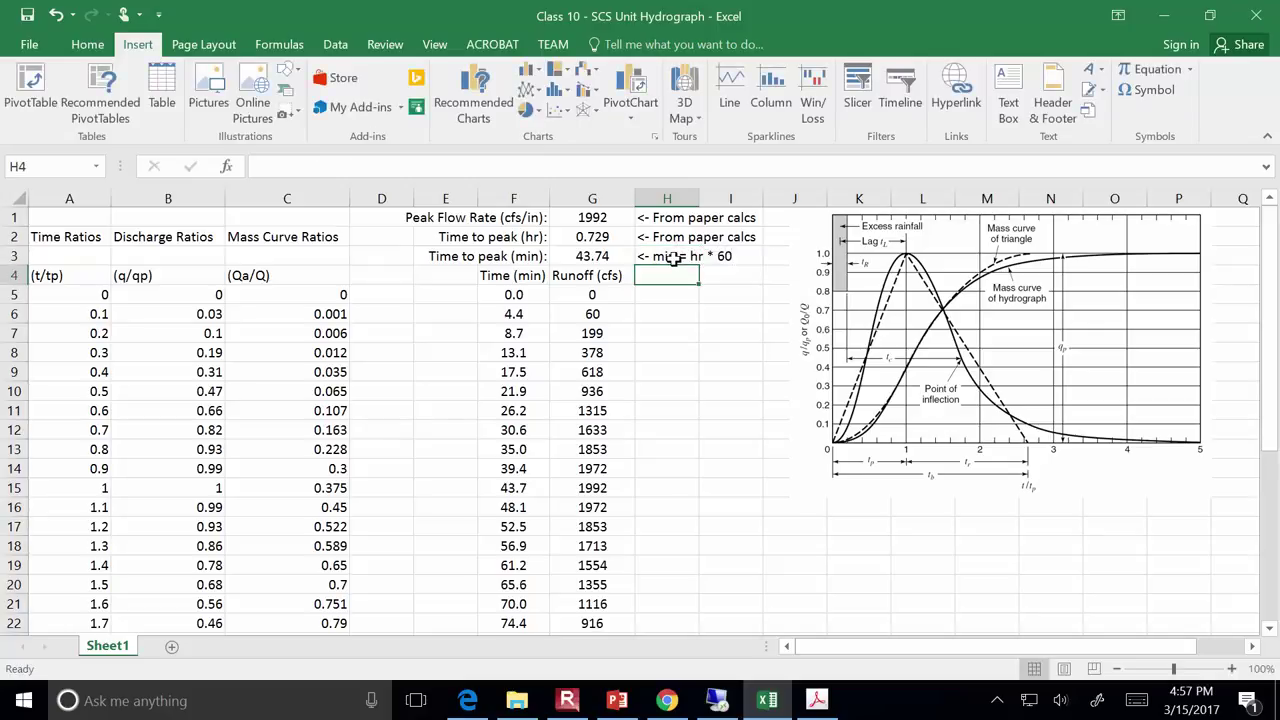
Examine the time formula in F5 and the cells below it down to F12
key(Down)
key(Left)
key(Left)
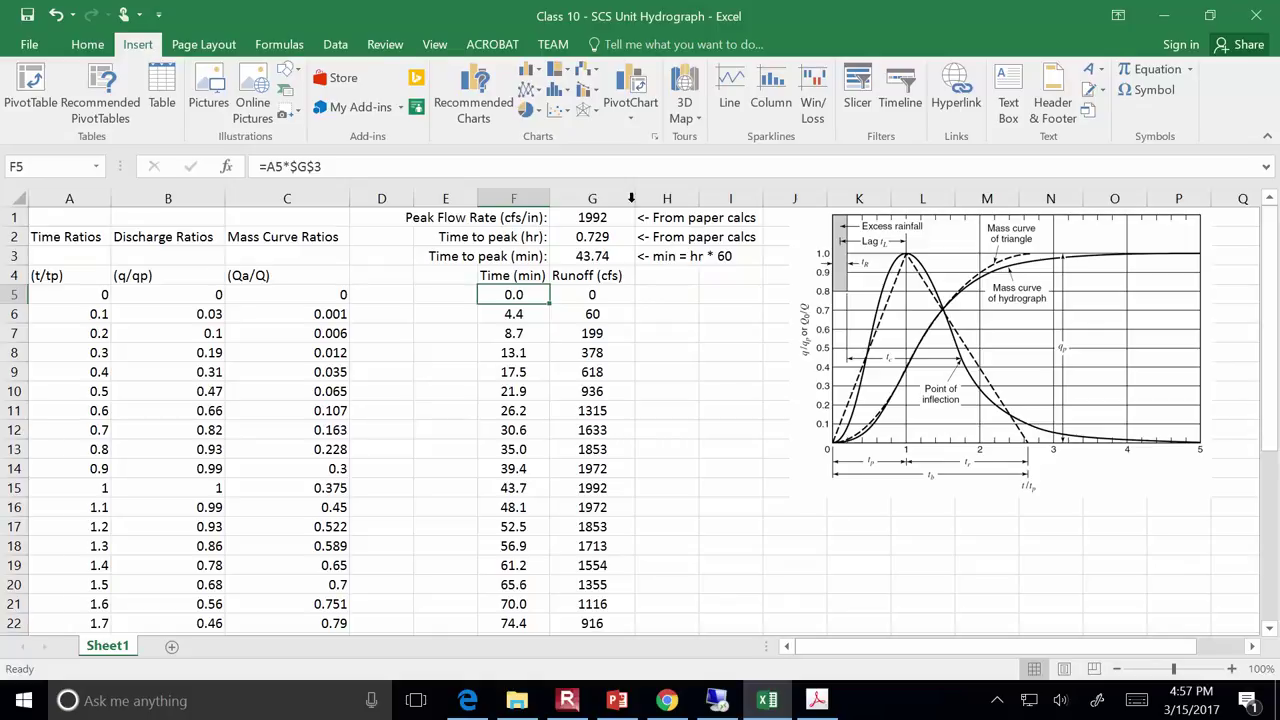
click(611, 167)
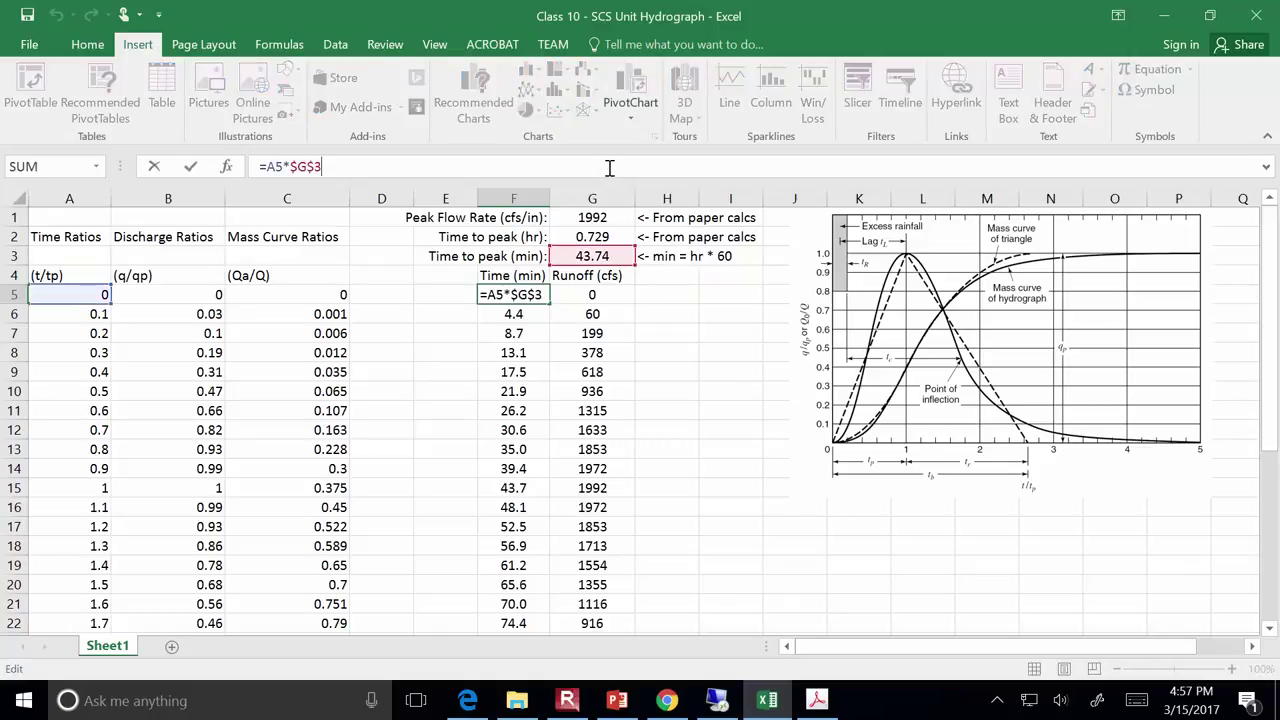
key(Return)
key(Down)
key(Down)
key(Down)
key(Down)
key(Down)
key(Down)
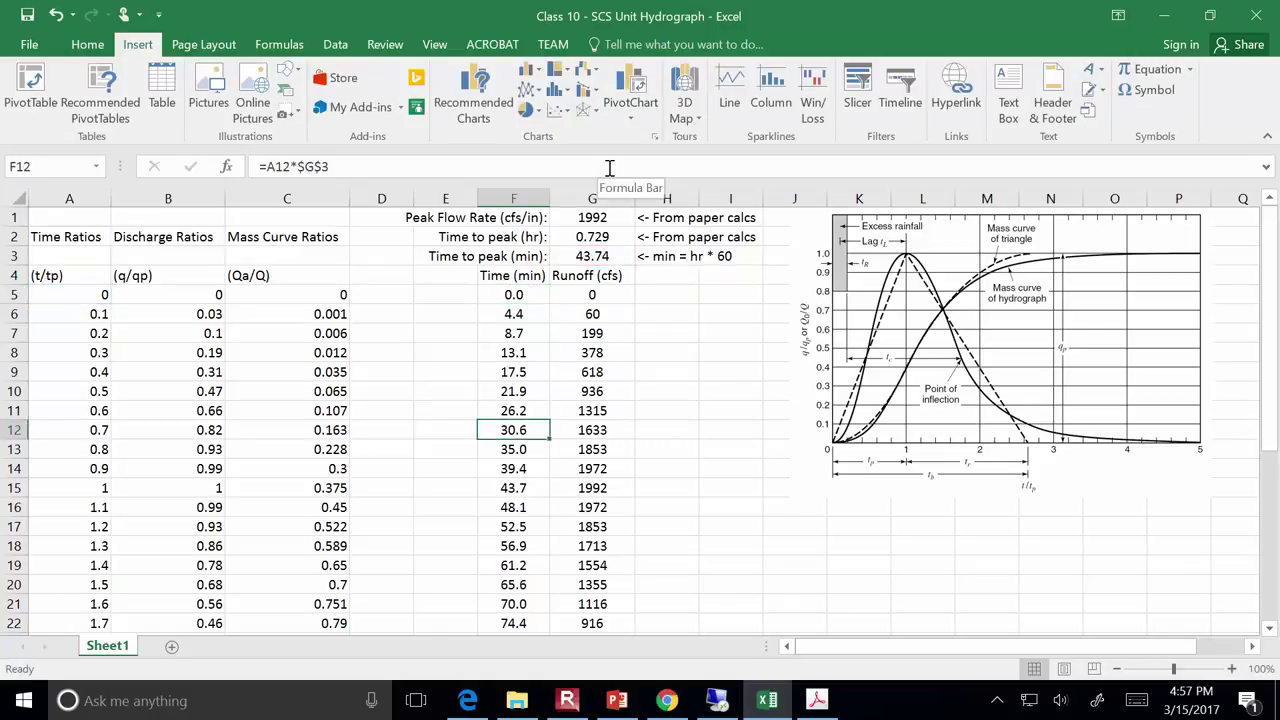
Examine the formula of the first runoff value in G5, leaving it unedited
key(Right)
key(Up)
key(Up)
key(Up)
key(Up)
key(Up)
key(Up)
key(Up)
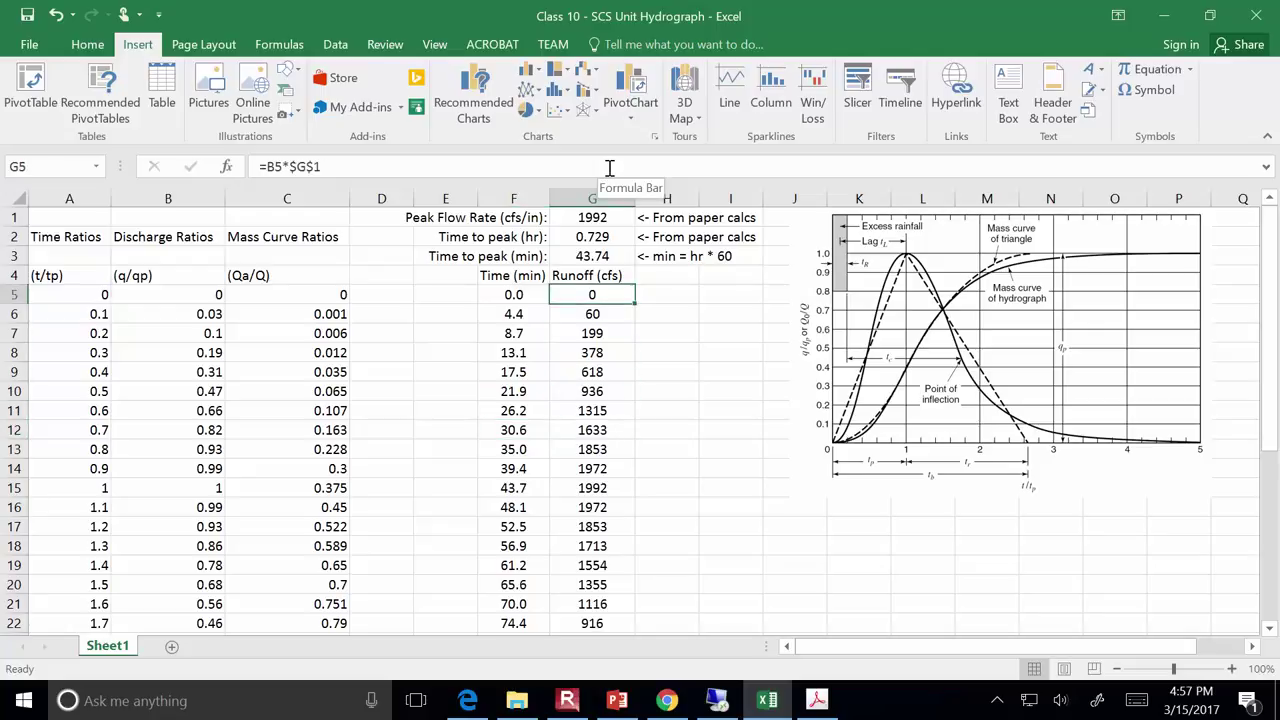
click(609, 167)
key(Escape)
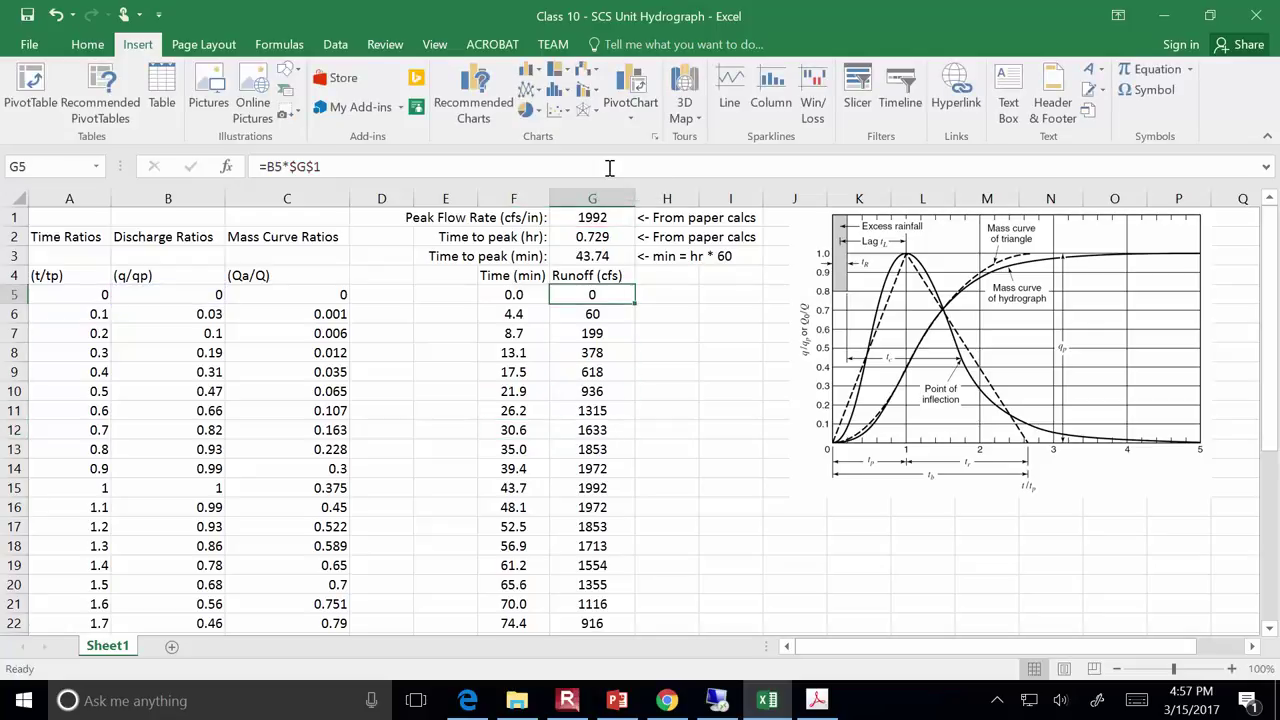
click(661, 311)
Insert an empty scatter chart with smooth lines and place it below the unit hydrograph picture
click(730, 565)
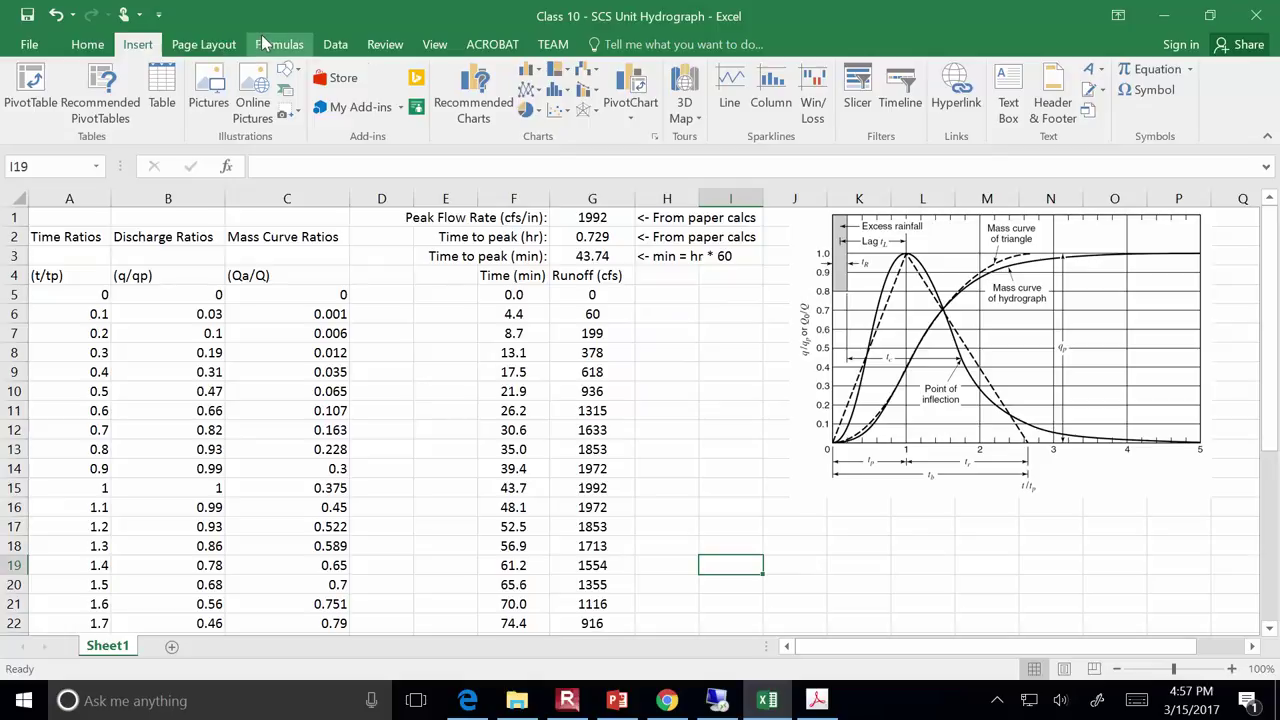
click(566, 112)
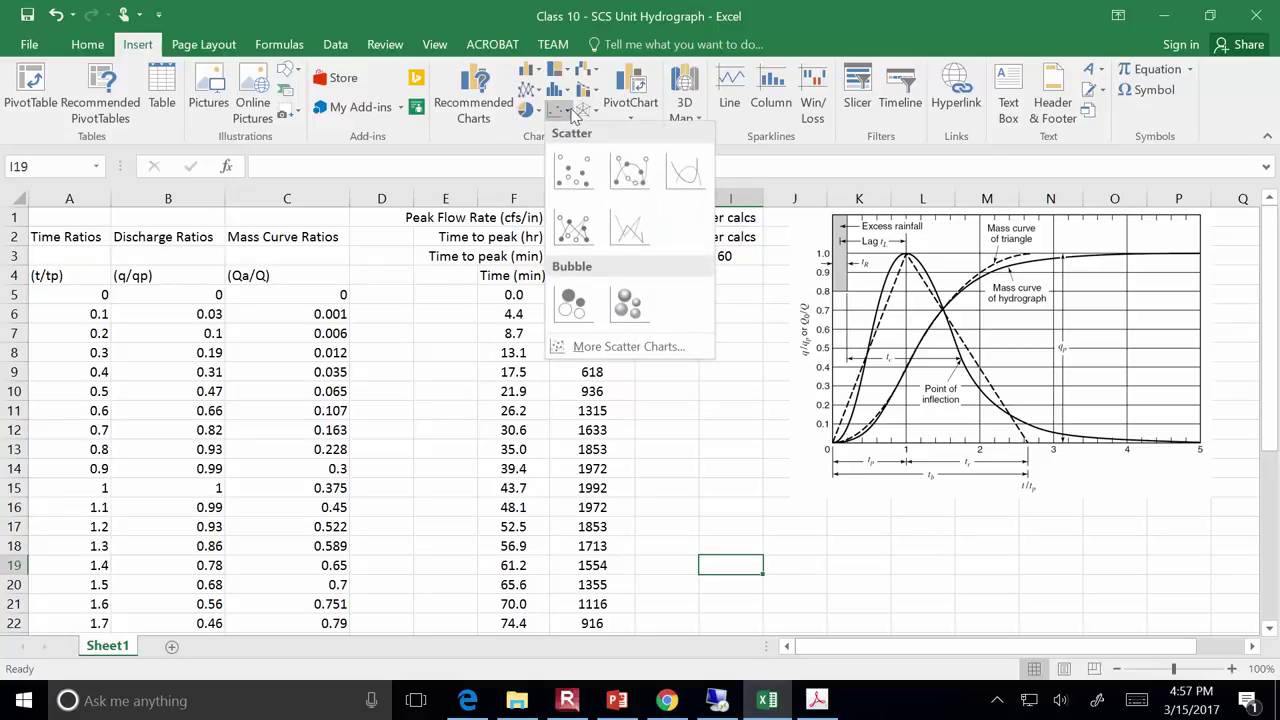
click(682, 175)
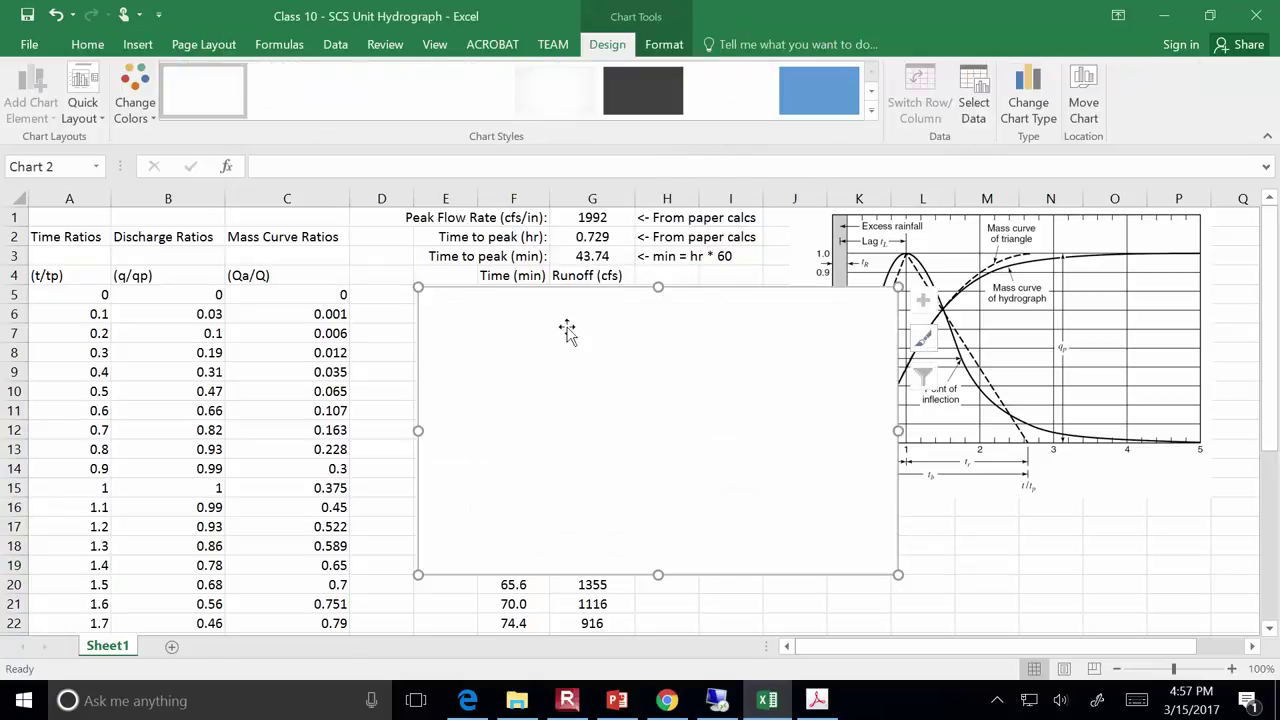
drag(928, 511, 806, 509)
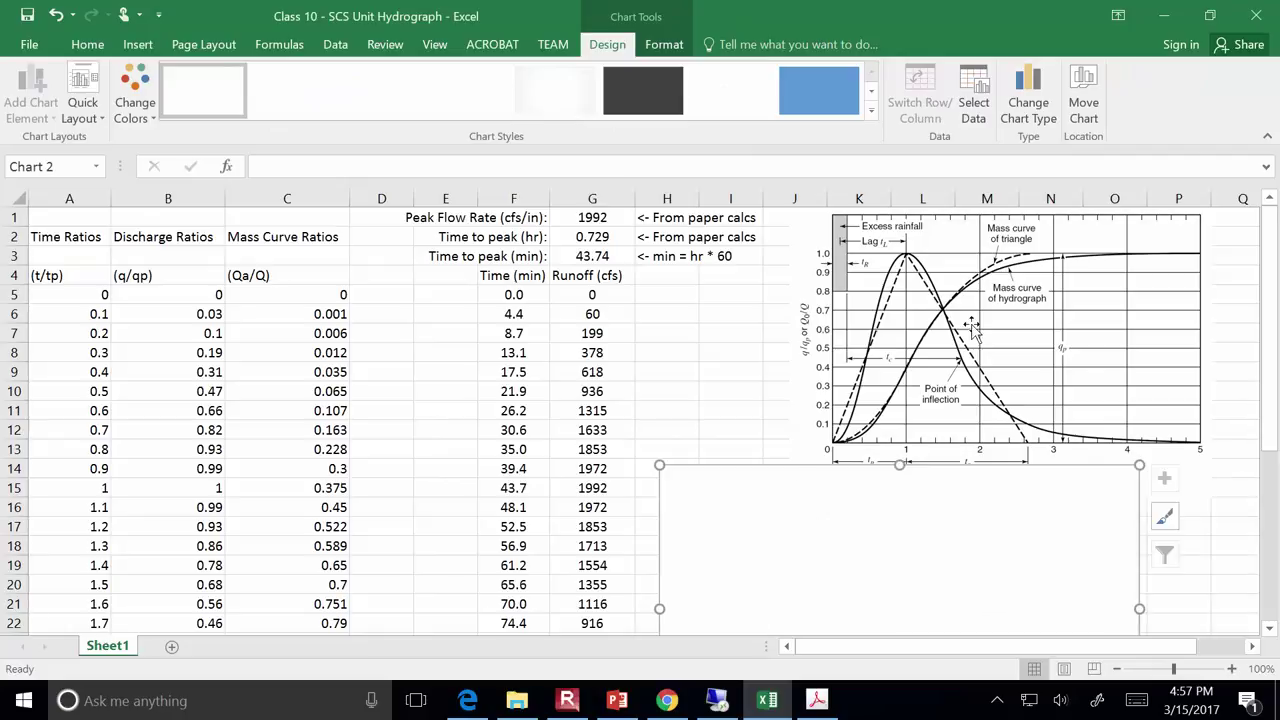
Add a data series to the chart with the times in F5:F37 as its X values
click(985, 128)
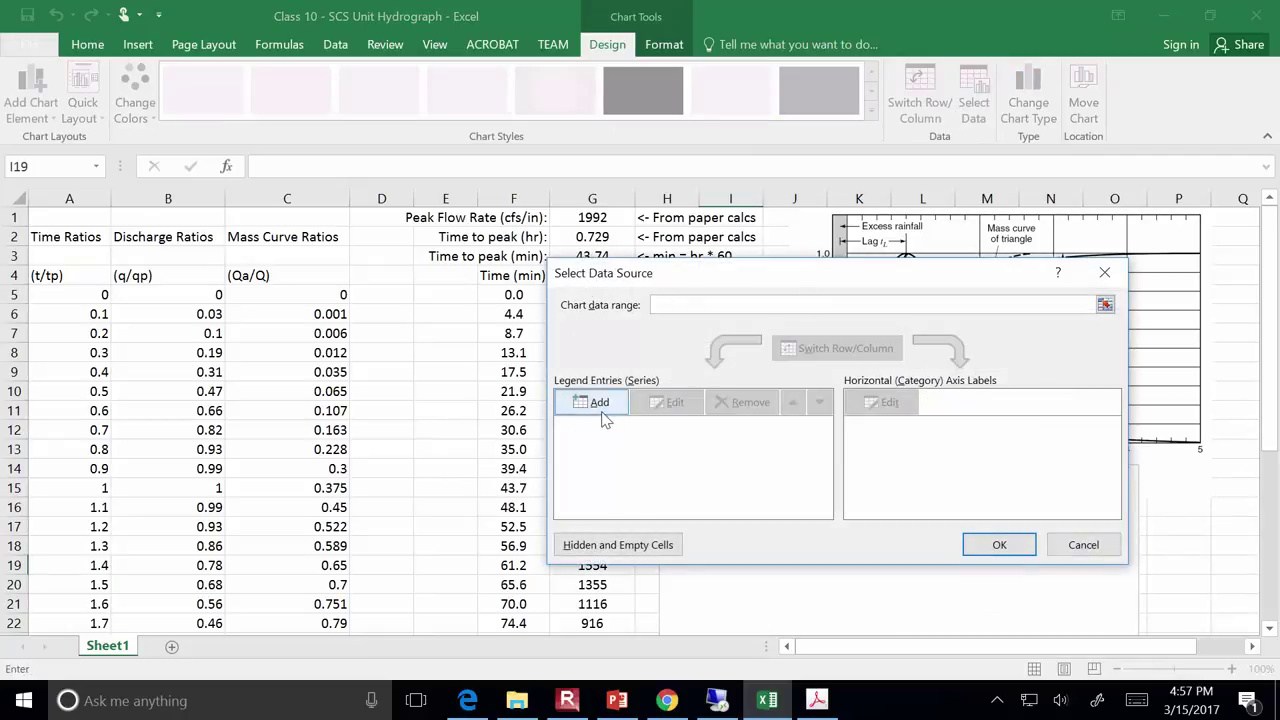
click(600, 411)
click(880, 419)
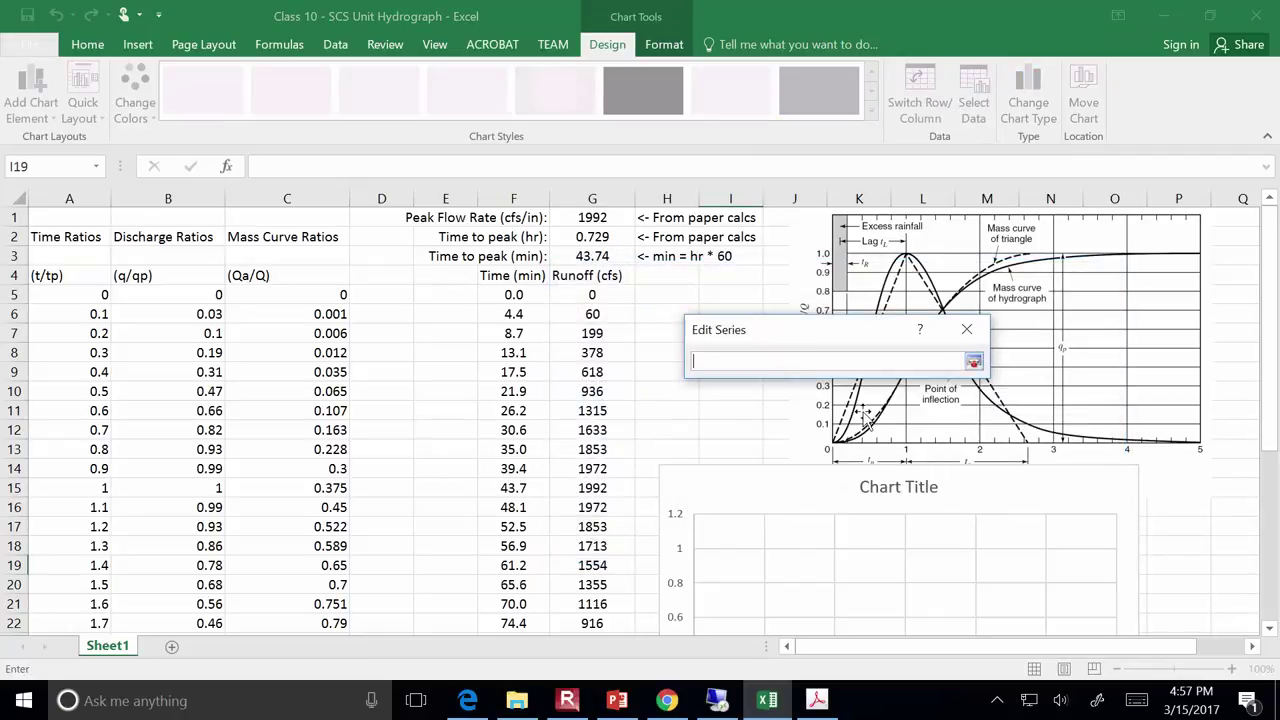
click(531, 294)
key(ctrl+shift+Down)
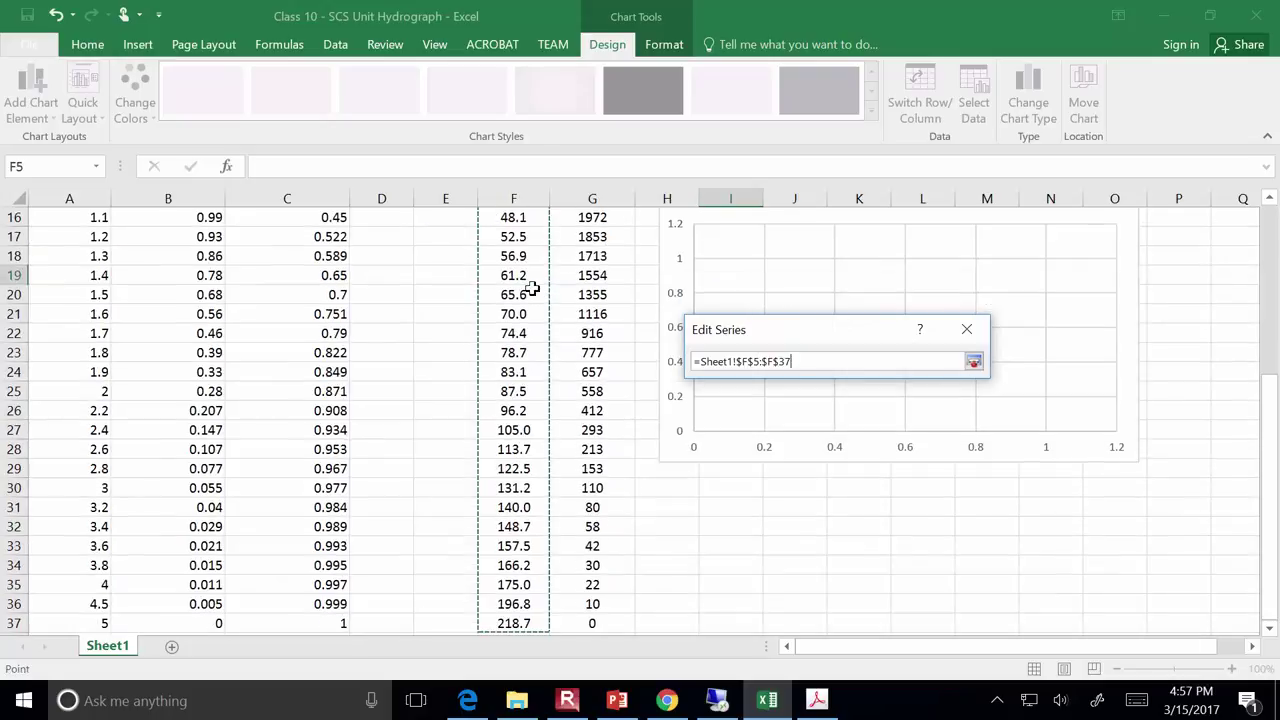
click(973, 361)
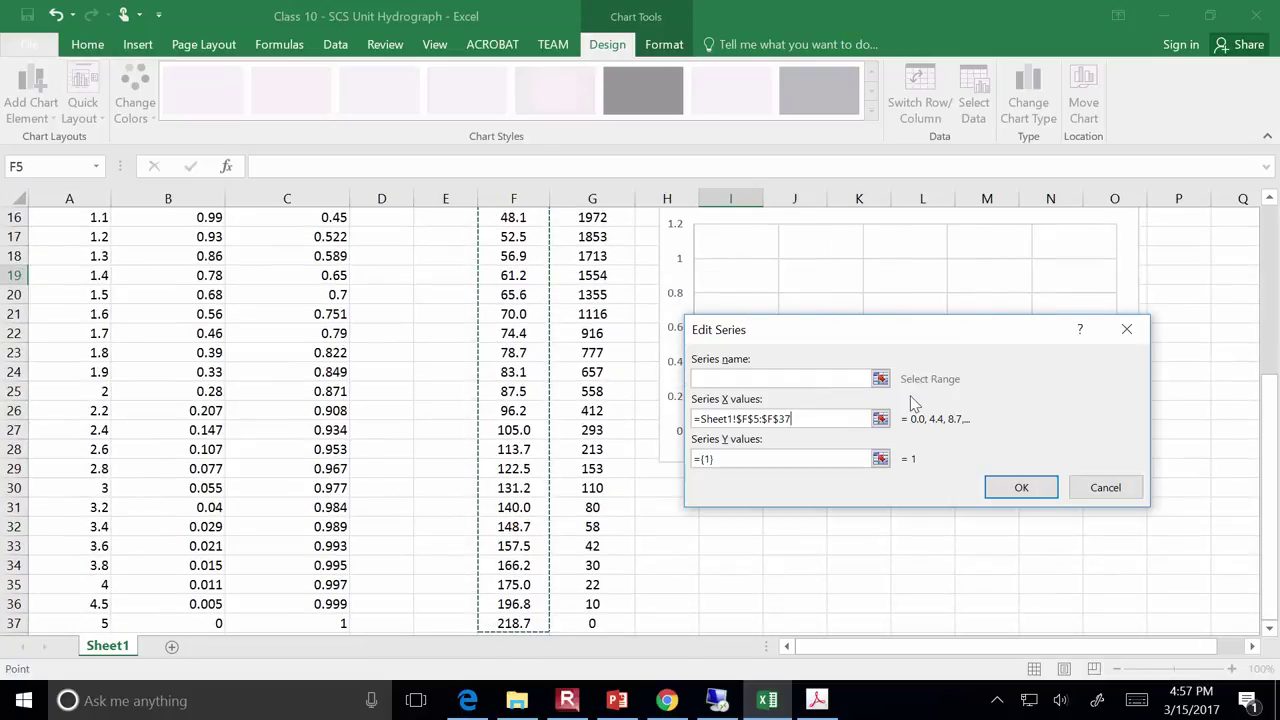
Set the series Y values to the runoff in G5:G37 and apply the chart's data source
click(880, 458)
click(592, 623)
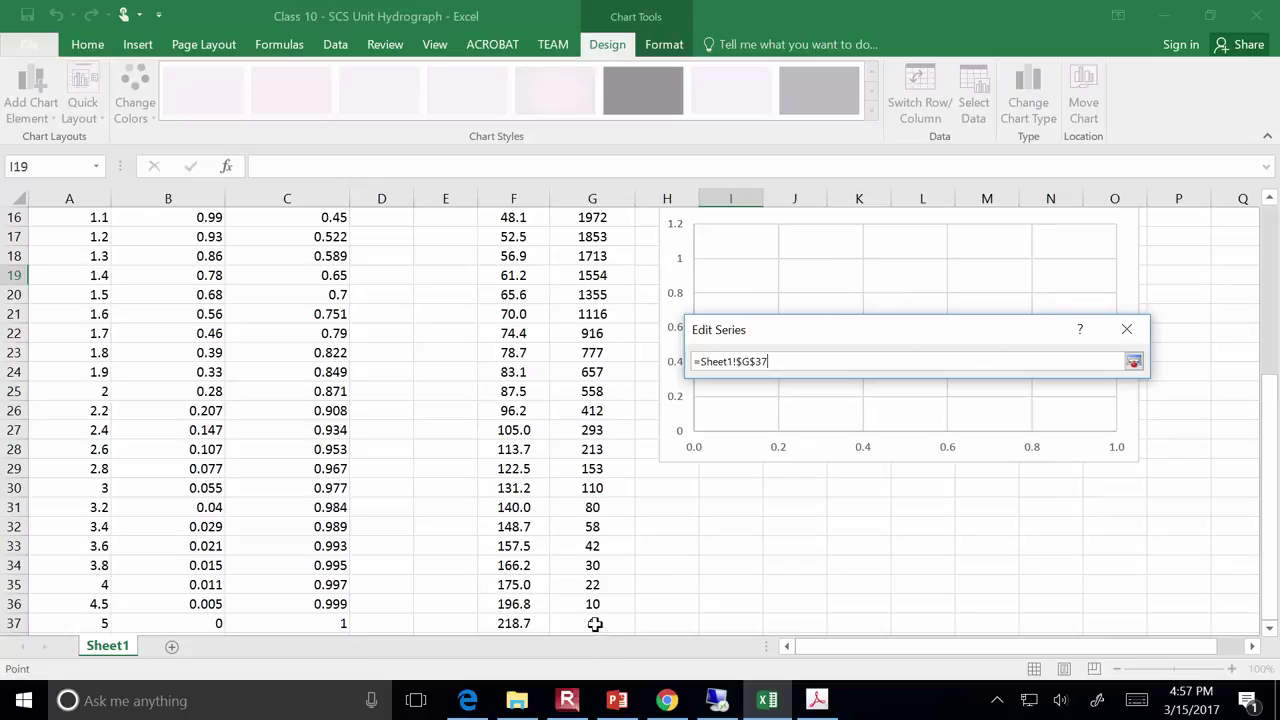
key(ctrl+shift+Up)
key(shift+Down)
key(shift+Down)
key(shift+Down)
key(shift+Down)
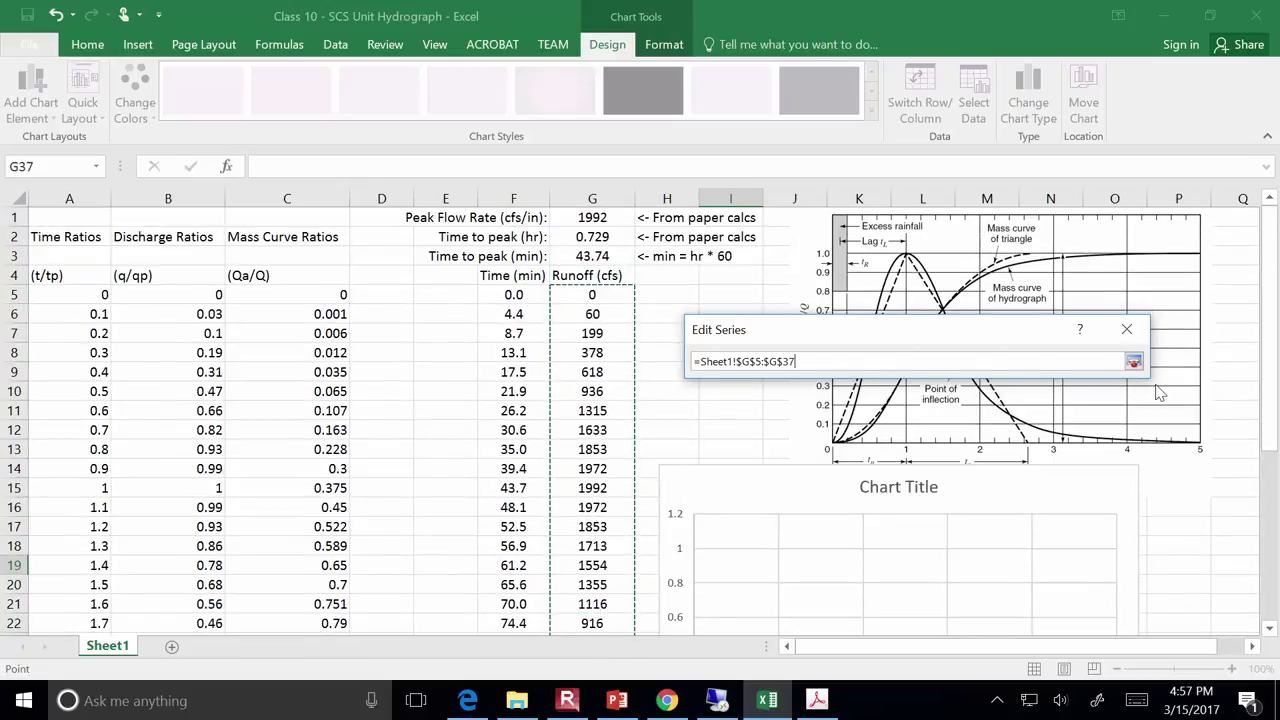
click(1133, 361)
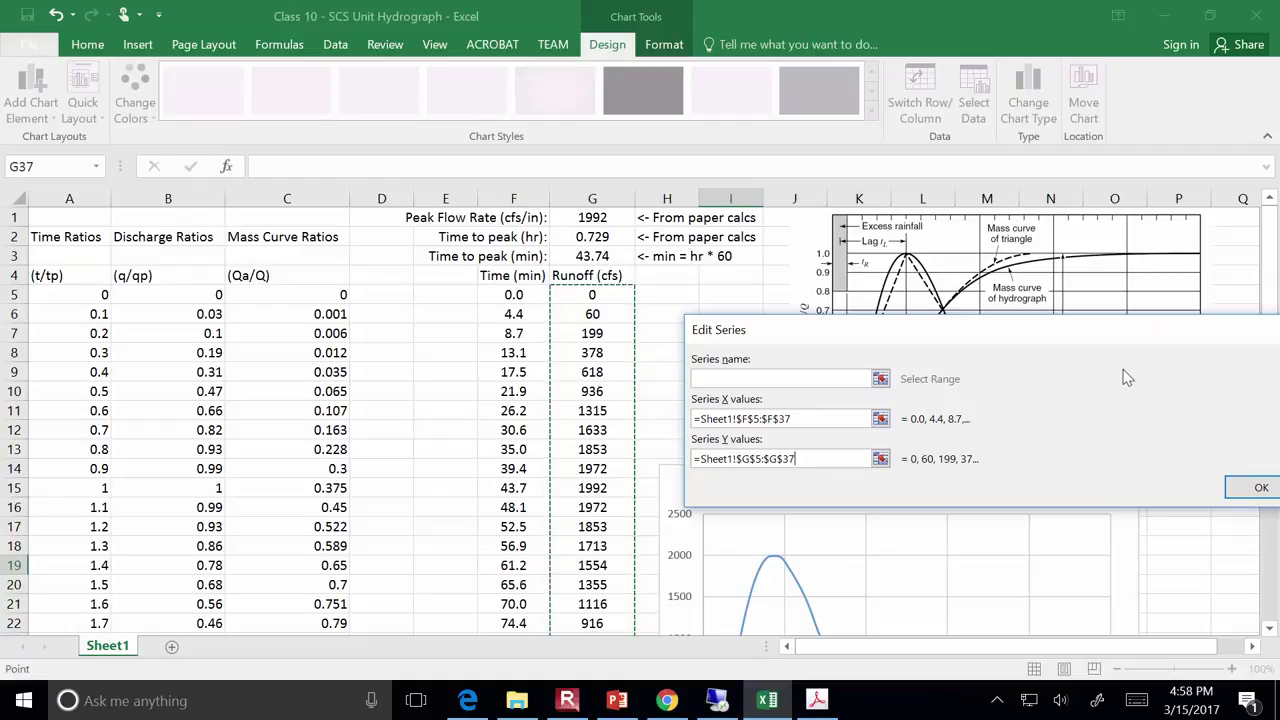
click(1255, 487)
click(999, 544)
Add axis titles to the hydrograph chart and set the horizontal axis title to "Time (min)"
scroll(1046, 457, down, 3)
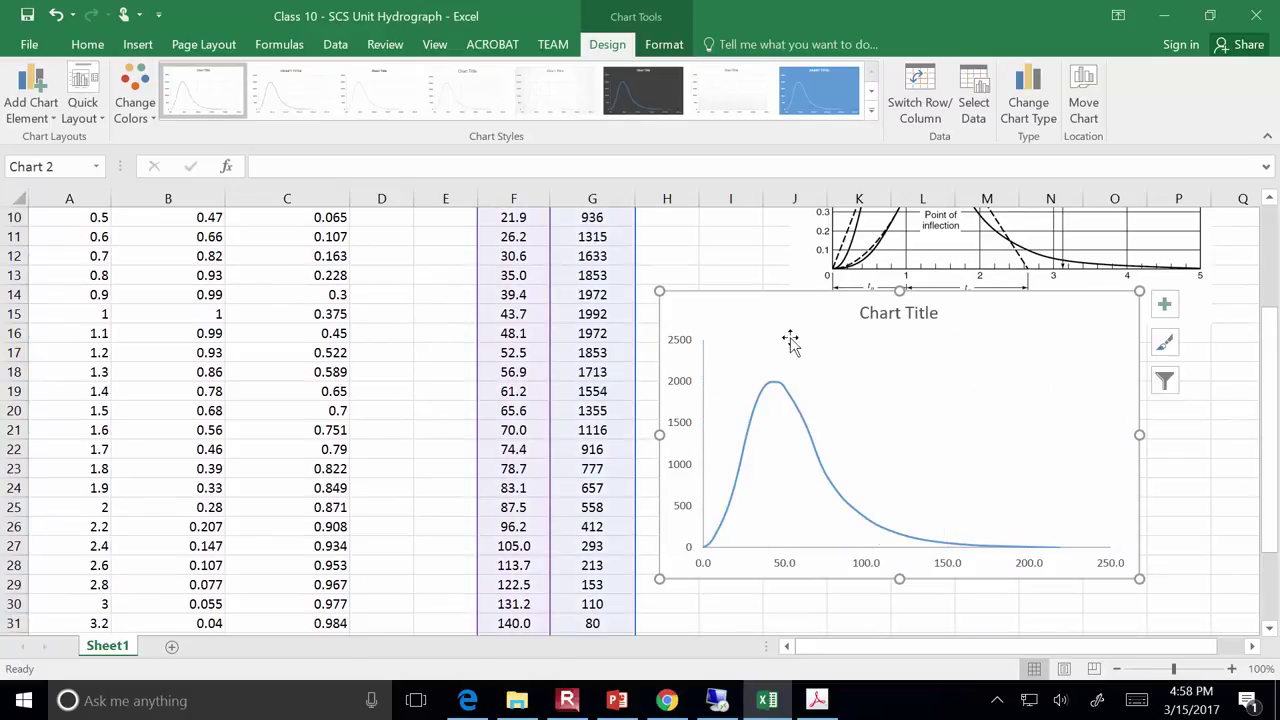
click(1164, 304)
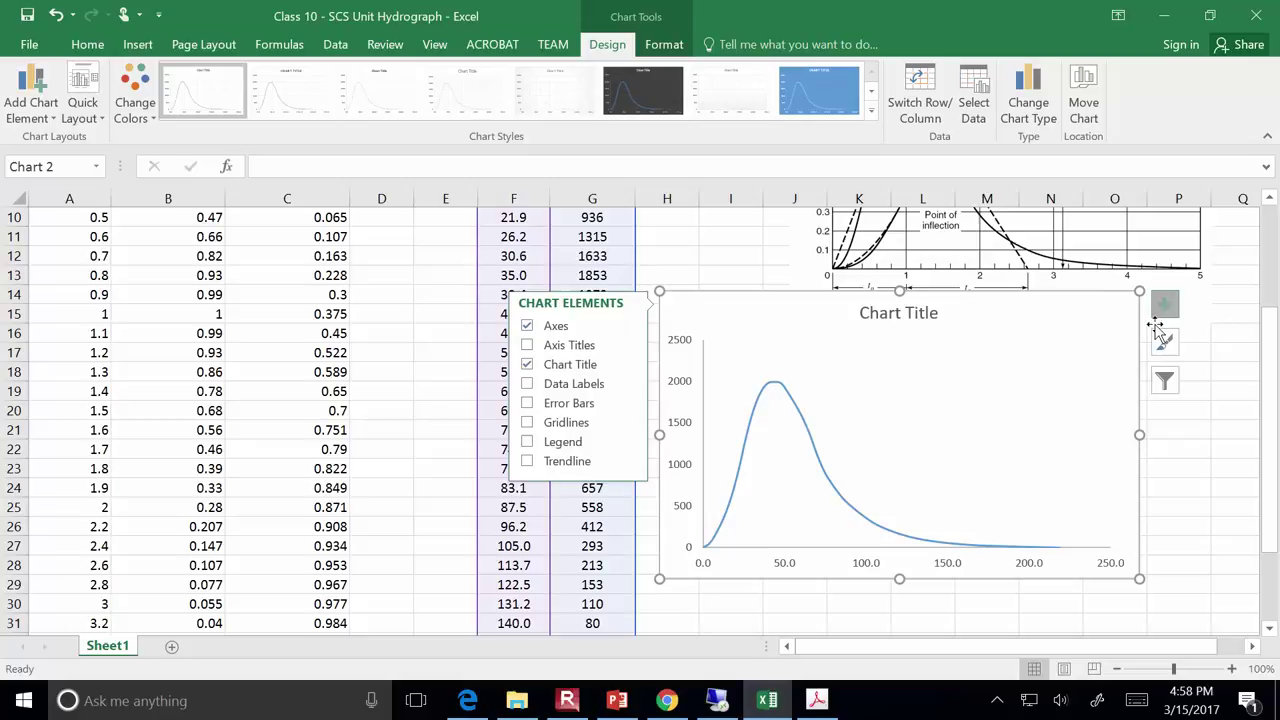
click(527, 345)
double_click(916, 555)
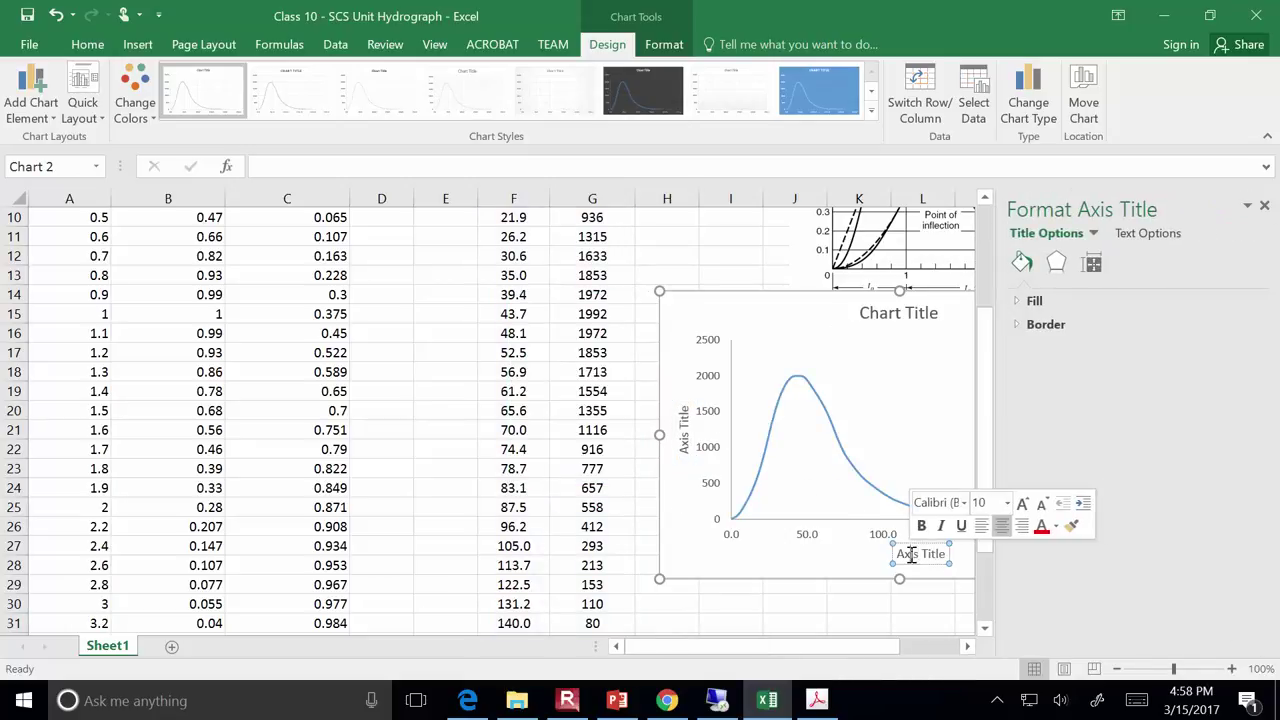
drag(948, 555, 884, 530)
key(BackSpace)
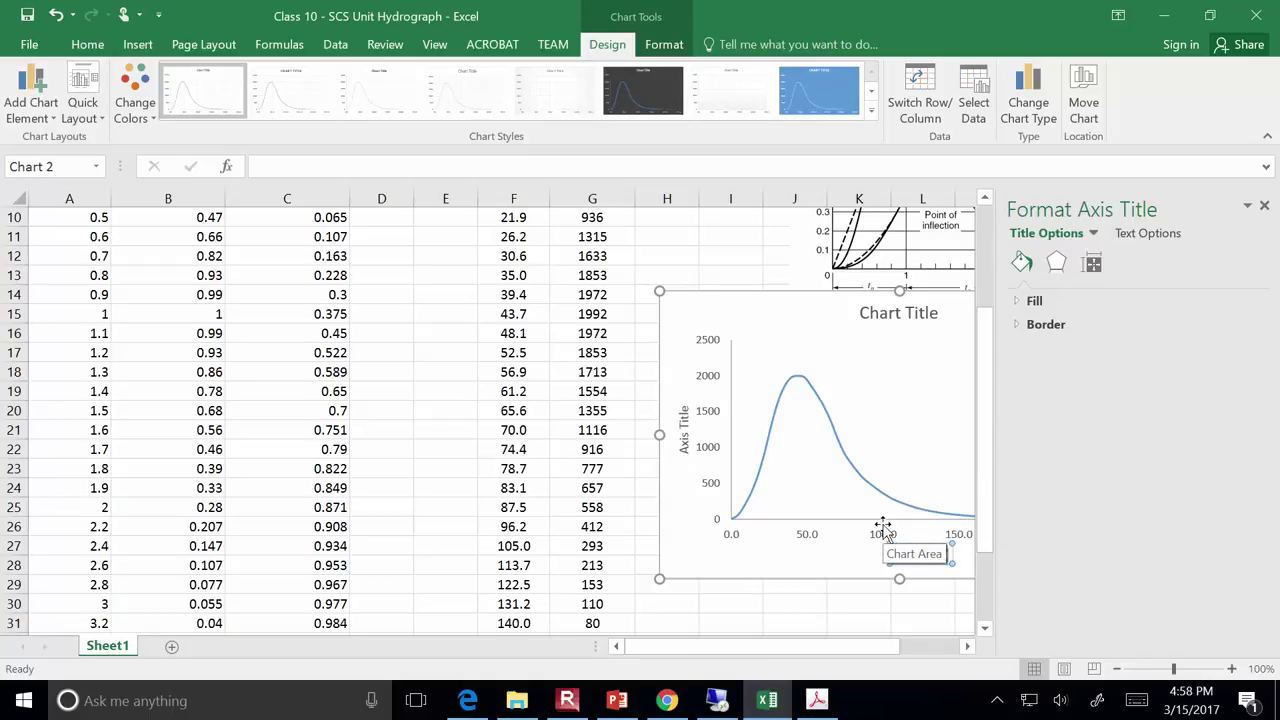
Set the chart's vertical axis title to "Rainfall Excess (Runoff) - cfs/in" and close the formatting pane
click(683, 446)
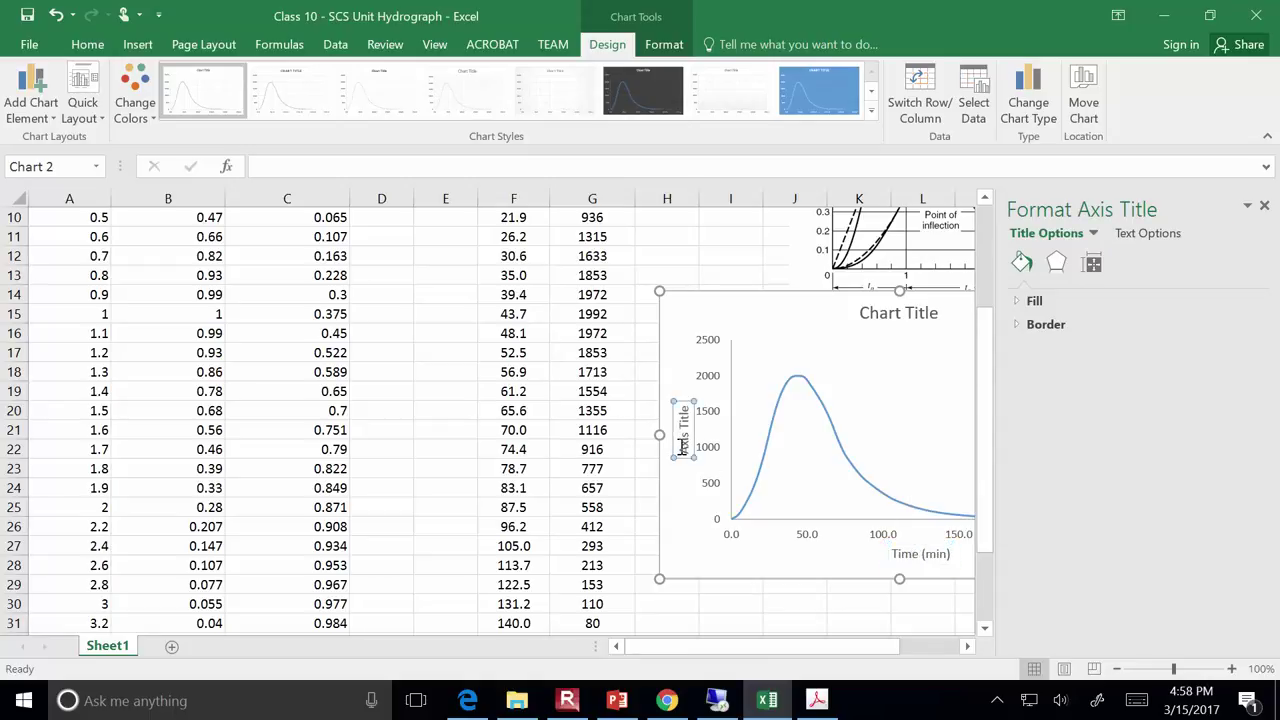
triple_click(683, 446)
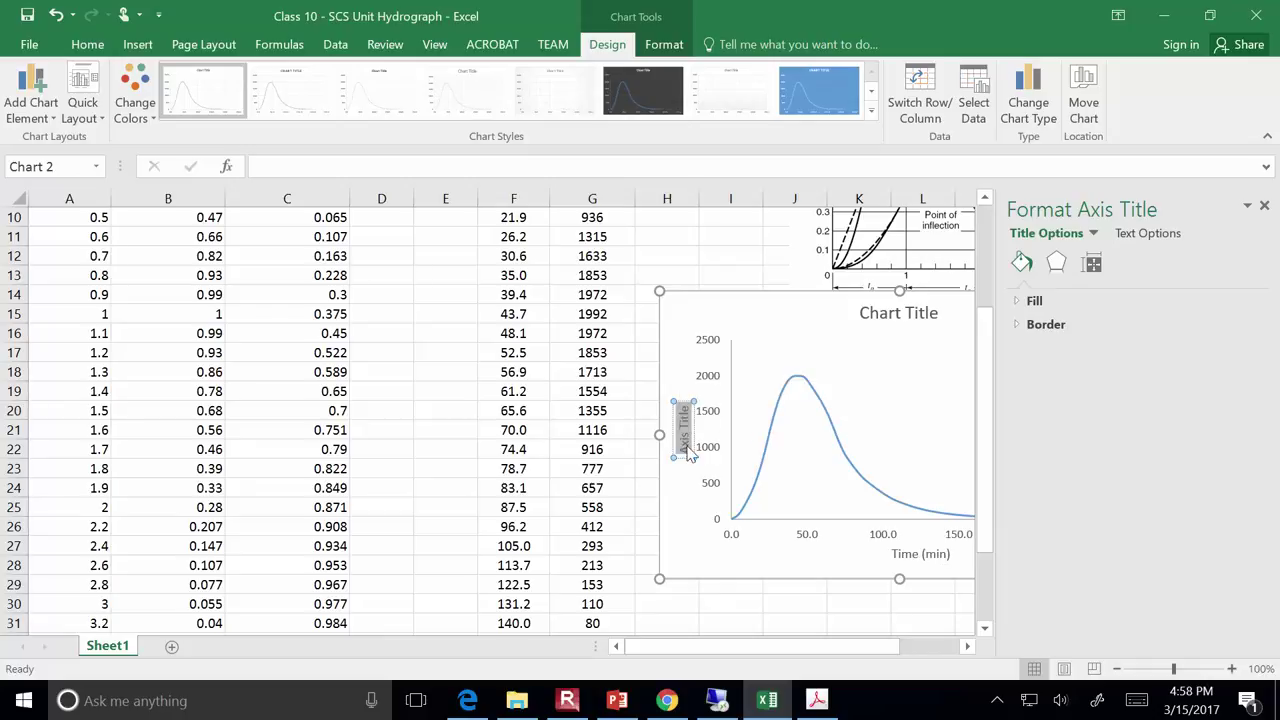
text(Rain)
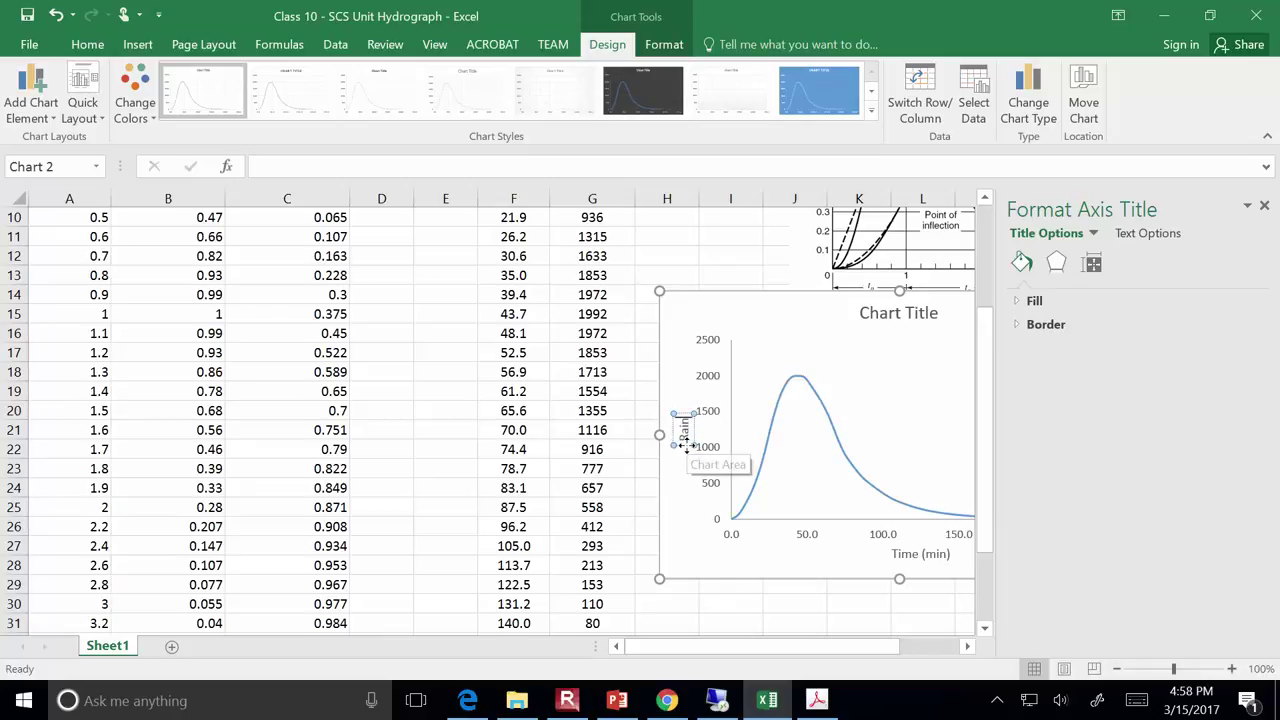
text(fall Excess)
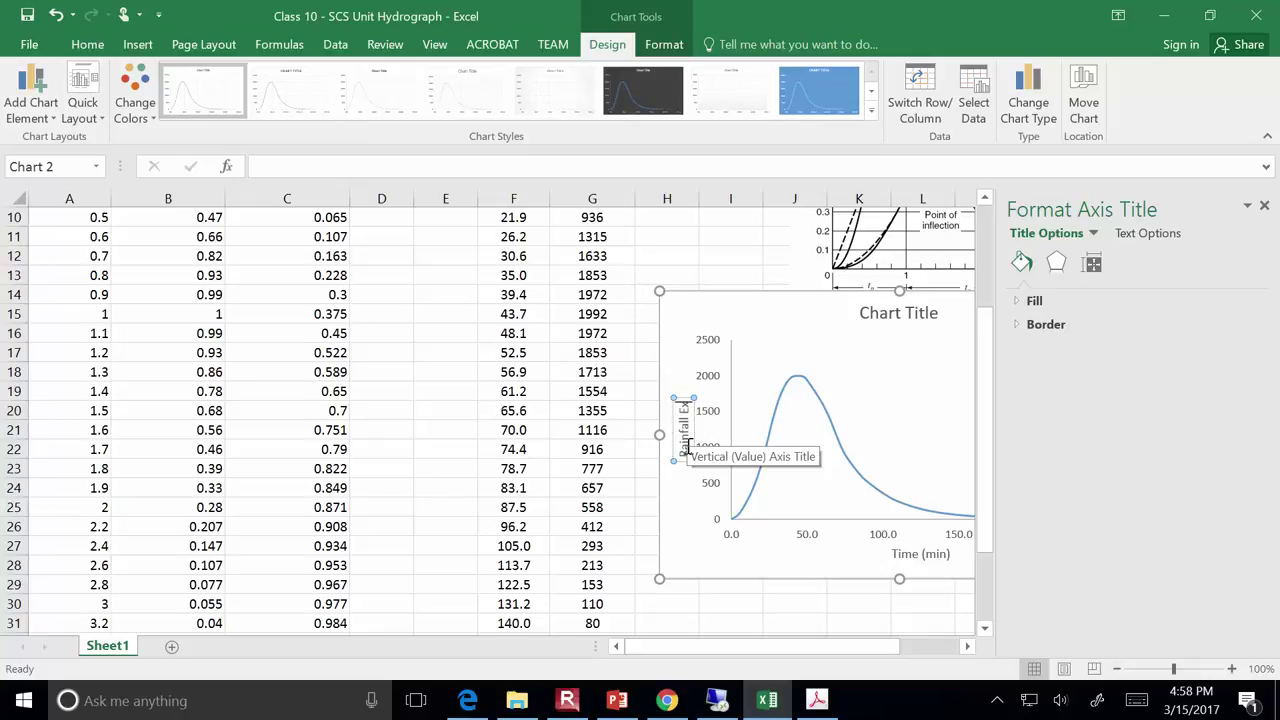
text( (Runoff)
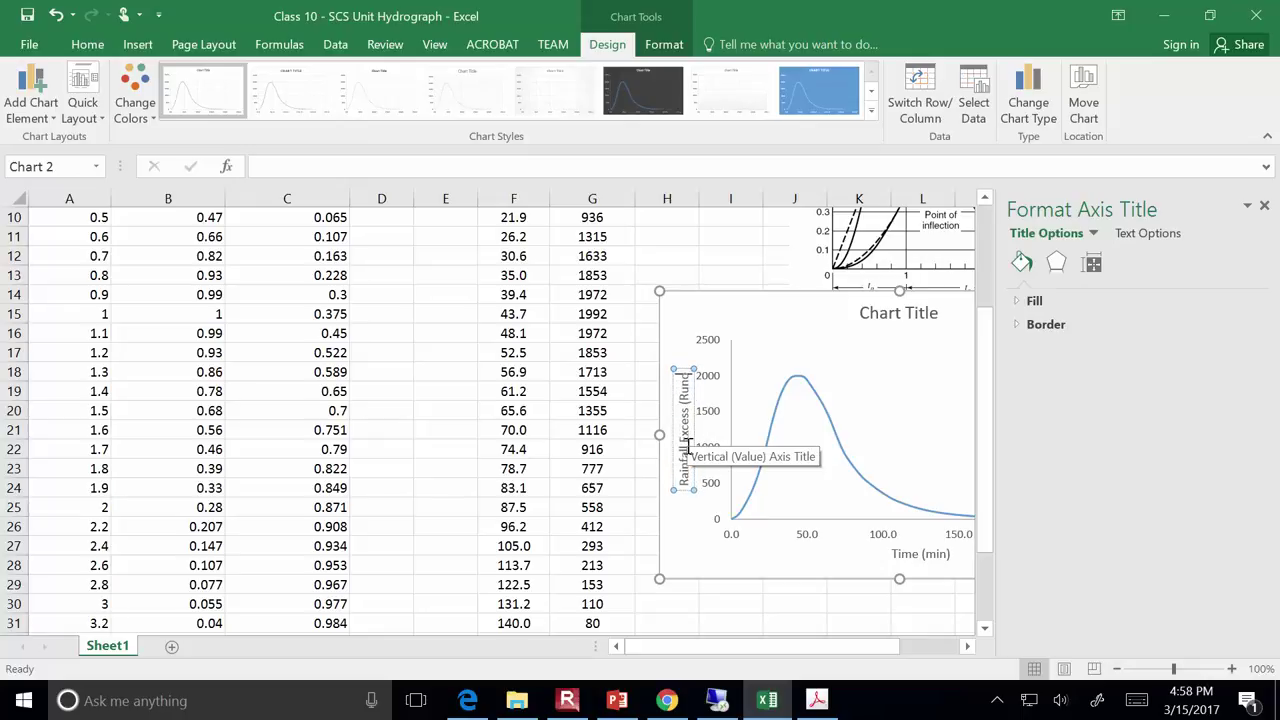
text())
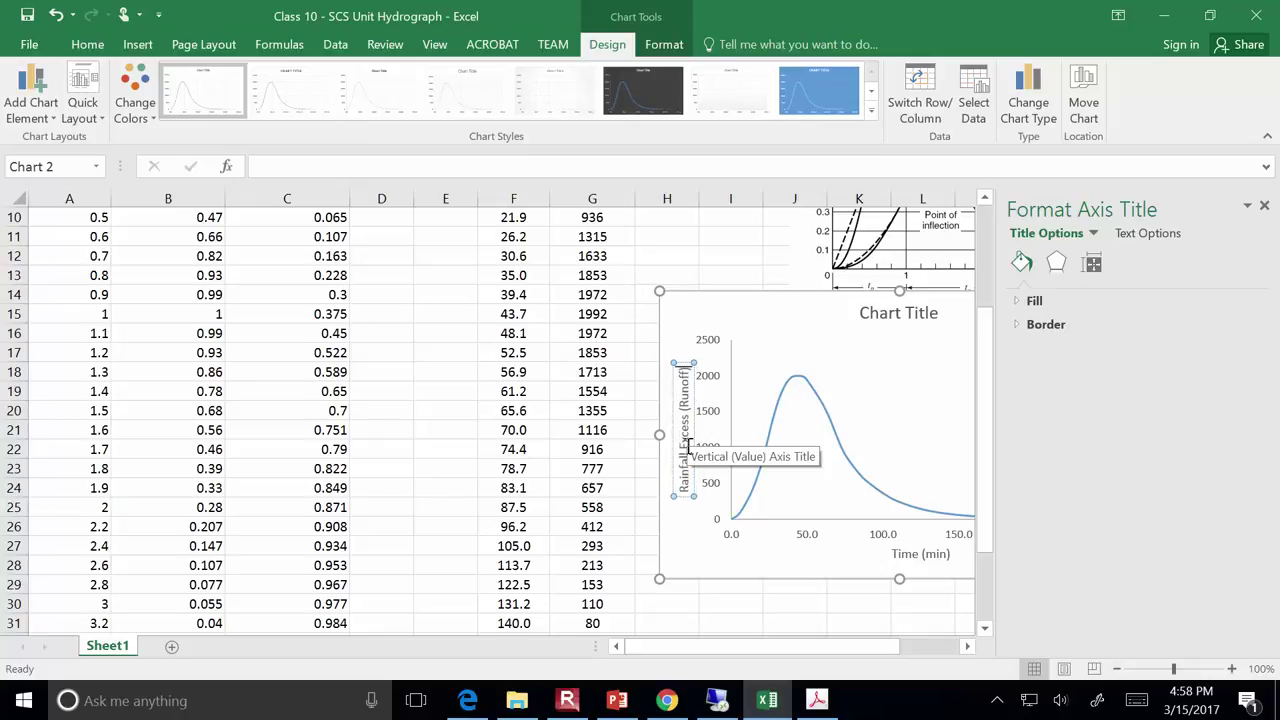
text( - cfs/in)
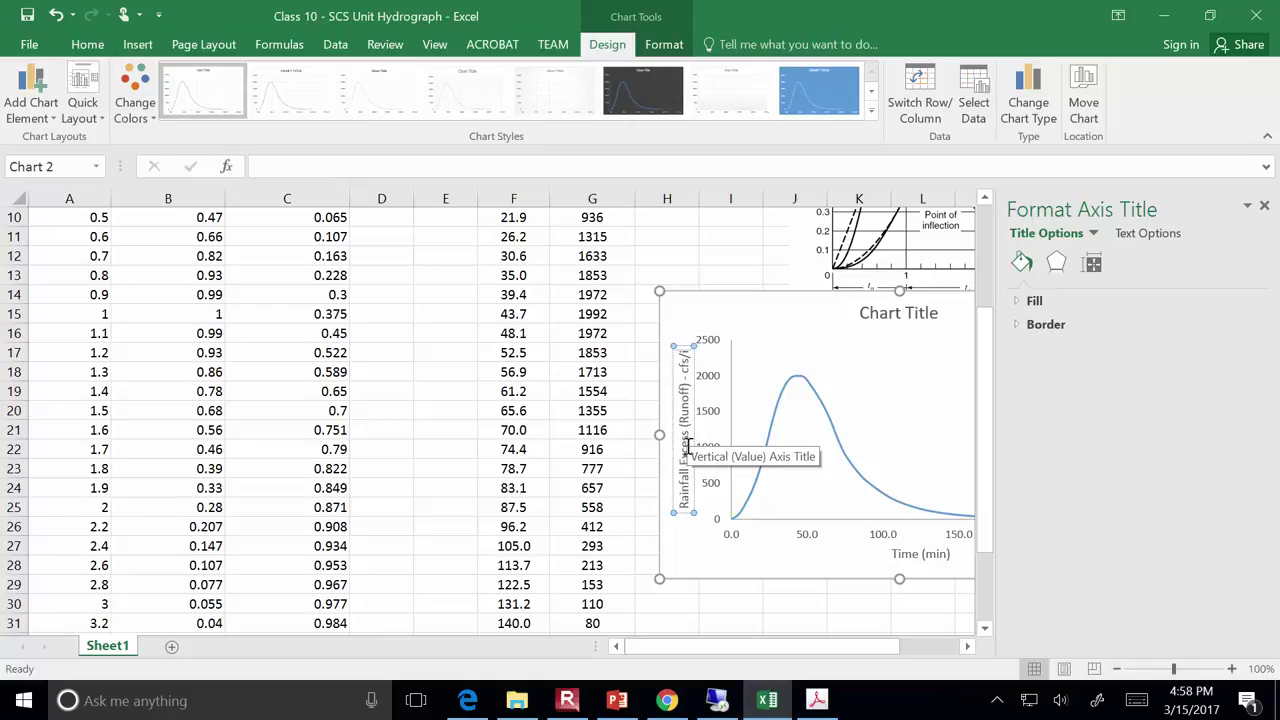
click(753, 601)
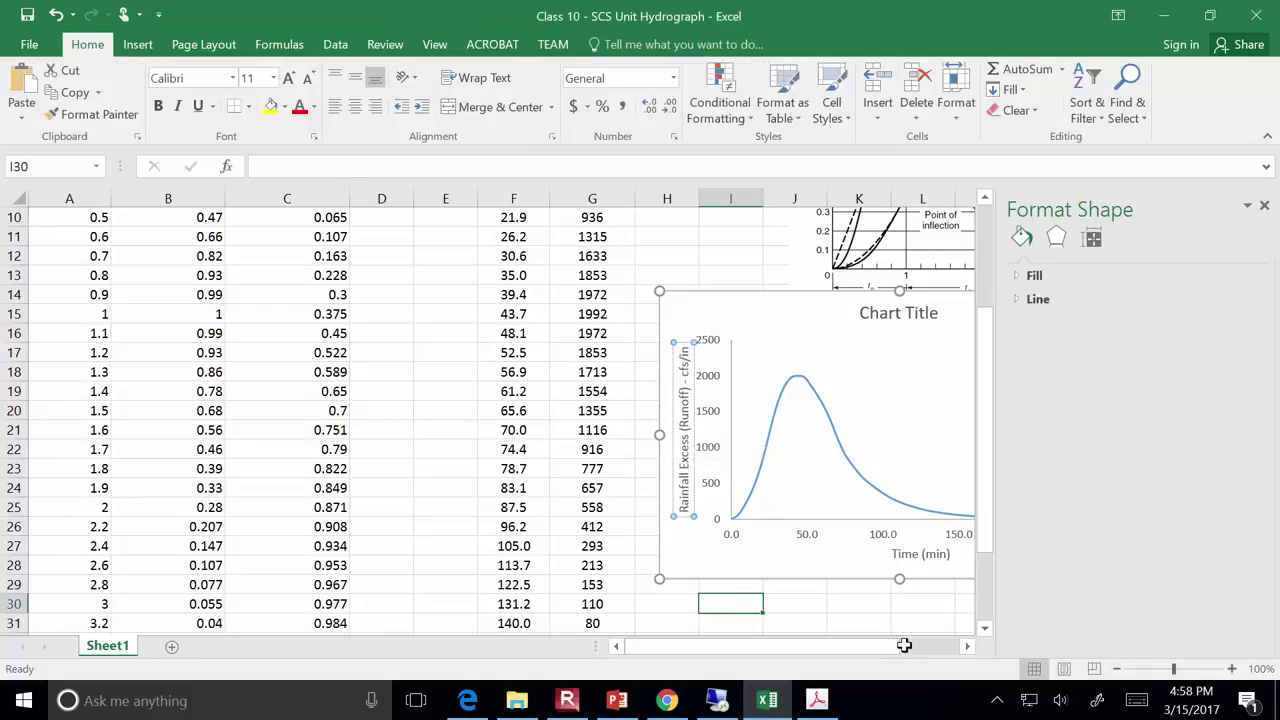
click(1264, 206)
Delete the placeholder chart title from the hydrograph chart and deselect the chart
click(875, 318)
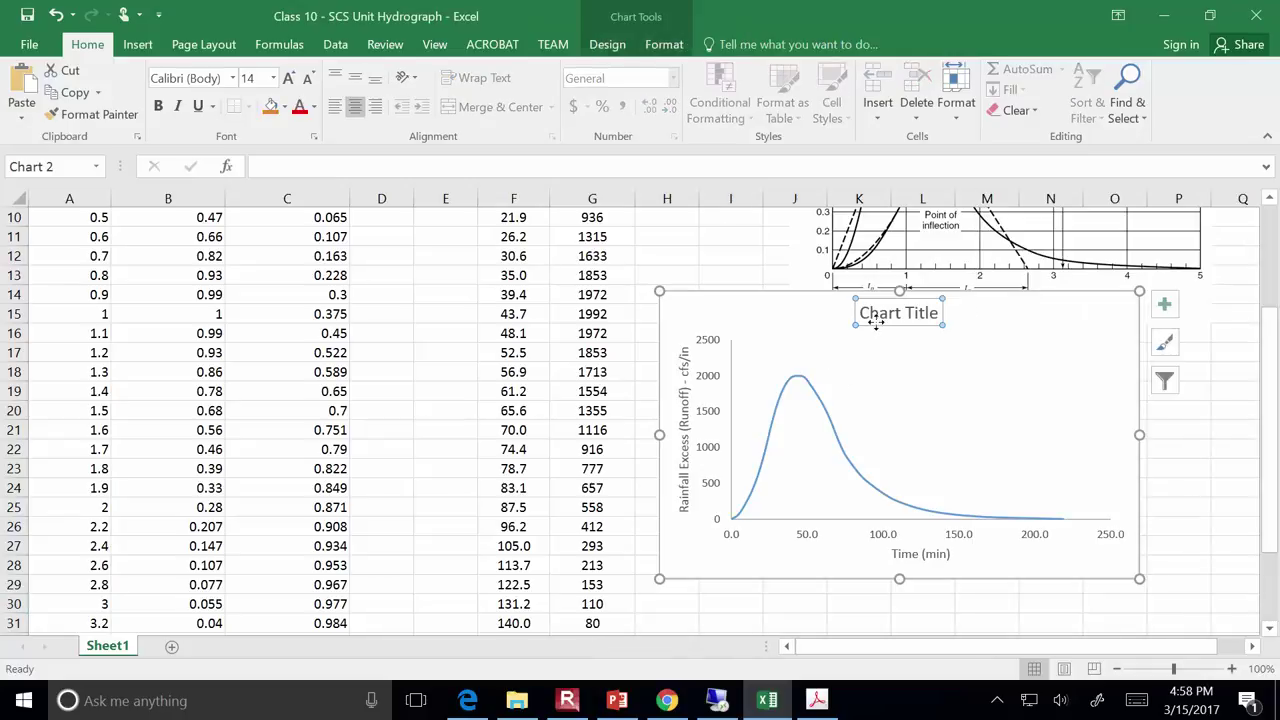
key(Delete)
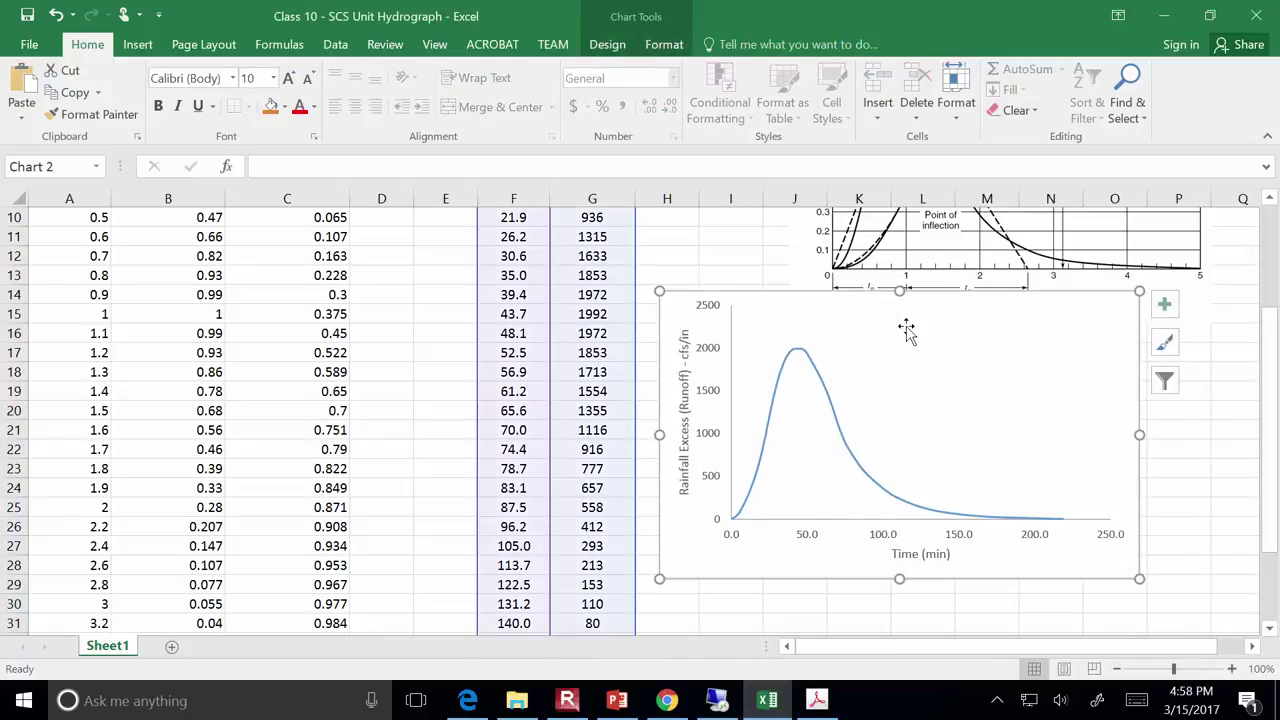
click(1188, 510)
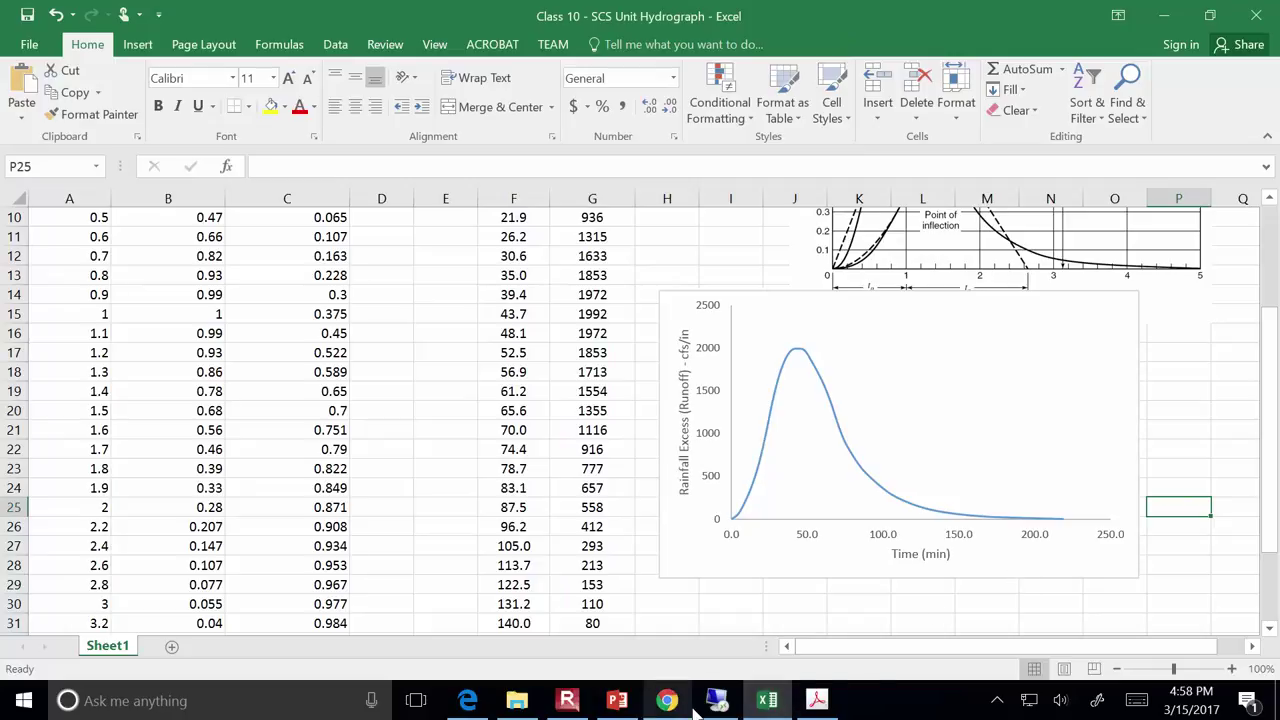
click(567, 700)
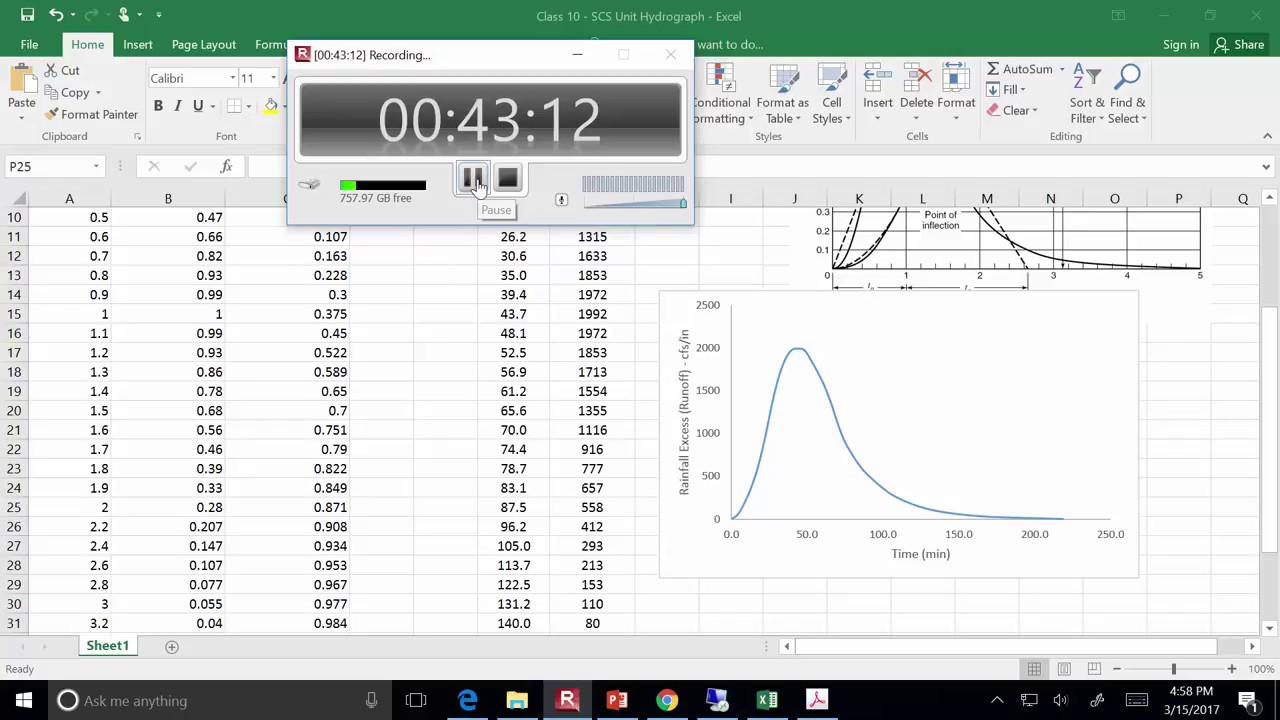
click(473, 178)
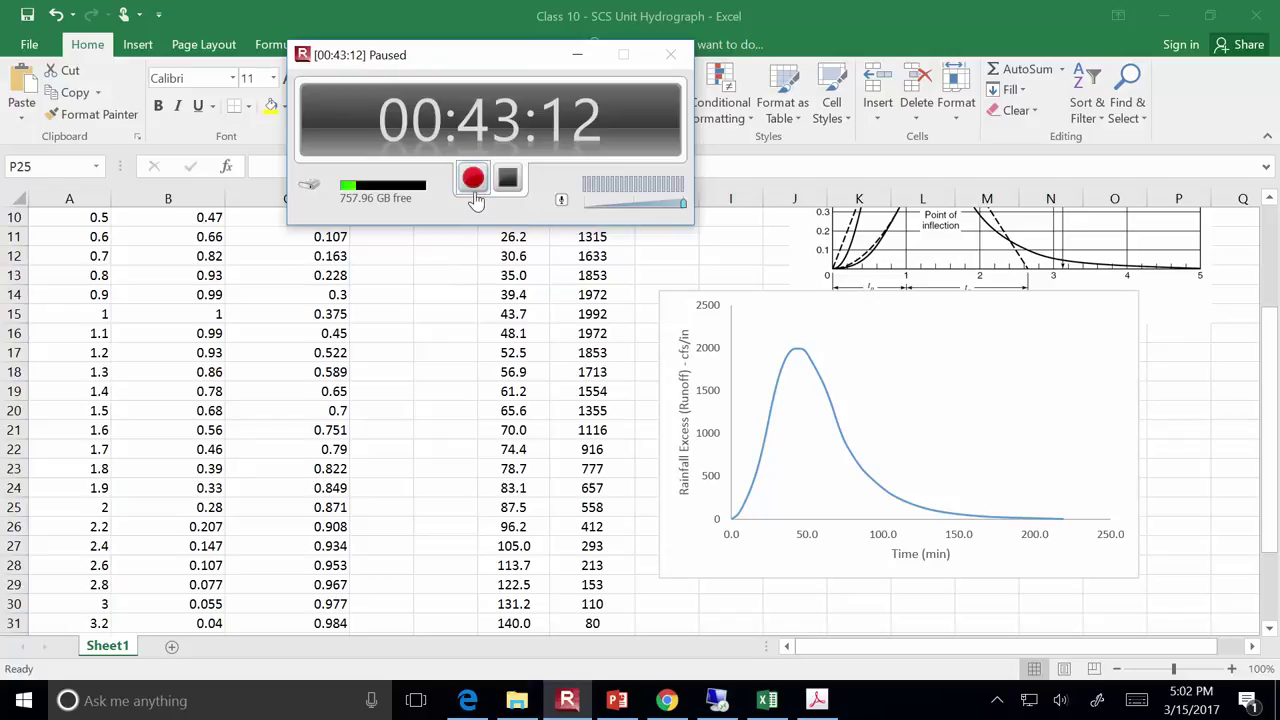
click(767, 700)
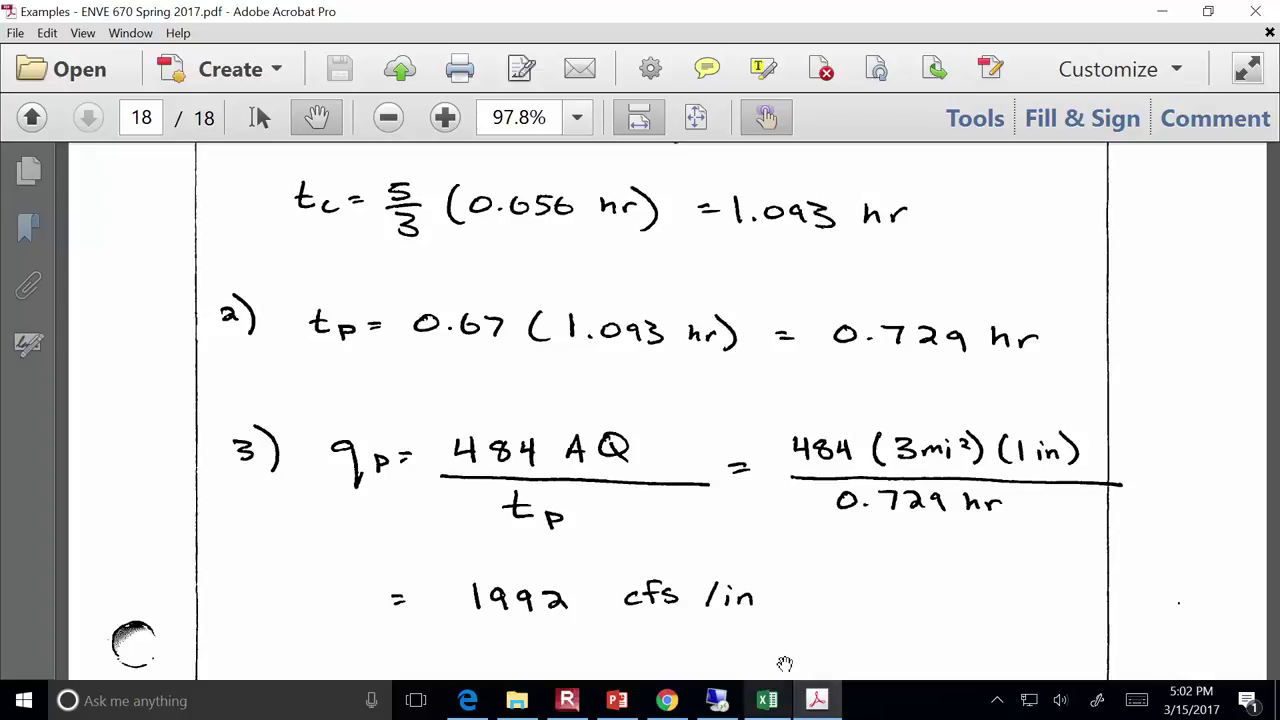
Switch to the Excel workbook and examine the time and discharge ratio headings and the time formula in F5
click(790, 712)
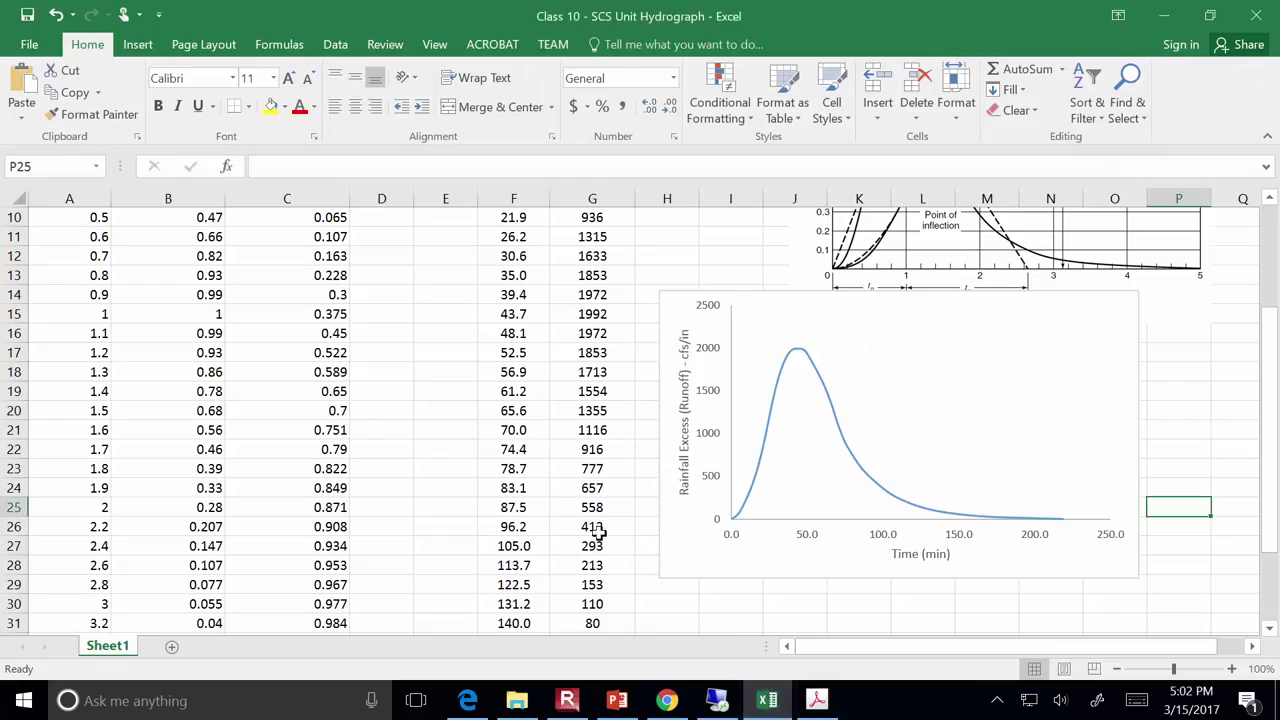
scroll(590, 534, up, 3)
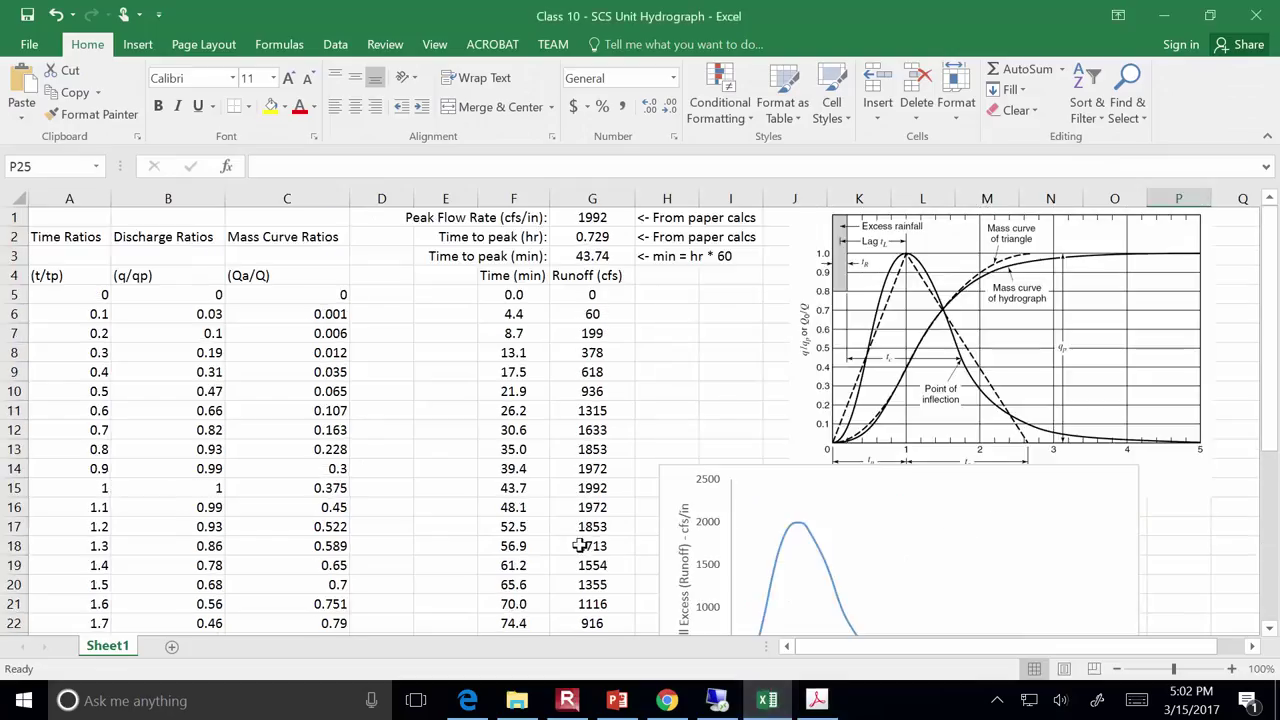
click(66, 275)
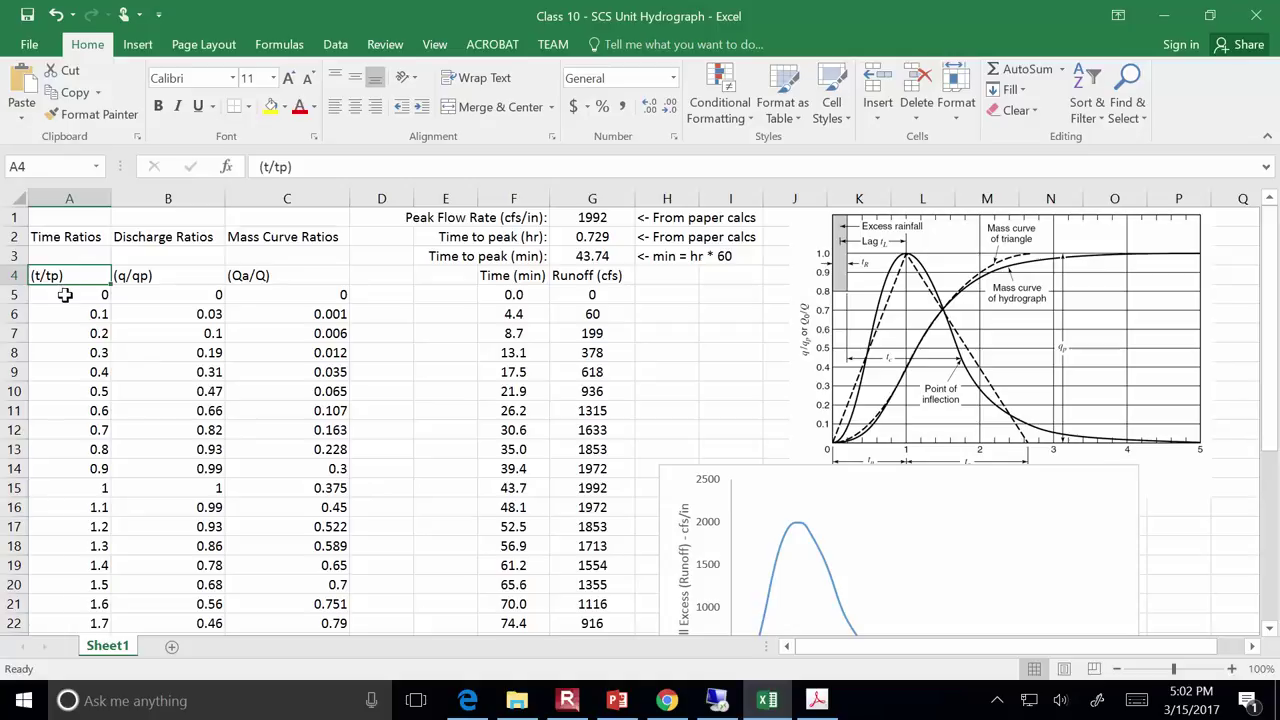
click(148, 275)
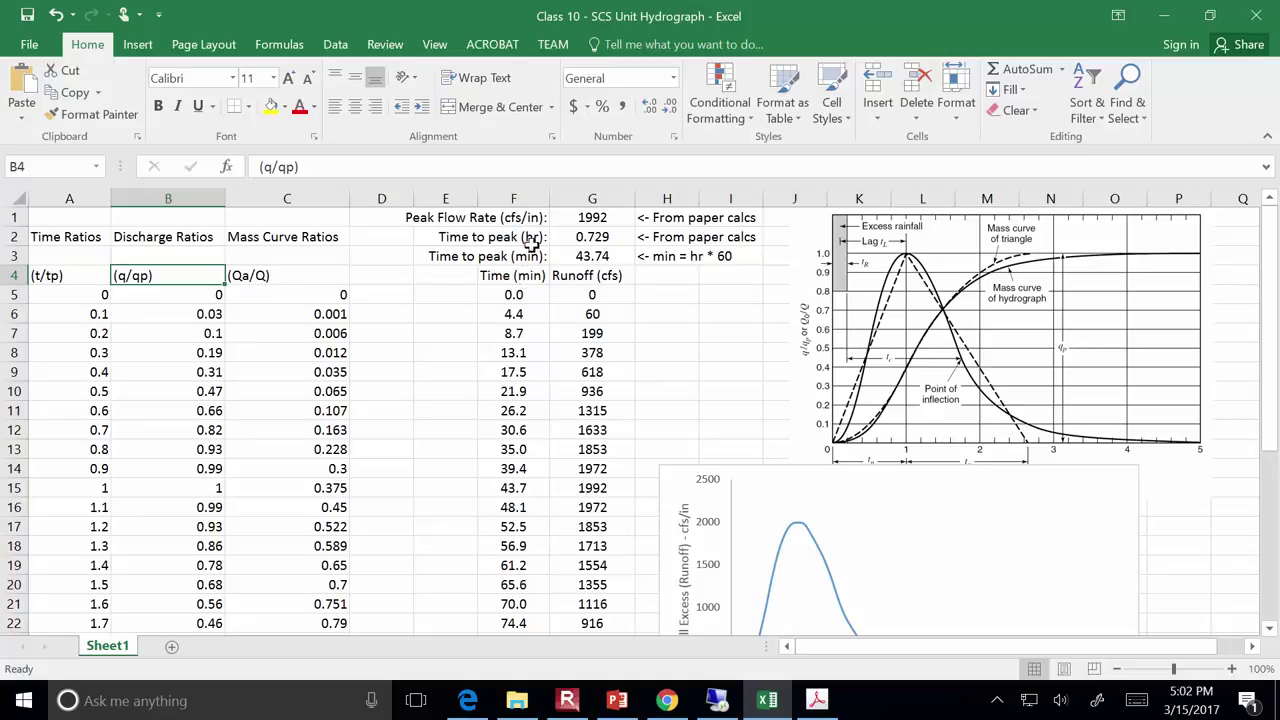
click(514, 283)
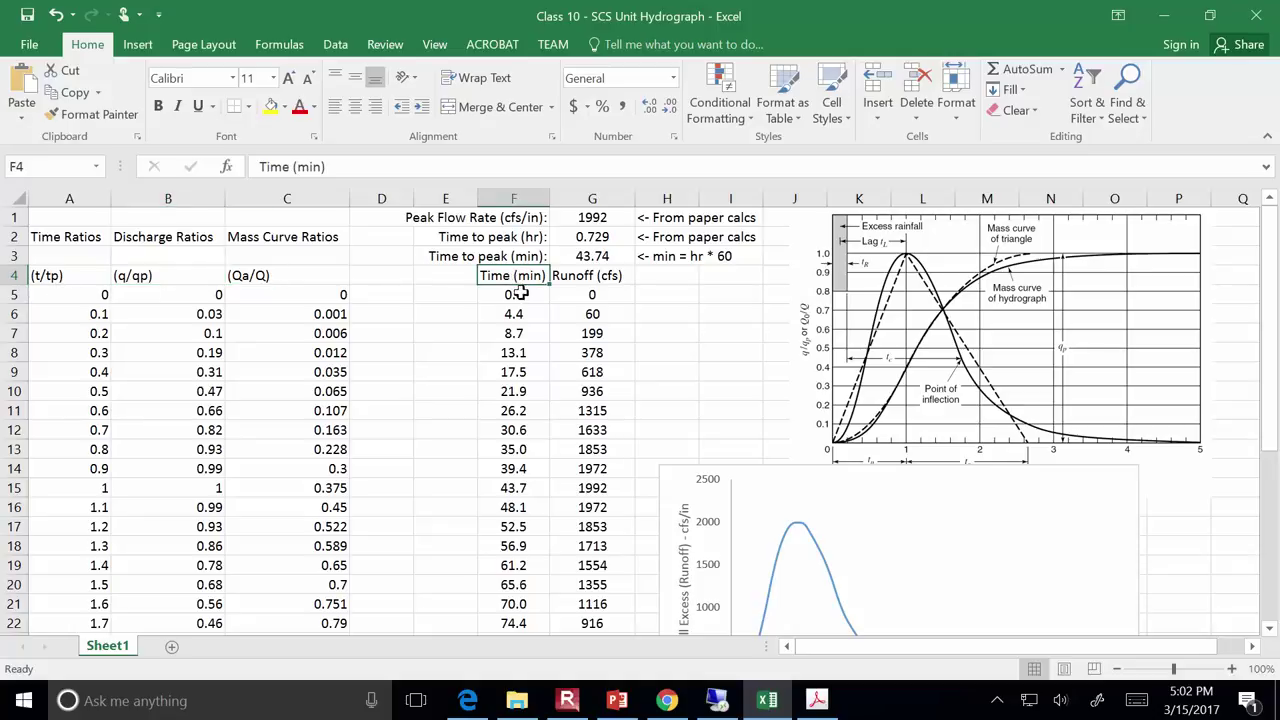
click(515, 291)
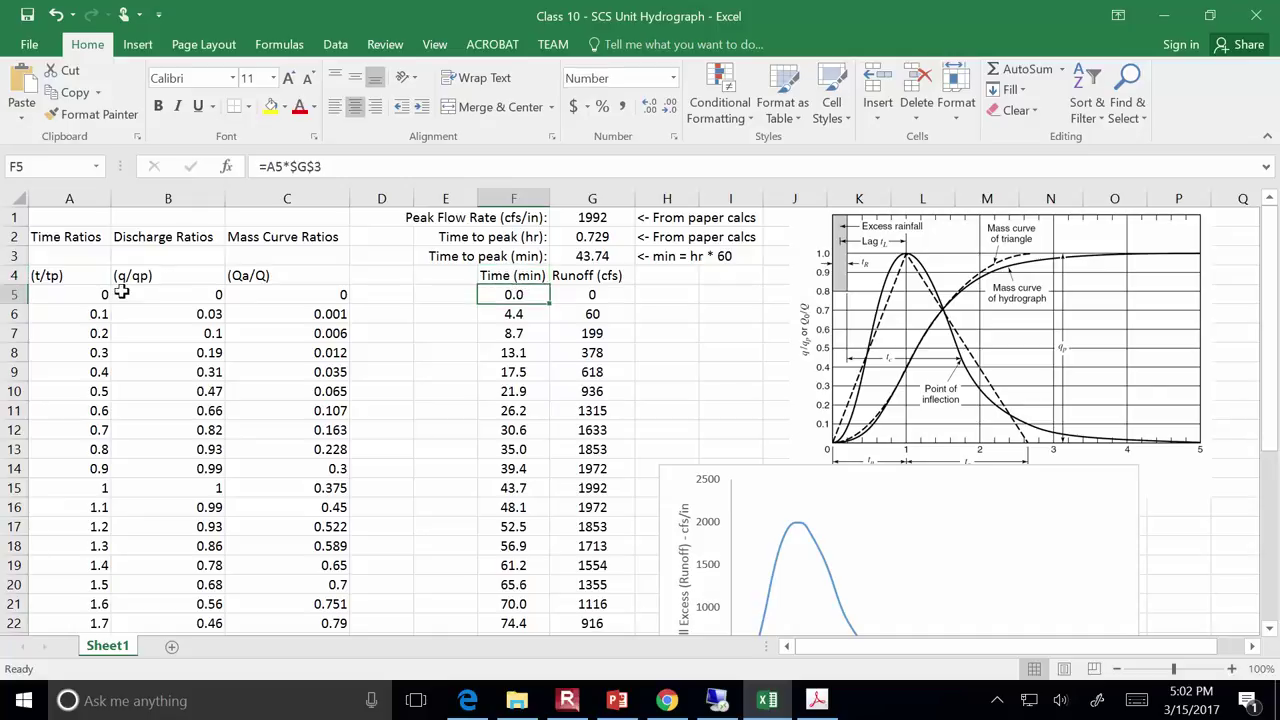
click(434, 172)
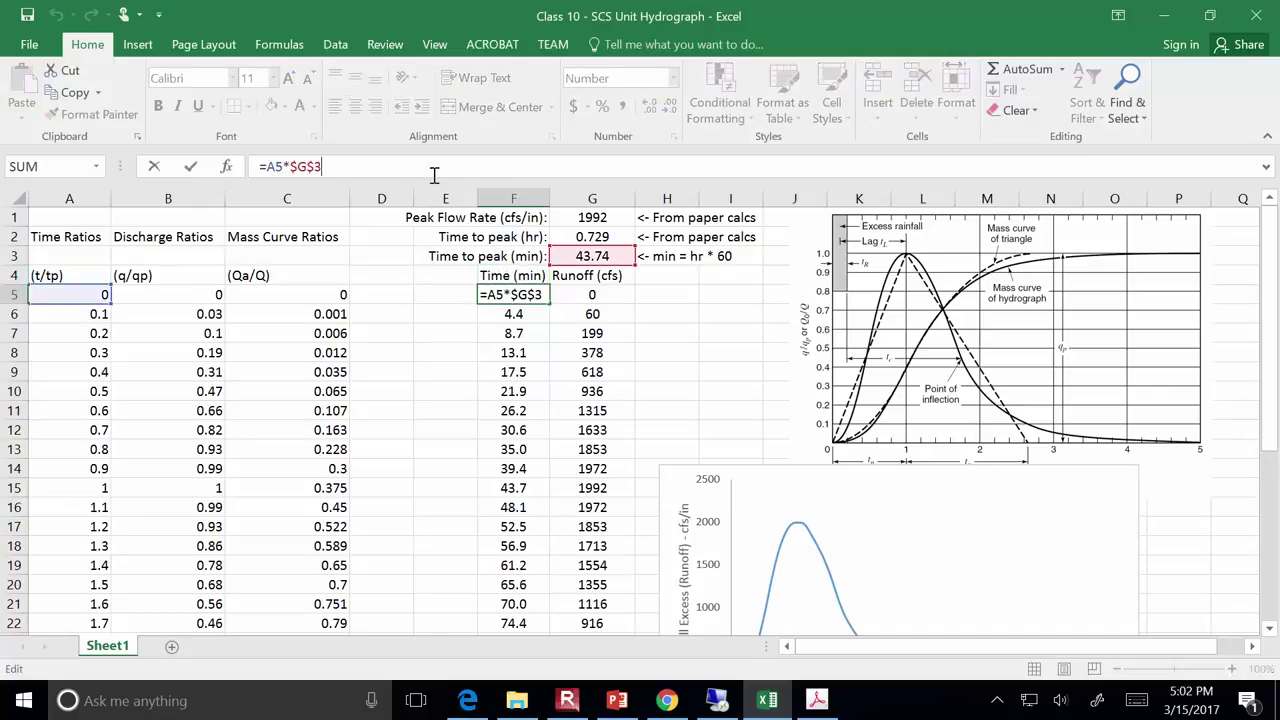
Examine the time to peak in hours in G2 and the formula converting it to minutes in G3
click(586, 237)
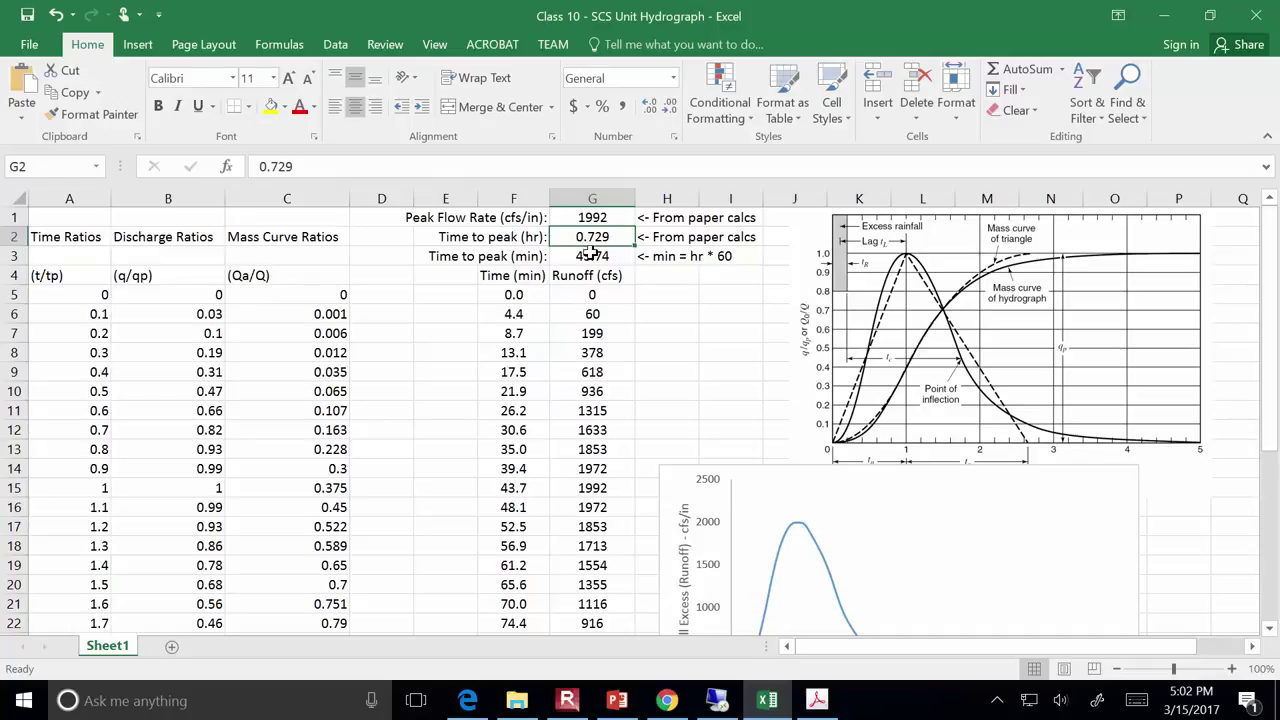
click(590, 255)
click(586, 170)
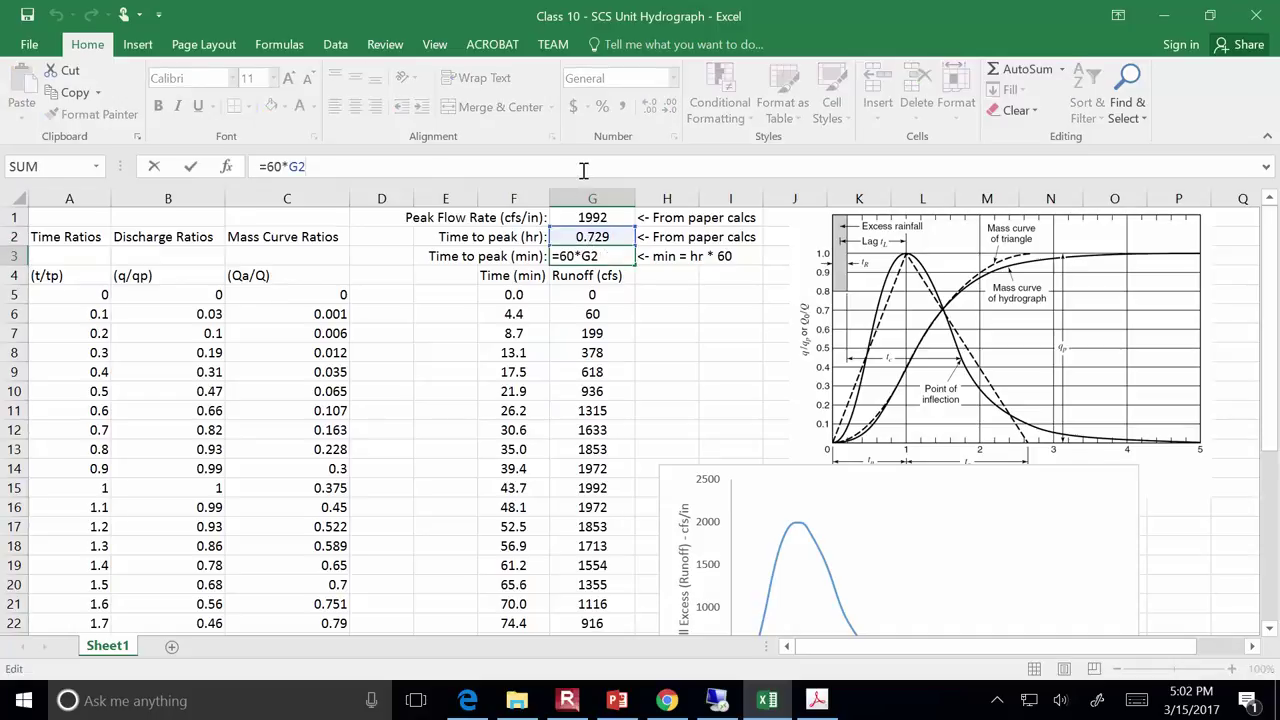
key(ctrl+Return)
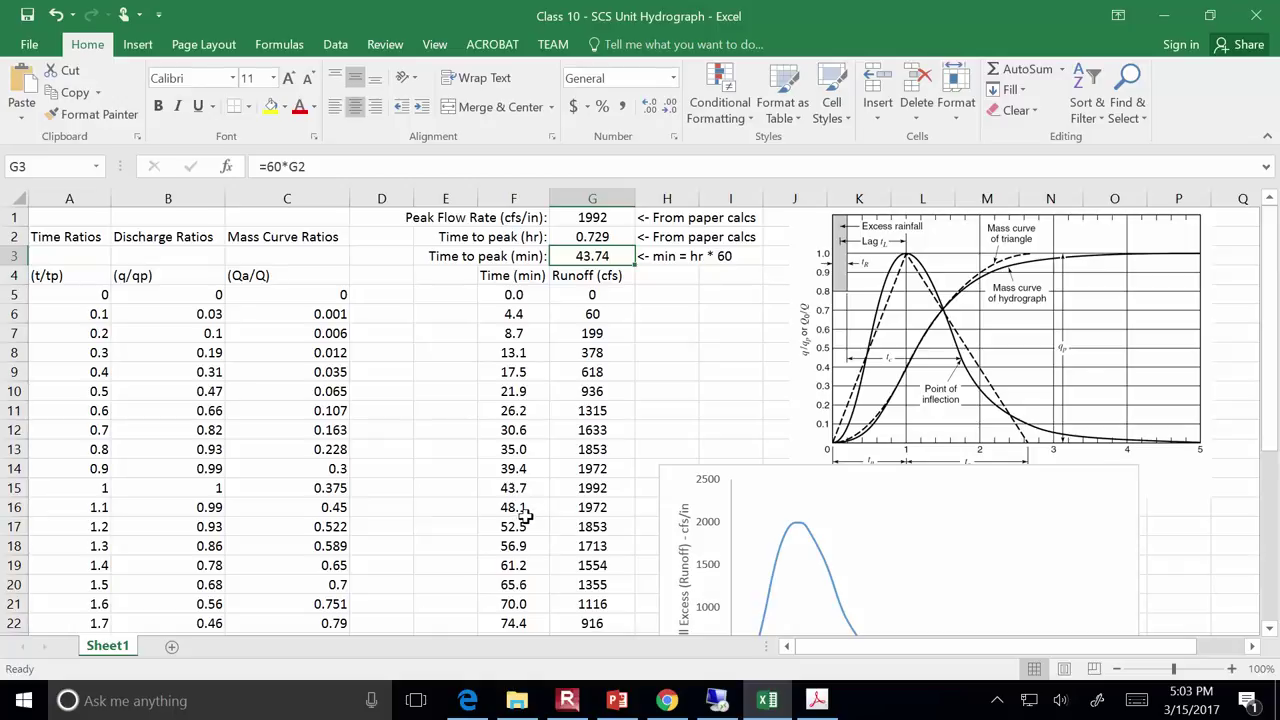
Examine which cells the first runoff formula in G5 refers to
click(590, 296)
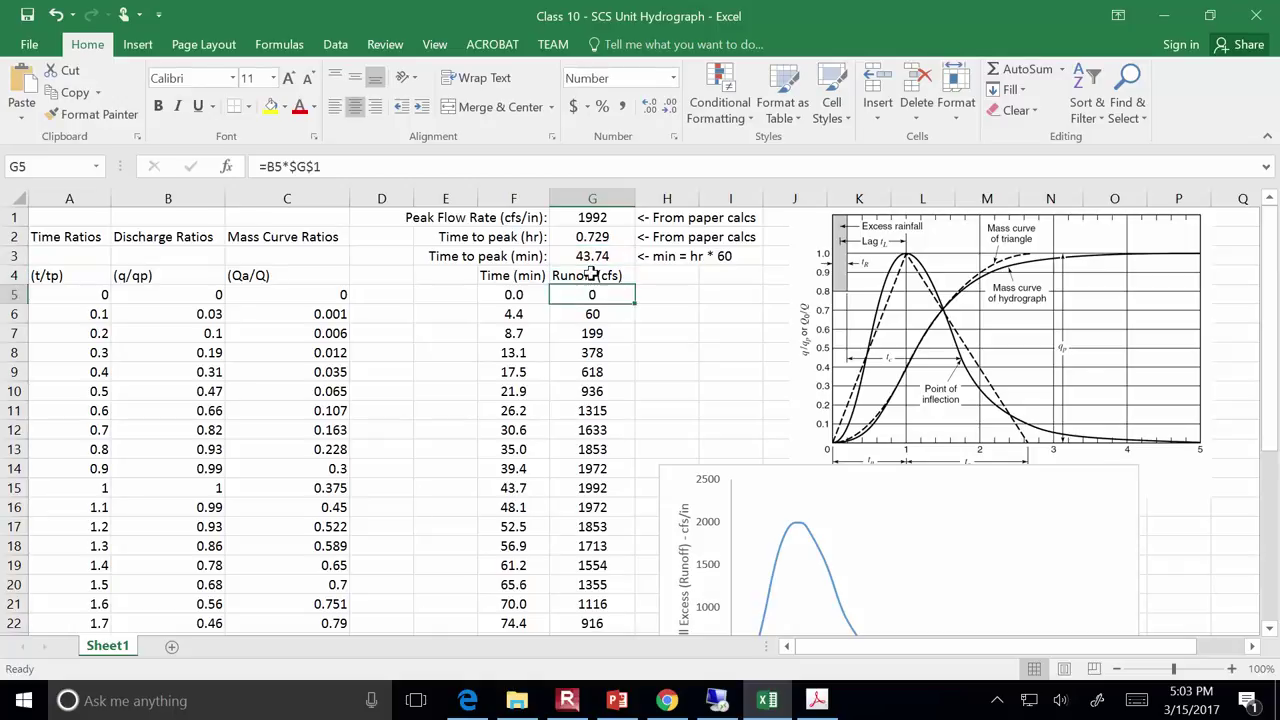
click(559, 168)
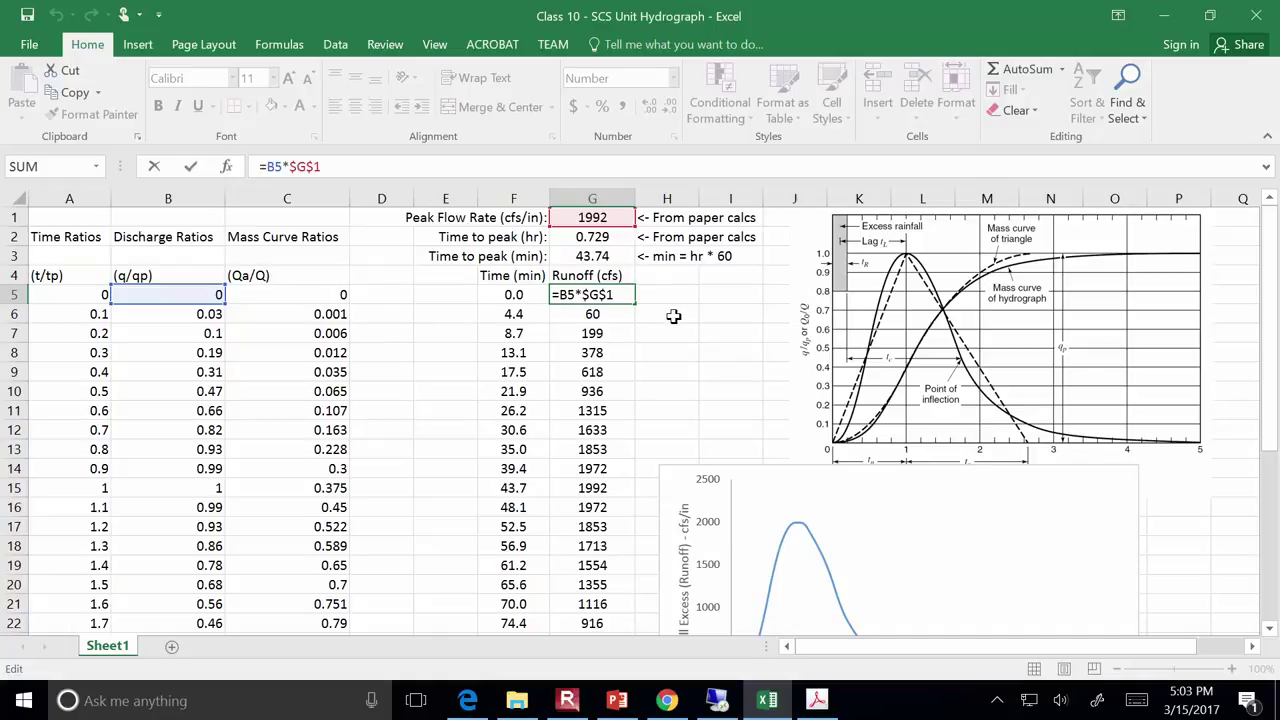
key(ctrl+Return)
Show the time in F15 with two decimal places and compare that row with the time to peak in G3
click(595, 237)
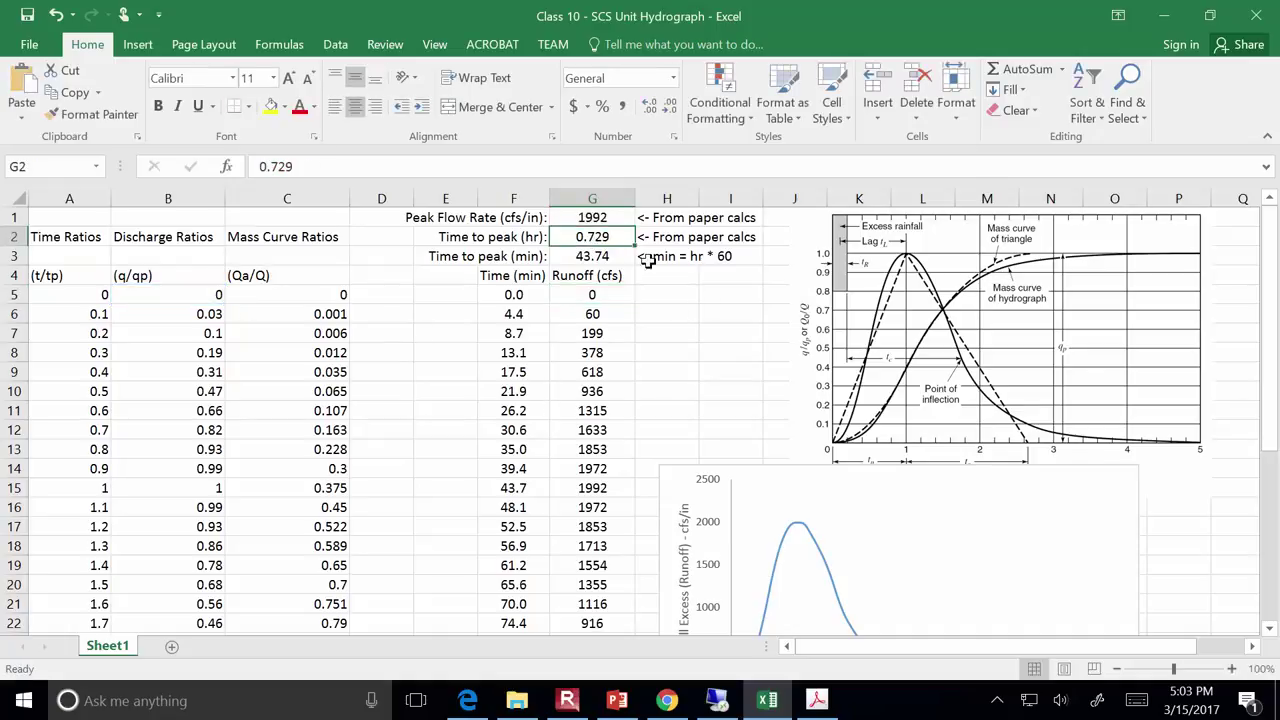
click(616, 257)
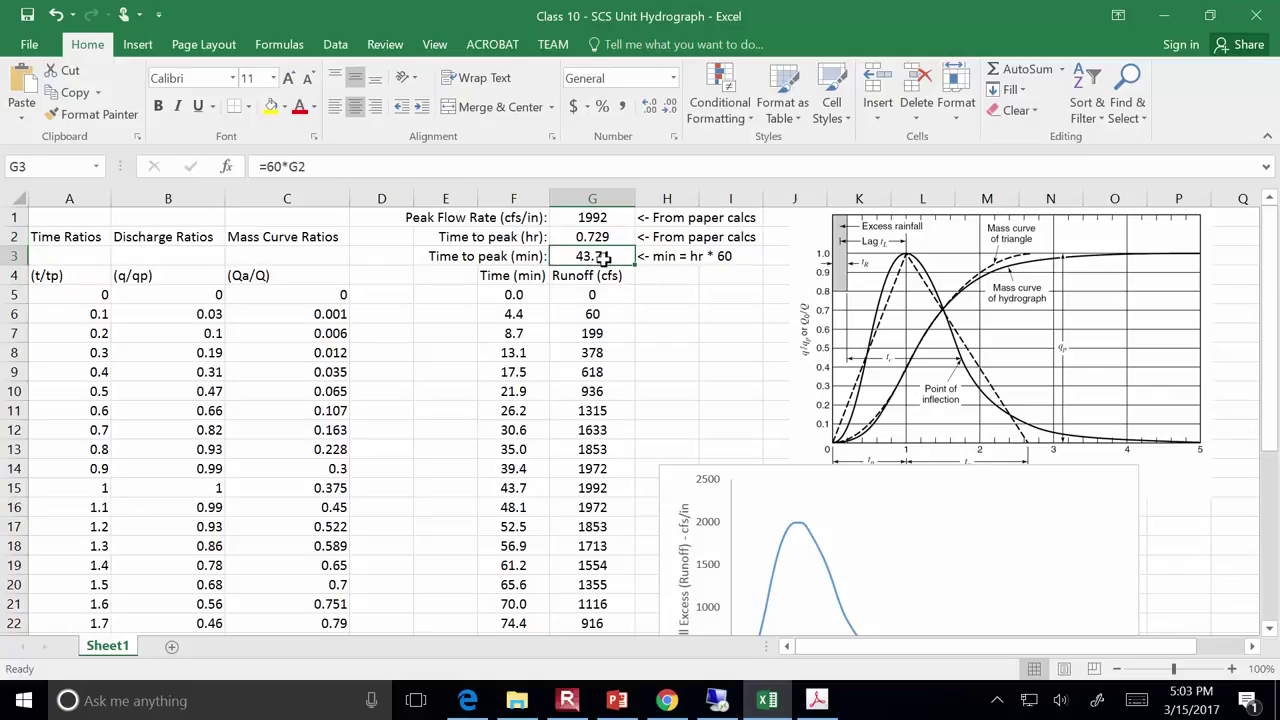
click(516, 489)
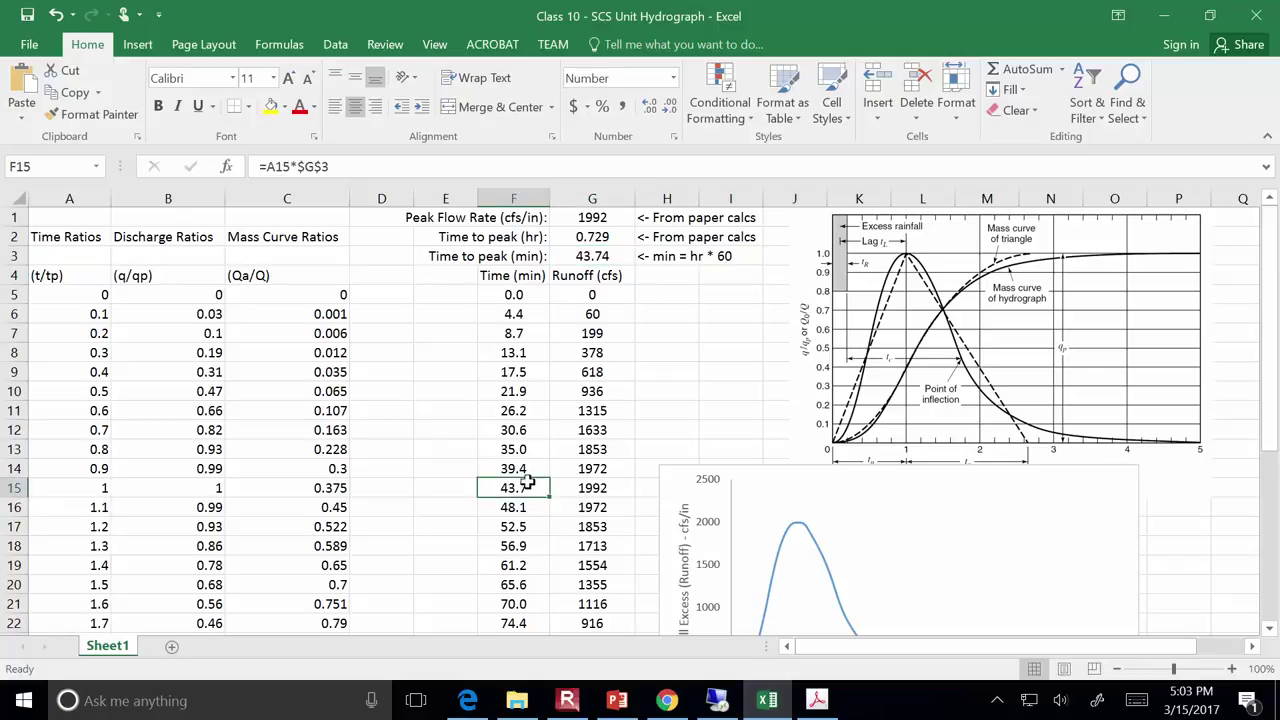
click(647, 107)
click(588, 489)
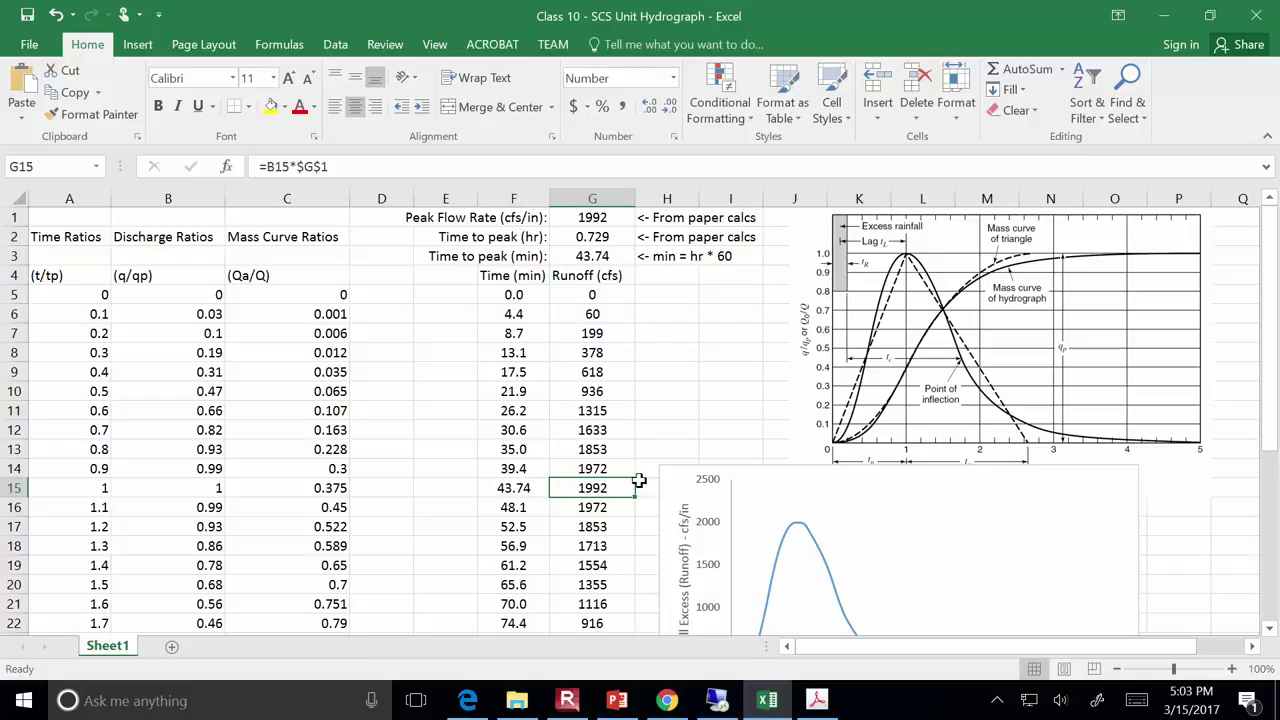
click(513, 490)
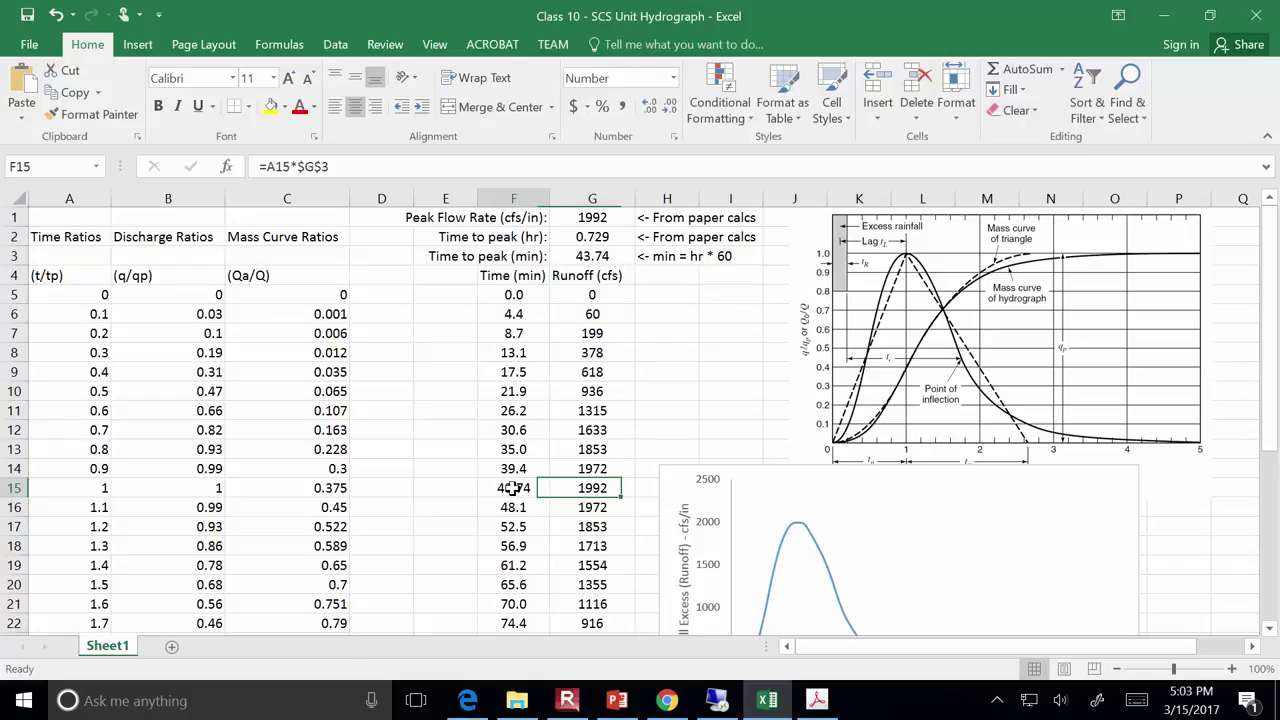
Examine the peak runoff formula in G15 and compare the plotted runoff chart with the reference hydrograph figure
click(588, 484)
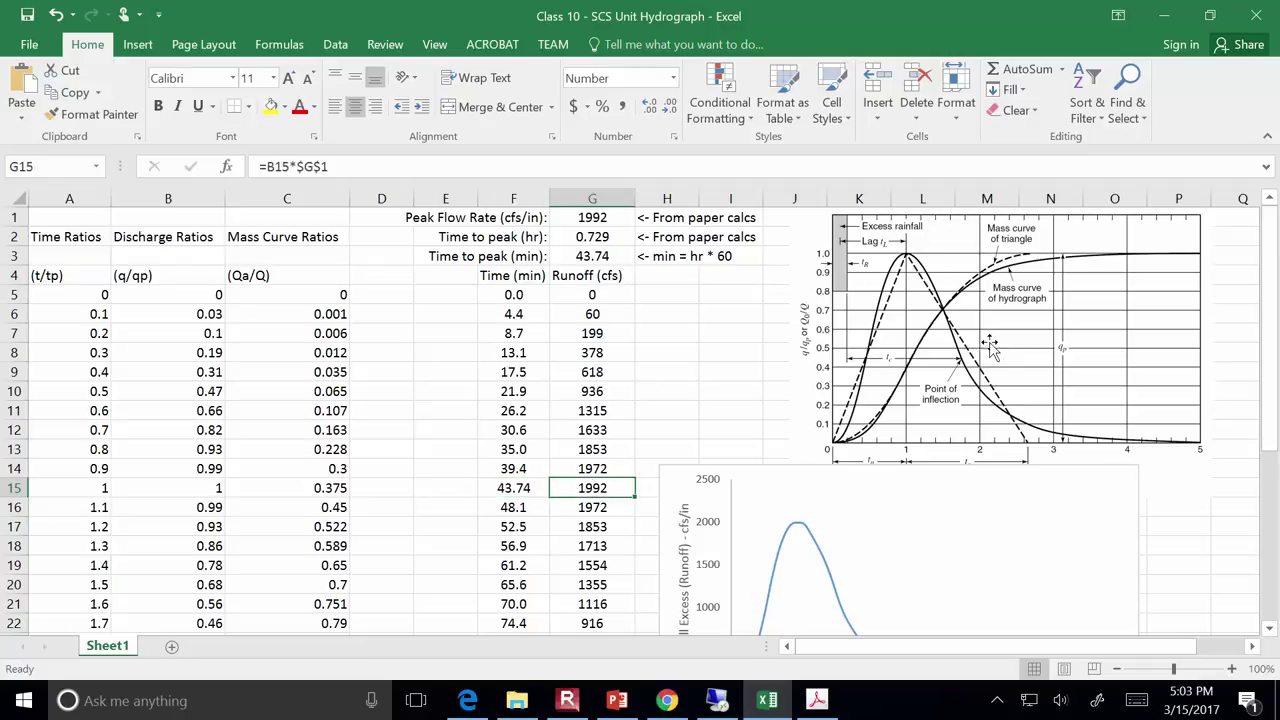
scroll(1047, 410, down, 2)
scroll(1047, 410, down, 2)
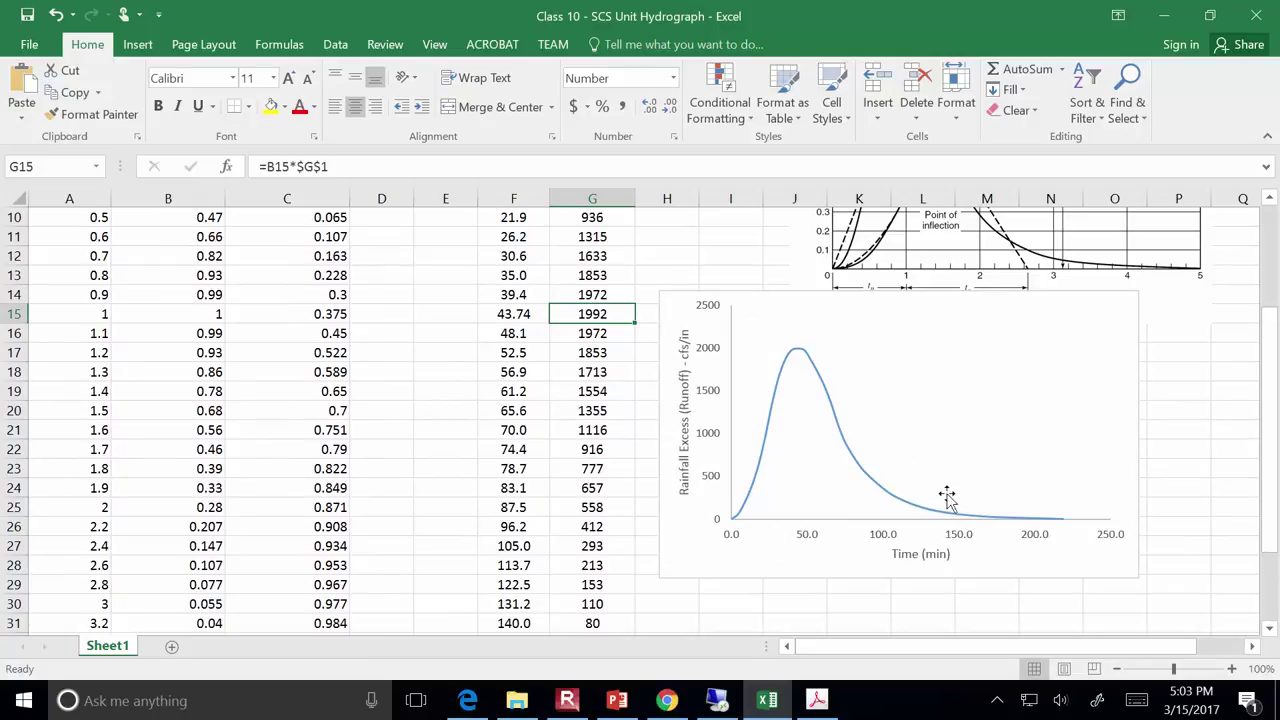
drag(1270, 520, 1270, 458)
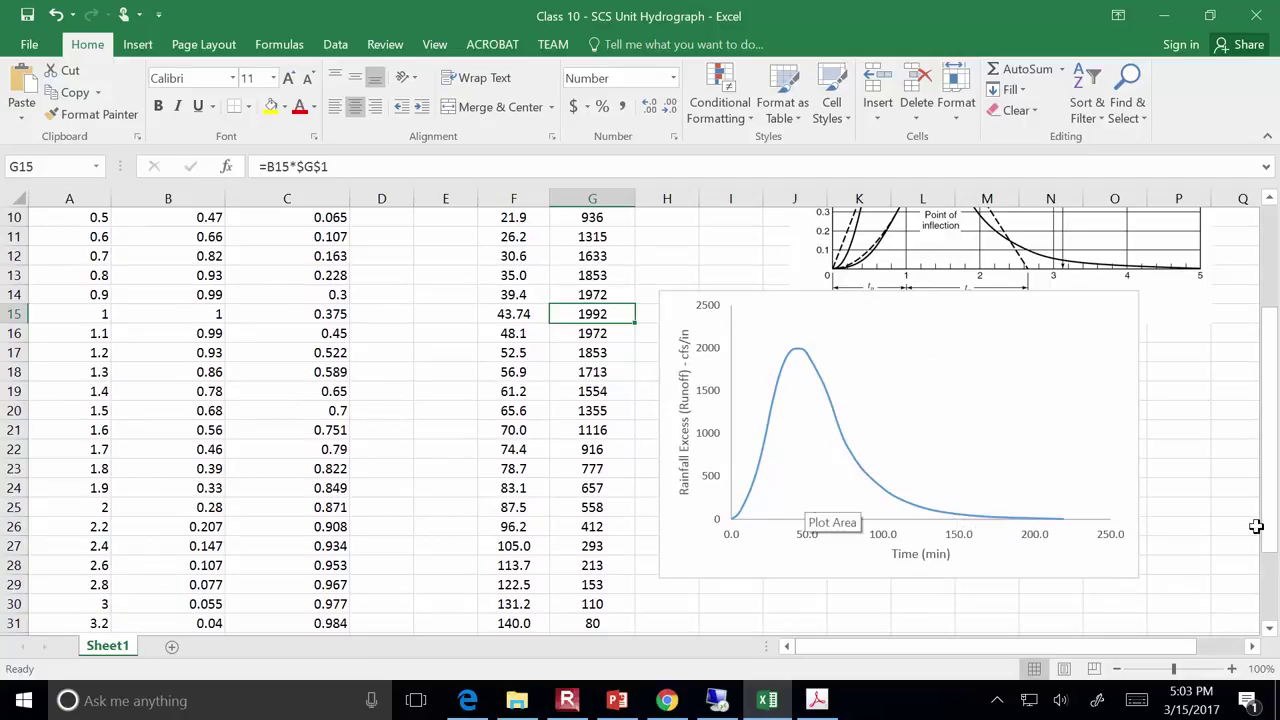
scroll(1256, 526, up, 3)
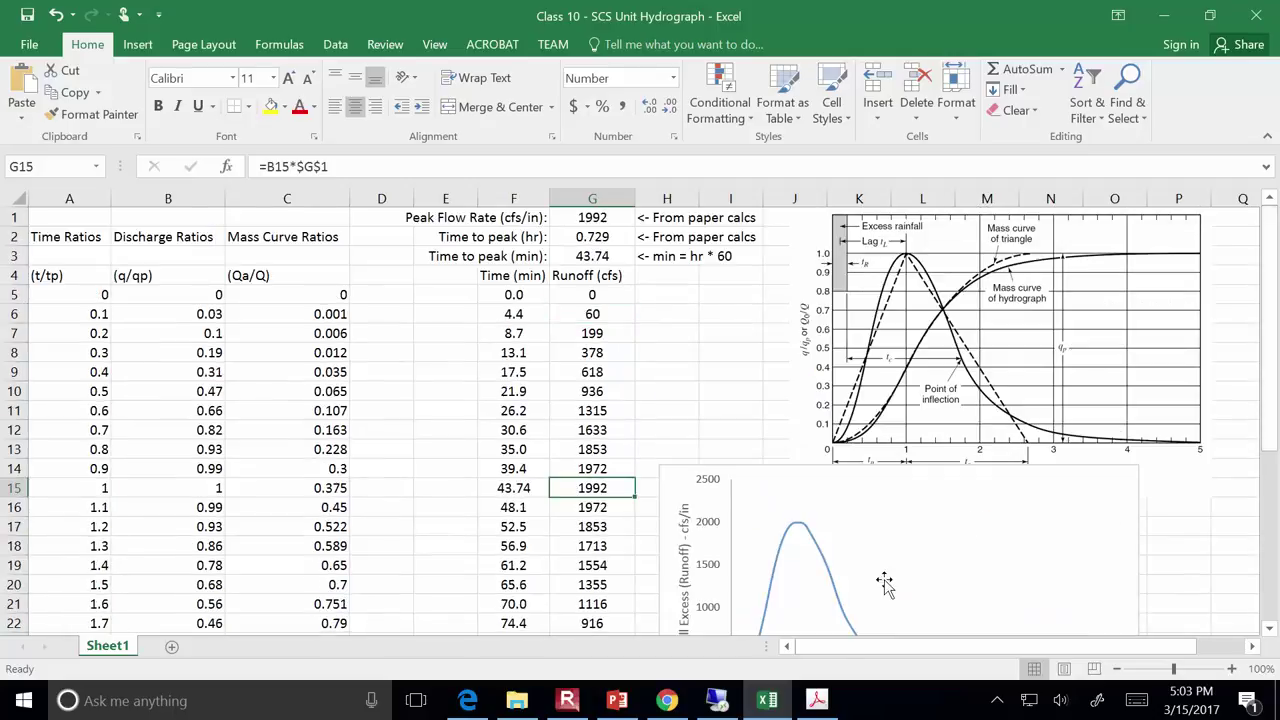
Switch to the examples PDF in Acrobat, review the lag time, time to peak and peak discharge calculations, and return to the Excel workbook
click(818, 700)
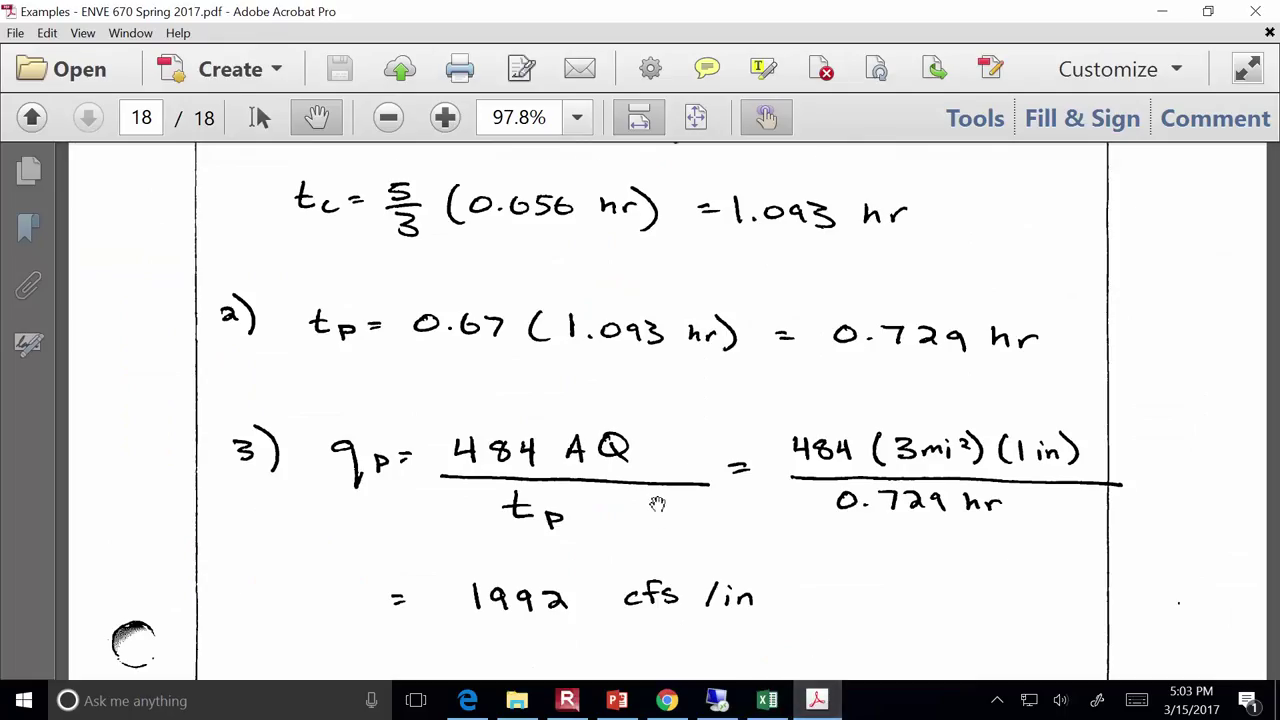
scroll(657, 504, up, 4)
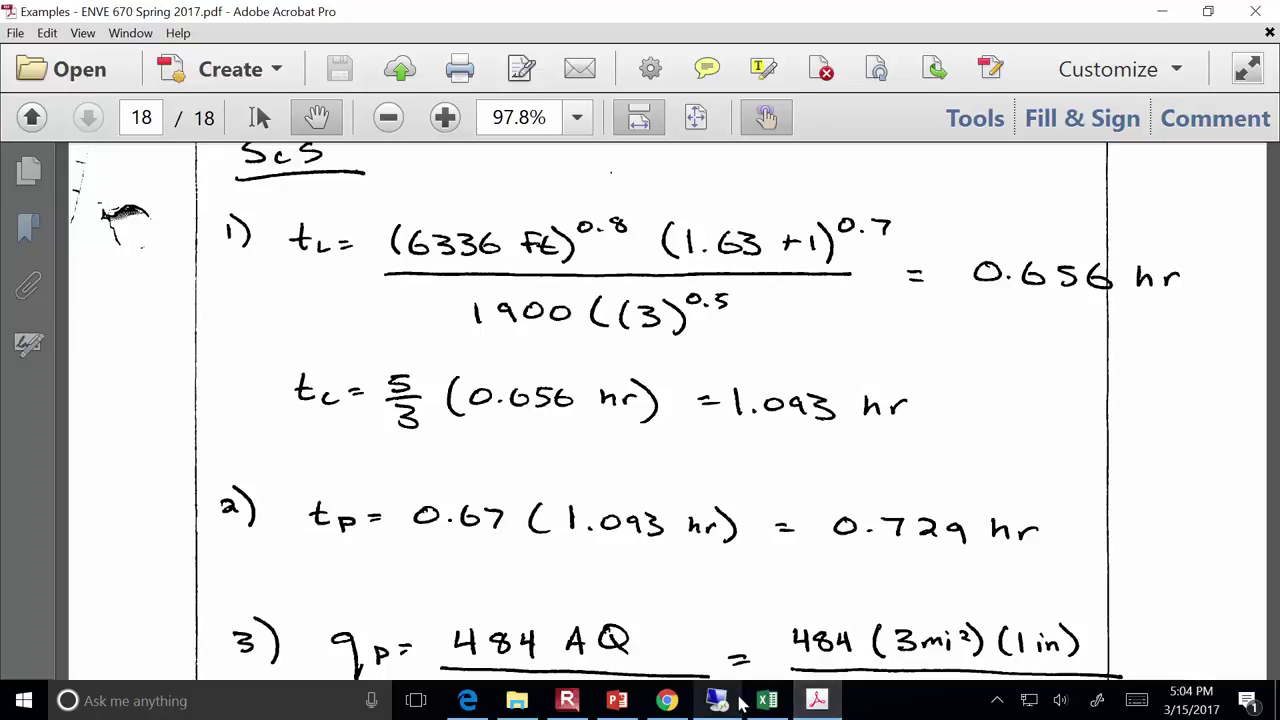
mouse_move(738, 702)
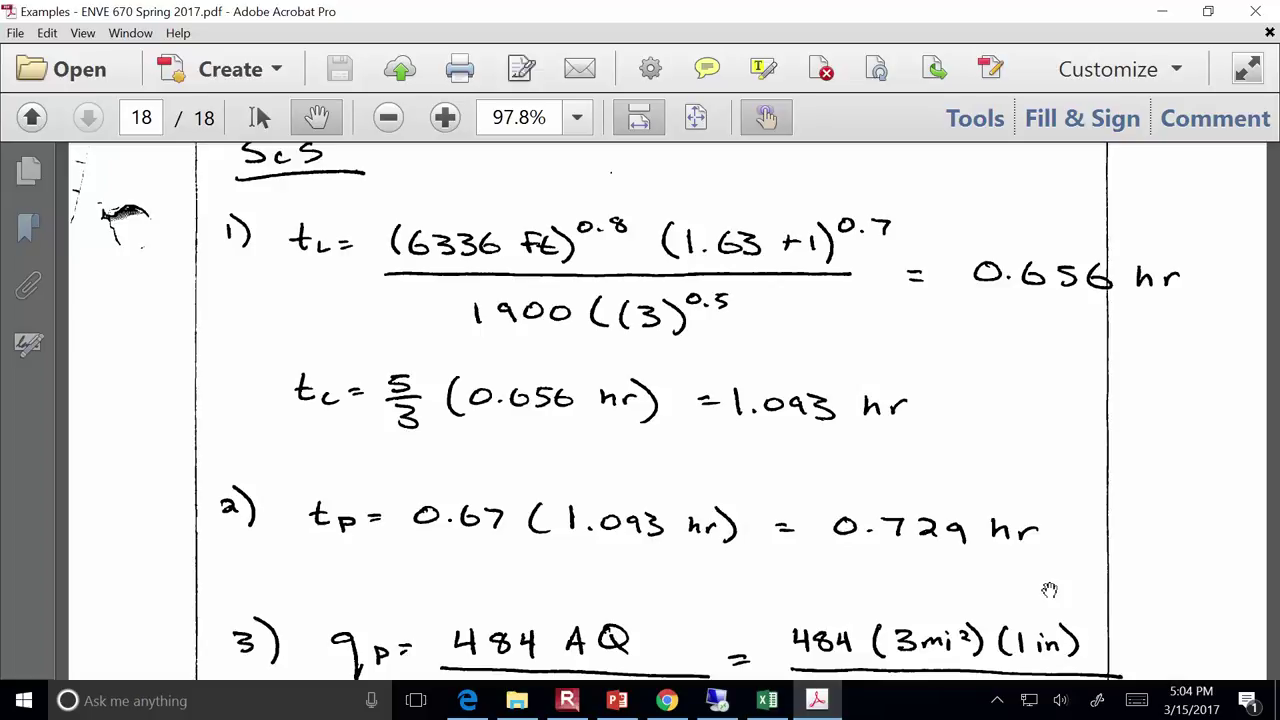
click(767, 702)
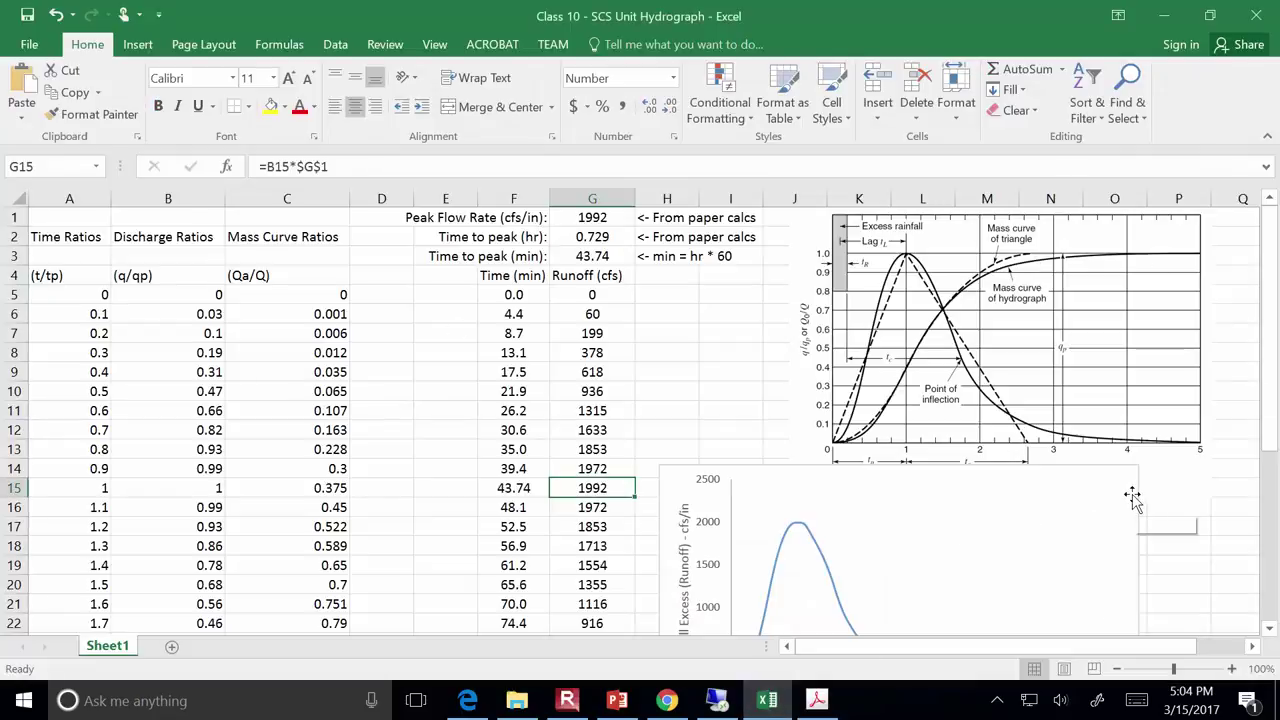
click(567, 702)
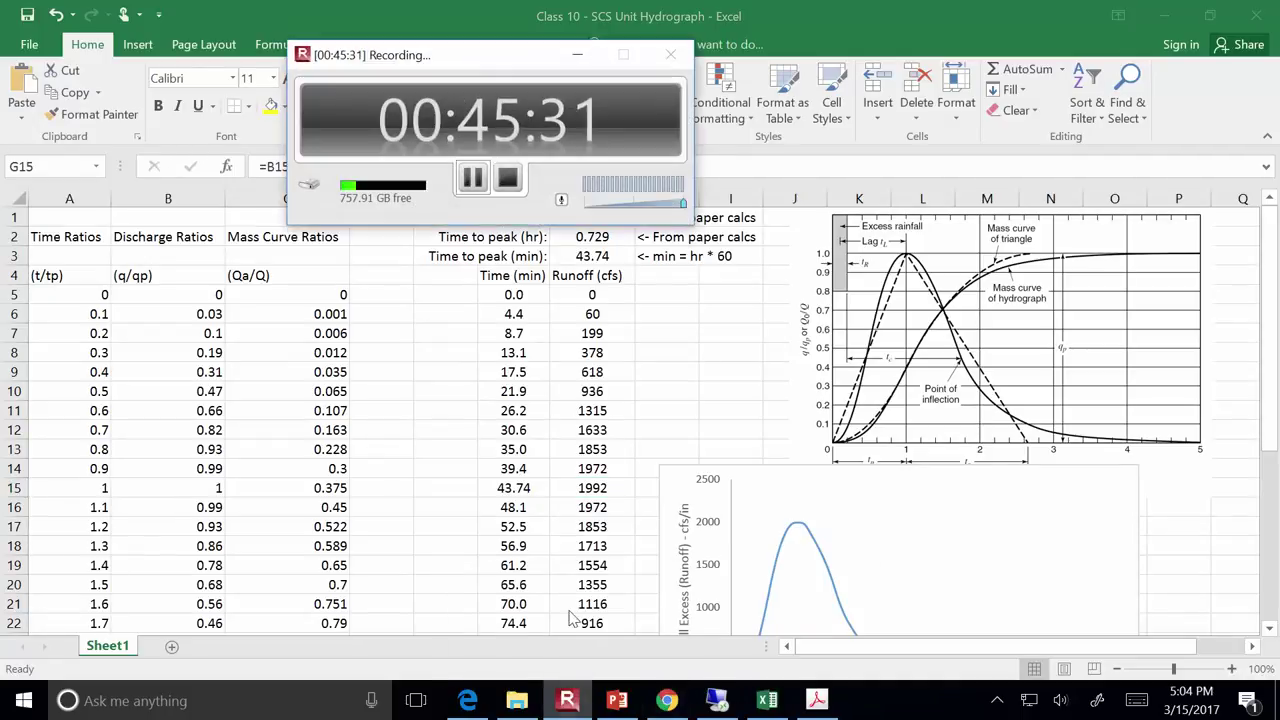
click(473, 178)
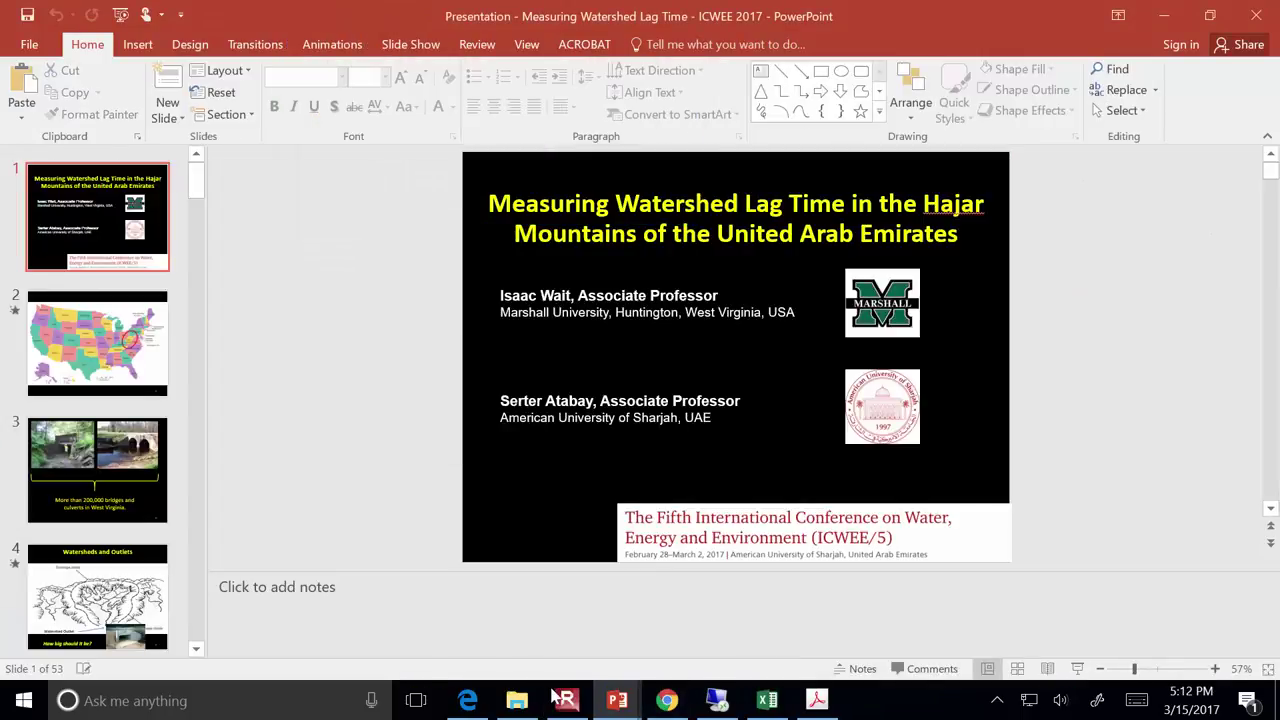
click(567, 702)
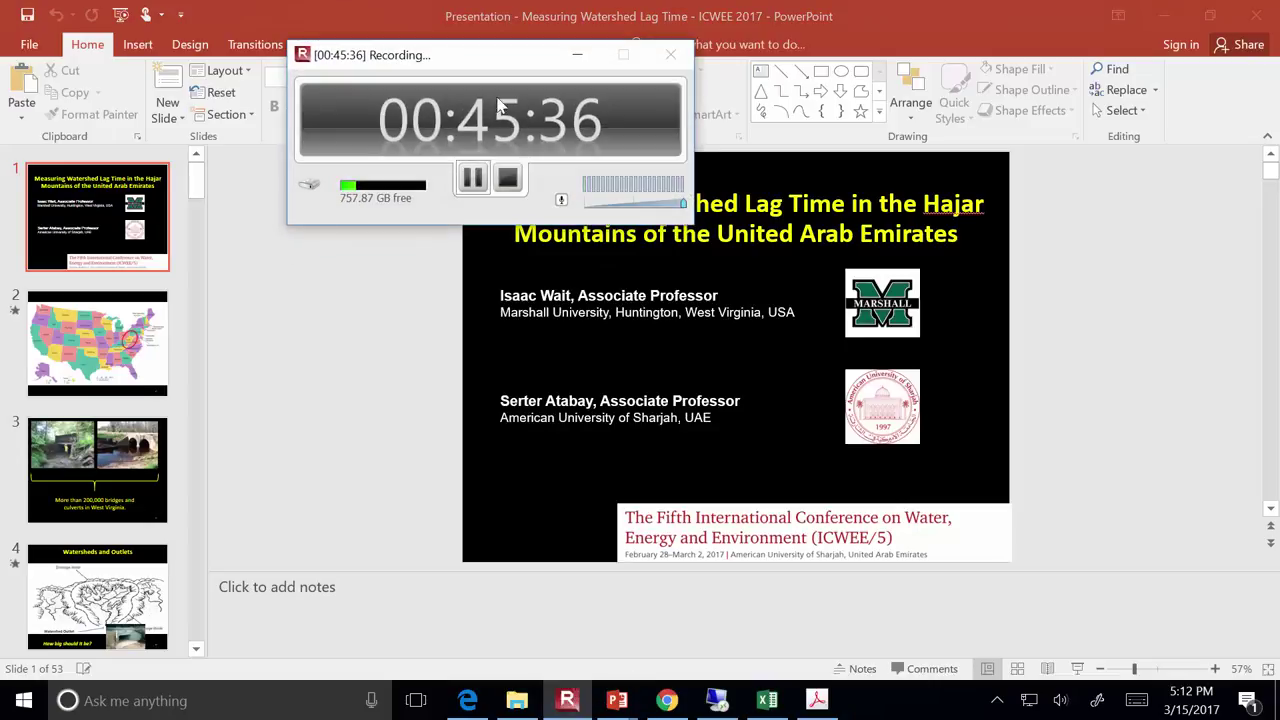
Switch to the ENVE 670 presentation in PowerPoint and show slide 387 with the time, discharge and mass curve ratios
click(617, 700)
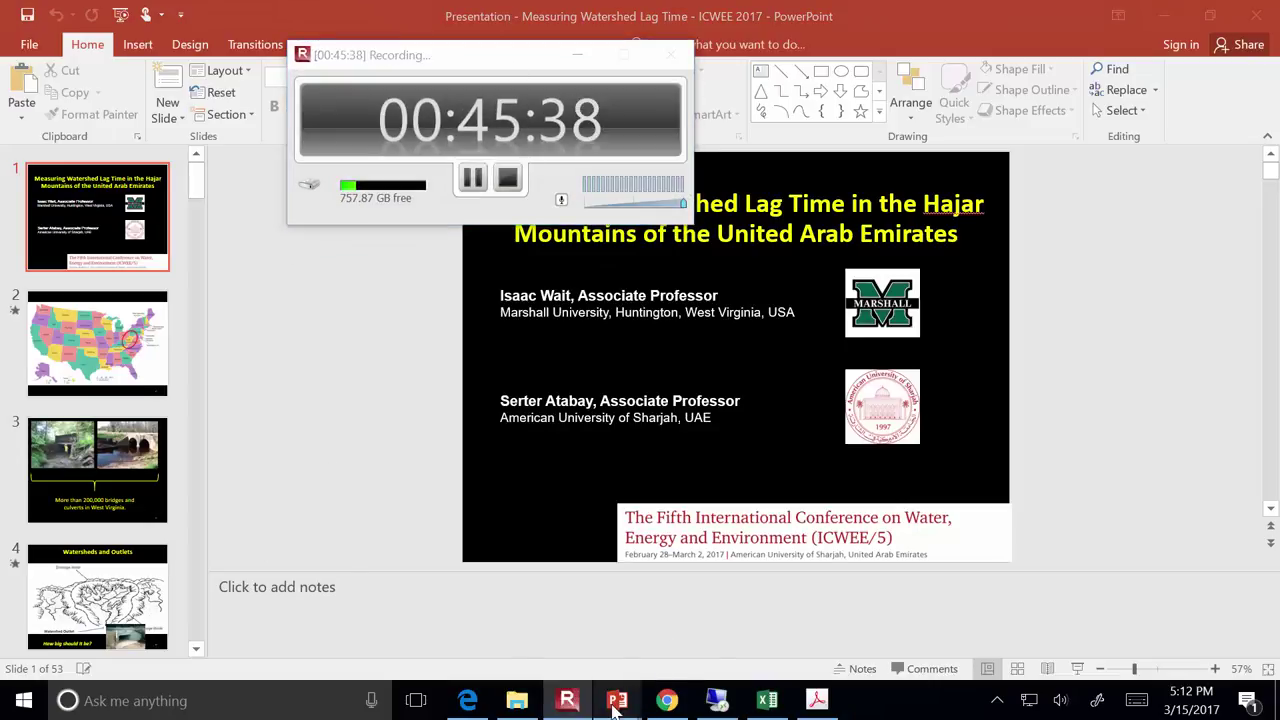
click(558, 636)
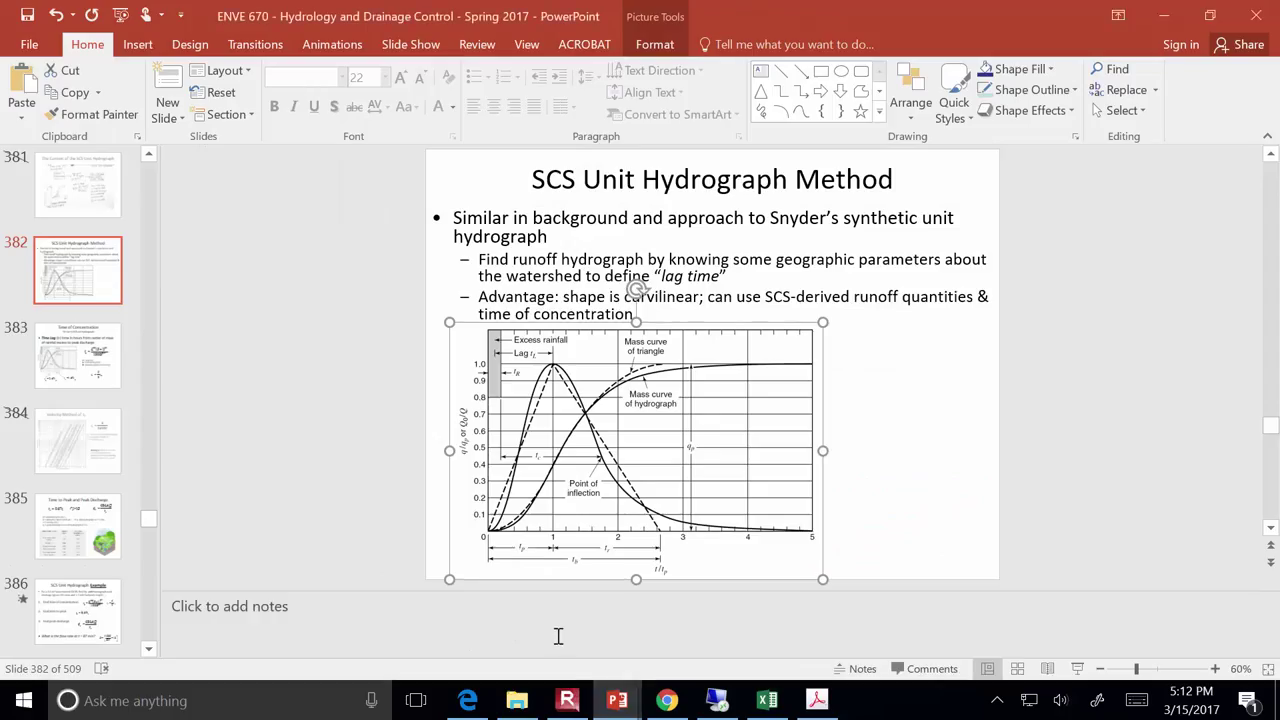
scroll(85, 535, down, 3)
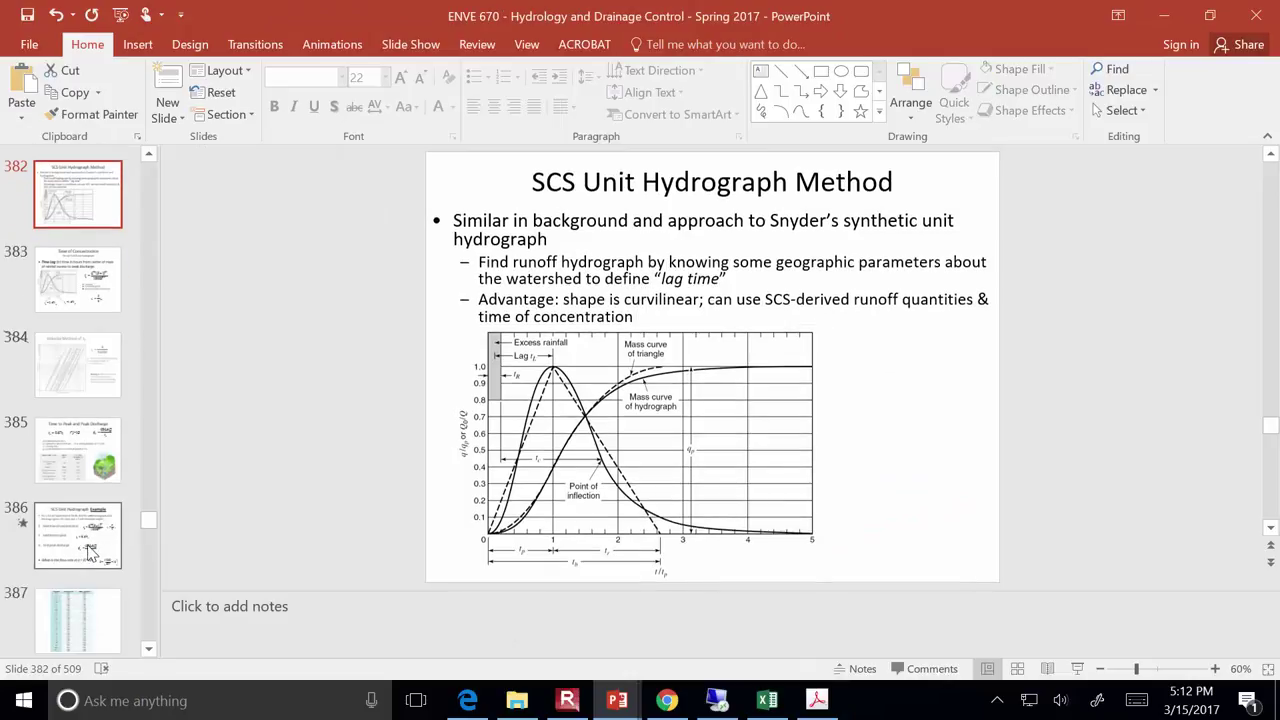
click(98, 508)
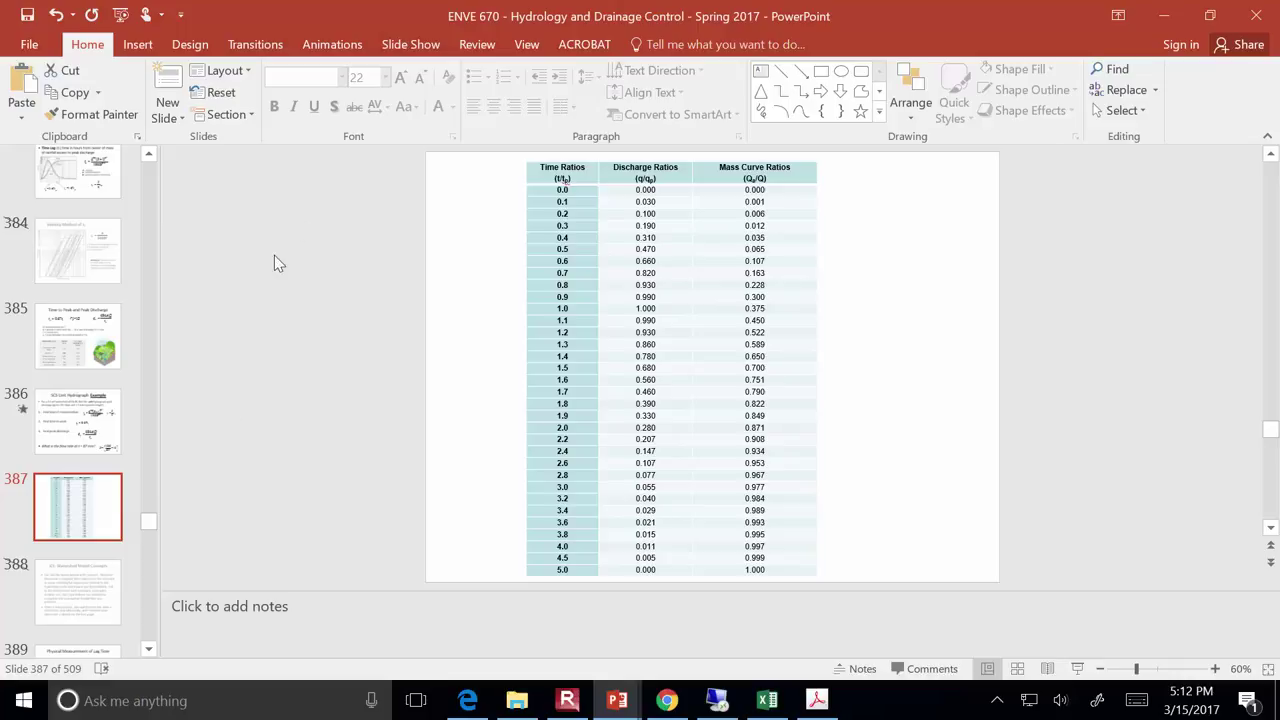
Go back to slide 366, Example: NRCS Method, to review the rainfall excess and retention equations
scroll(146, 253, up, 10)
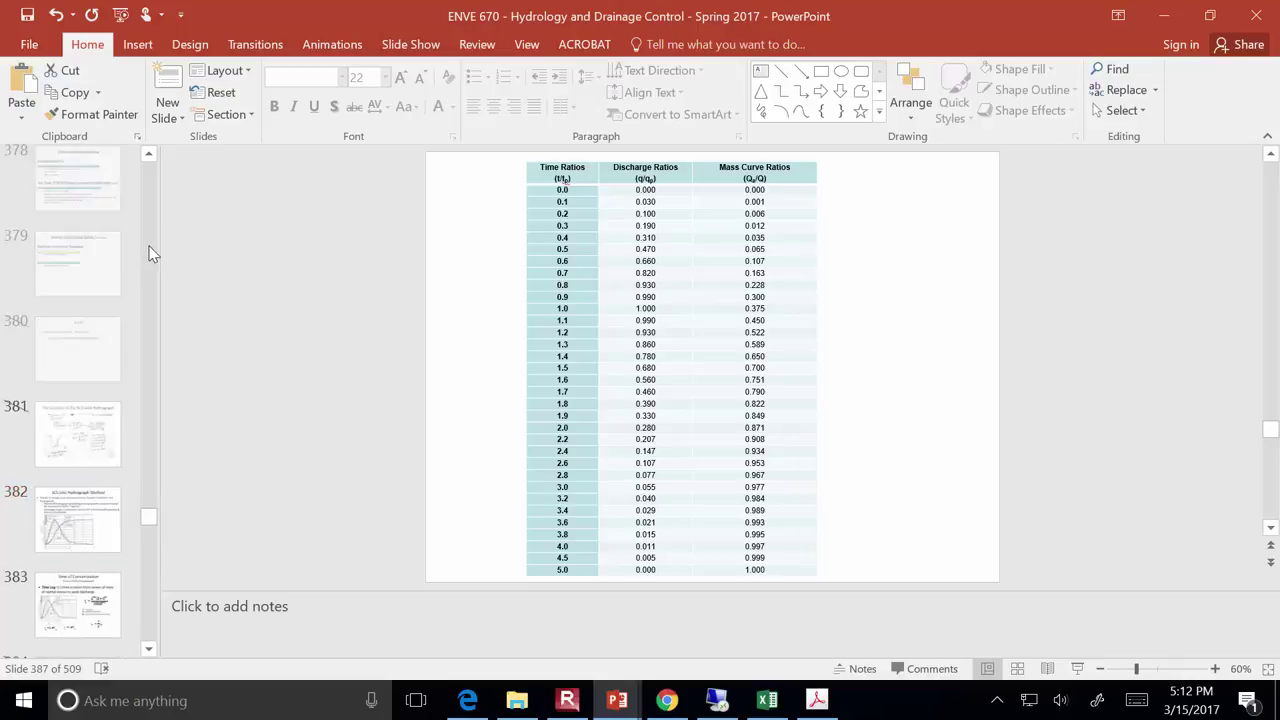
scroll(148, 253, up, 5)
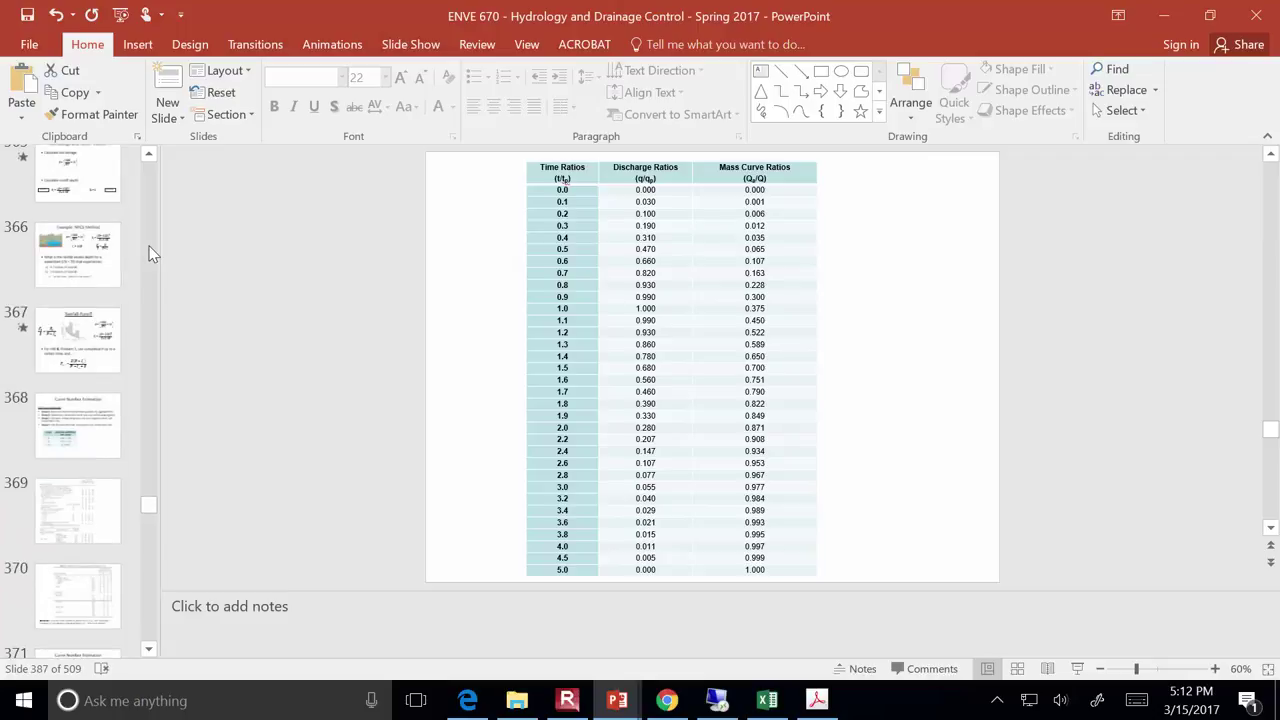
click(88, 255)
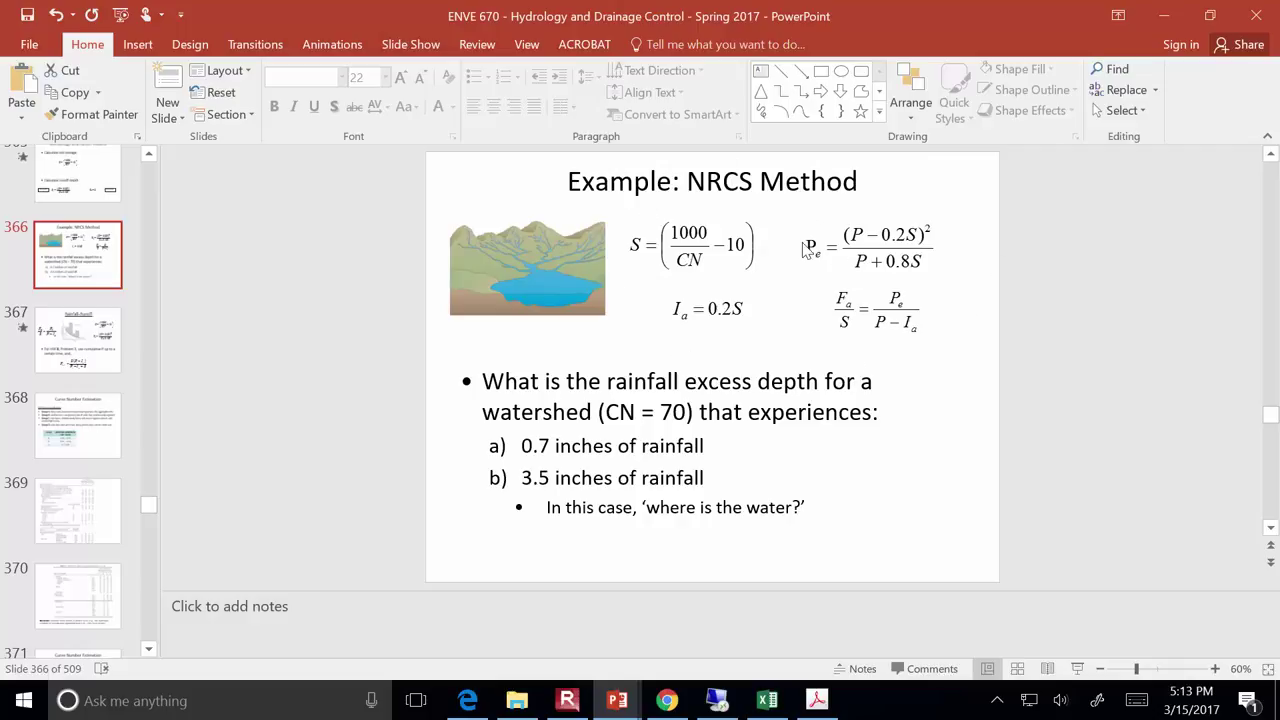
Show slide 383, Time of Concentration, to review the time lag equation for the SCS unit hydrograph
scroll(112, 312, down, 9)
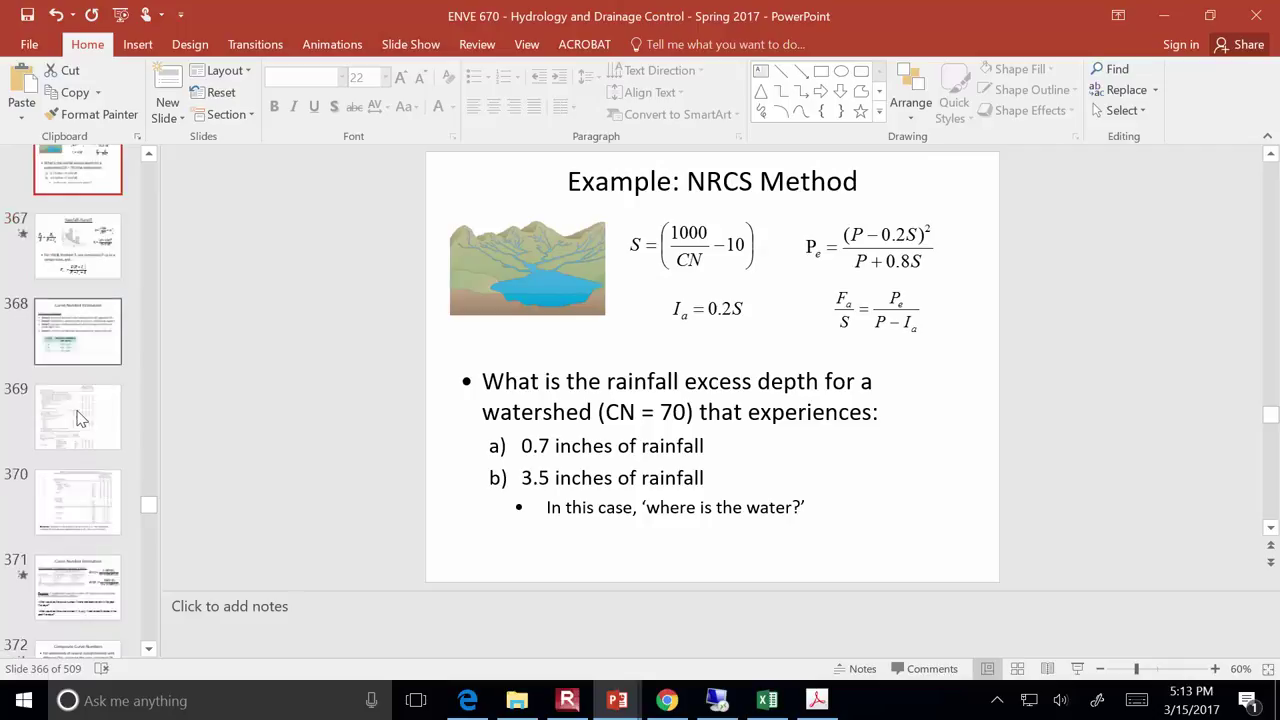
scroll(80, 418, down, 6)
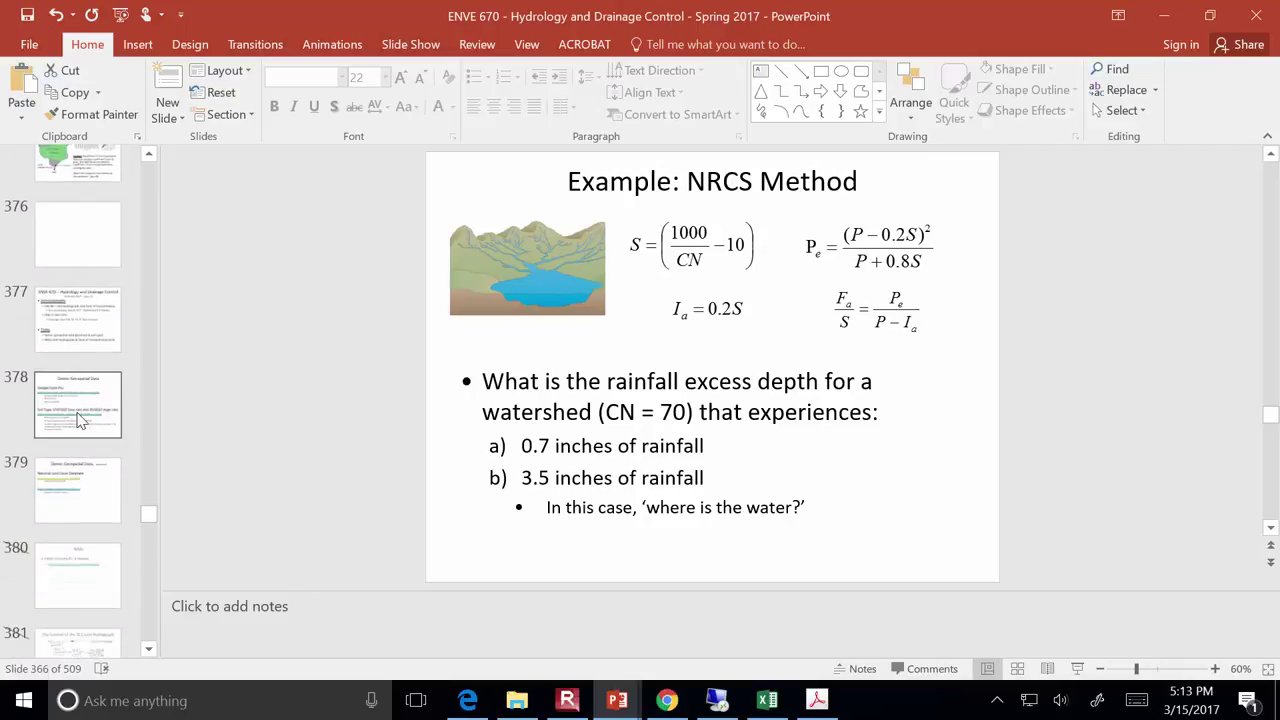
scroll(82, 420, down, 1)
click(85, 415)
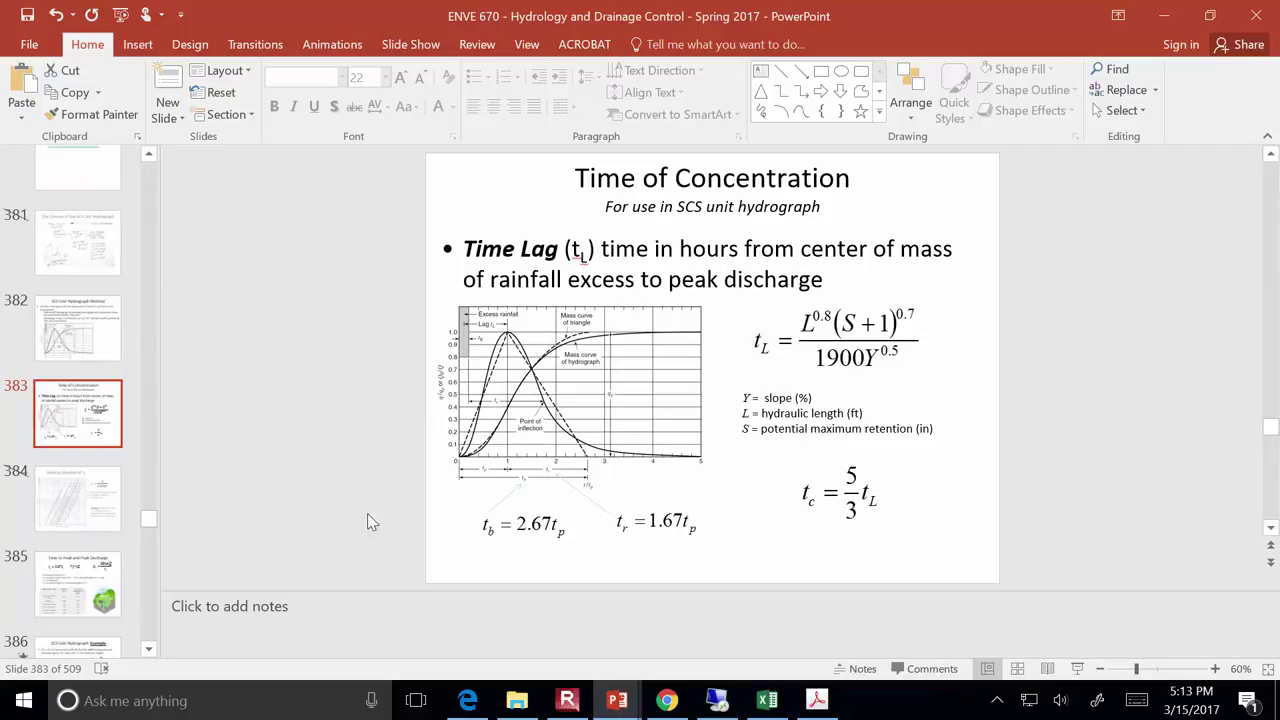
Review the Velocity Method chart on slide 384 and return to the ratio table on slide 387
scroll(367, 515, down, 1)
scroll(82, 543, down, 1)
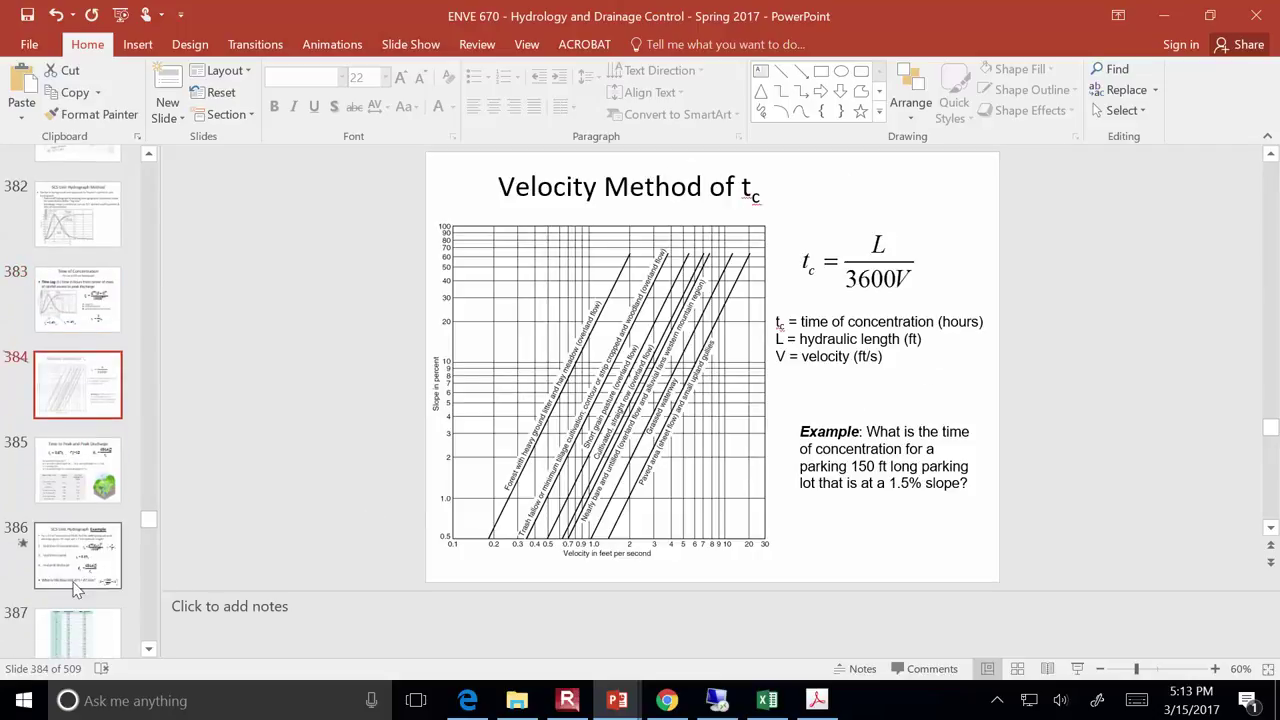
click(80, 622)
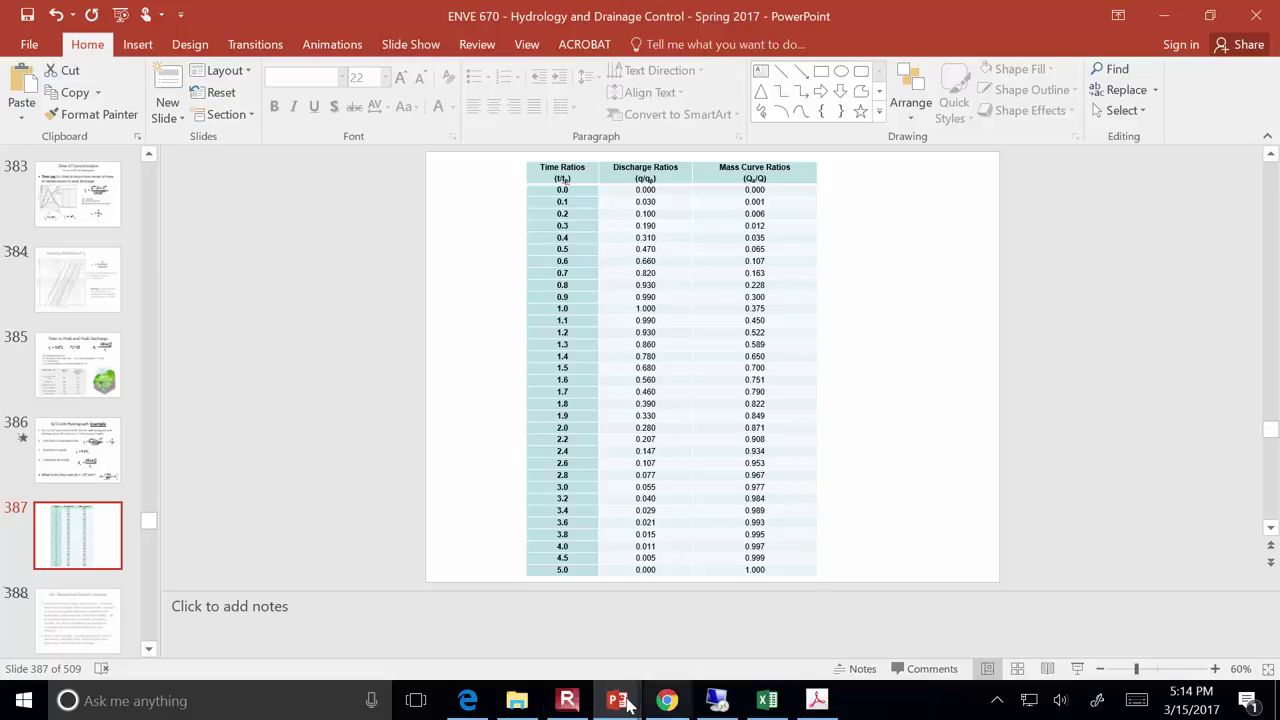
Switch to the Measuring Watershed Lag Time presentation and start its slide show
mouse_move(608, 703)
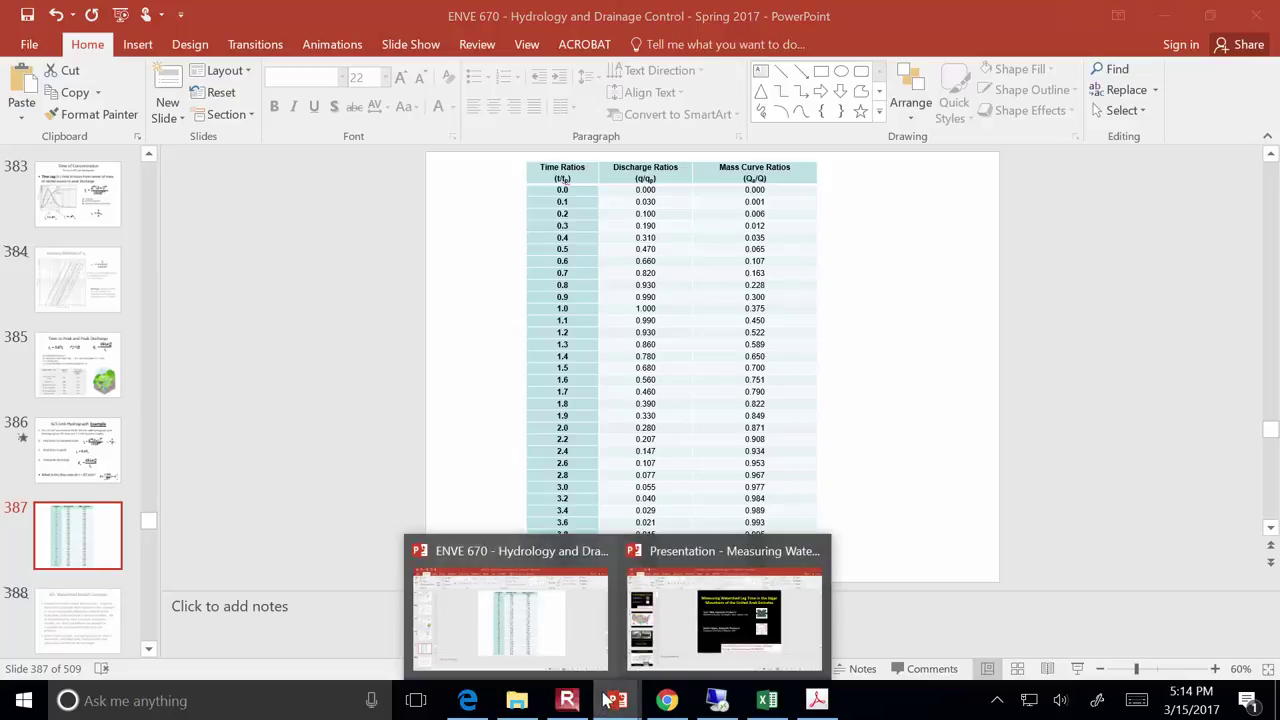
click(708, 612)
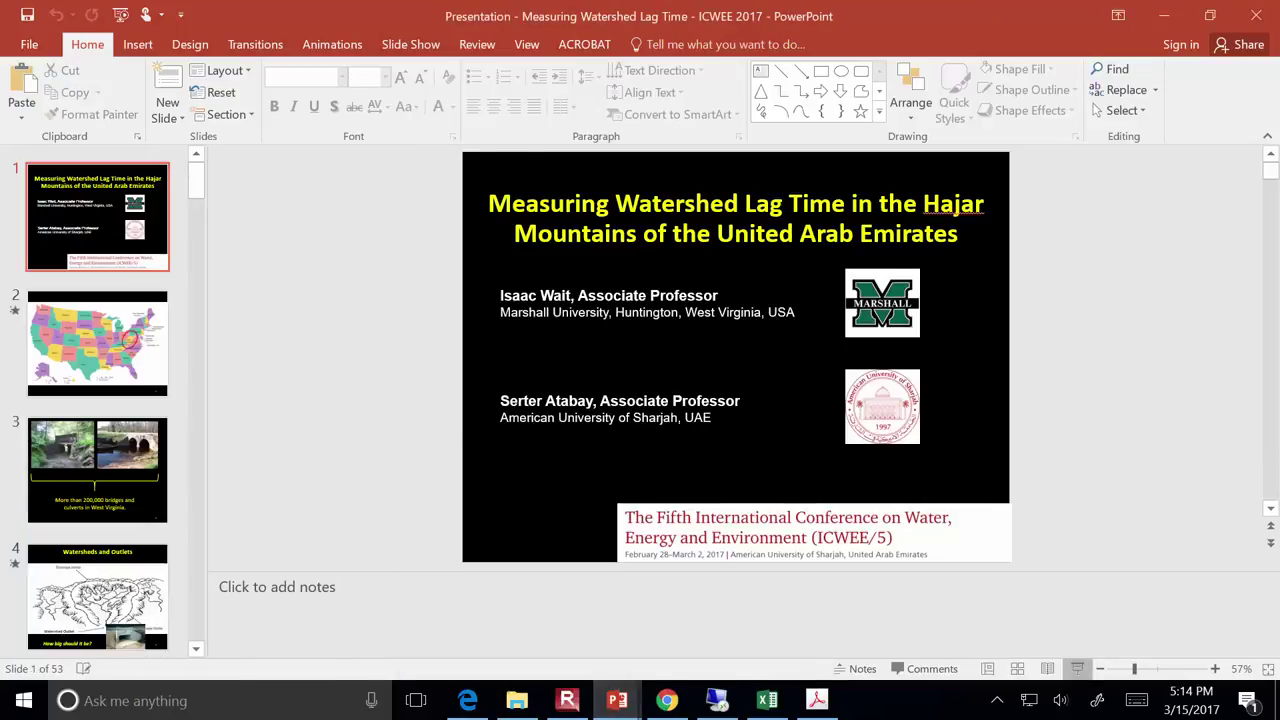
click(1077, 668)
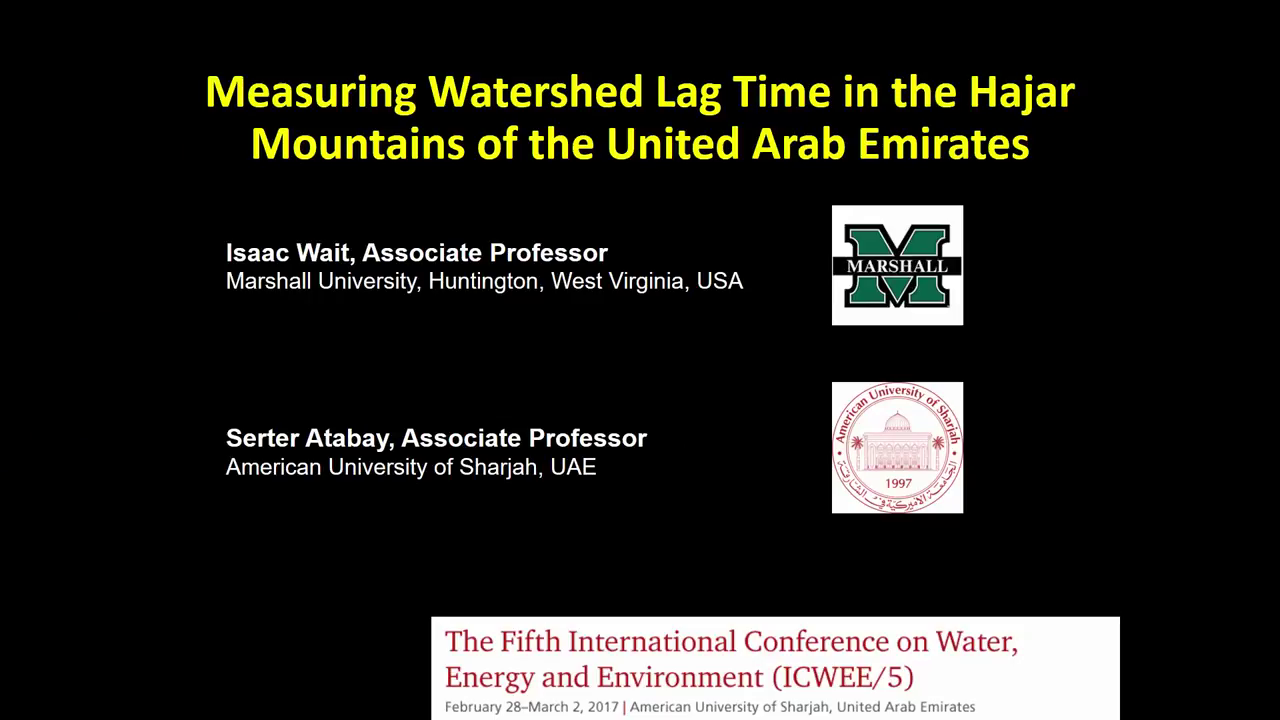
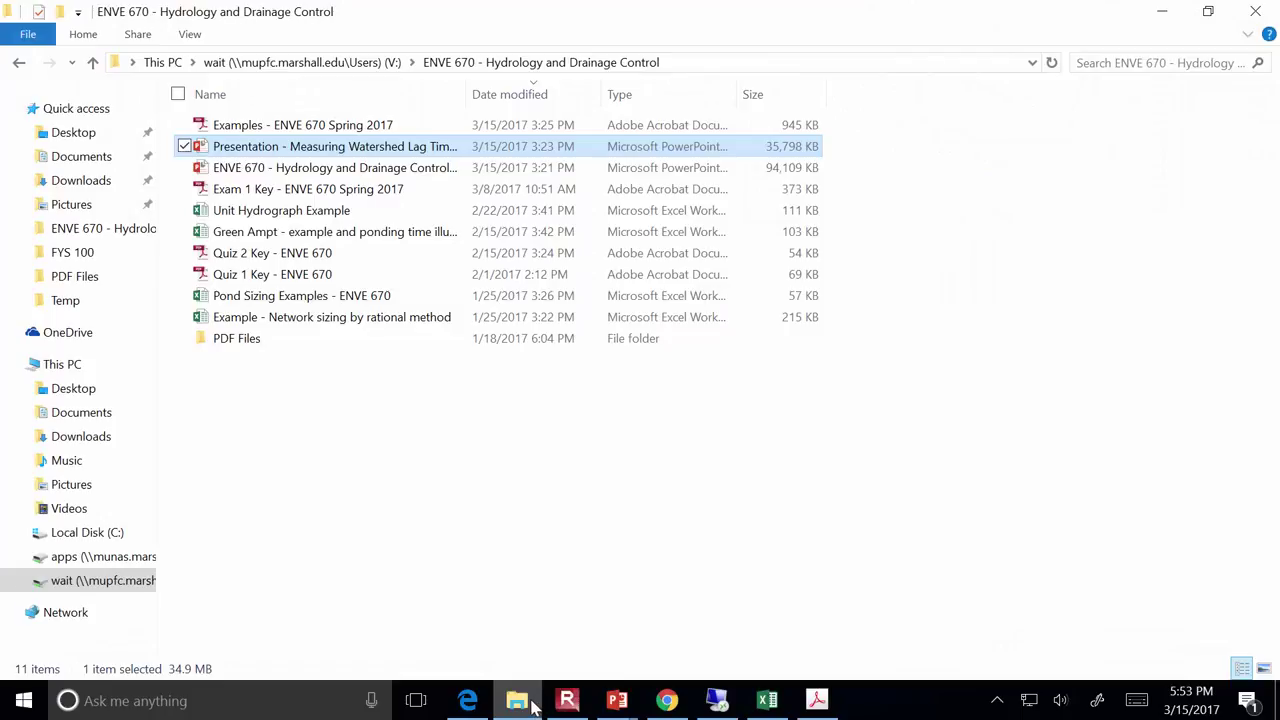
Switch to the remote desktop and open Documents > Research > Time of Concentration Calibration > Watershed Models > UAE - Showka to look through its files
click(713, 703)
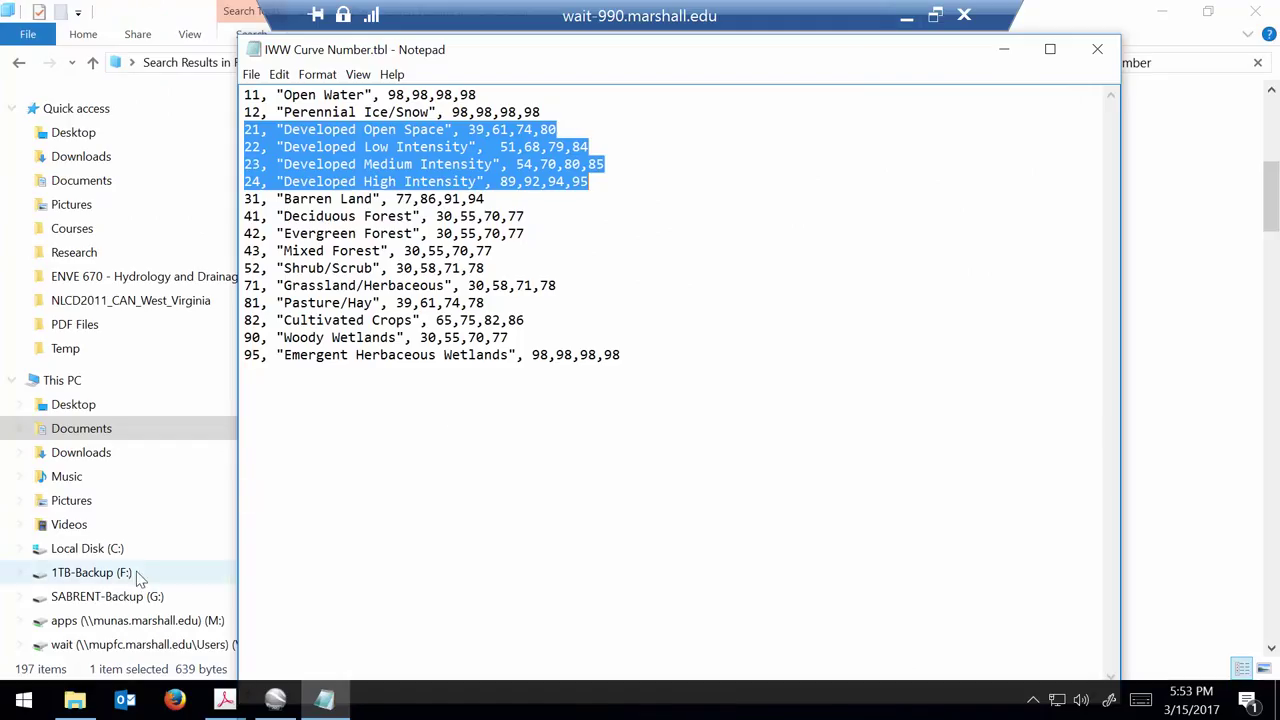
click(65, 428)
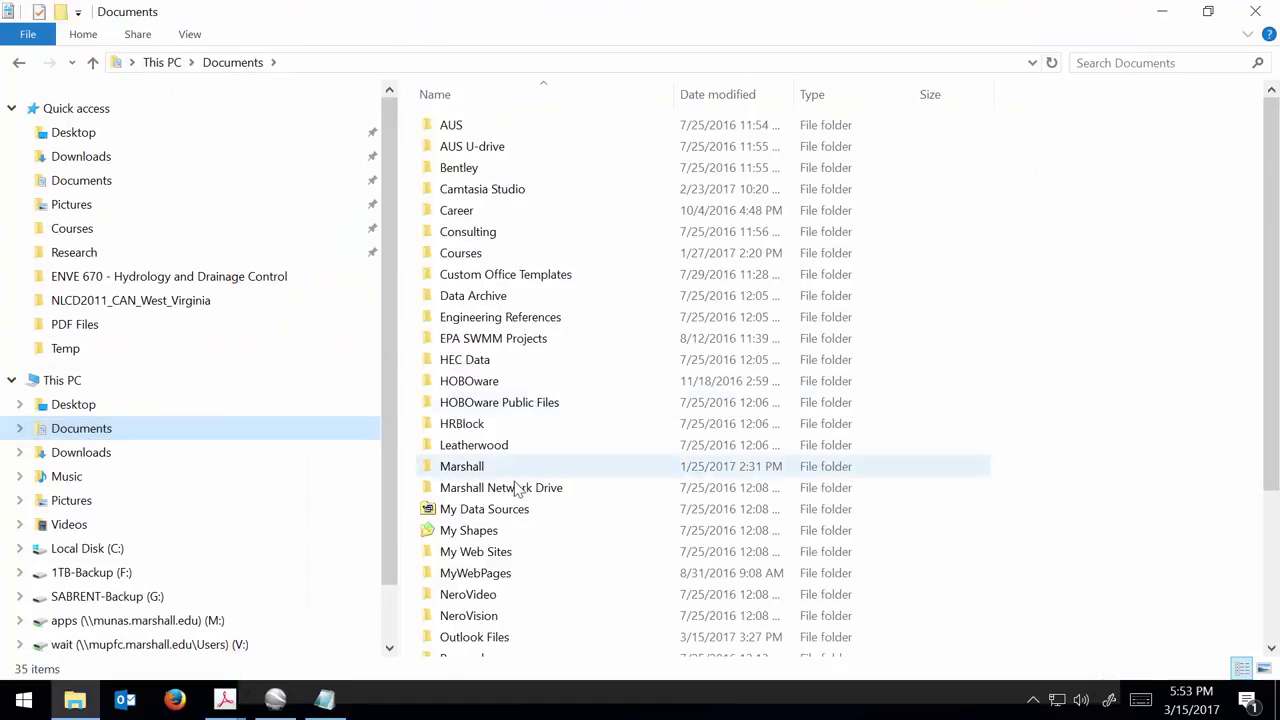
scroll(515, 500, down, 3)
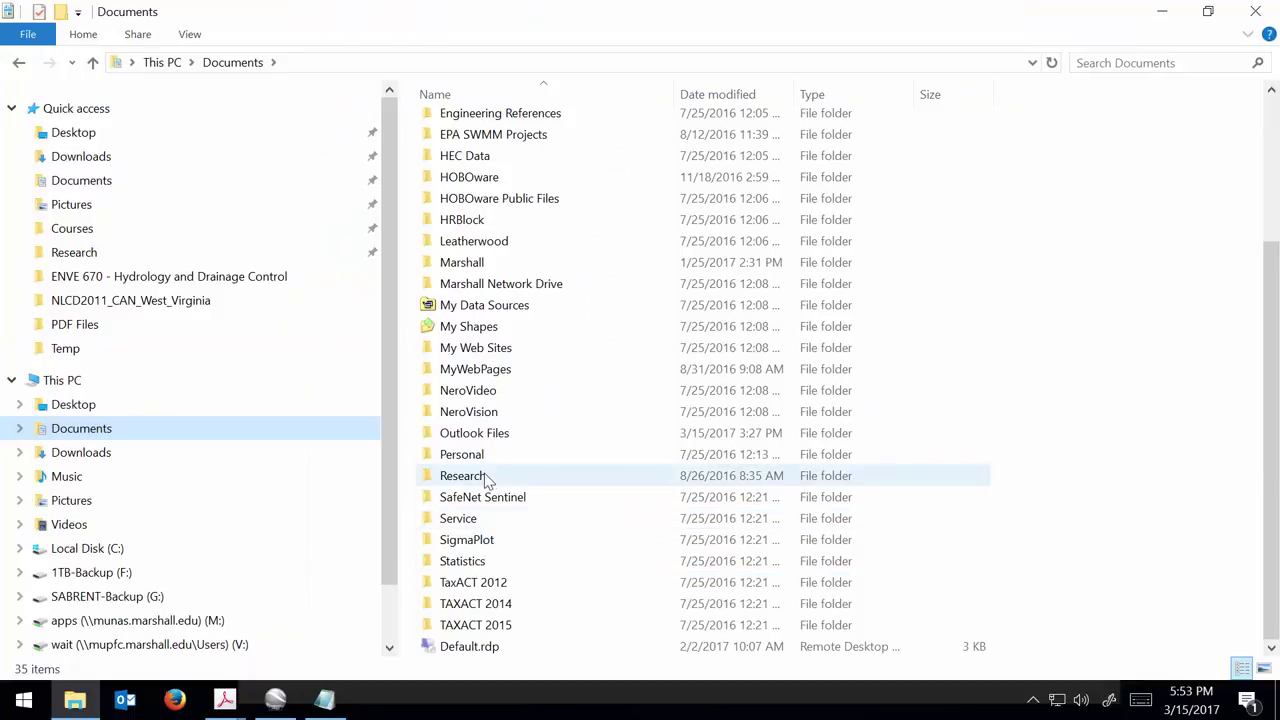
double_click(487, 477)
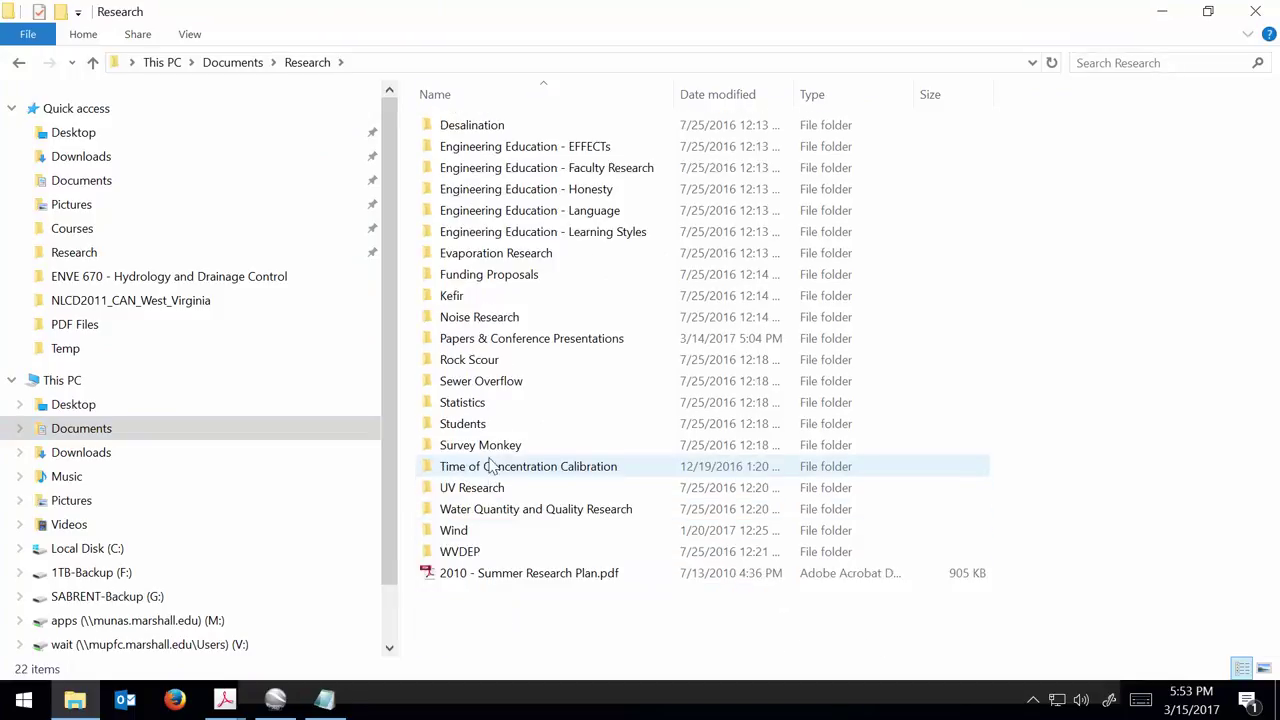
double_click(546, 468)
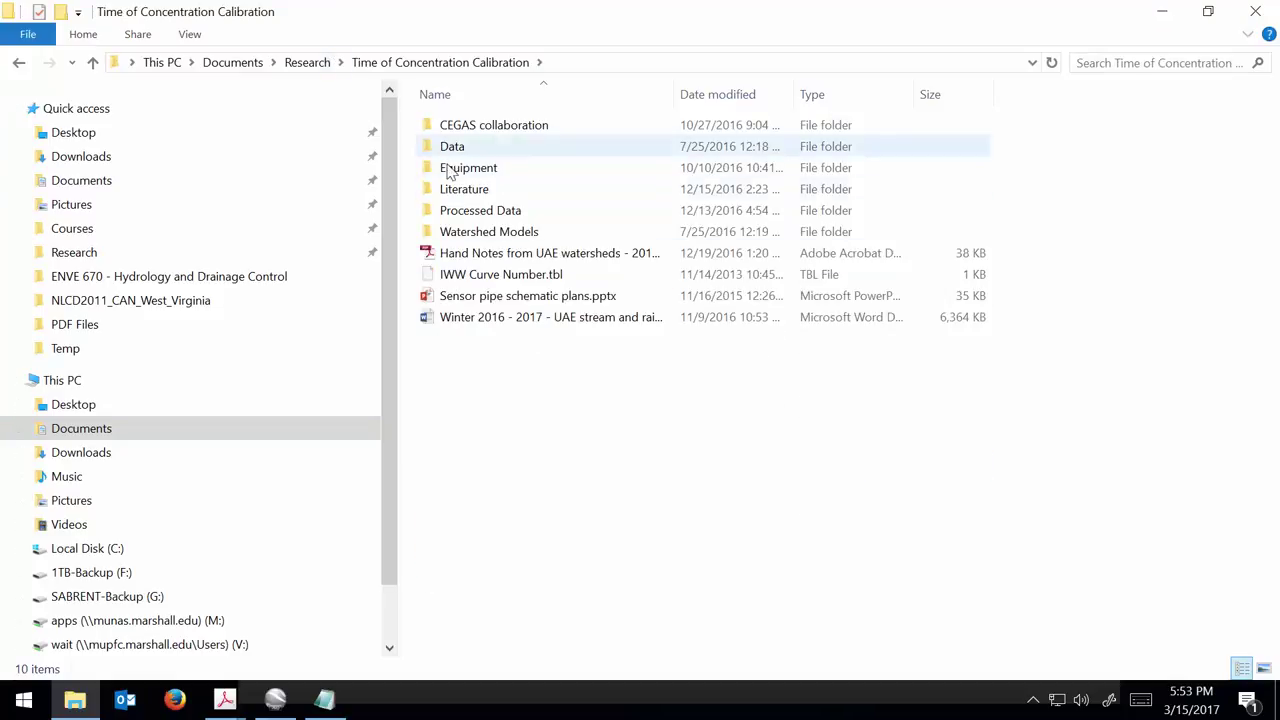
double_click(486, 231)
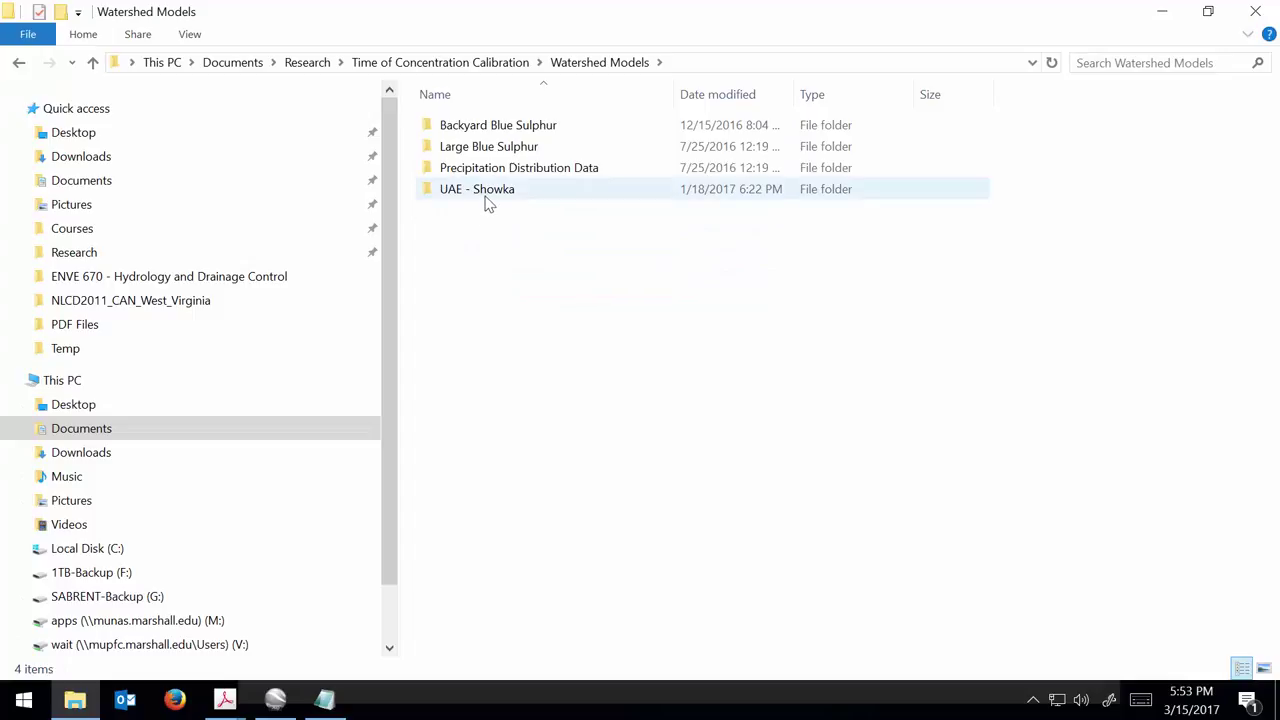
double_click(486, 192)
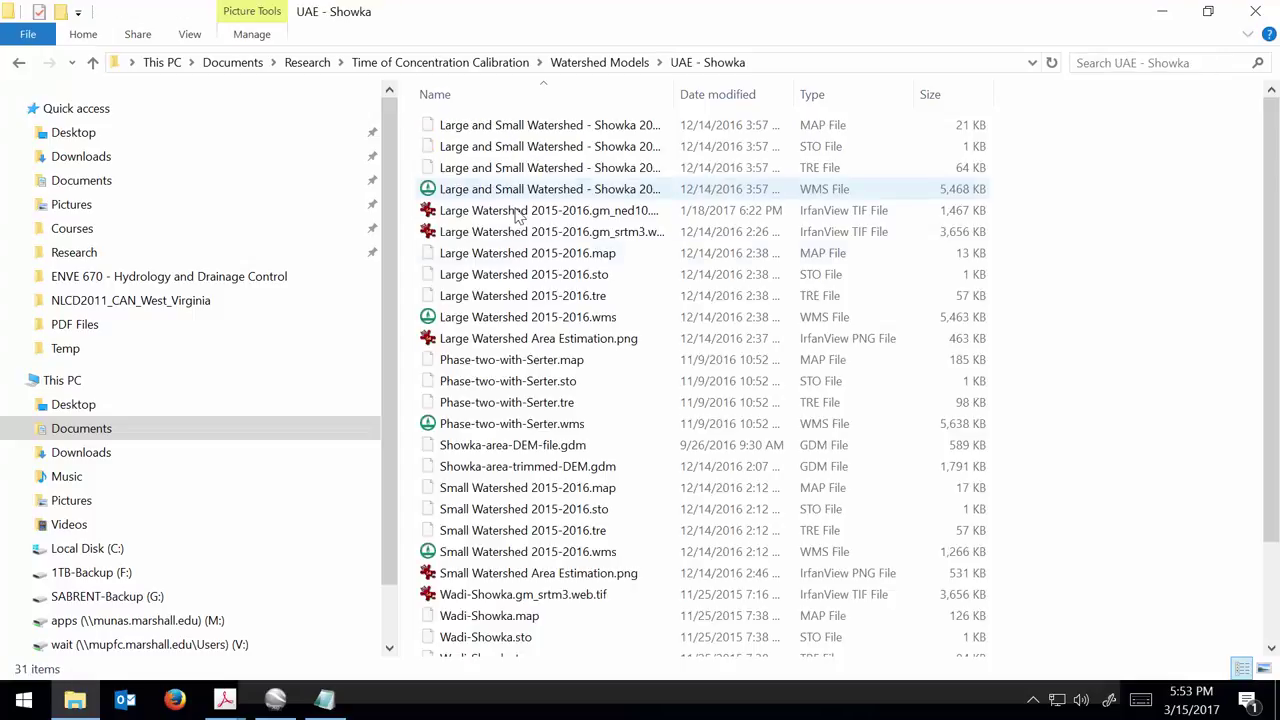
scroll(480, 300, down, 2)
scroll(543, 307, up, 2)
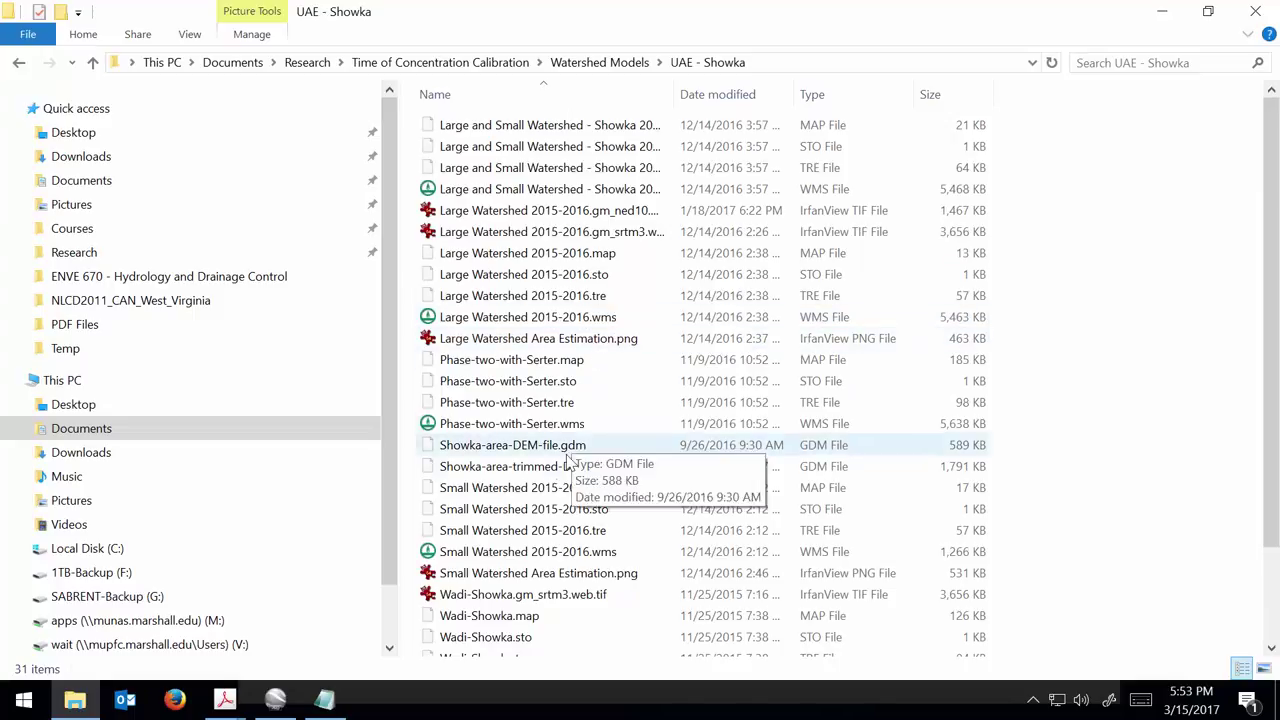
Open Large Watershed 2015-2016.wms in WMS, dismiss the software update notice and show the delineated watershed up close
click(575, 317)
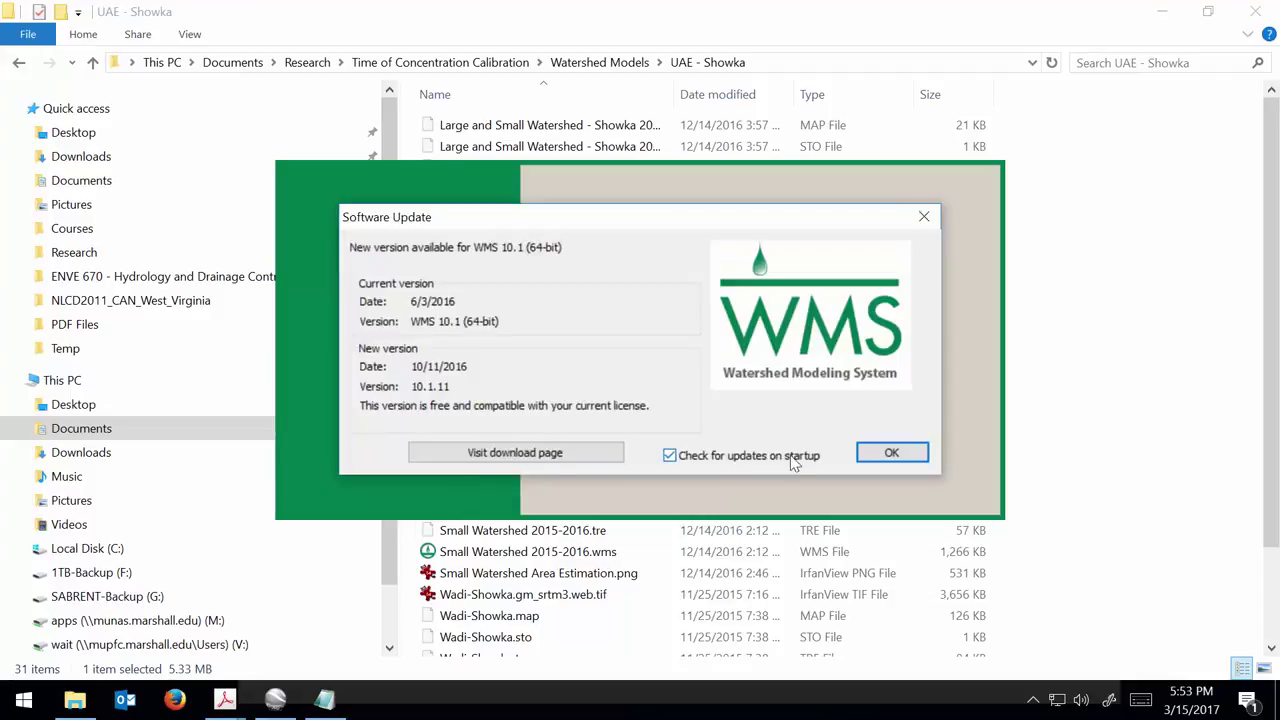
click(893, 452)
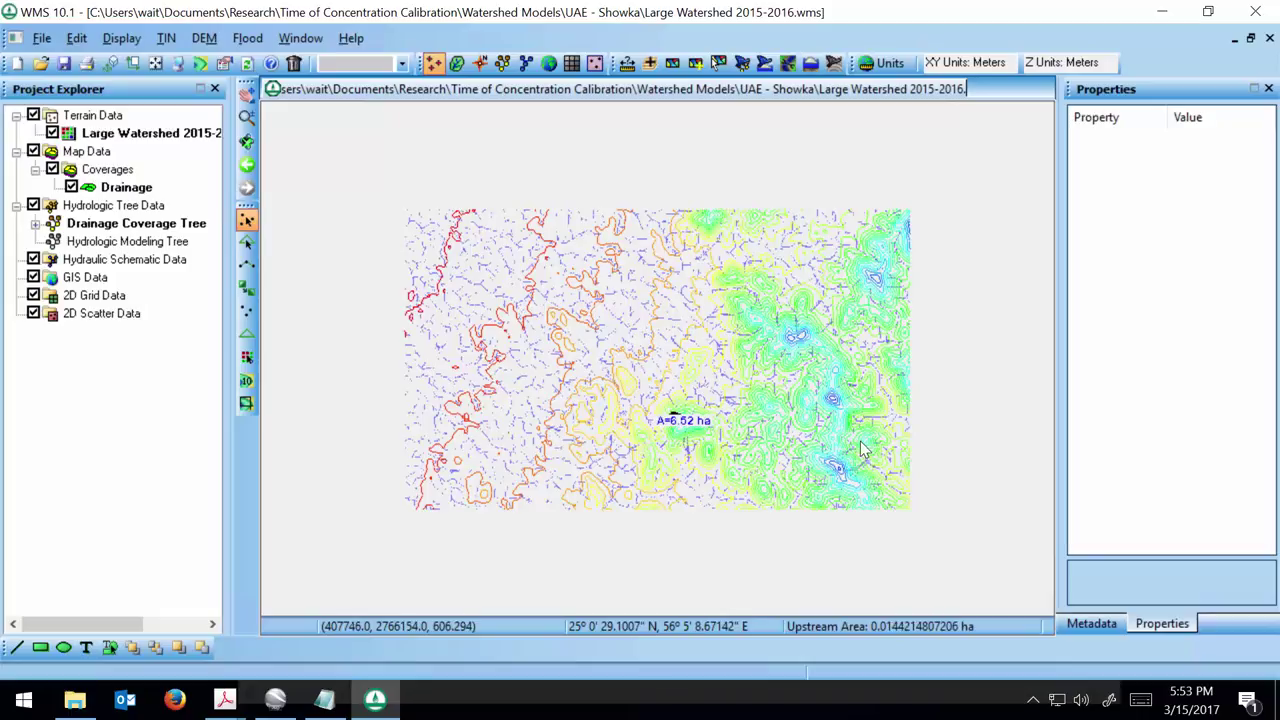
scroll(697, 432, up, 3)
scroll(697, 432, up, 2)
scroll(804, 349, up, 2)
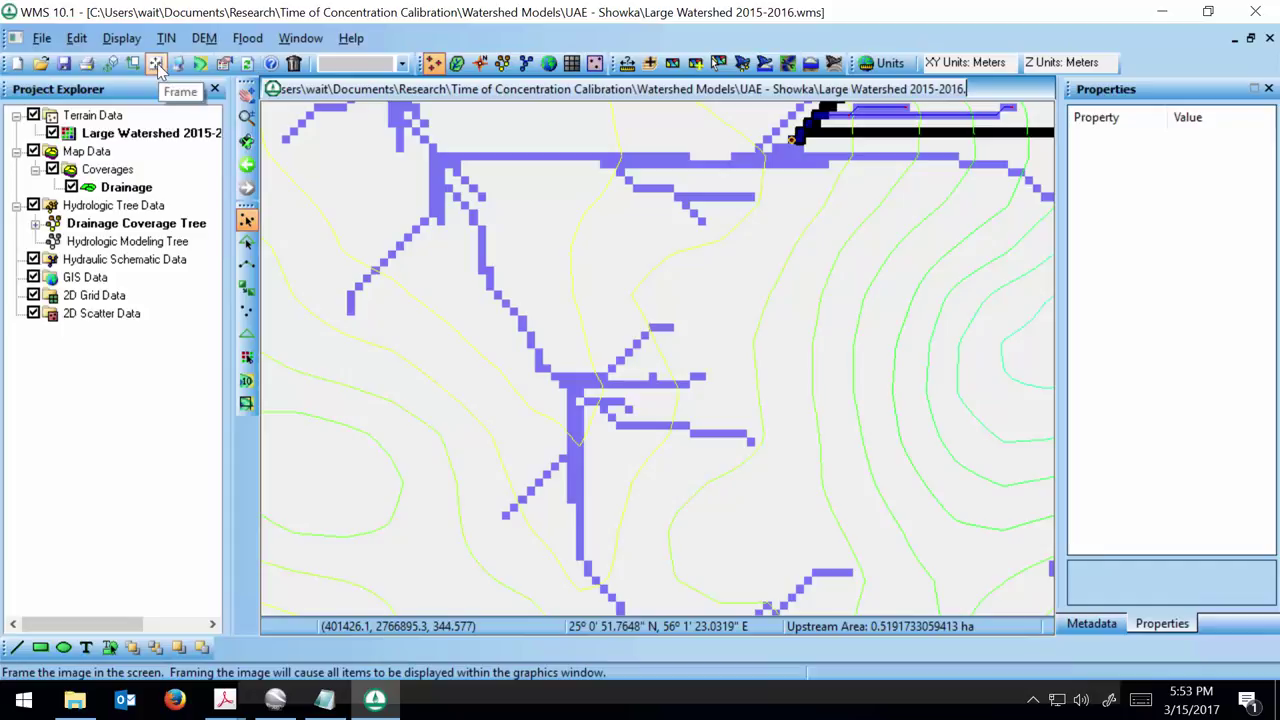
scroll(425, 310, down, 3)
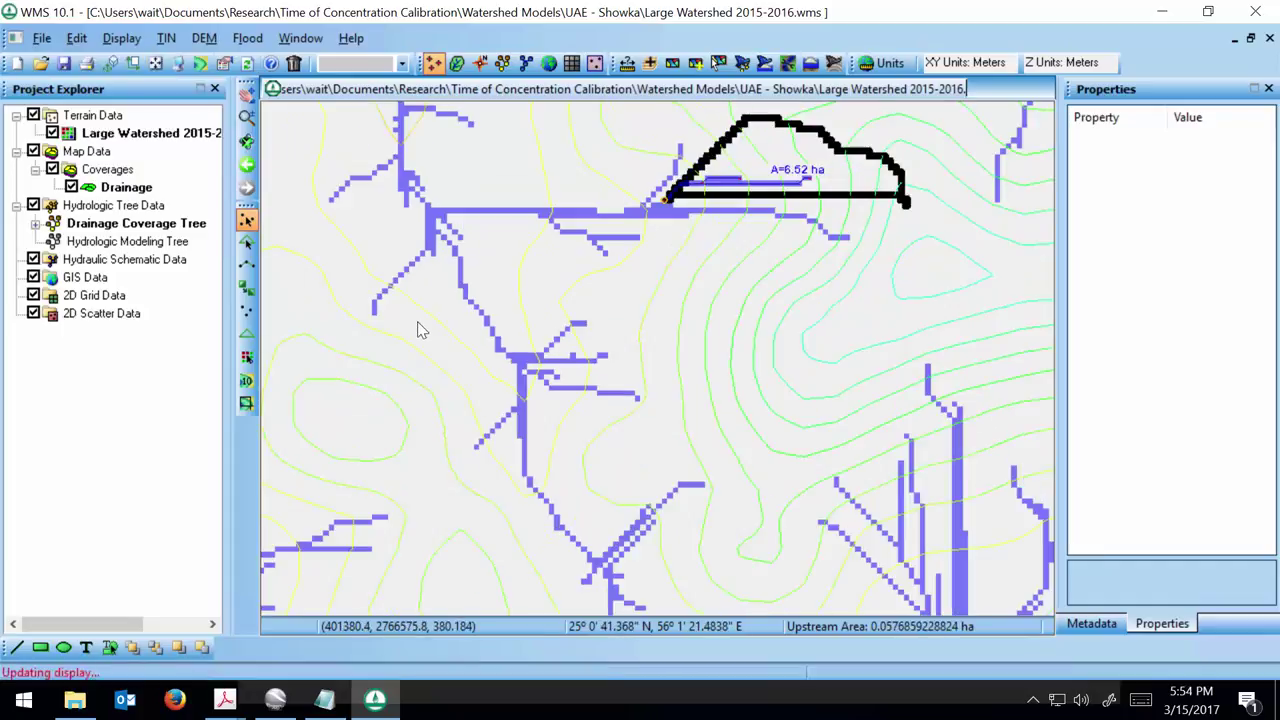
scroll(728, 200, up, 3)
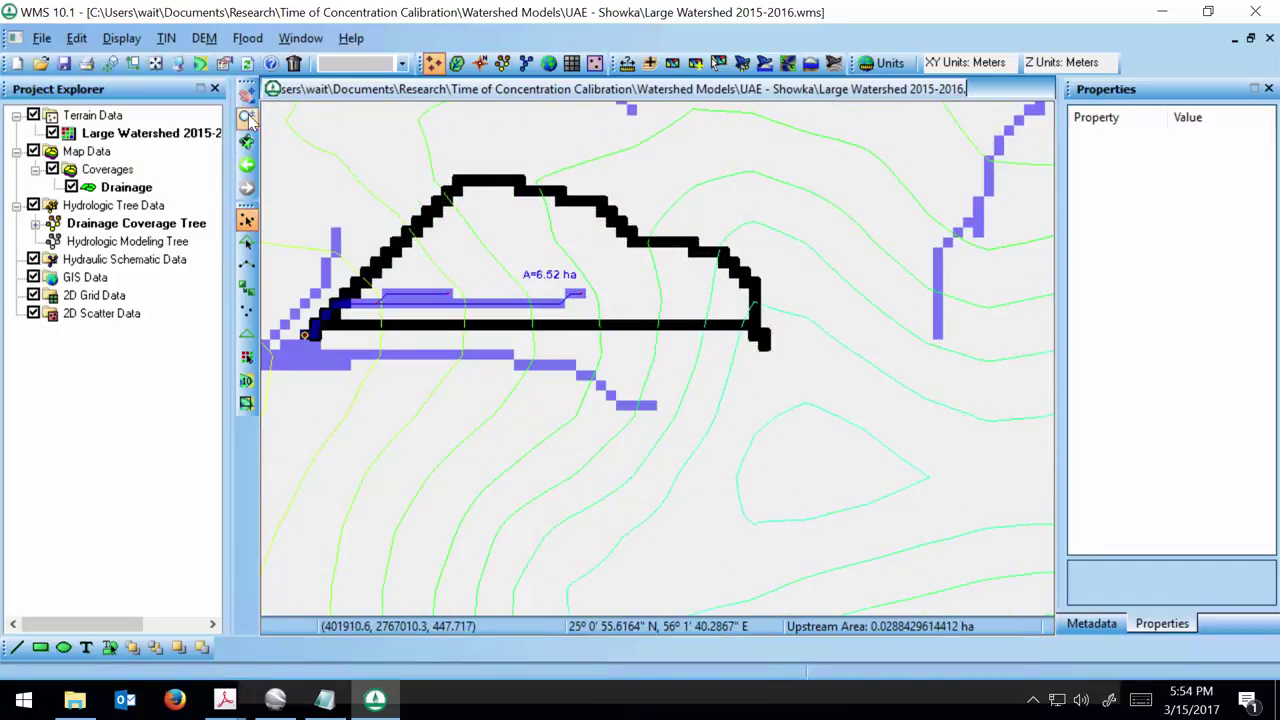
Review basin 1B's HEC-1 parameters and loss method options in the Hydrologic Modeling module, leaving them unchanged
click(457, 63)
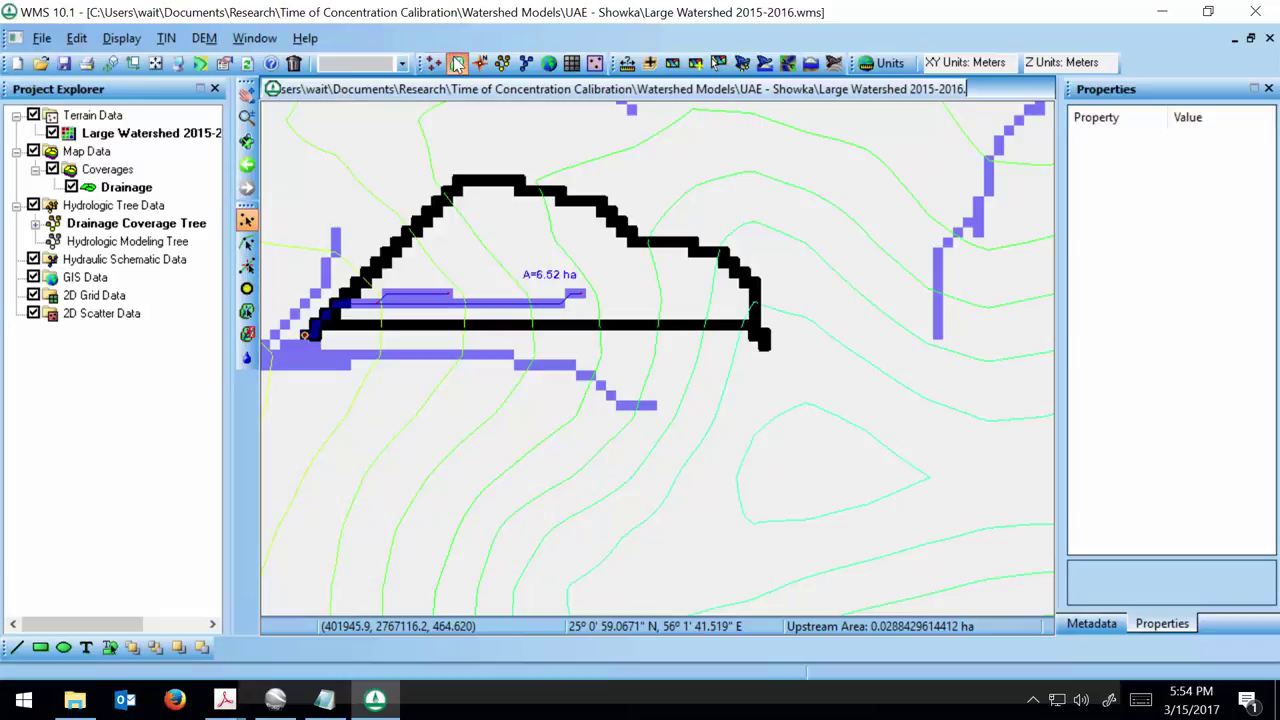
click(480, 63)
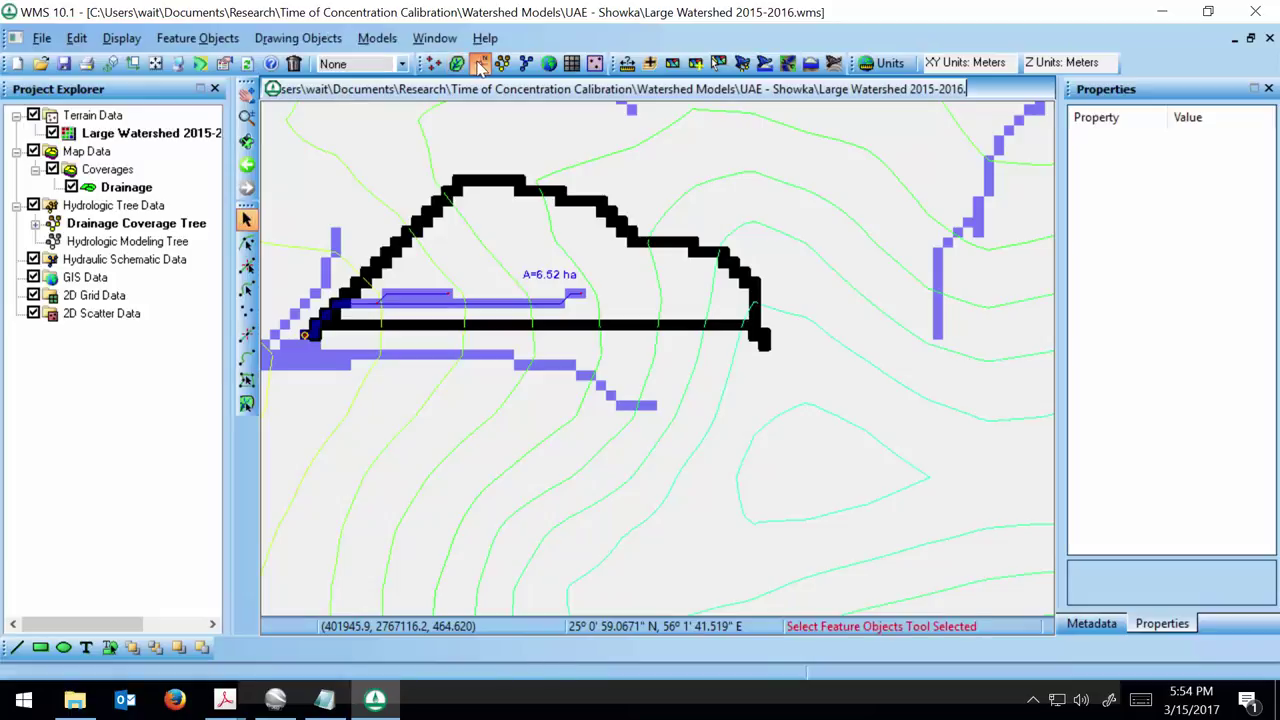
click(502, 63)
double_click(545, 276)
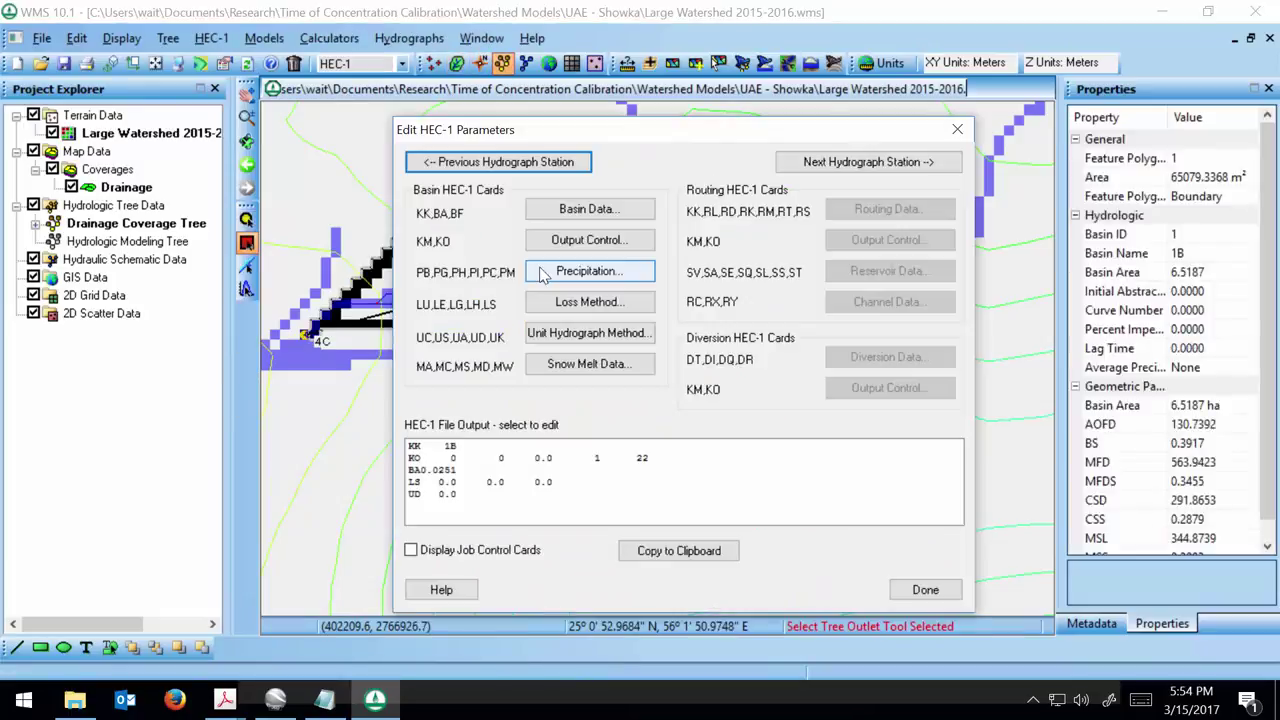
click(590, 303)
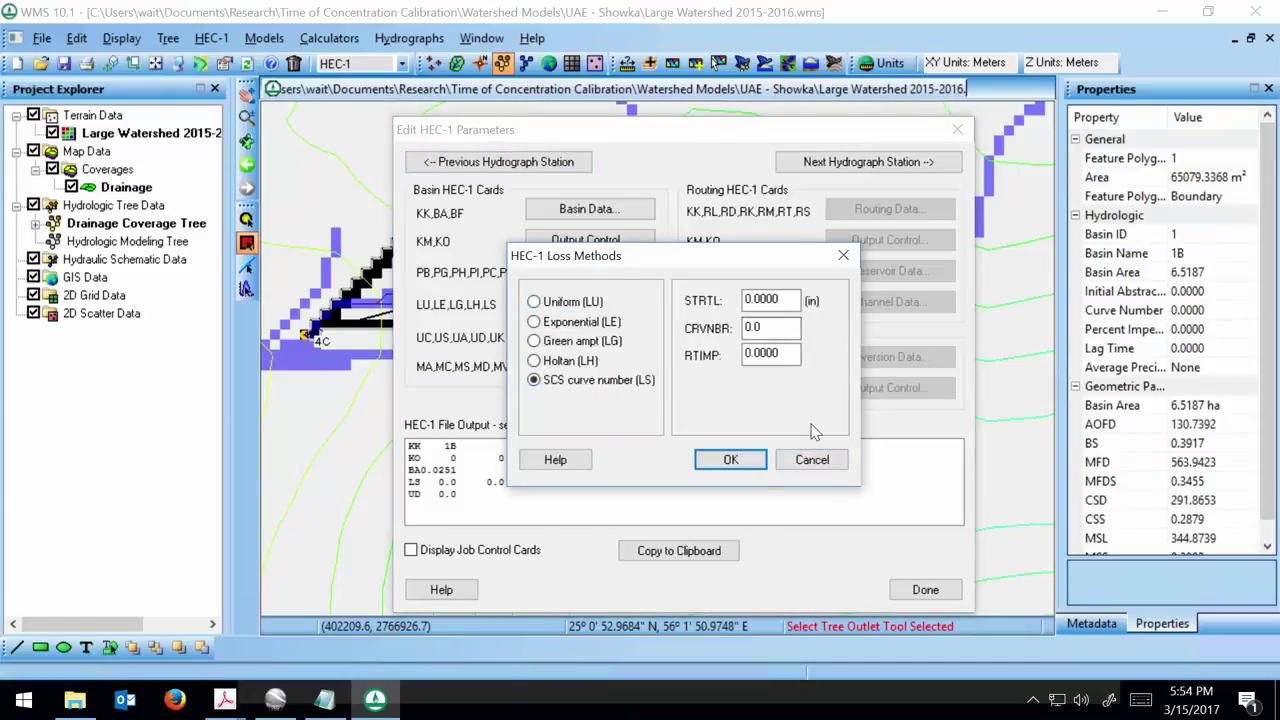
click(812, 459)
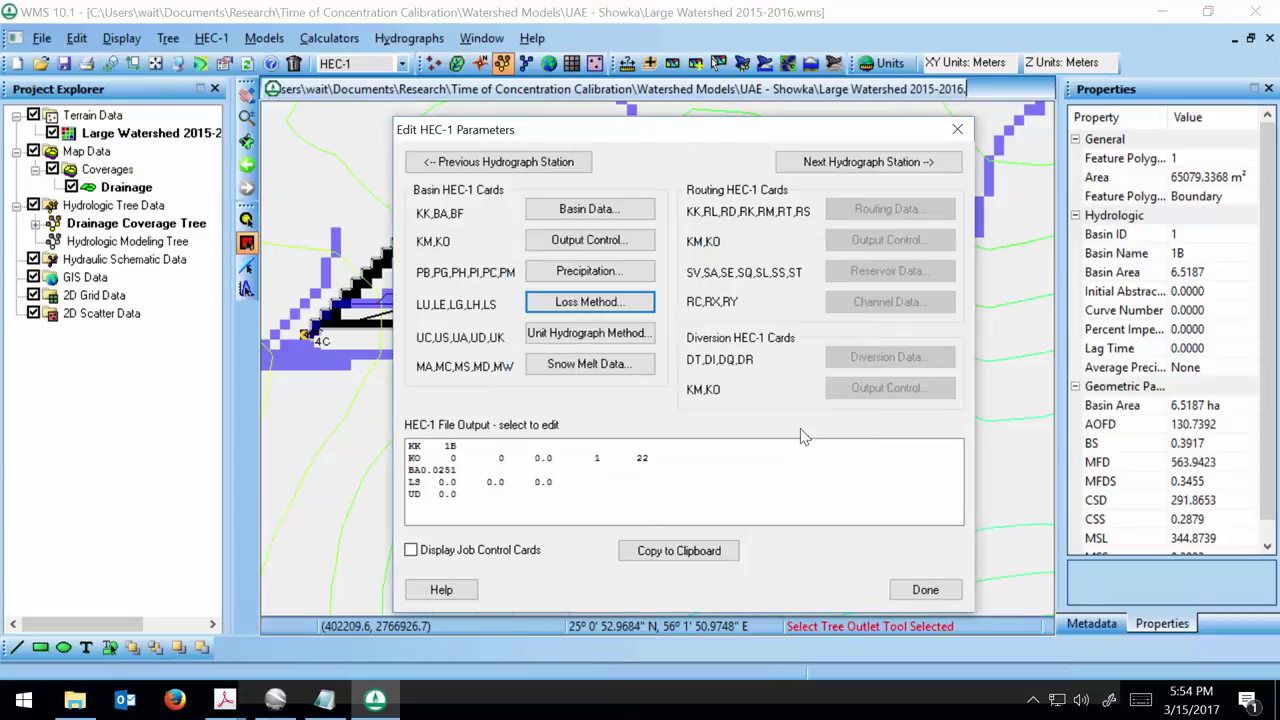
click(983, 567)
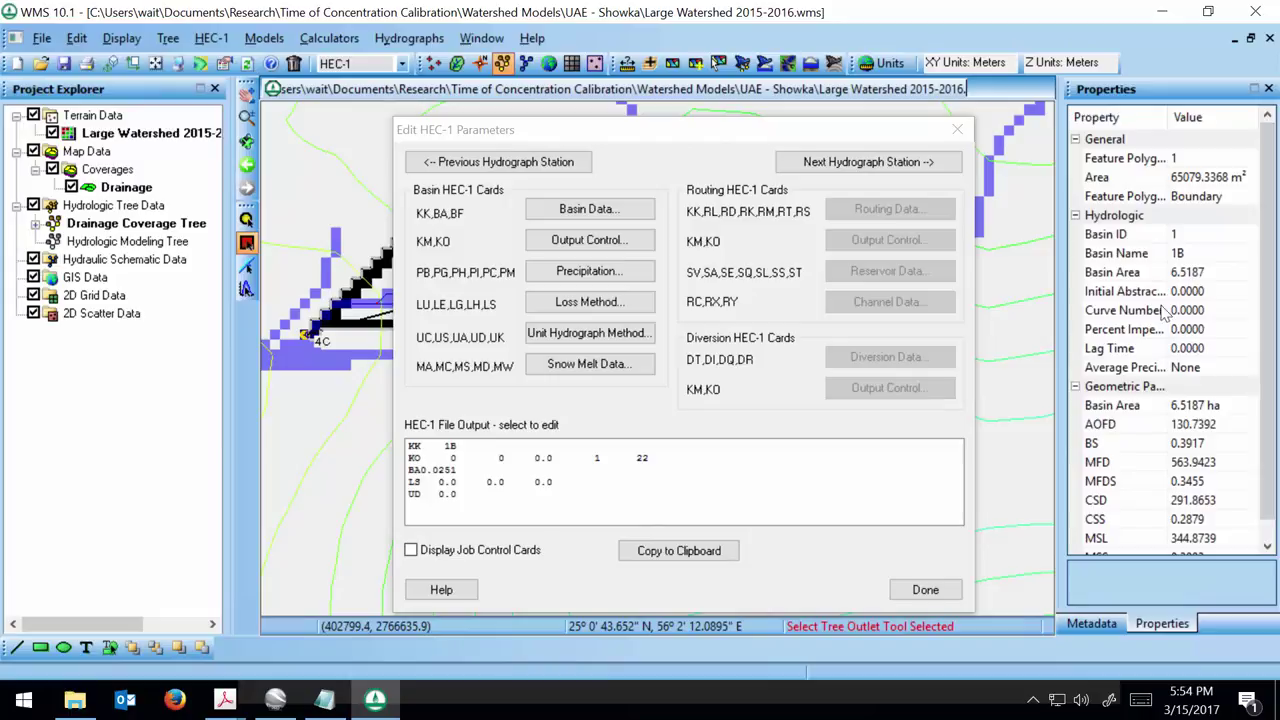
click(925, 589)
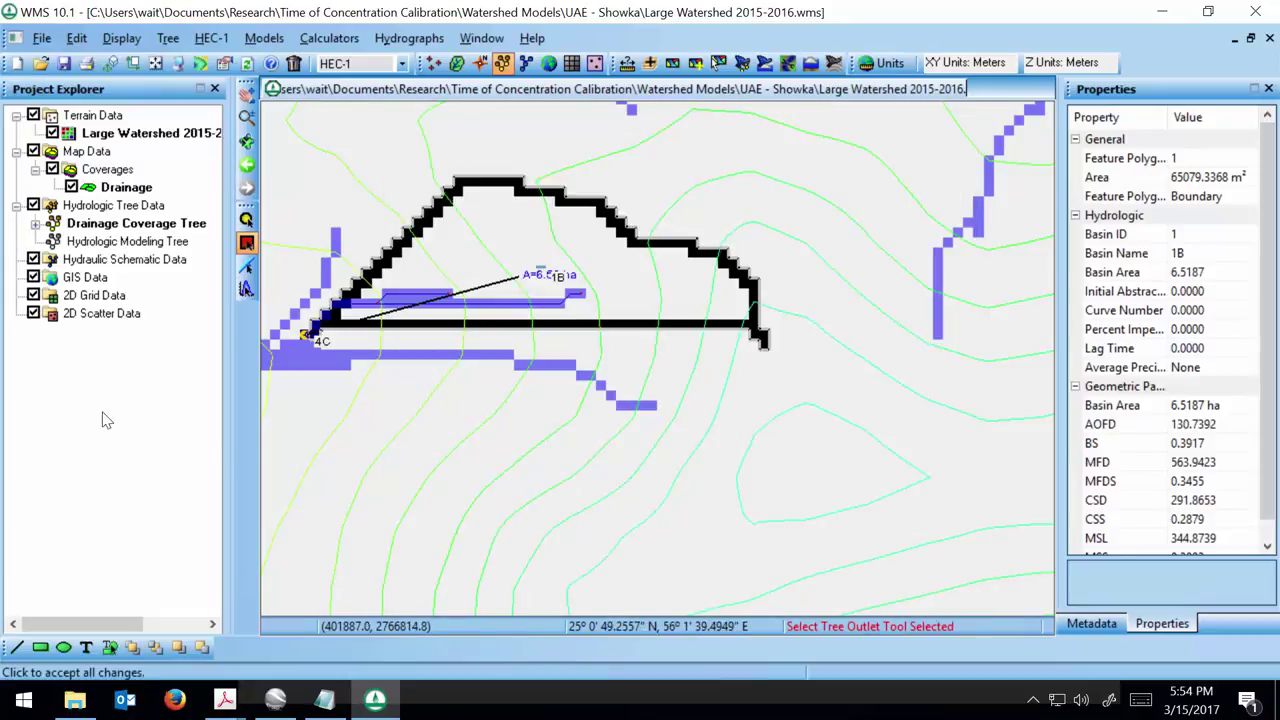
Switch to File Explorer and look through the UAE - Showka files, widening the Name column to show full file names
click(75, 700)
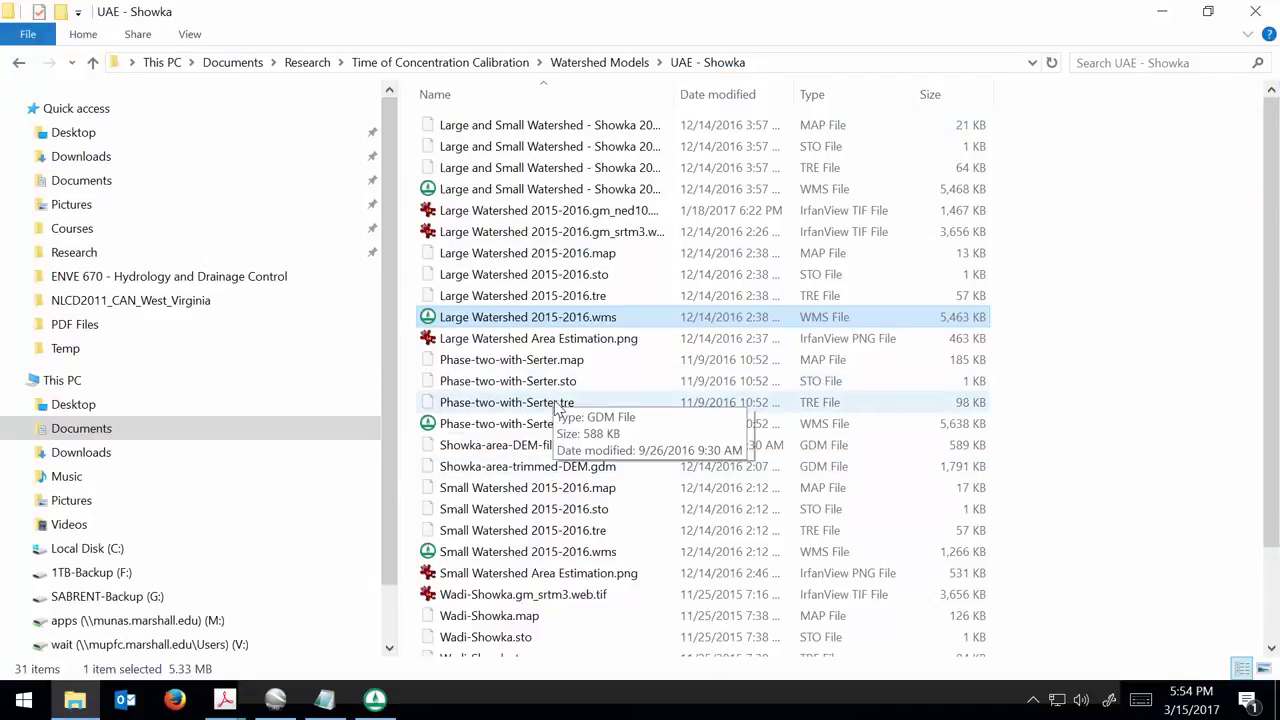
scroll(557, 408, down, 1)
scroll(557, 408, down, 1)
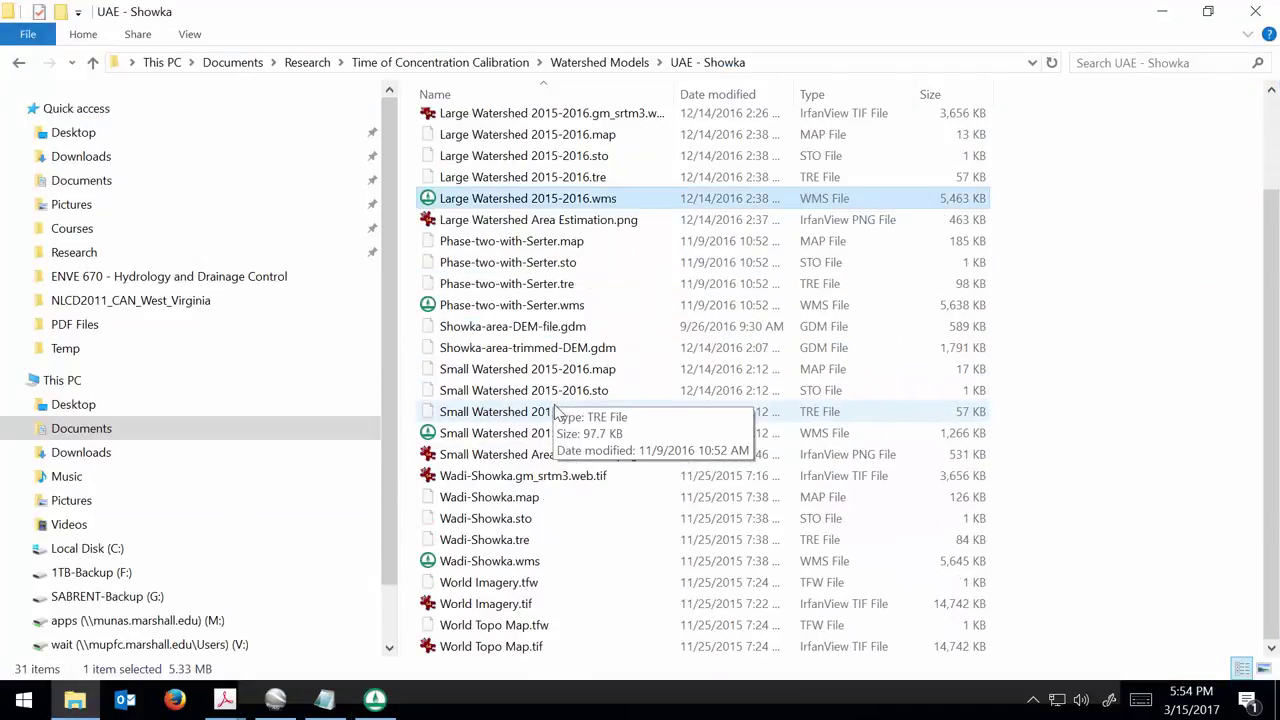
scroll(557, 408, up, 2)
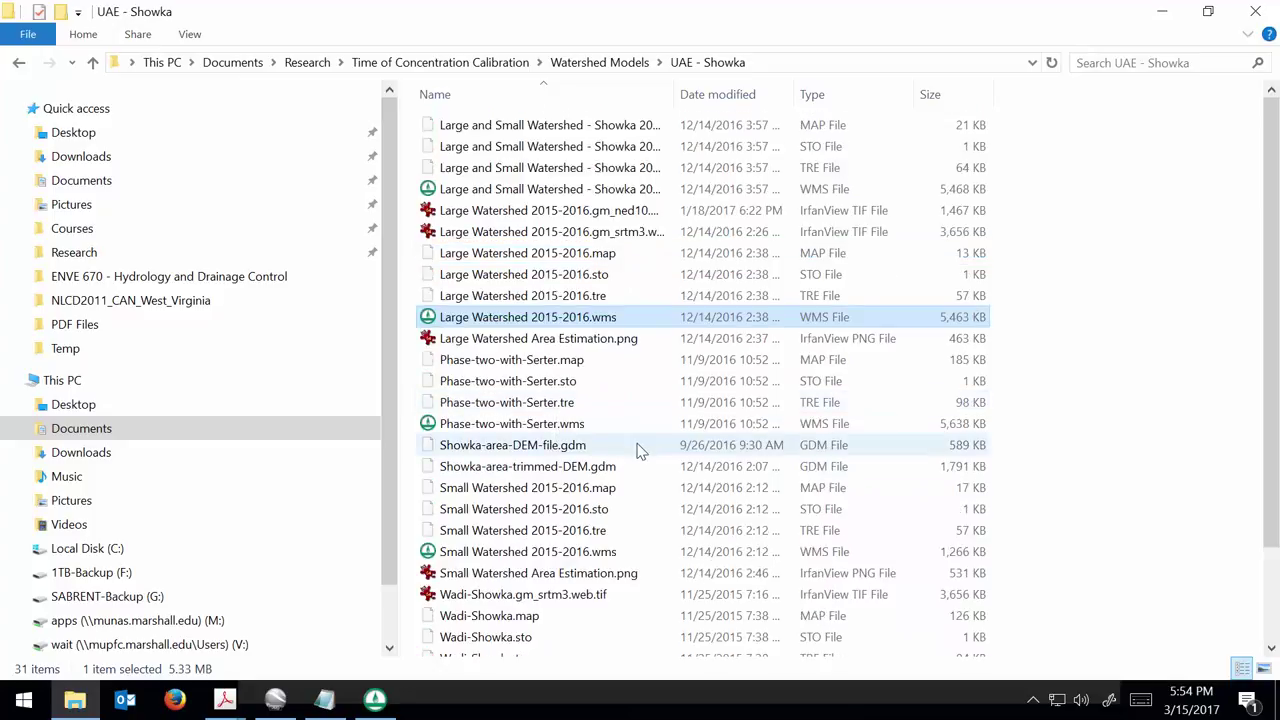
scroll(640, 450, down, 1)
scroll(640, 450, up, 1)
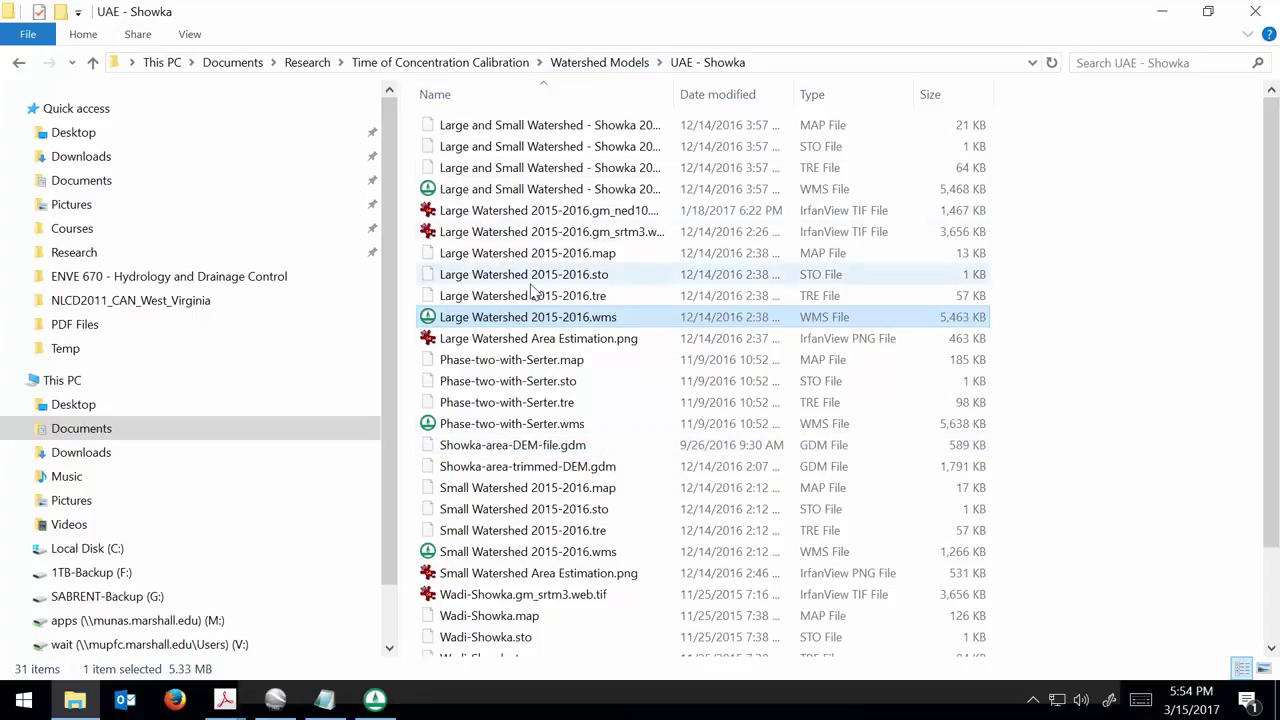
drag(674, 94, 827, 110)
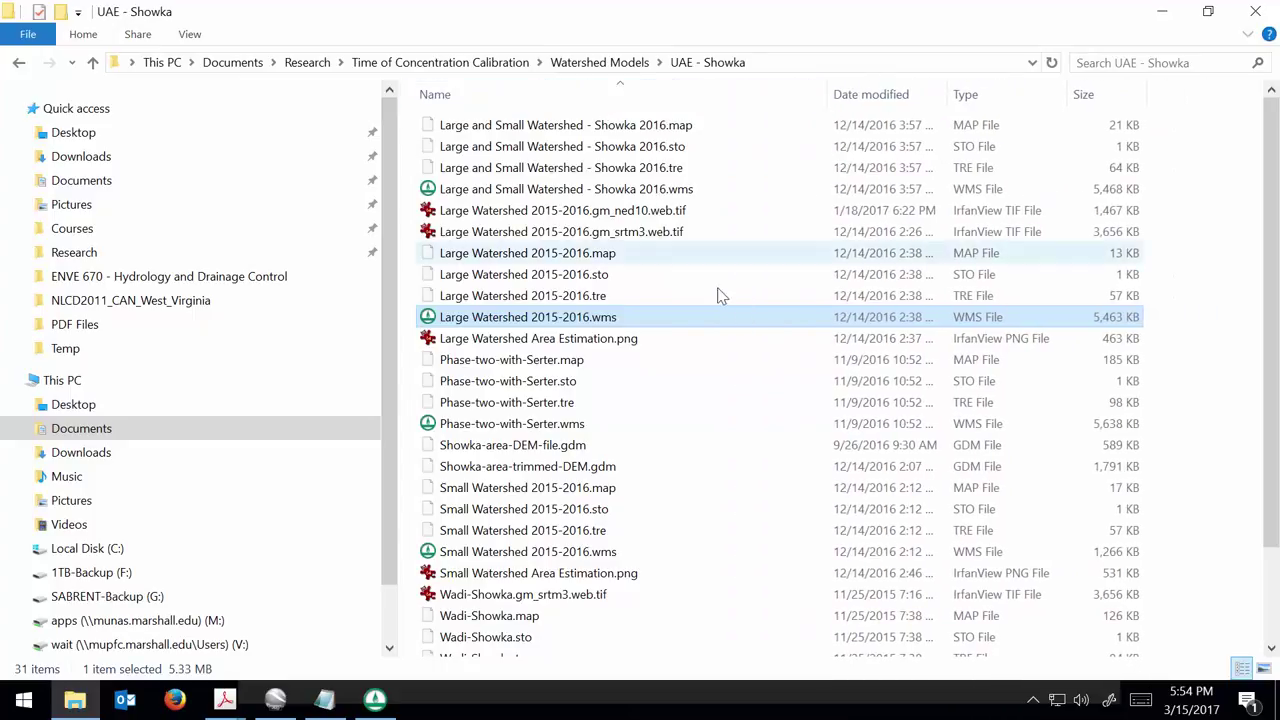
scroll(649, 489, down, 2)
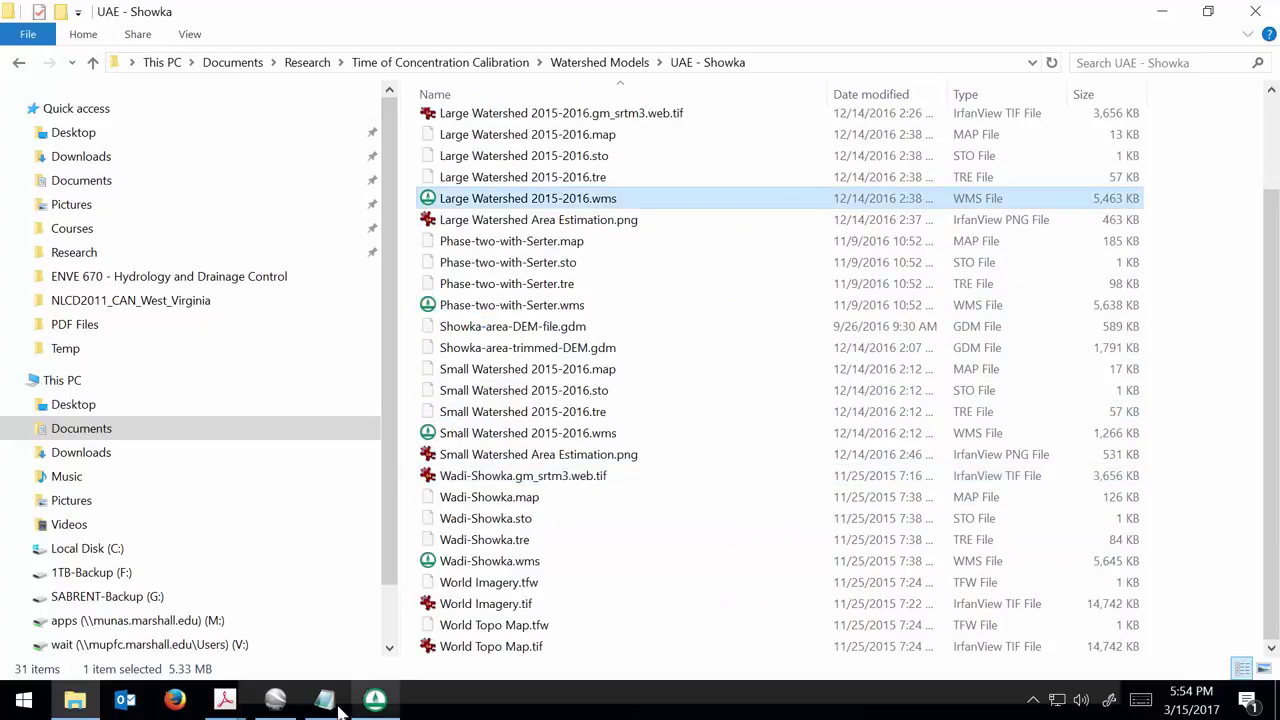
Minimize File Explorer and WMS, and minimize the remote desktop session to return to the local computer
click(88, 710)
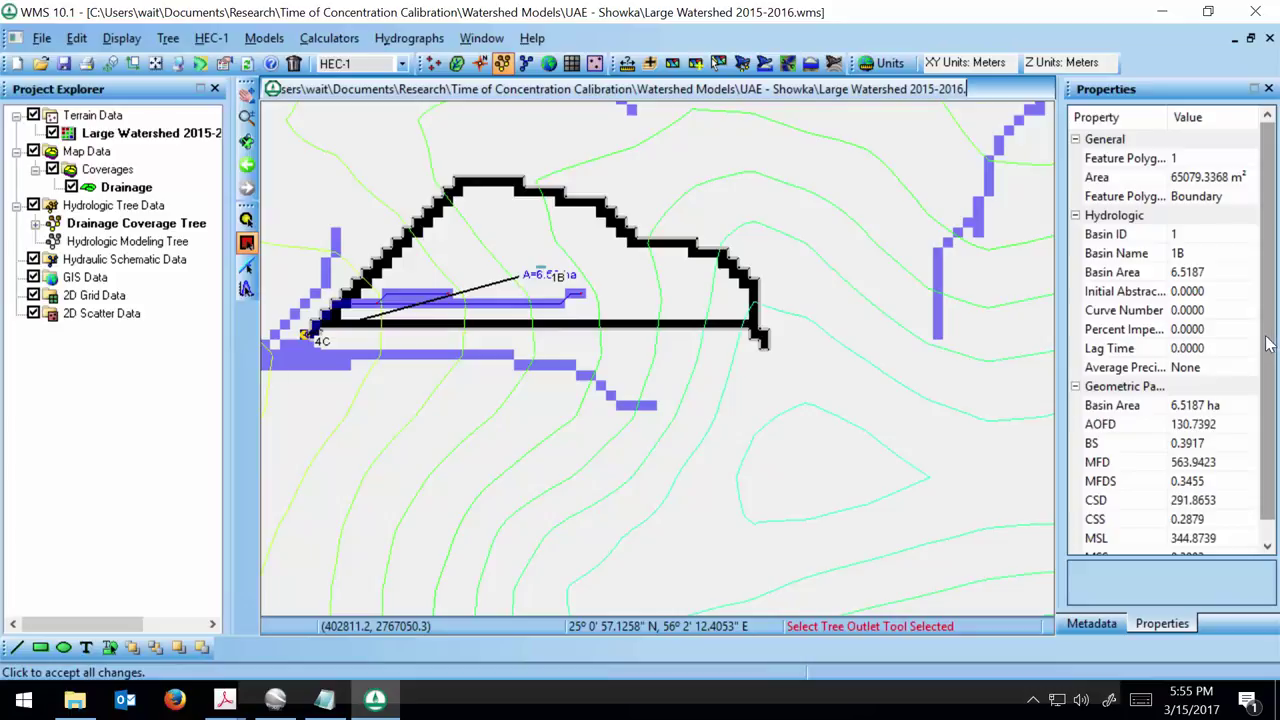
click(1161, 14)
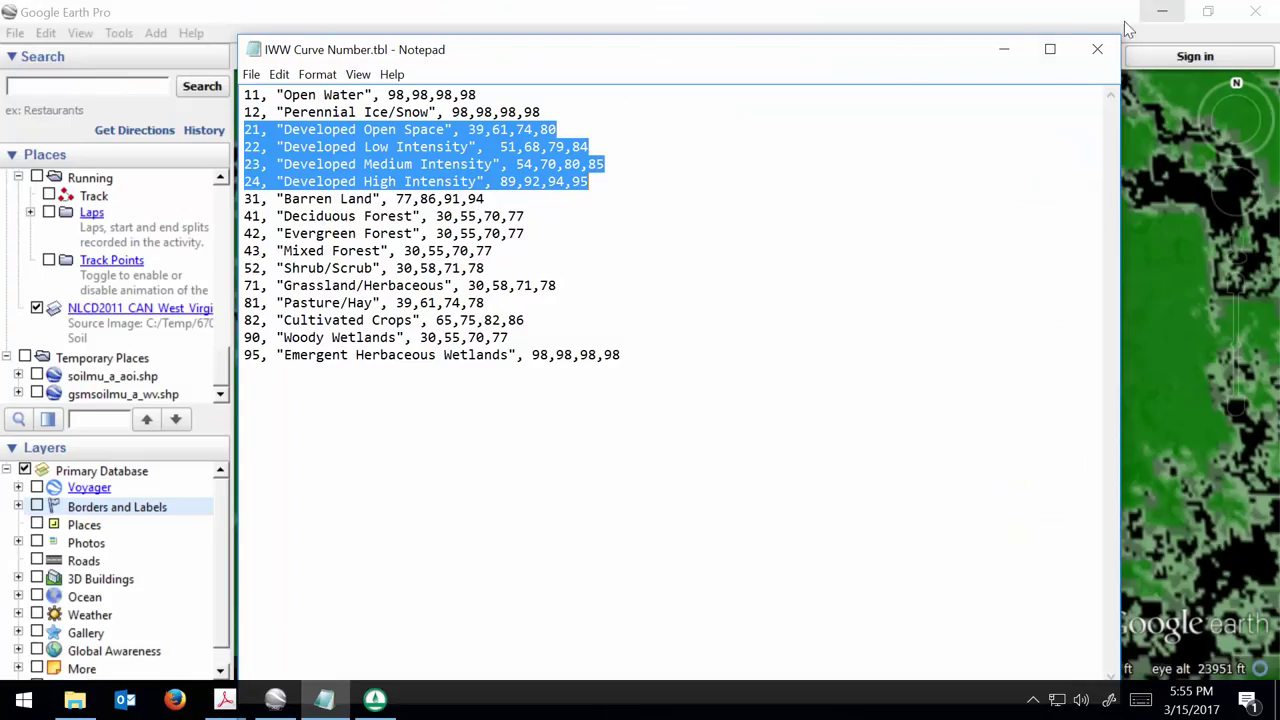
mouse_move(686, 3)
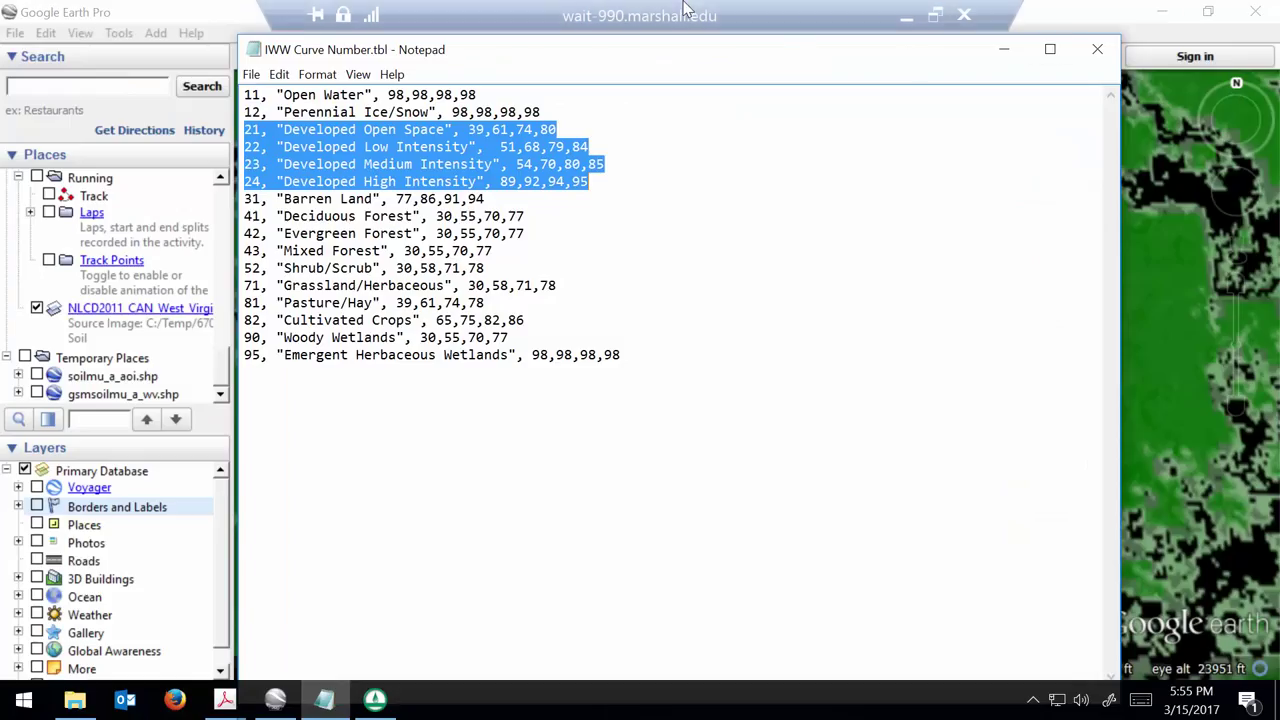
click(915, 18)
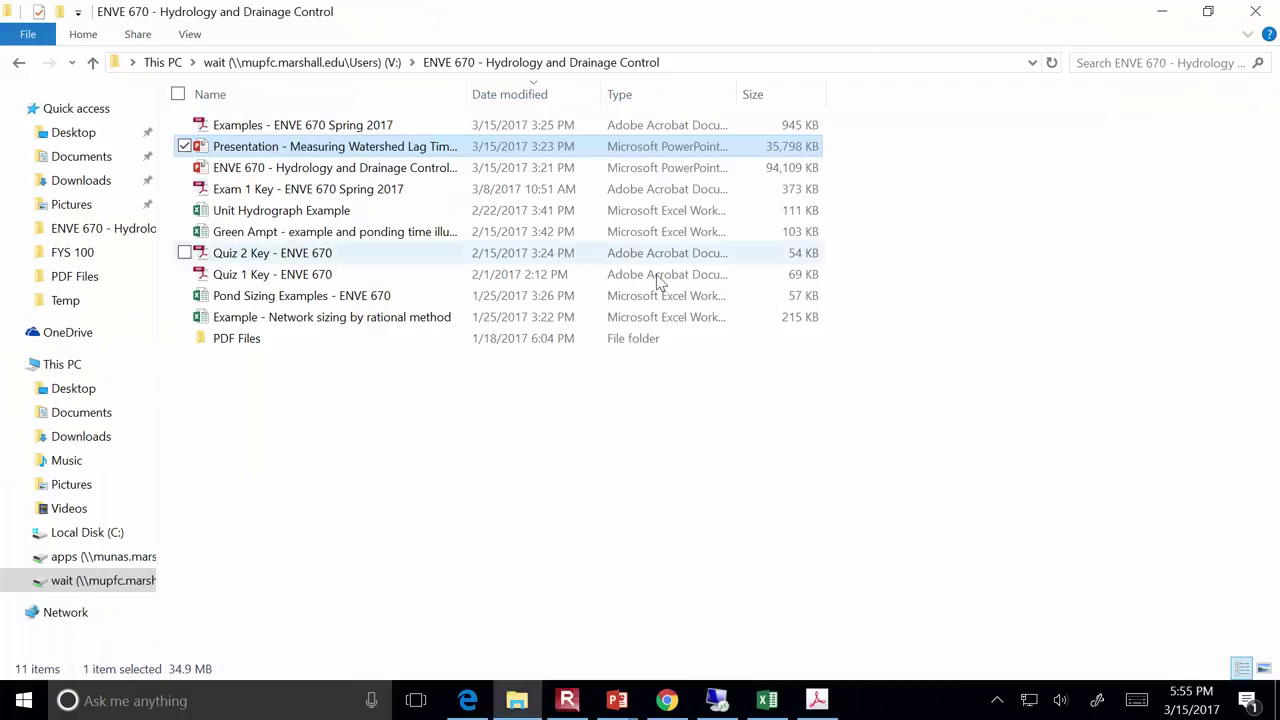
Switch to Microsoft Edge and open the Schedule from the ENVE 670 course content, showing the rows through Exam 2
click(467, 700)
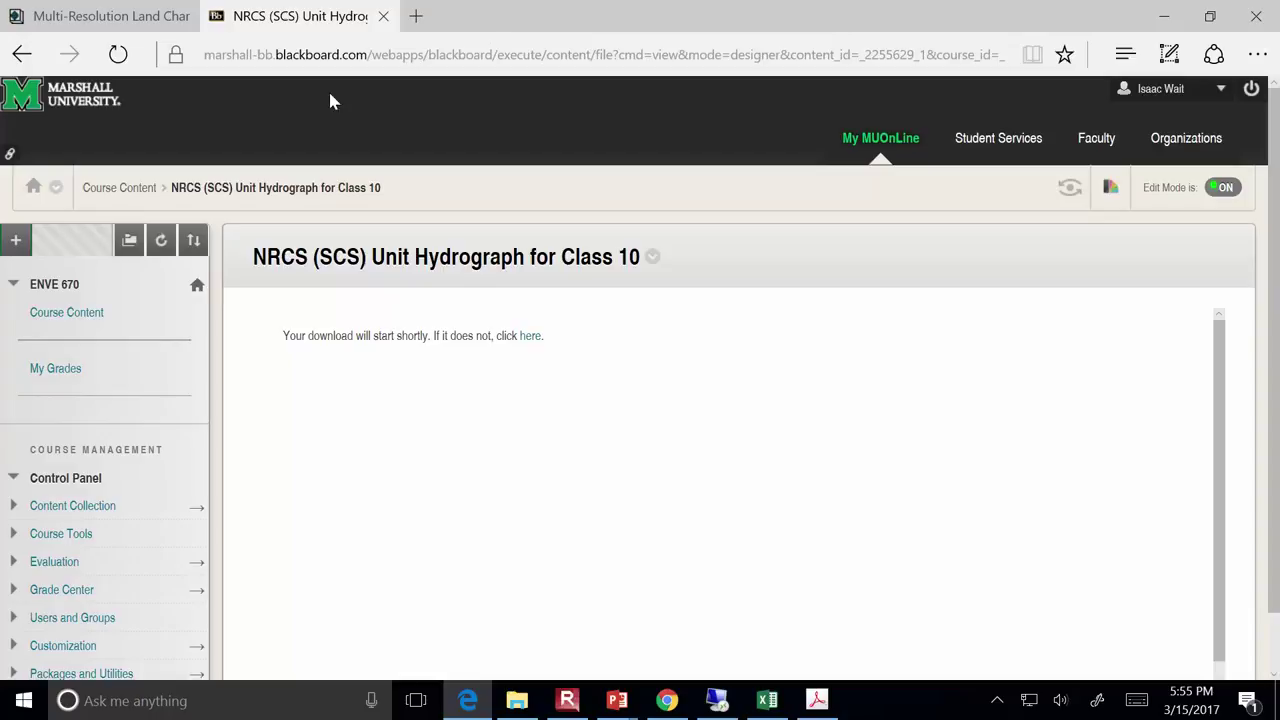
click(103, 318)
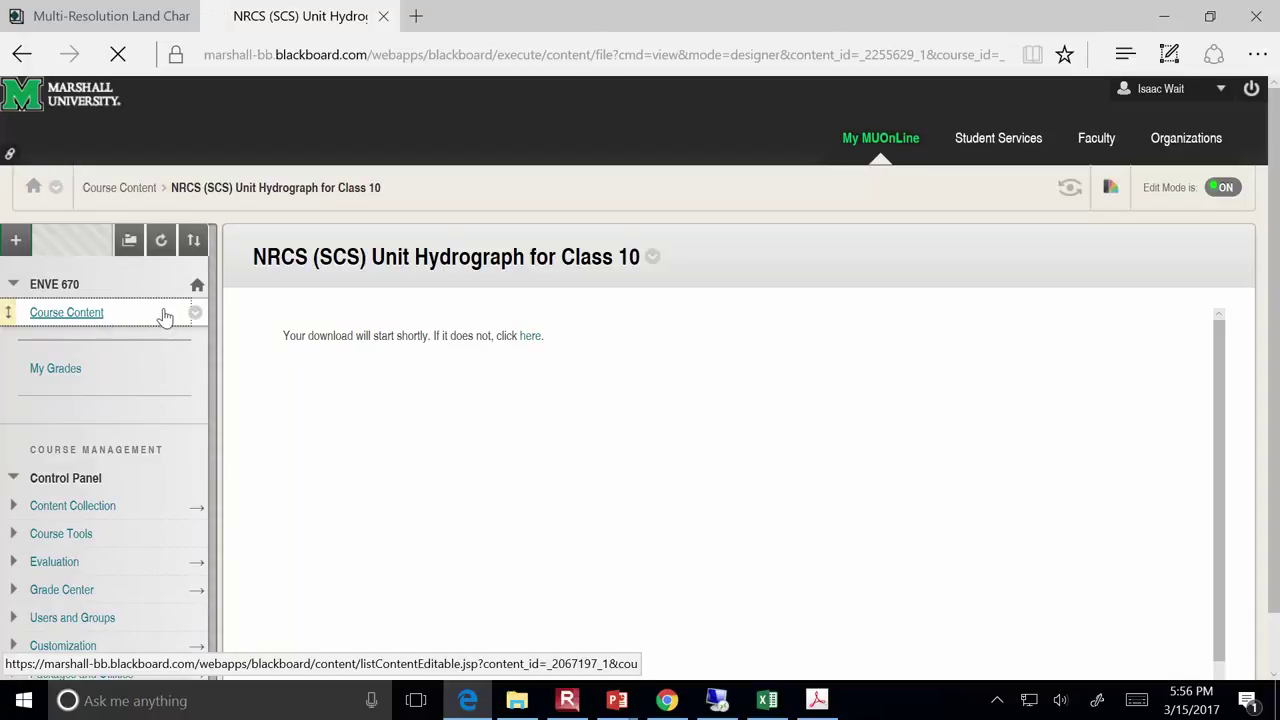
scroll(440, 432, down, 3)
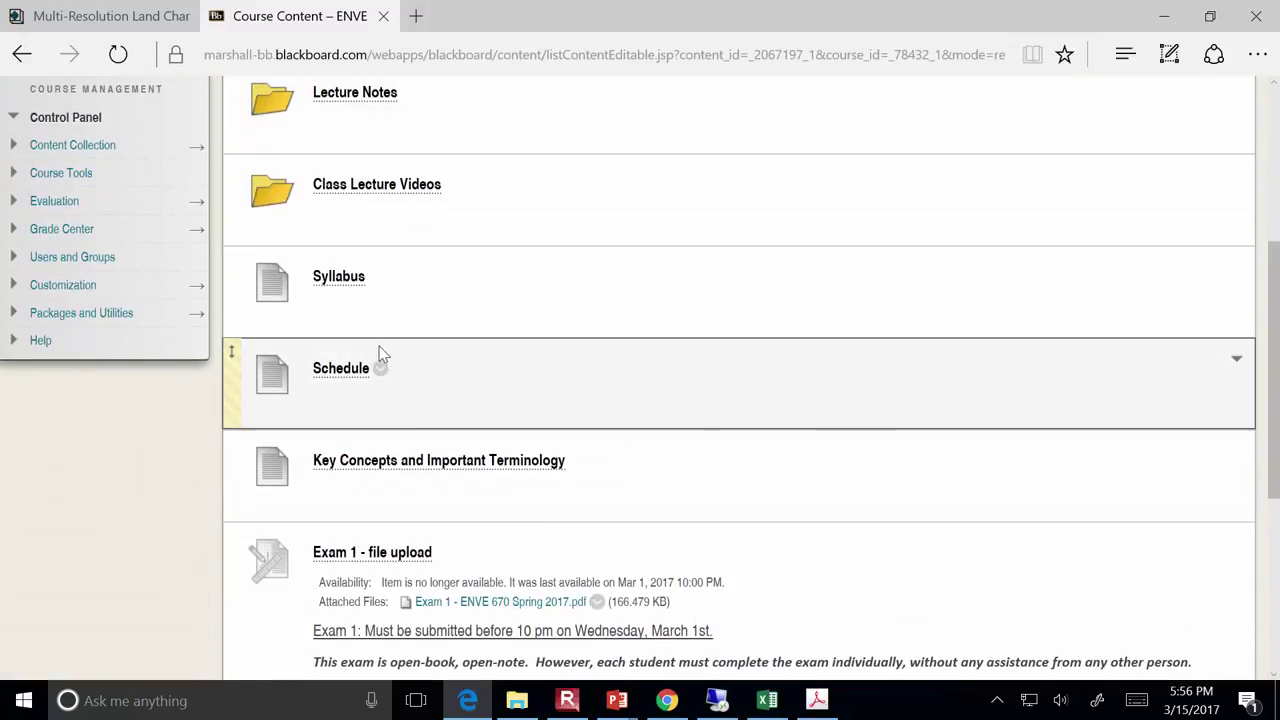
click(345, 372)
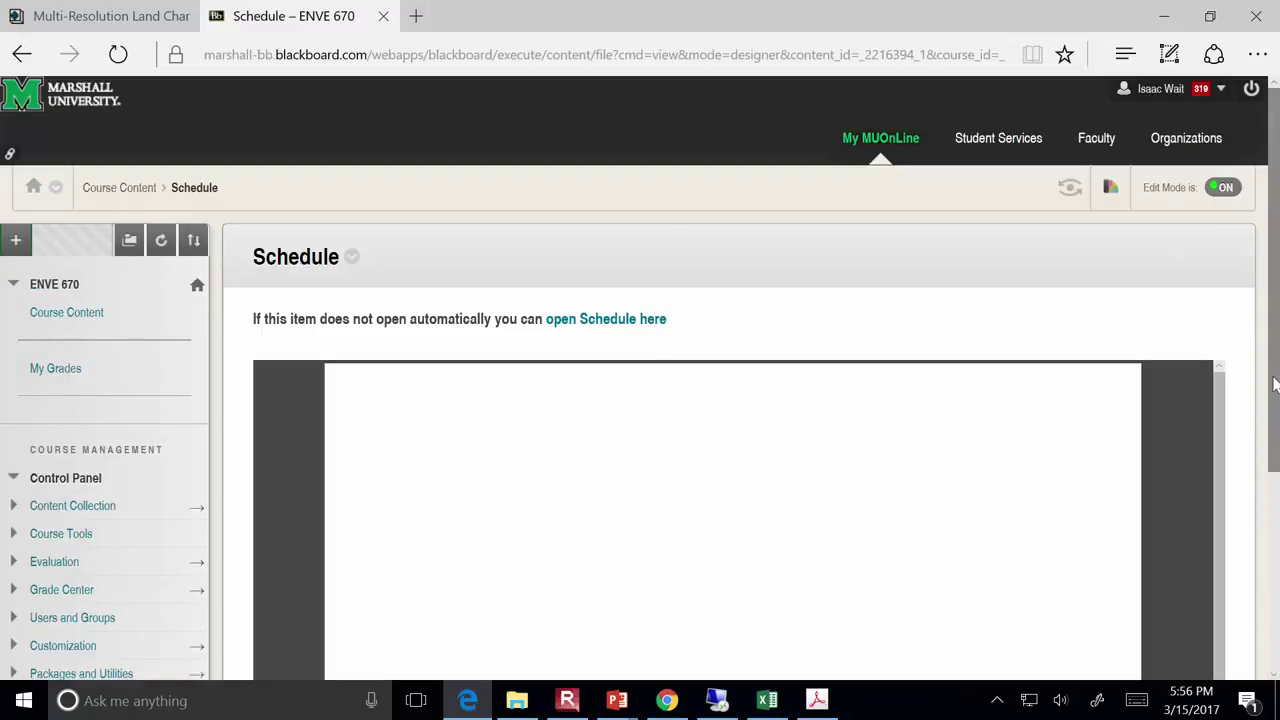
scroll(603, 338, down, 2)
scroll(1037, 400, down, 3)
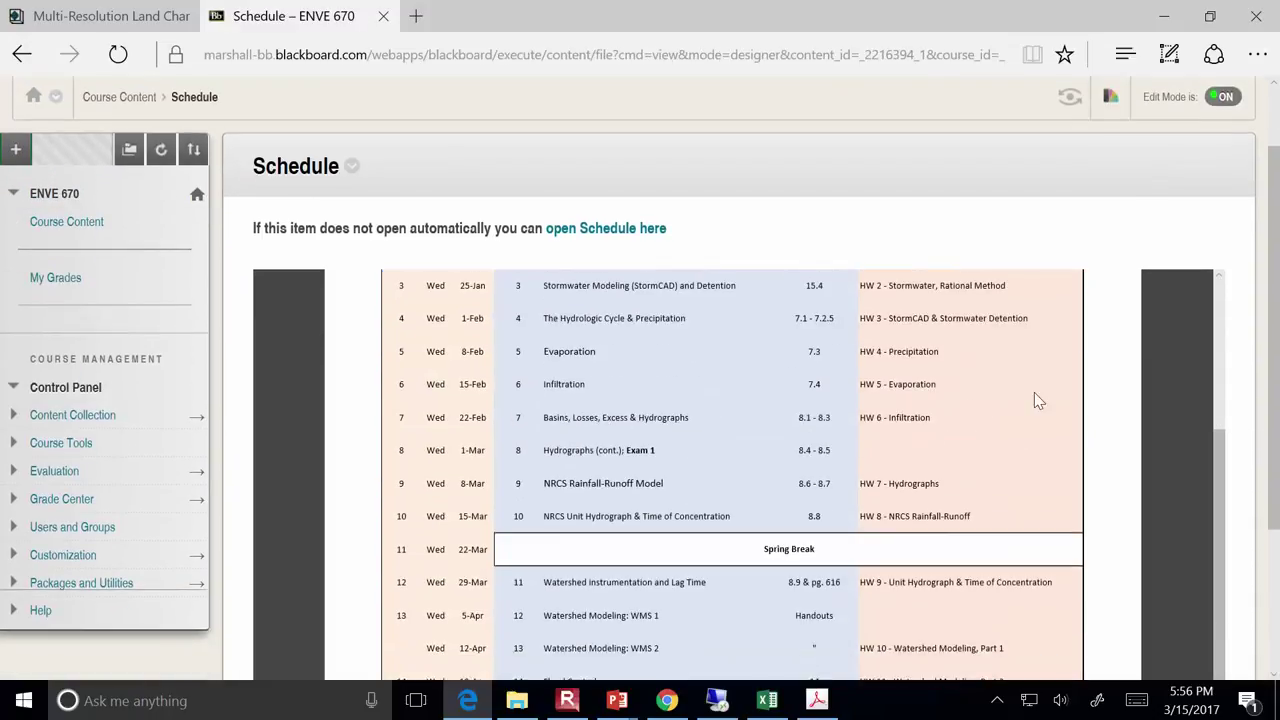
scroll(1270, 548, down, 3)
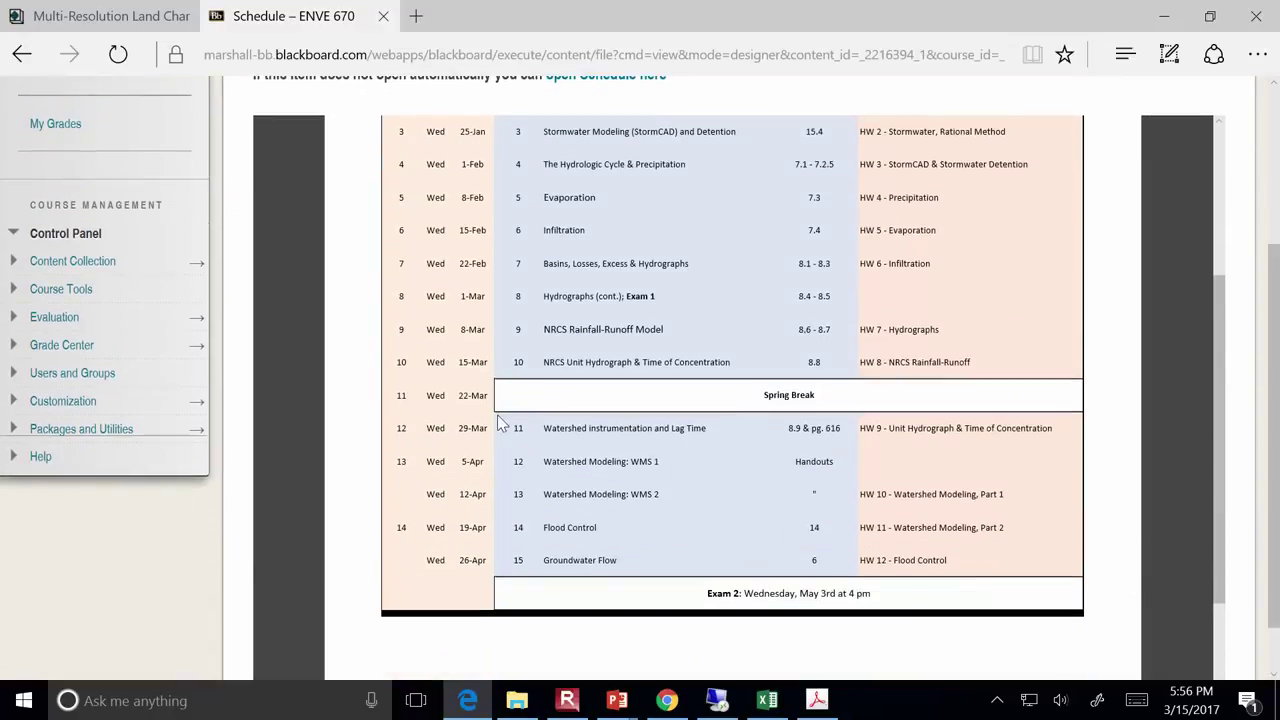
Highlight the schedule topics for class 11, class 10 and class 12 in turn to review the upcoming lessons
drag(543, 428, 702, 436)
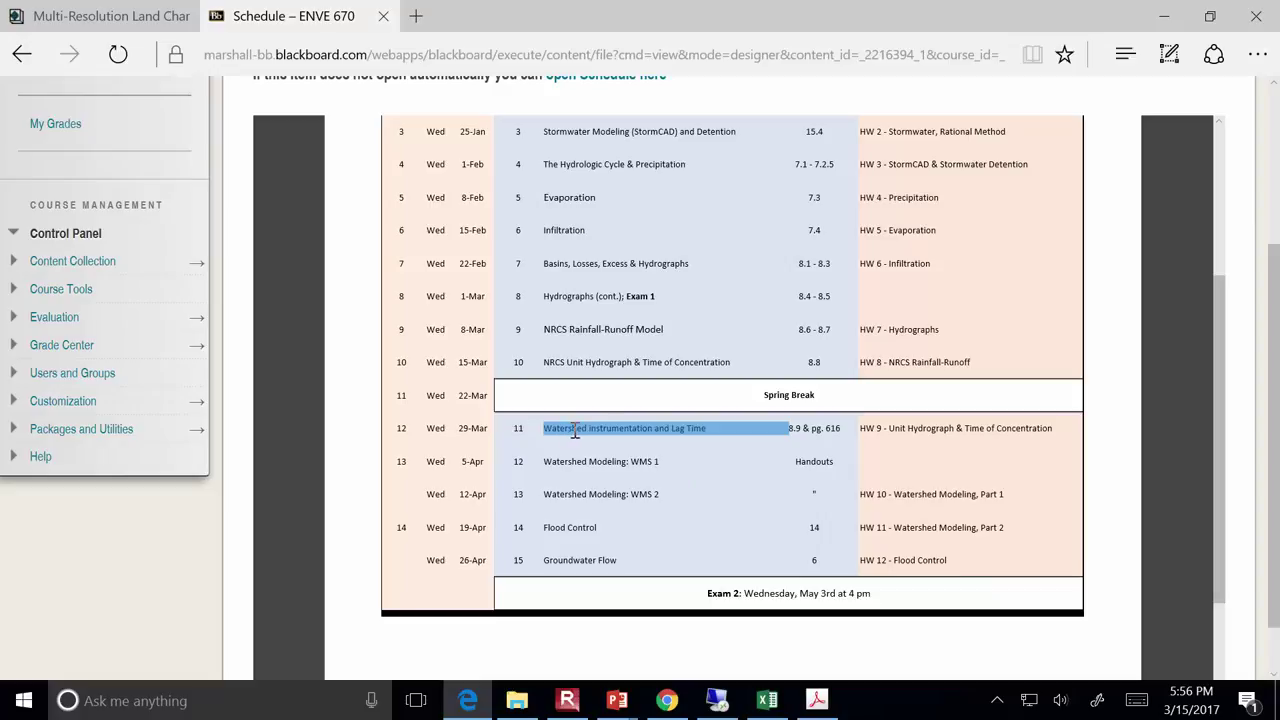
drag(541, 363, 691, 362)
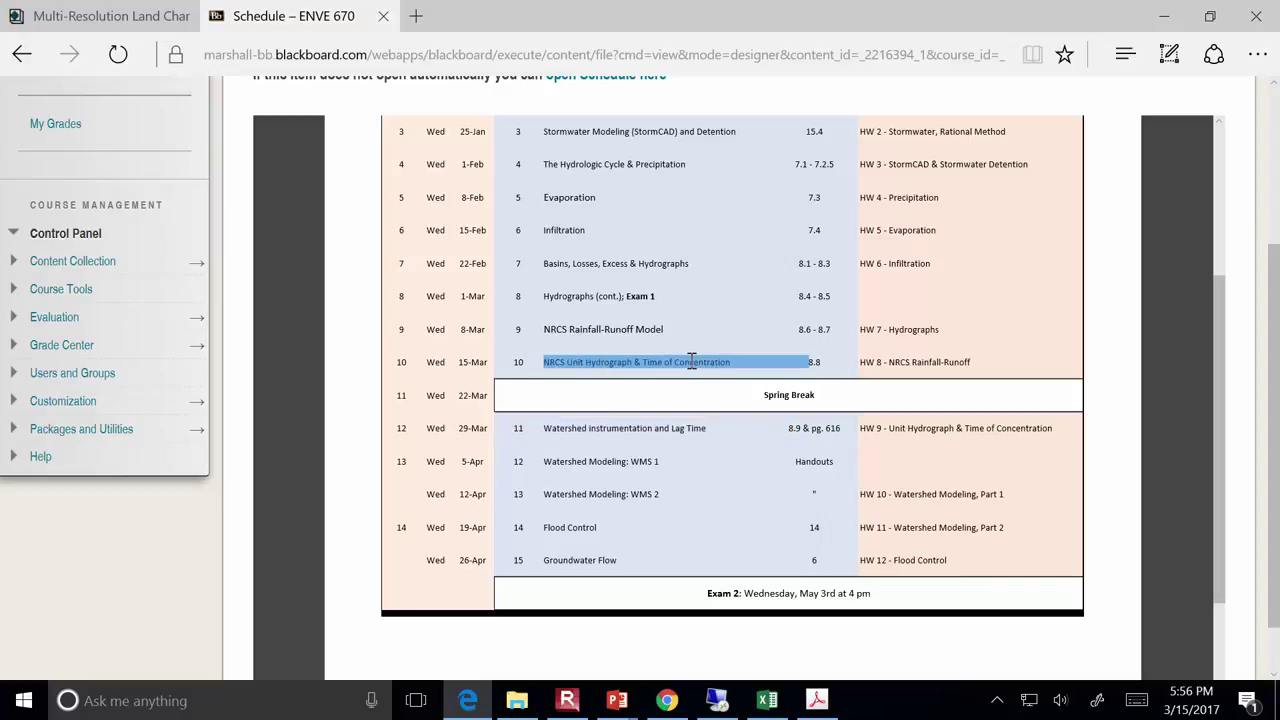
drag(544, 461, 648, 464)
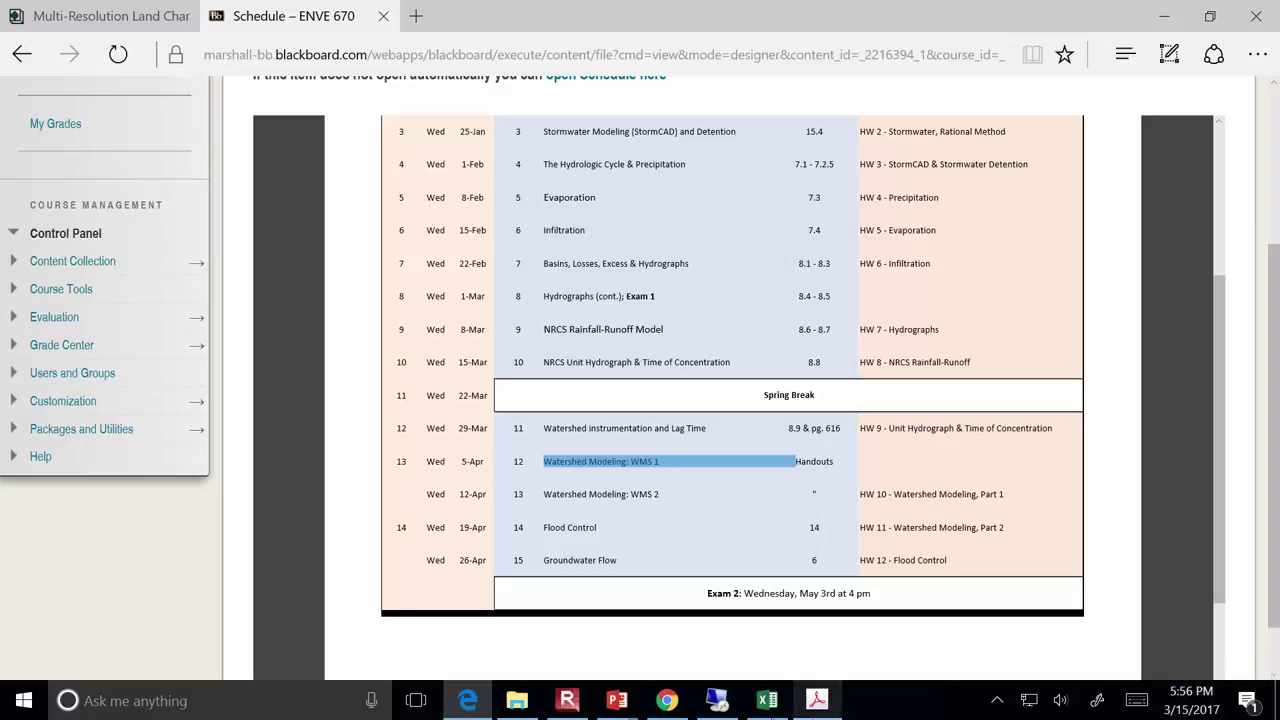
mouse_move(756, 706)
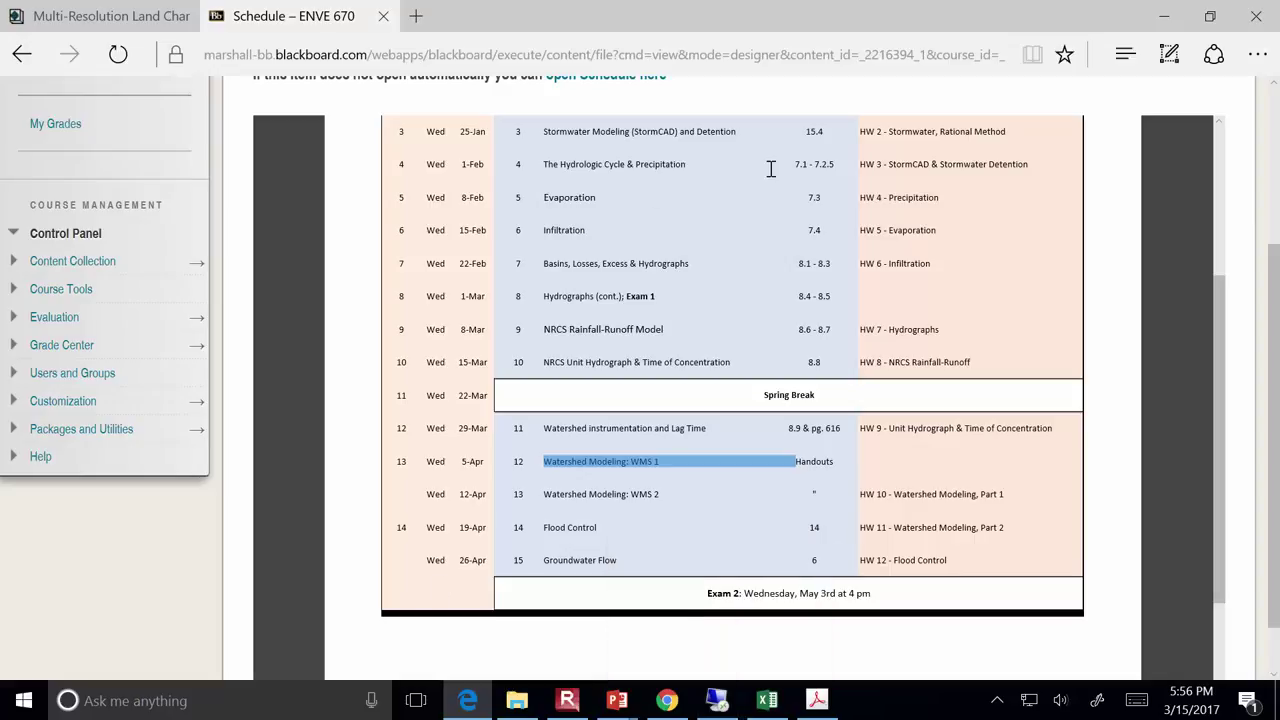
click(567, 700)
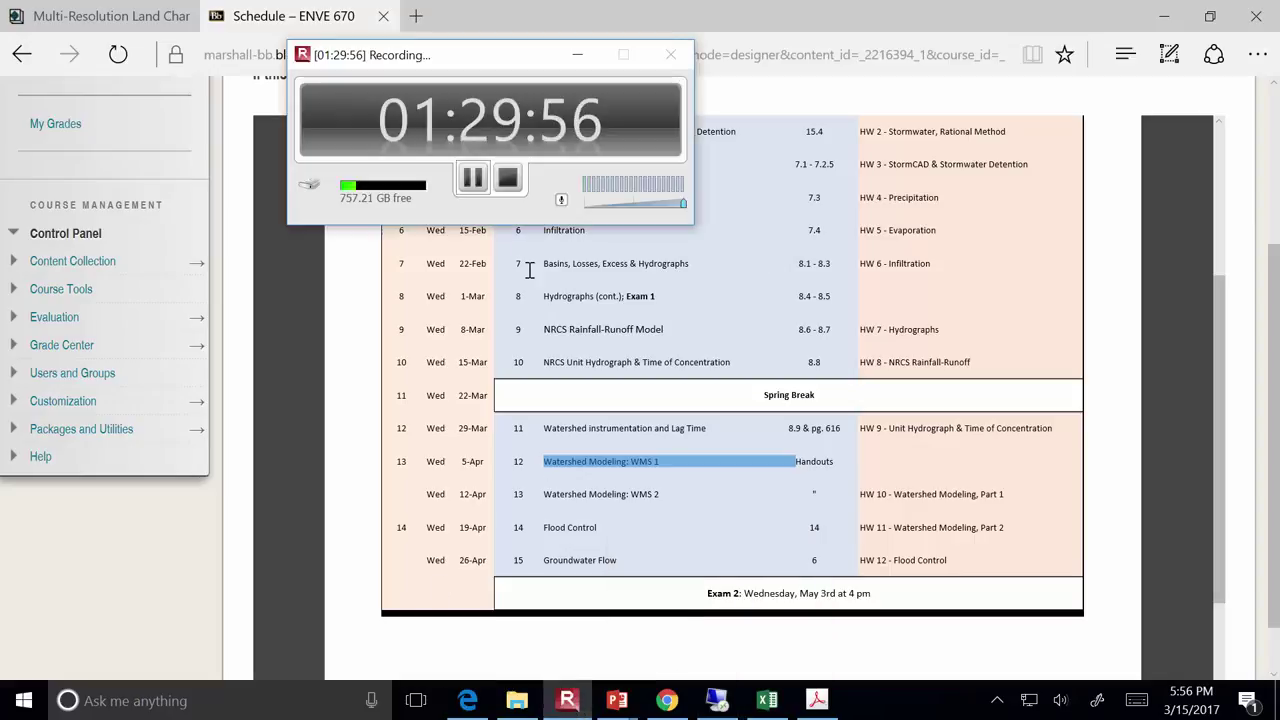